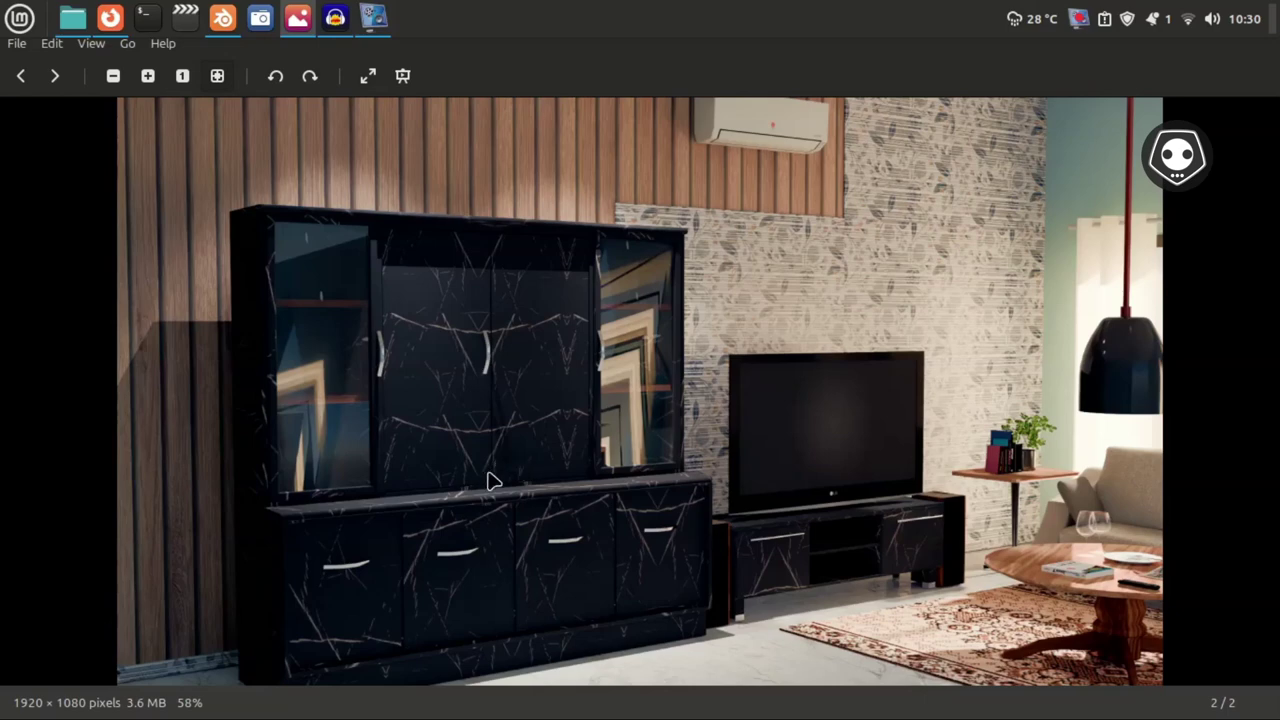
- Step back from the cabinet close-up to the wide Living Room 2a.png render
{"action": "key", "text": "Left"}
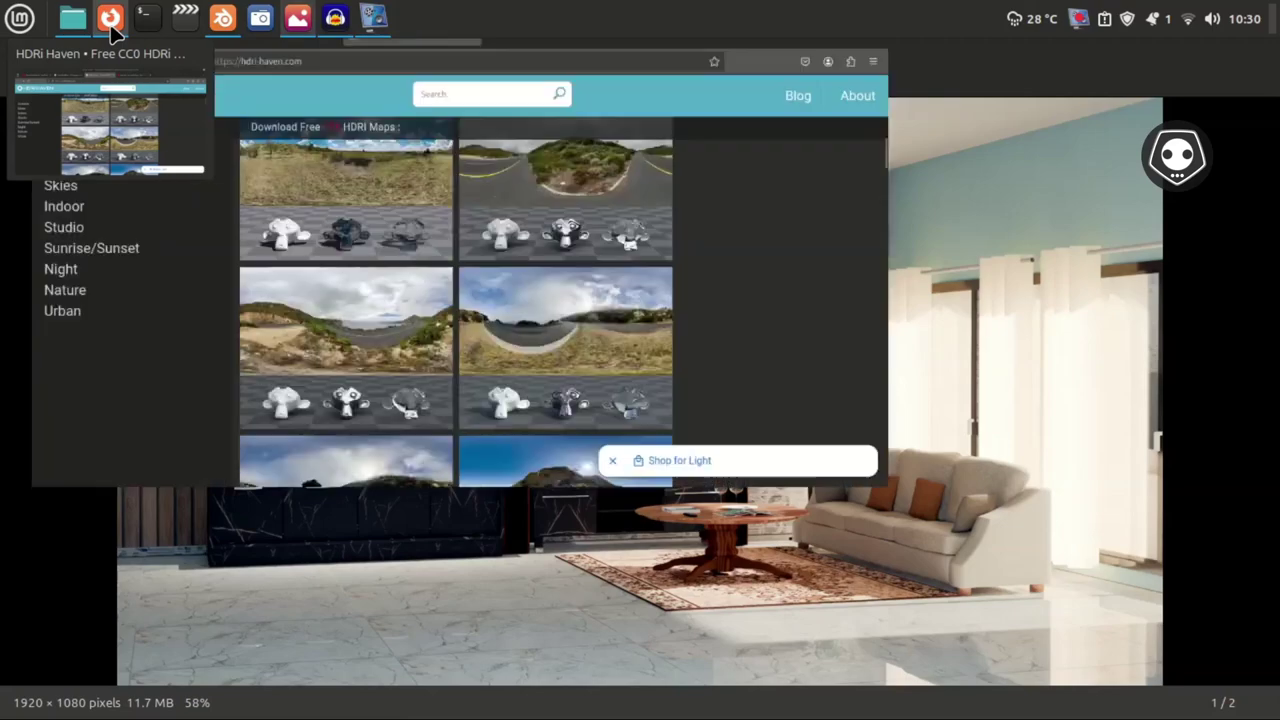
- Bring the Firefox HDRI Haven page forward and scroll down its catalog of 736 free HDRI maps
{"action": "left_click", "coordinate": [110, 20]}
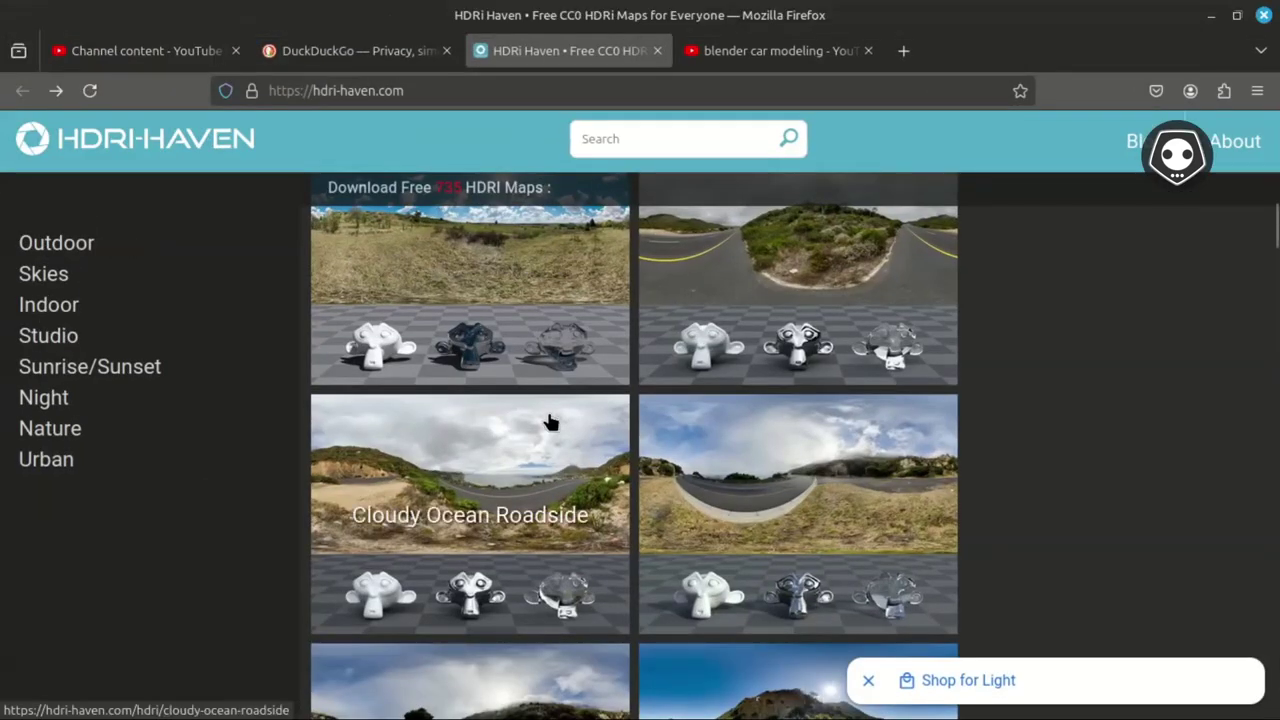
{"action": "scroll", "coordinate": [550, 422], "scroll_direction": "down", "scroll_amount": 3}
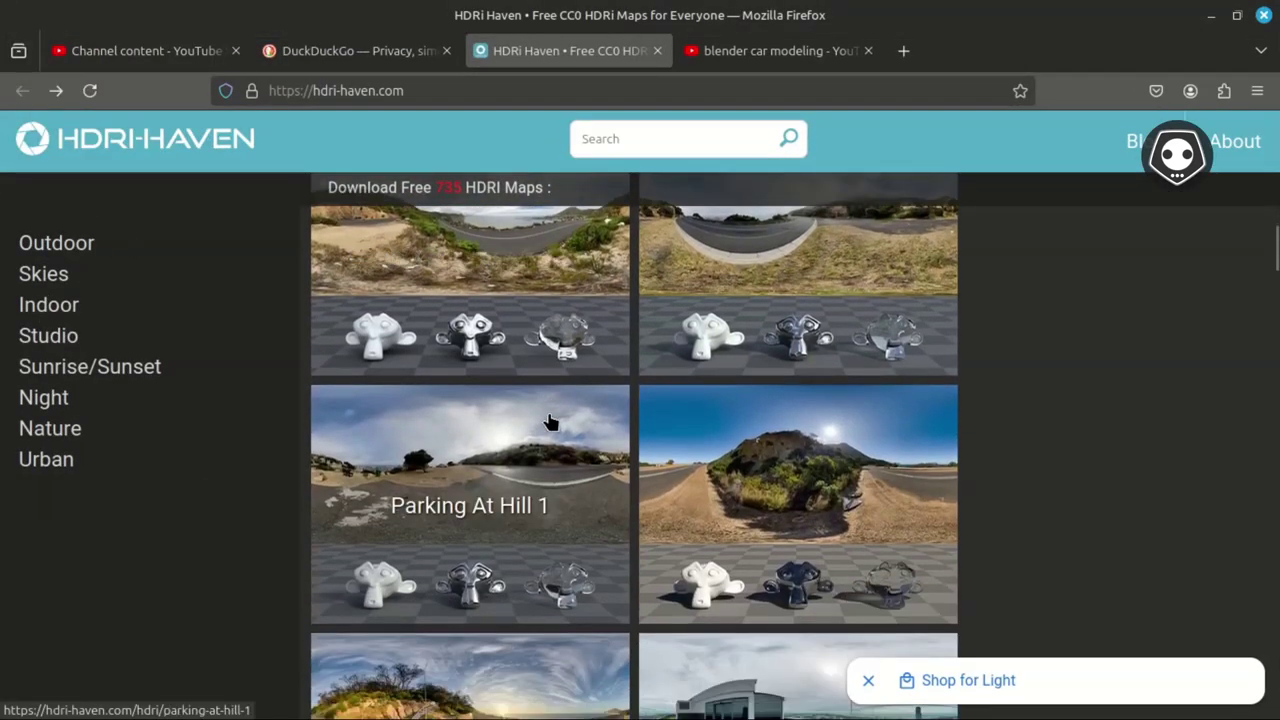
{"action": "scroll", "coordinate": [550, 422], "scroll_direction": "down", "scroll_amount": 3}
{"action": "scroll", "coordinate": [550, 422], "scroll_direction": "down", "scroll_amount": 2}
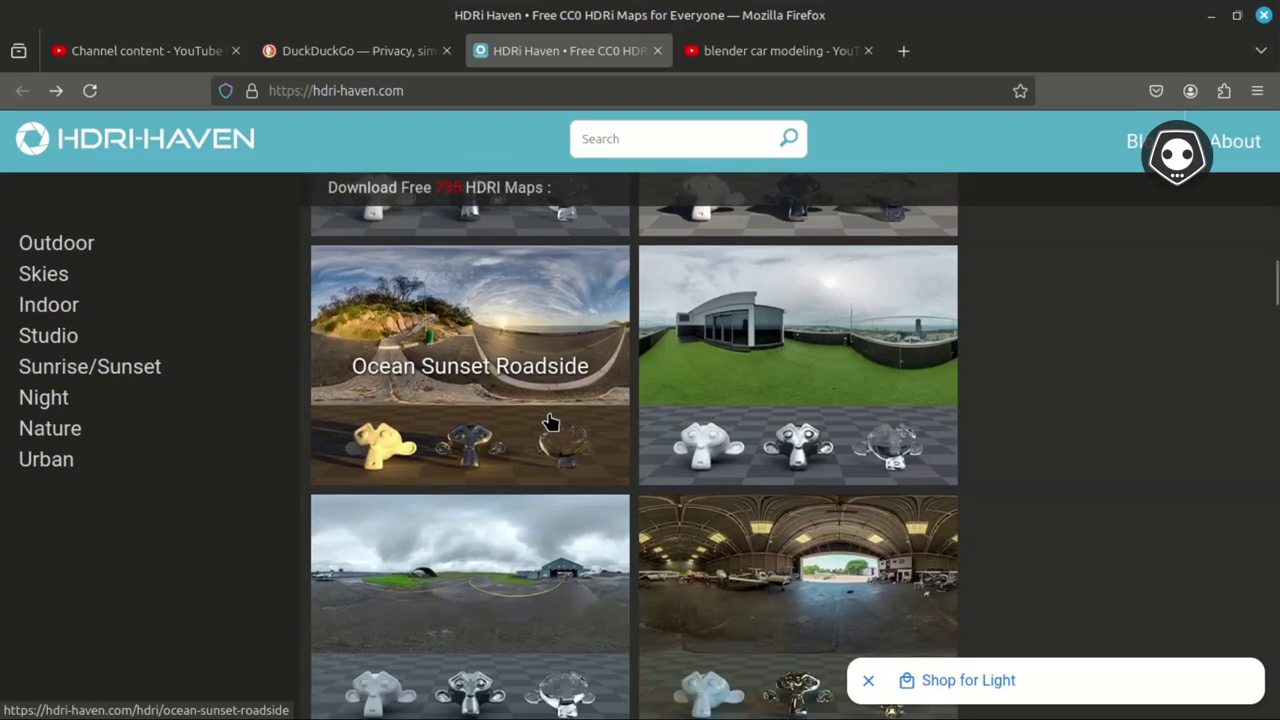
{"action": "scroll", "coordinate": [550, 422], "scroll_direction": "down", "scroll_amount": 3}
{"action": "scroll", "coordinate": [550, 422], "scroll_direction": "down", "scroll_amount": 3}
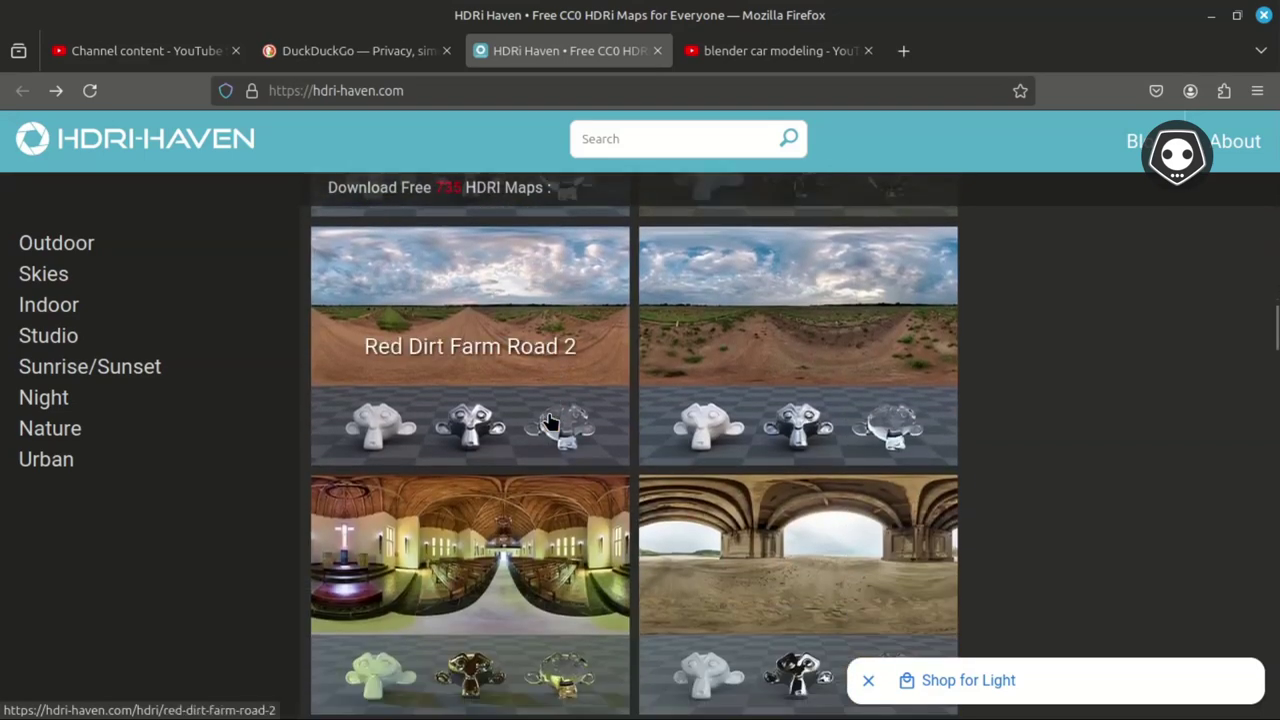
{"action": "scroll", "coordinate": [548, 436], "scroll_direction": "down", "scroll_amount": 1}
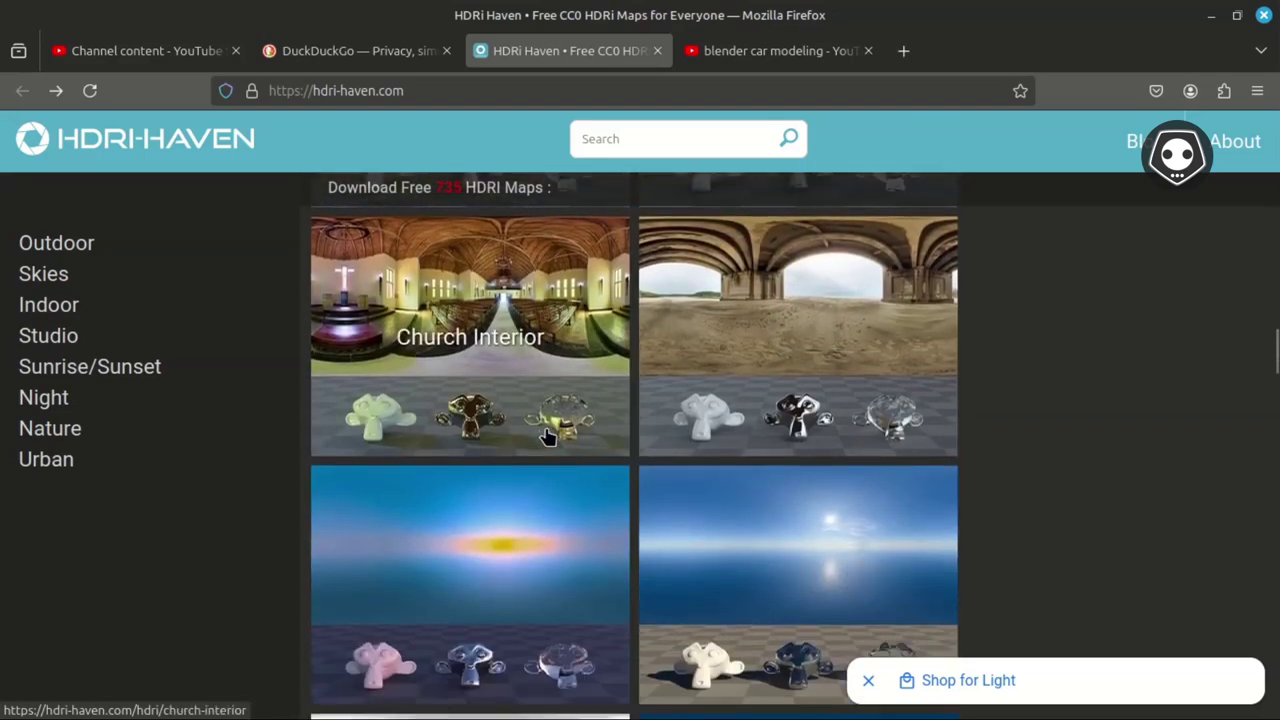
{"action": "scroll", "coordinate": [548, 436], "scroll_direction": "down", "scroll_amount": 2}
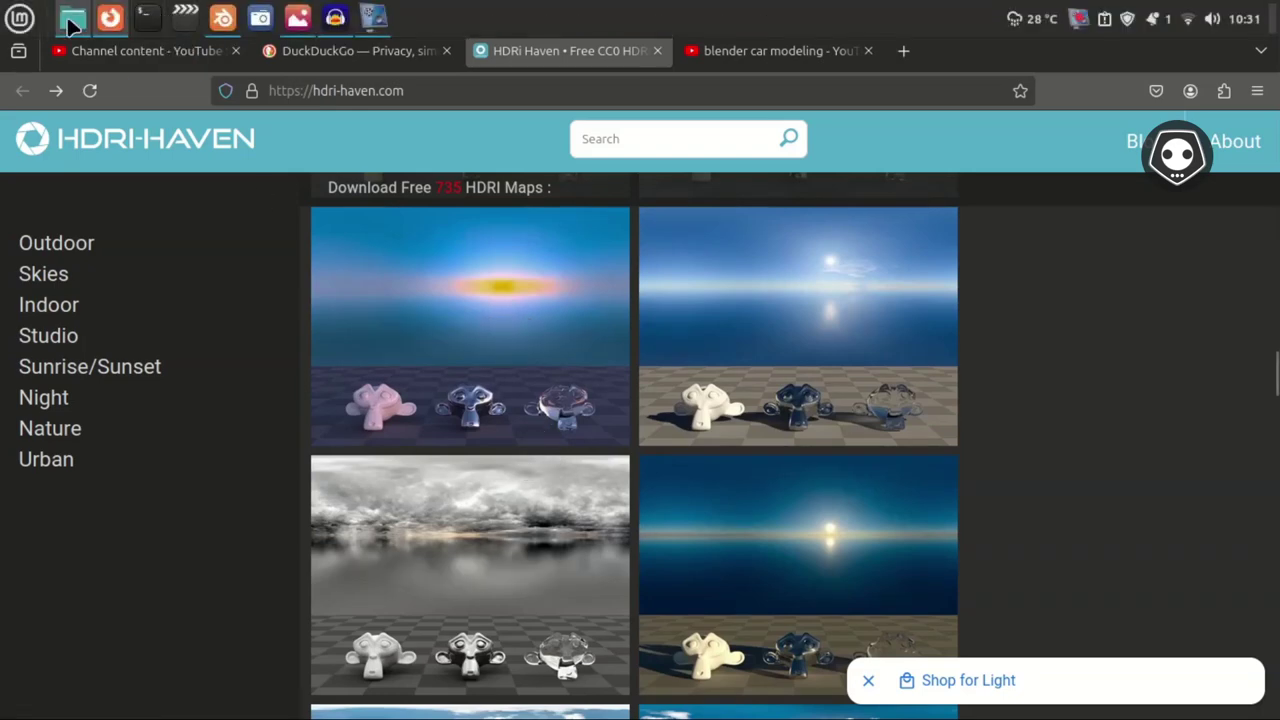
- Open Documents/3D model/hdri in Nemo and select studio_small_08_2k.hdr
{"action": "left_click", "coordinate": [72, 22]}
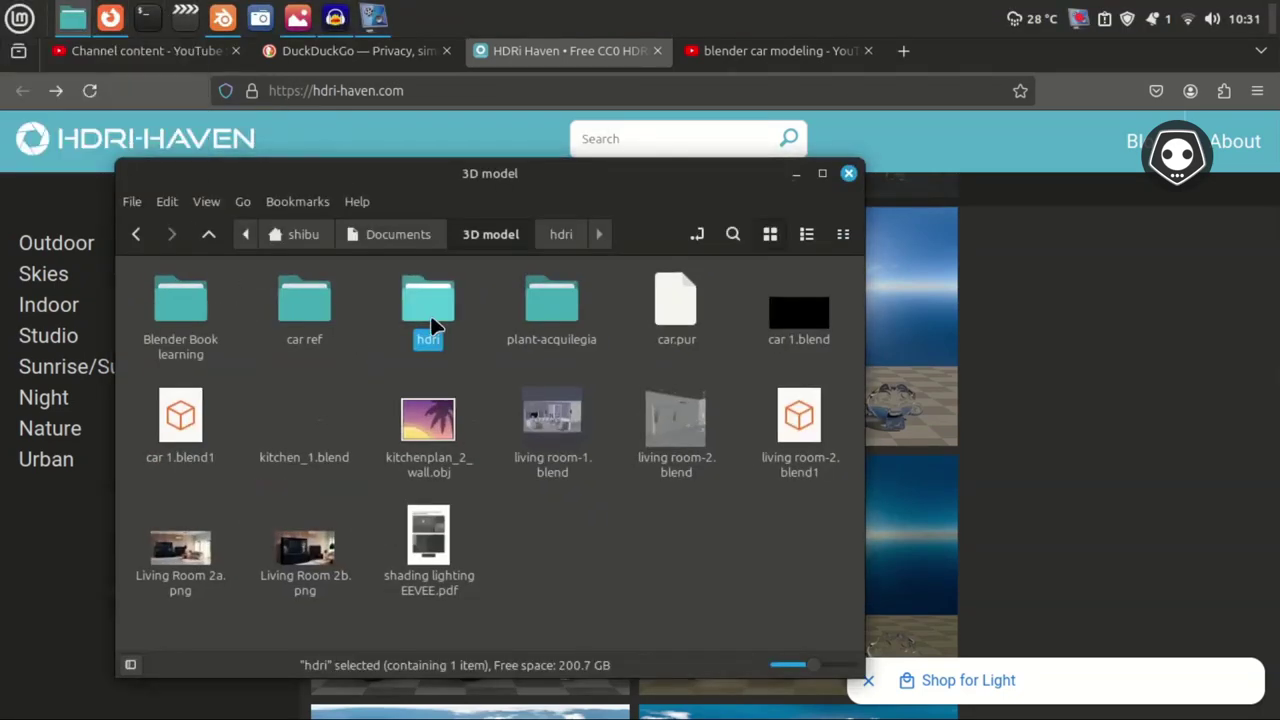
{"action": "double_click", "coordinate": [432, 322]}
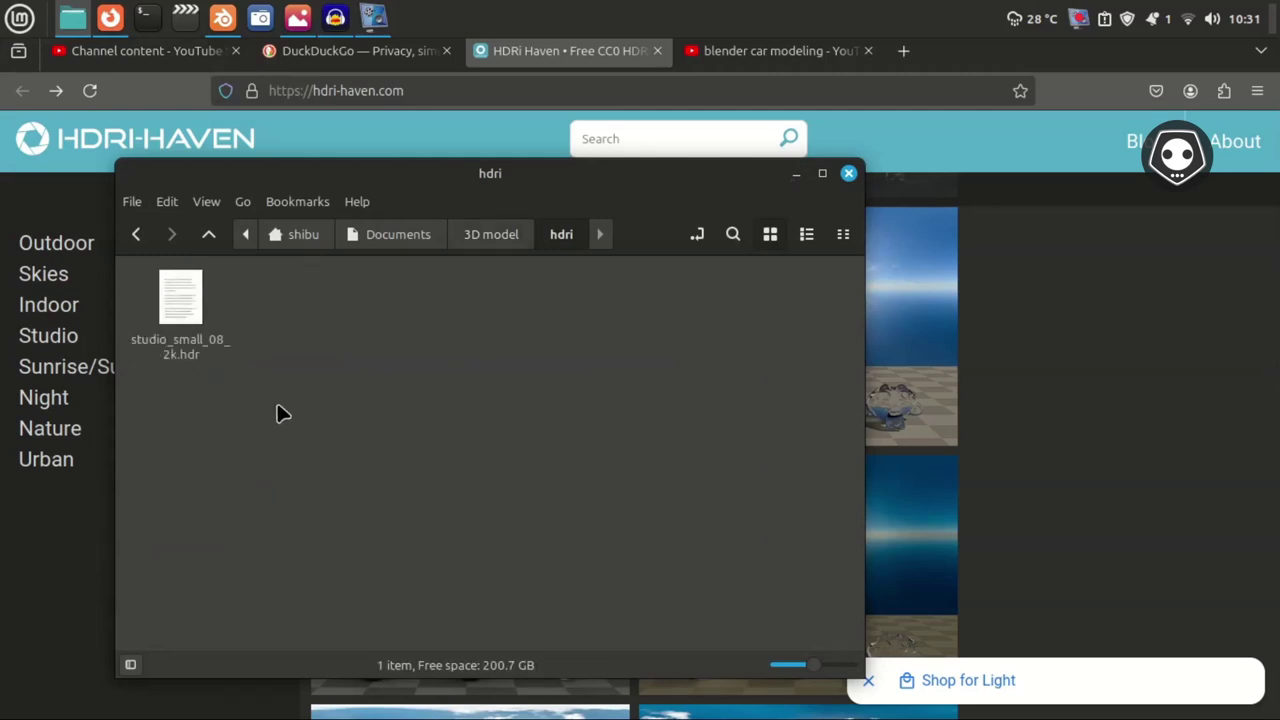
{"action": "left_click", "coordinate": [190, 307]}
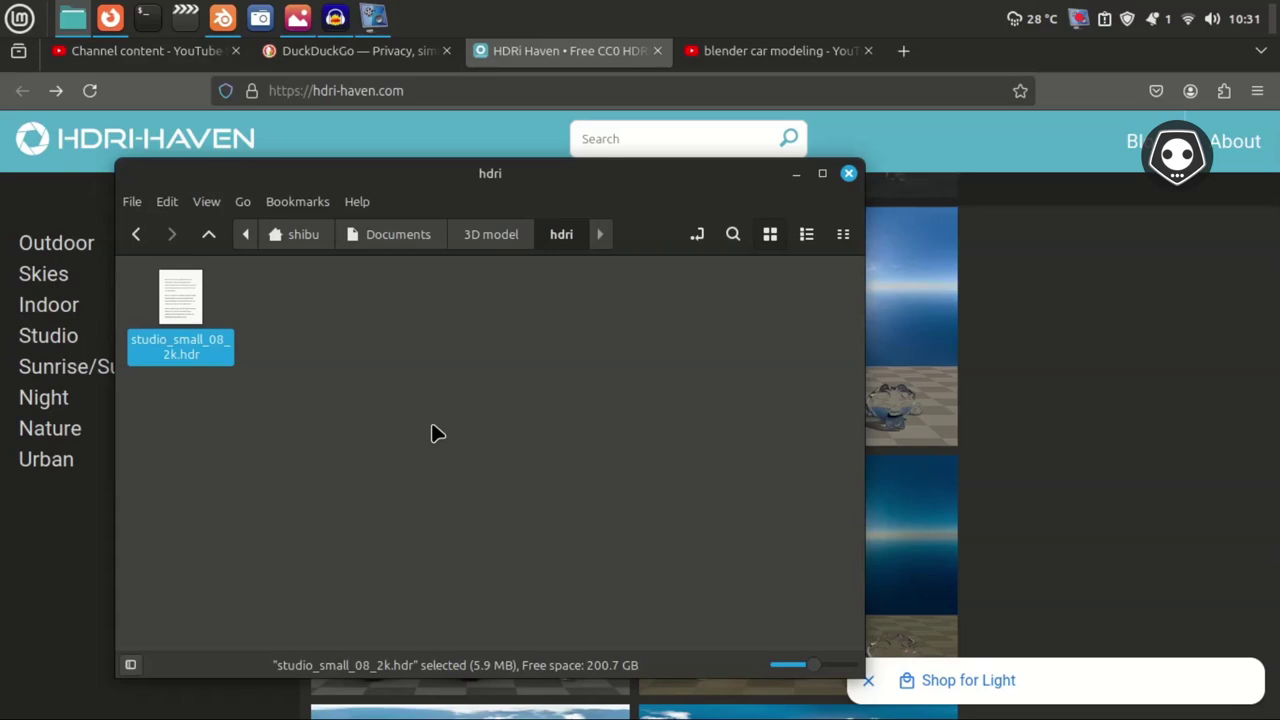
{"action": "mouse_move", "coordinate": [335, 20]}
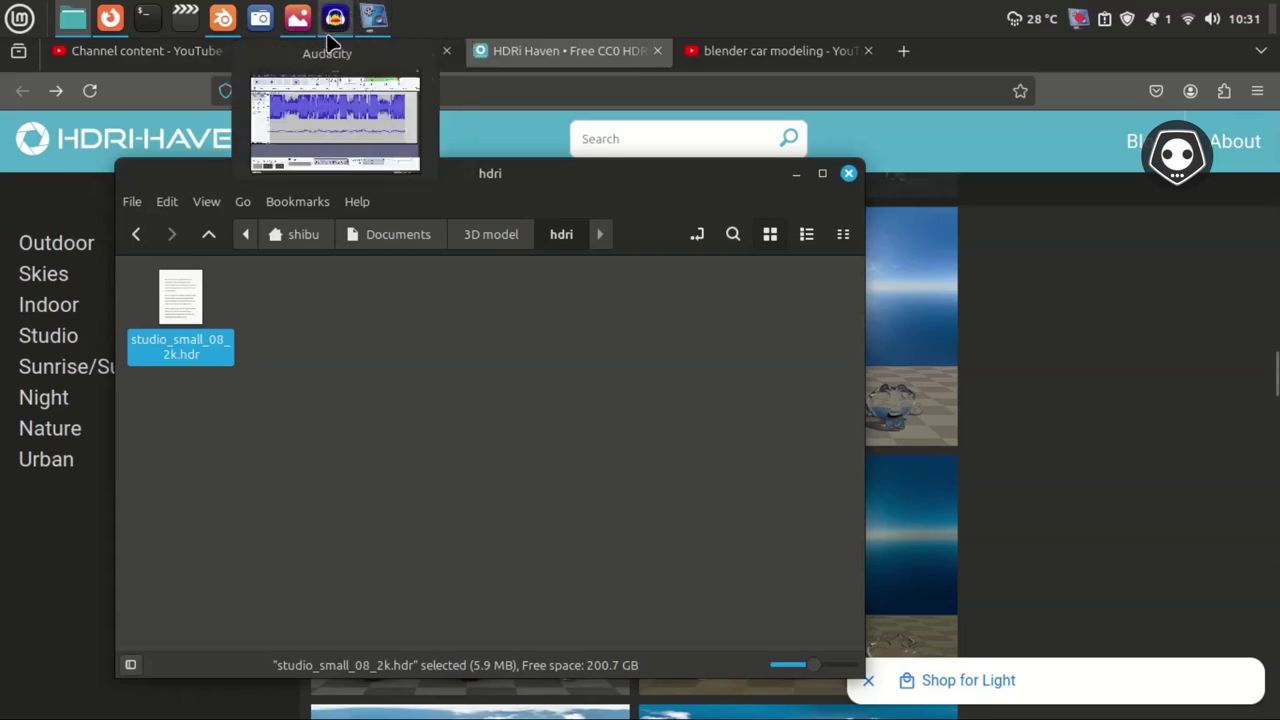
{"action": "mouse_move", "coordinate": [282, 57]}
{"action": "mouse_move", "coordinate": [222, 20]}
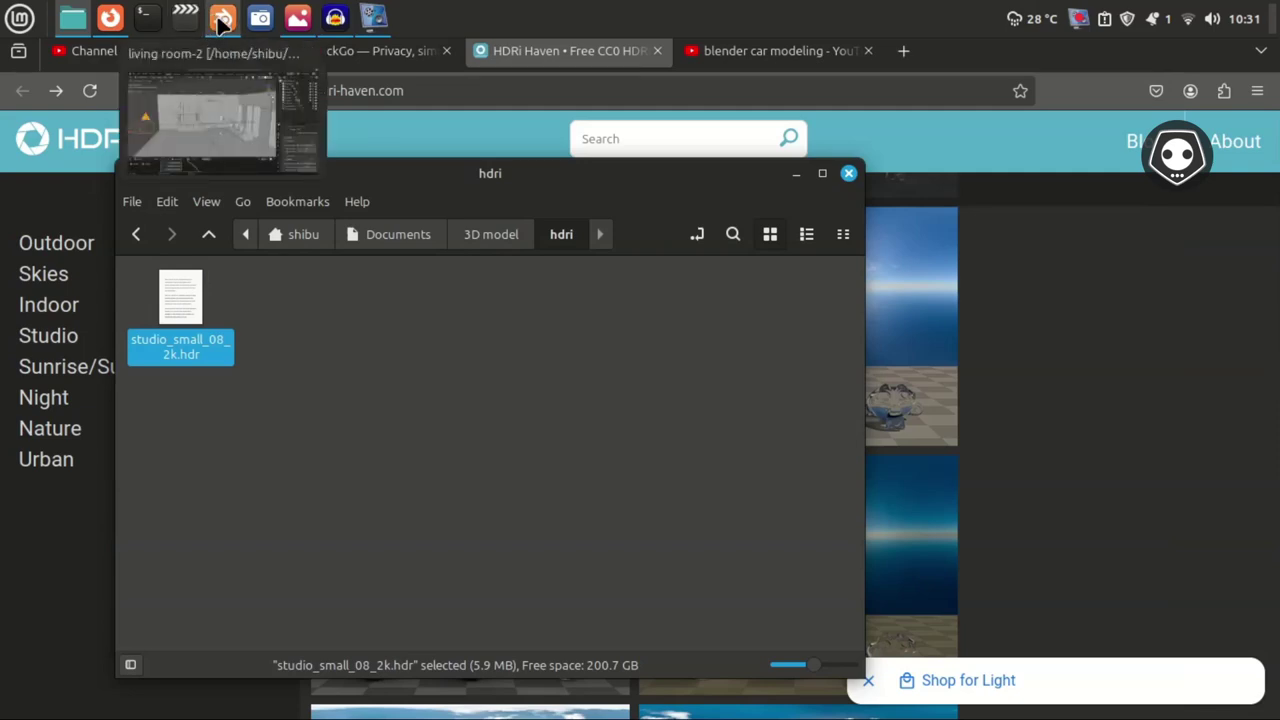
- Orbit and zoom out over the living room-2 model in Blender, then return to Image Viewer's render
{"action": "left_click", "coordinate": [222, 20]}
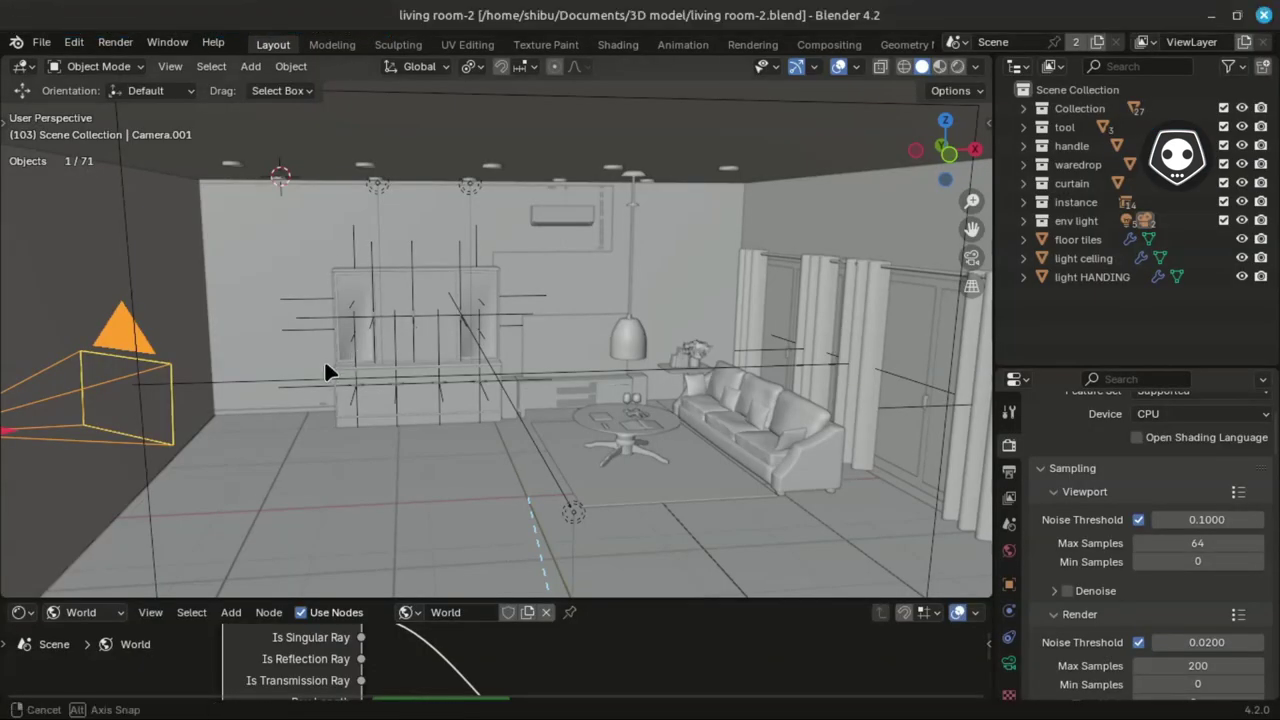
{"action": "middle_click_drag", "start_coordinate": [324, 358], "coordinate": [280, 385]}
{"action": "scroll", "coordinate": [320, 344], "scroll_direction": "down", "scroll_amount": 5}
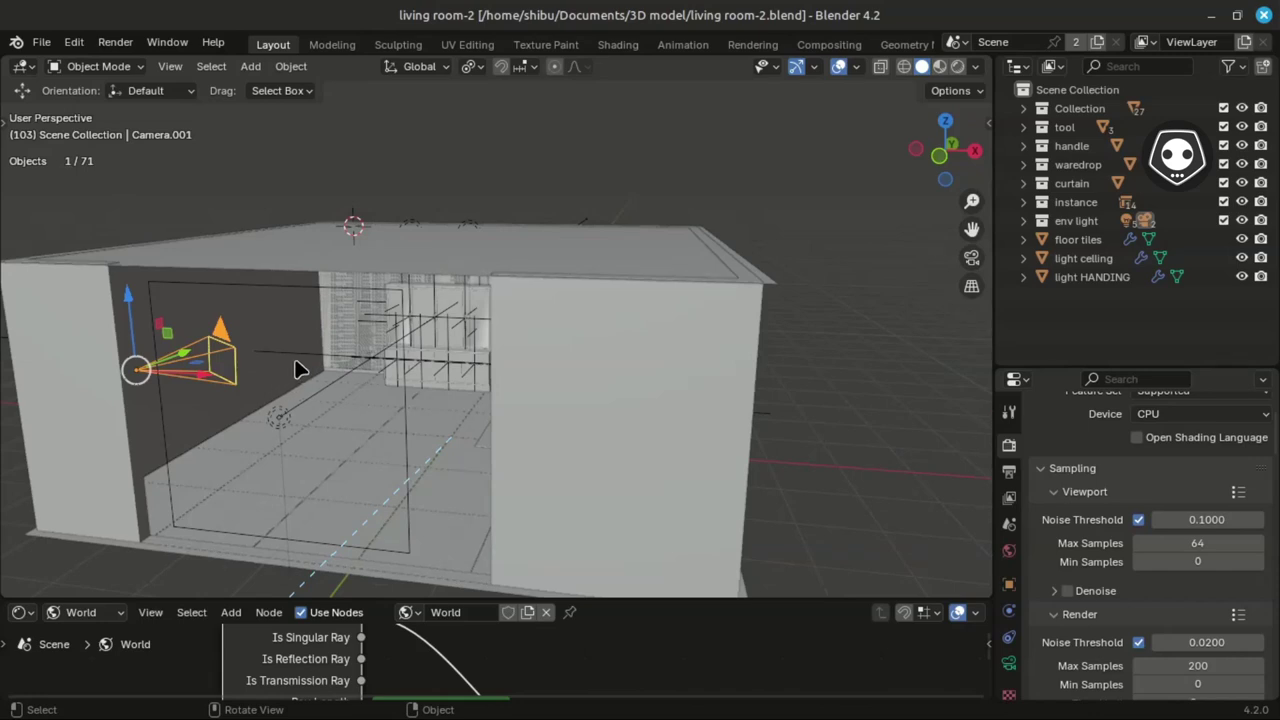
{"action": "left_click", "coordinate": [298, 18]}
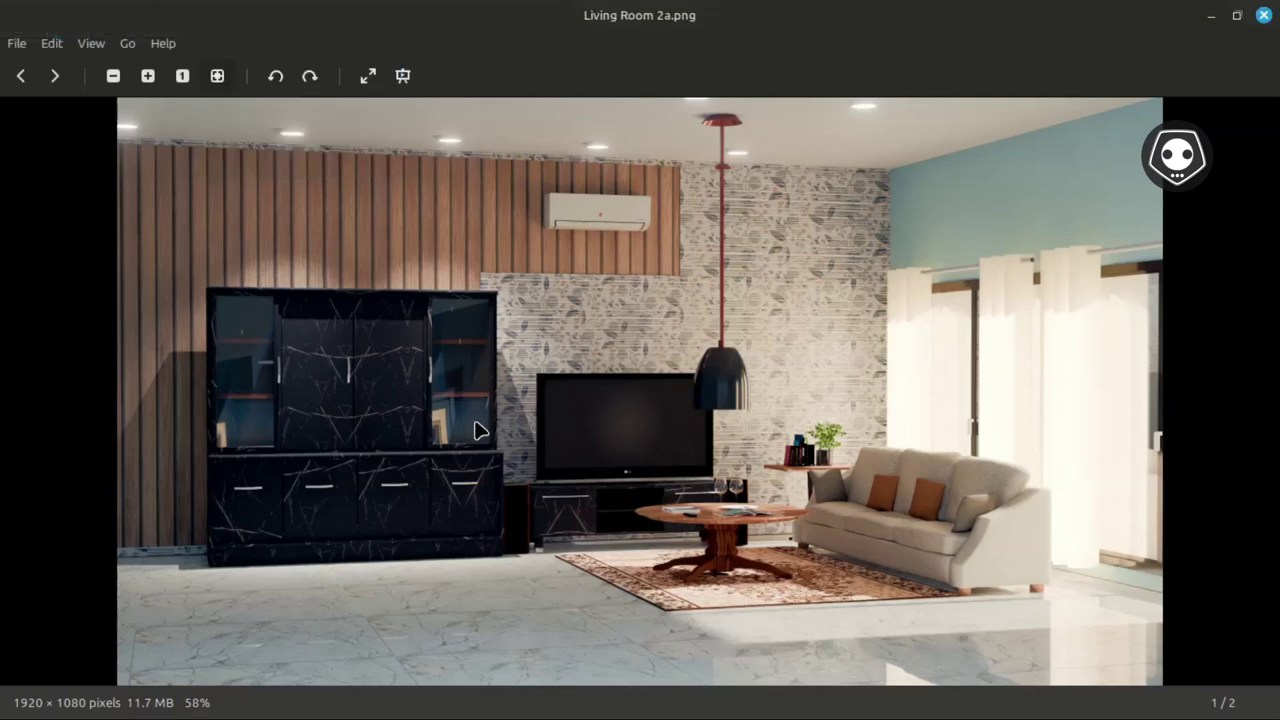
- Flip to the Living Room 2b cabinet close-up, then back to the wide Living Room 2a render
{"action": "key", "text": "Right"}
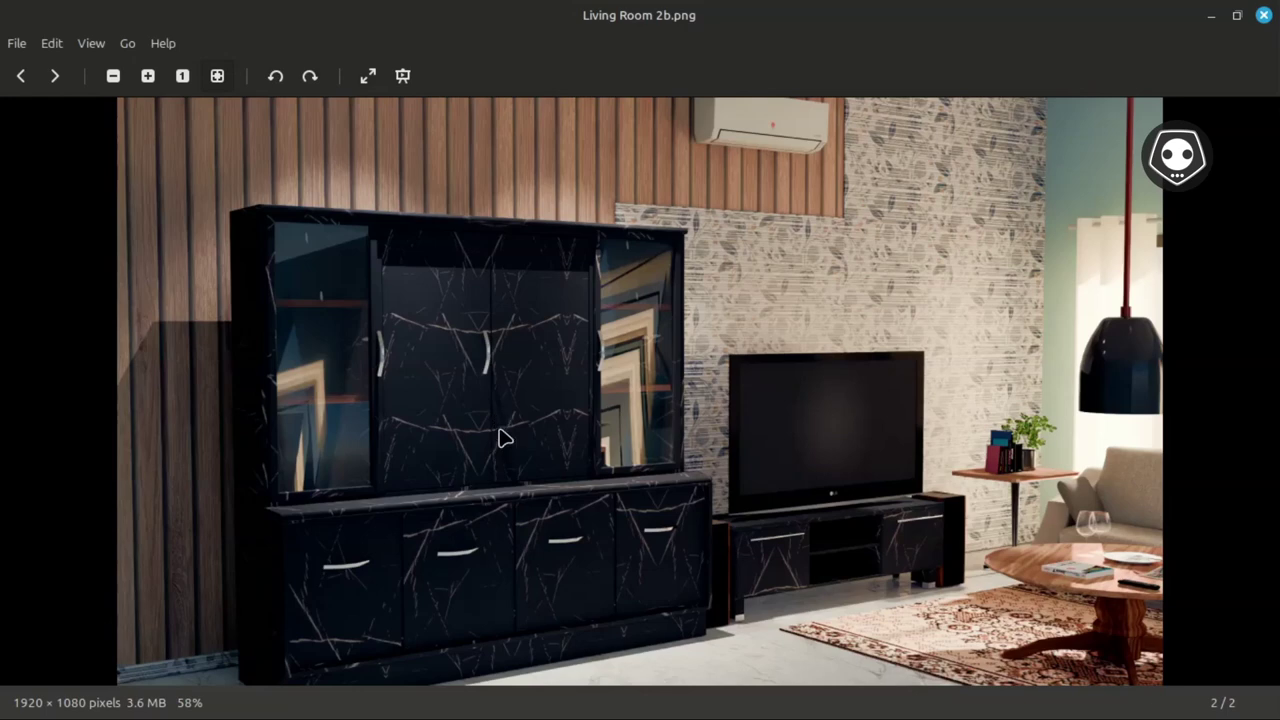
{"action": "mouse_move", "coordinate": [274, 9]}
{"action": "key", "text": "Left"}
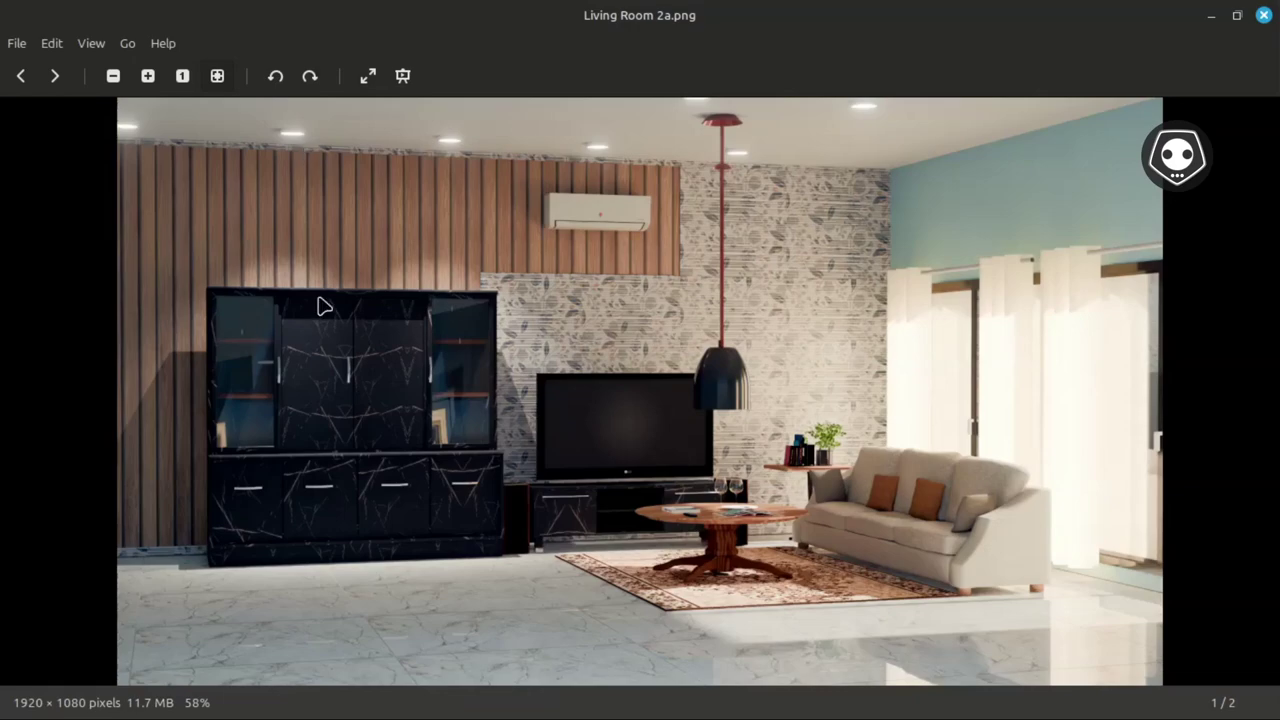
{"action": "mouse_move", "coordinate": [148, 10]}
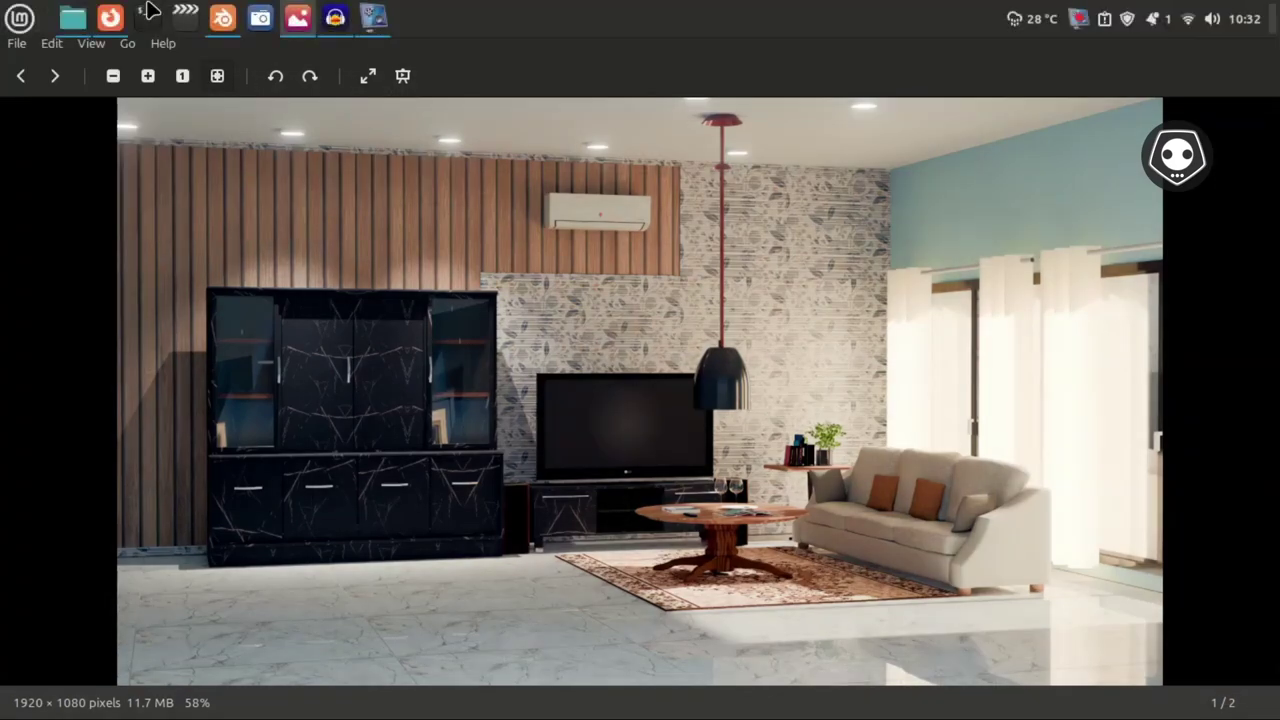
{"action": "left_click", "coordinate": [112, 18]}
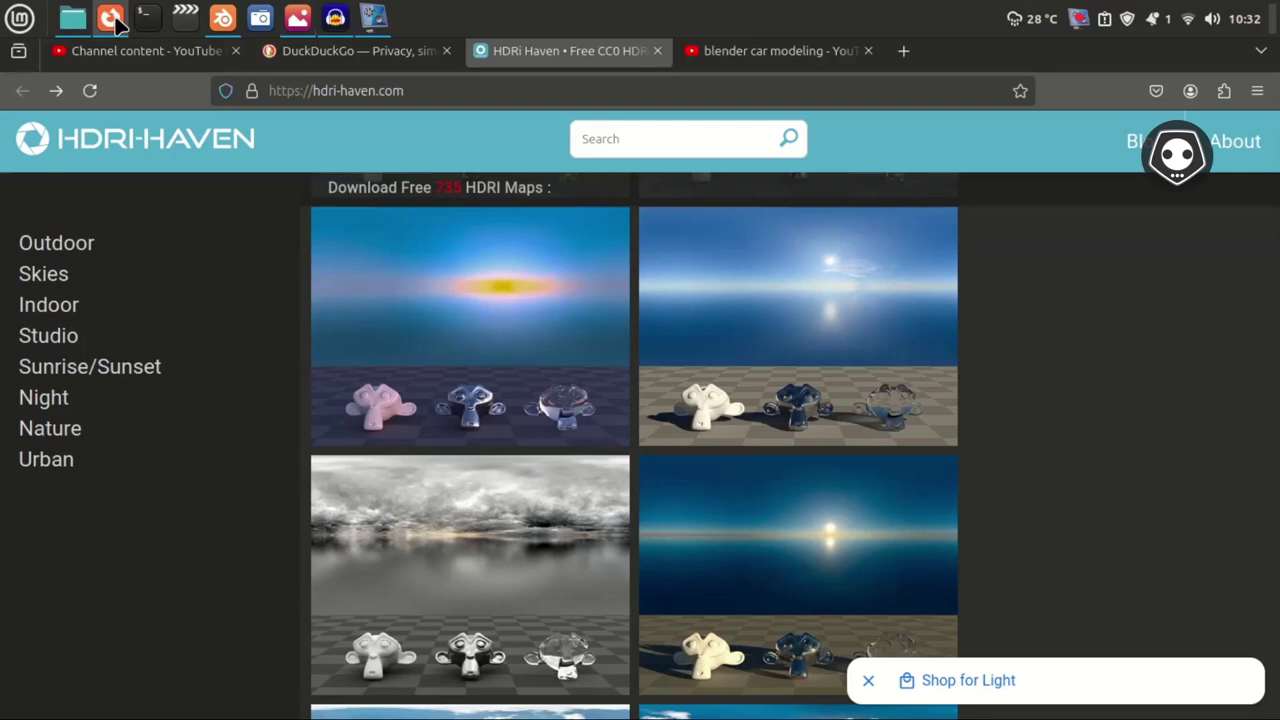
{"action": "scroll", "coordinate": [470, 445], "scroll_direction": "down", "scroll_amount": 4}
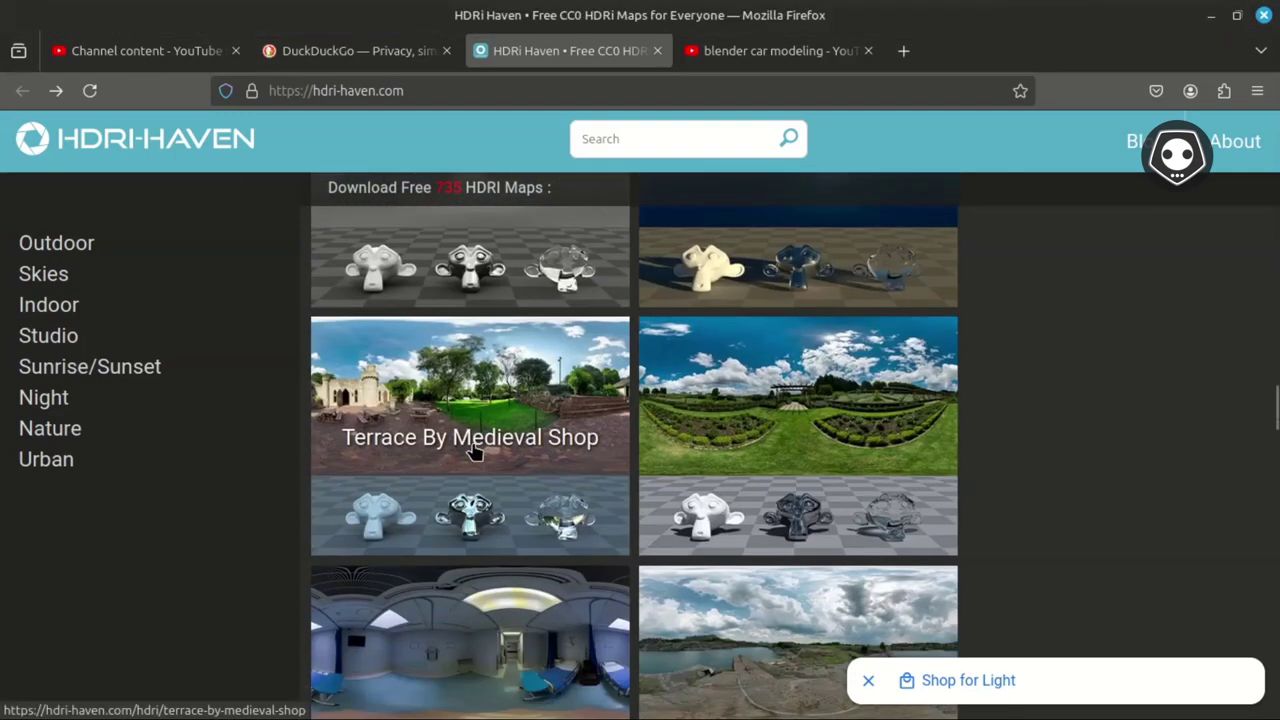
{"action": "scroll", "coordinate": [434, 417], "scroll_direction": "up", "scroll_amount": 1}
{"action": "mouse_move", "coordinate": [150, 8]}
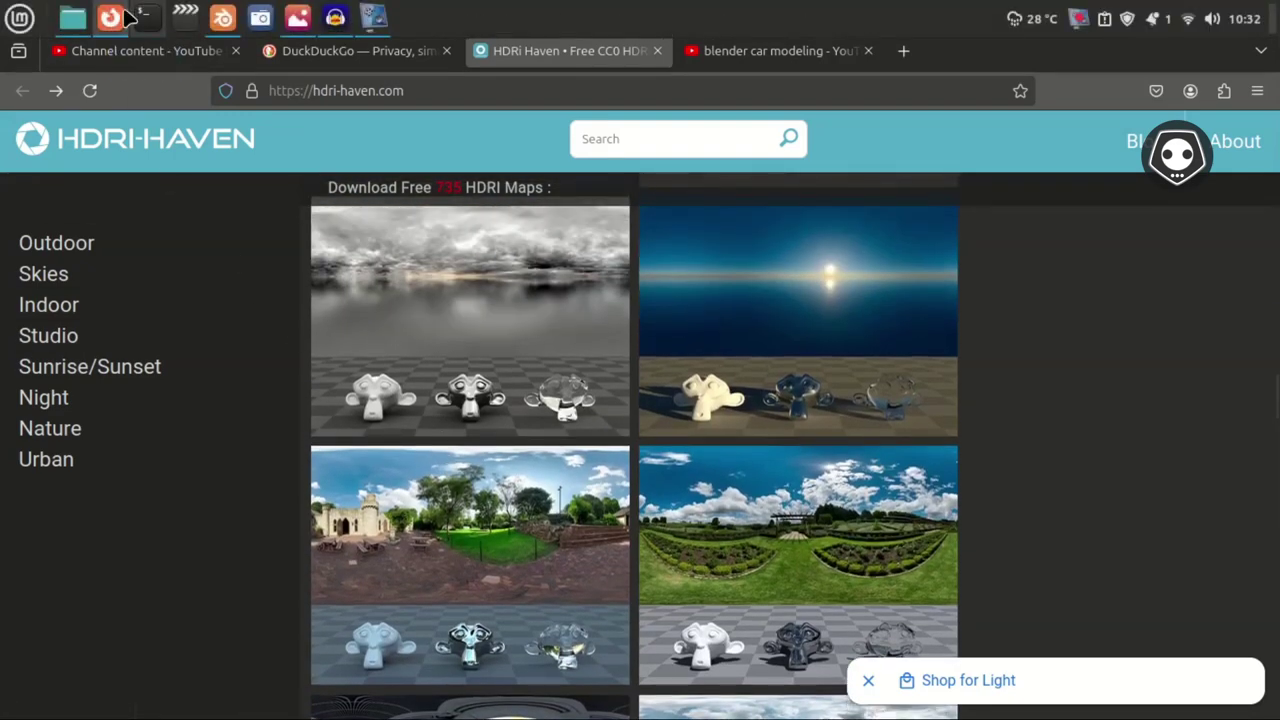
{"action": "left_click", "coordinate": [112, 18]}
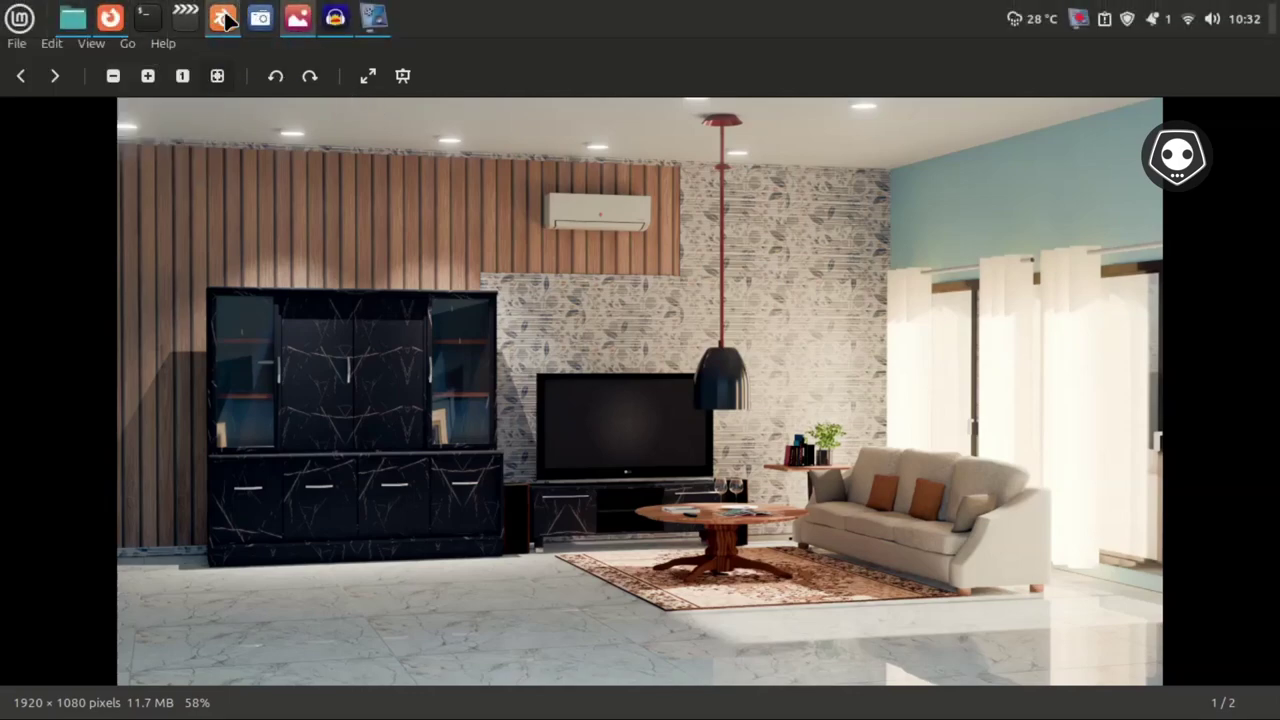
- In Blender, deselect the camera and navigate to a frontal view of the lamp, TV unit, sofa and curtains
{"action": "left_click", "coordinate": [222, 18]}
{"action": "middle_click_drag", "start_coordinate": [481, 373], "coordinate": [720, 248]}
{"action": "key", "text": "alt+a"}
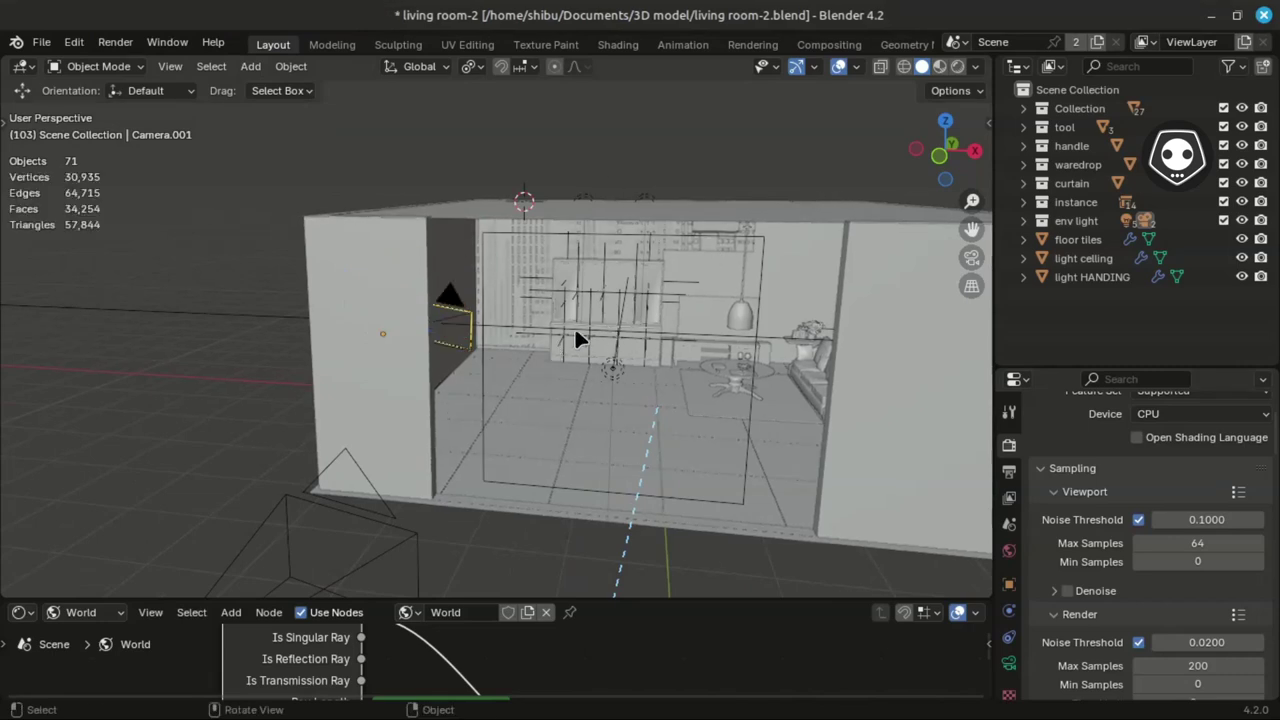
{"action": "middle_click_drag", "start_coordinate": [575, 332], "coordinate": [527, 346]}
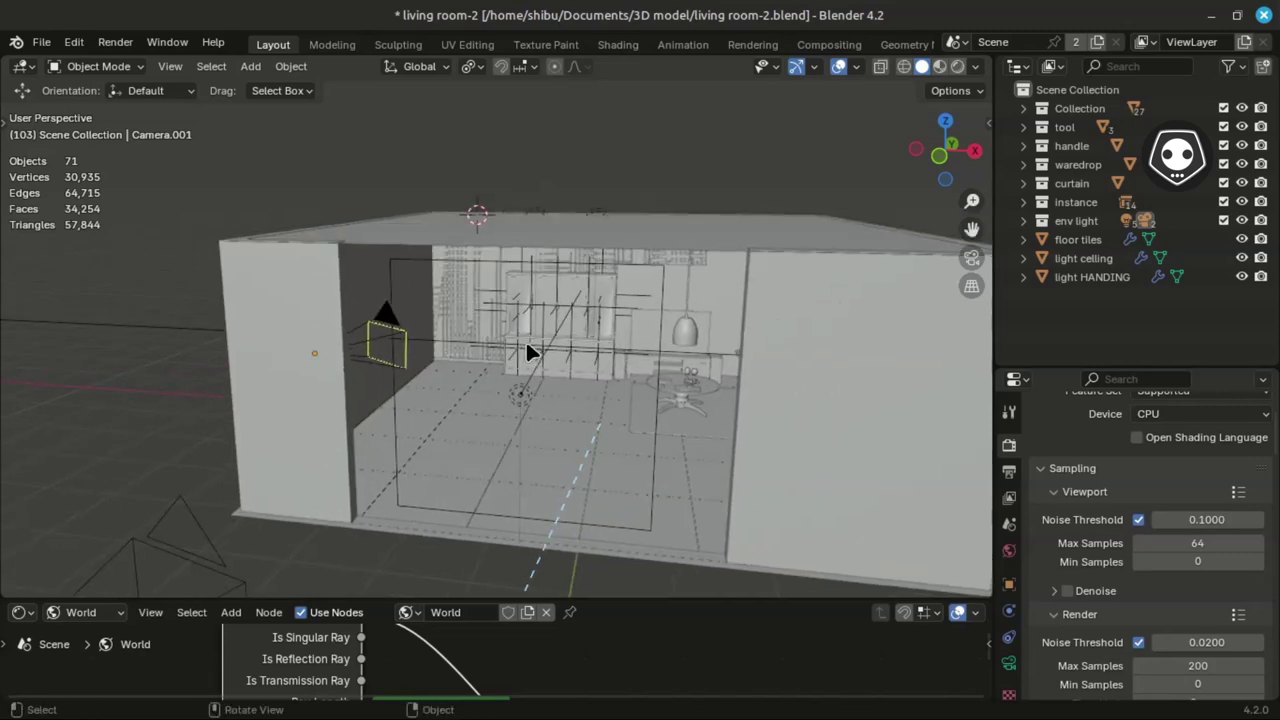
{"action": "scroll", "coordinate": [562, 352], "scroll_direction": "up", "scroll_amount": 5}
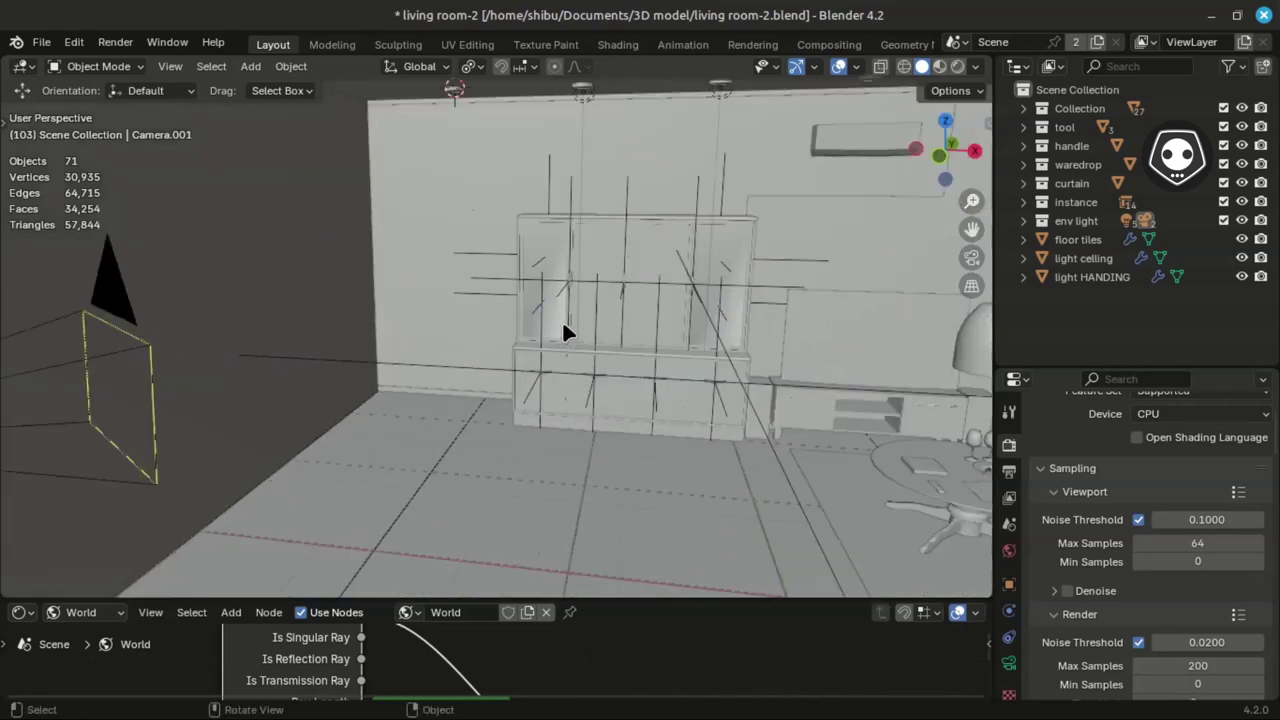
{"action": "middle_click_drag", "start_coordinate": [605, 283], "coordinate": [300, 330], "text": "shift"}
{"action": "middle_click_drag", "start_coordinate": [720, 432], "coordinate": [729, 366]}
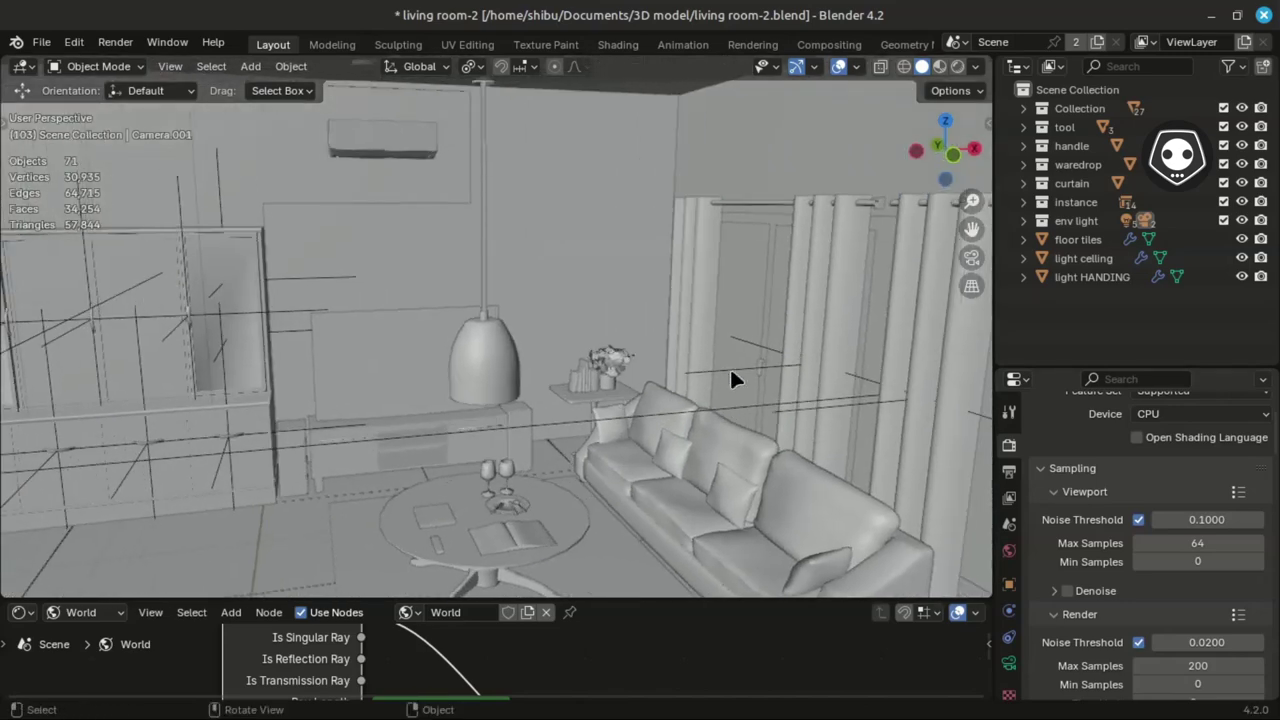
- Inspect the window glass, almirah and sofa-side curtain, then bring up the Living Room 2a render
{"action": "left_click", "coordinate": [758, 300]}
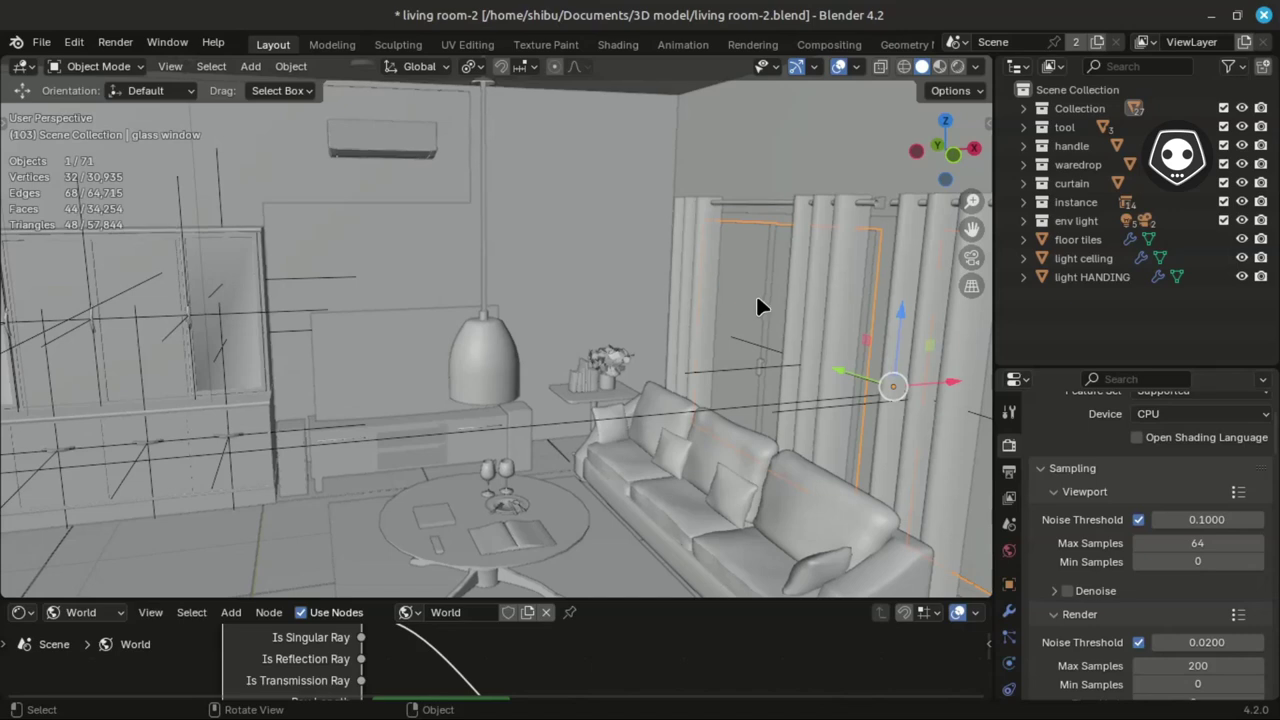
{"action": "left_click", "coordinate": [221, 287]}
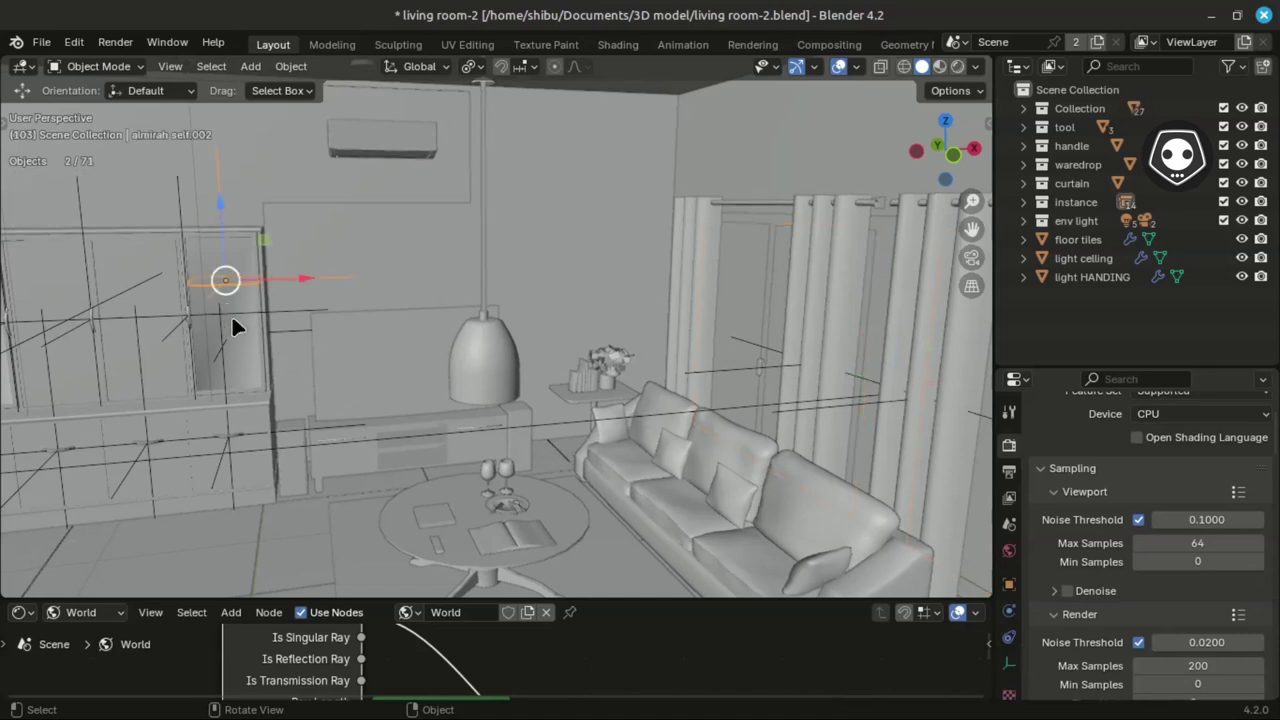
{"action": "left_click", "coordinate": [236, 326]}
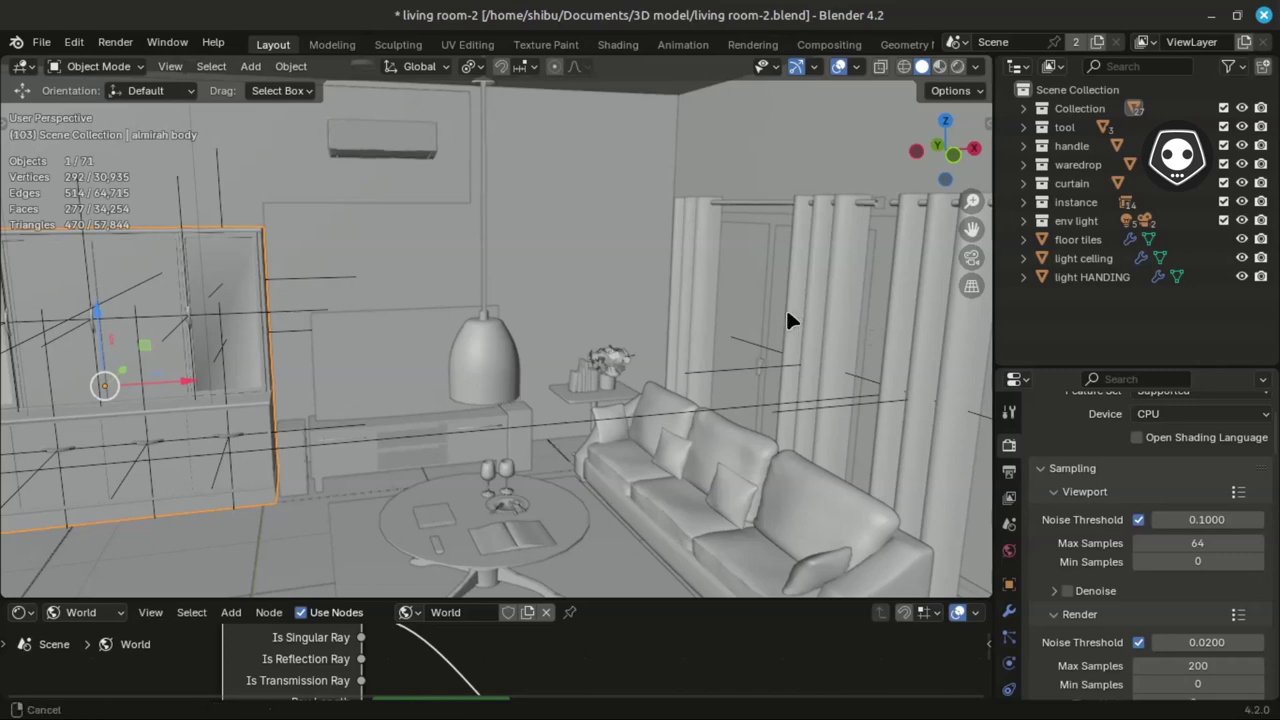
{"action": "scroll", "coordinate": [788, 307], "scroll_direction": "down", "scroll_amount": 3, "text": "ctrl"}
{"action": "left_click", "coordinate": [804, 285]}
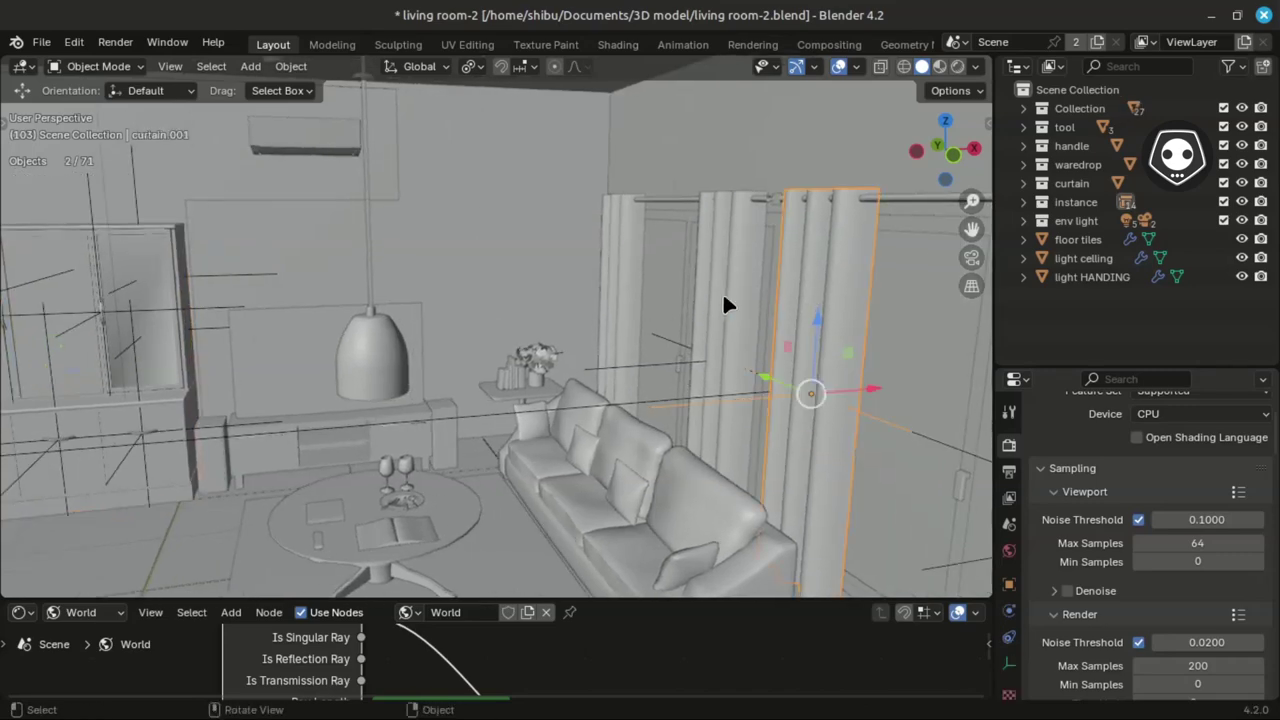
{"action": "middle_click_drag", "start_coordinate": [748, 315], "coordinate": [770, 301]}
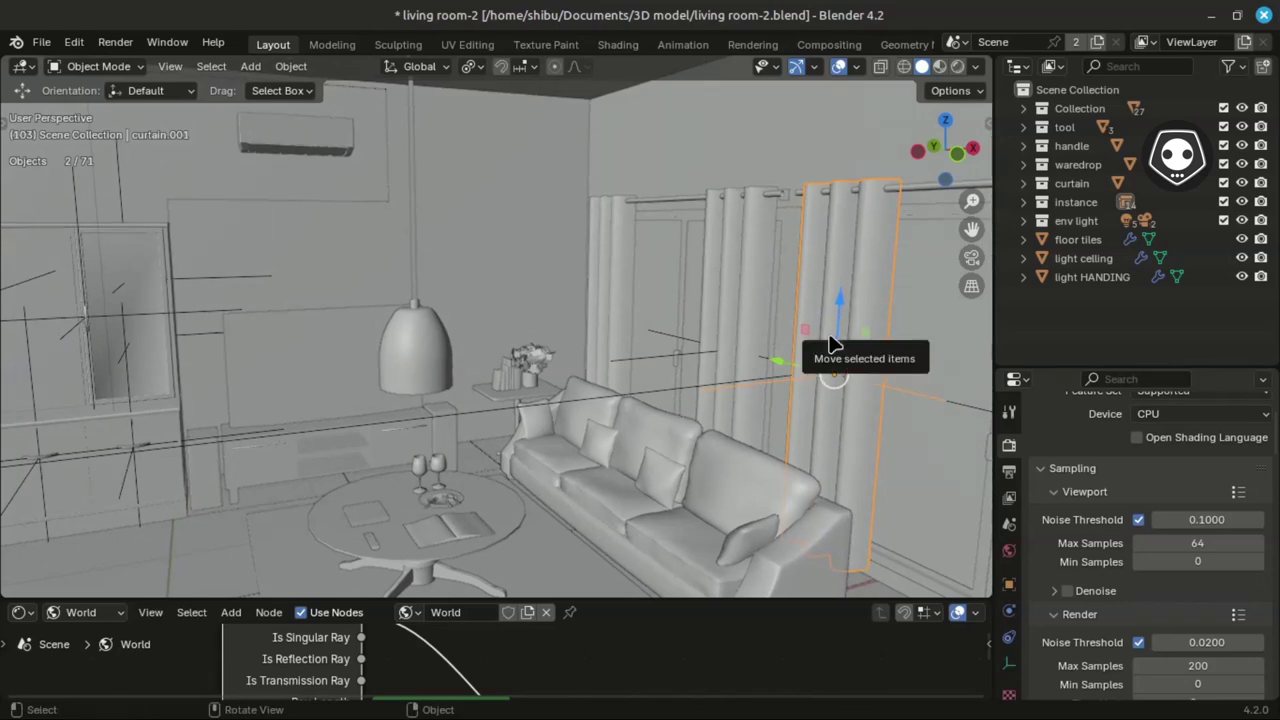
{"action": "middle_click_drag", "start_coordinate": [787, 373], "coordinate": [760, 368]}
{"action": "mouse_move", "coordinate": [270, 15]}
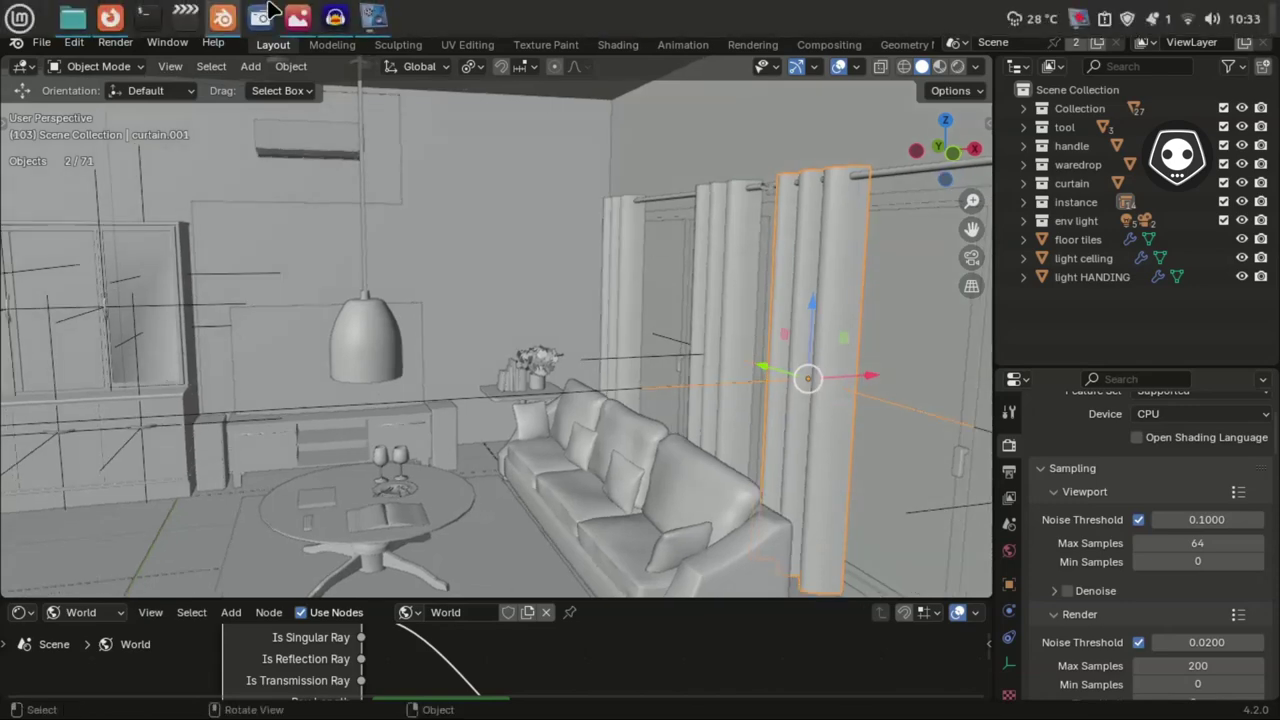
{"action": "left_click", "coordinate": [297, 17]}
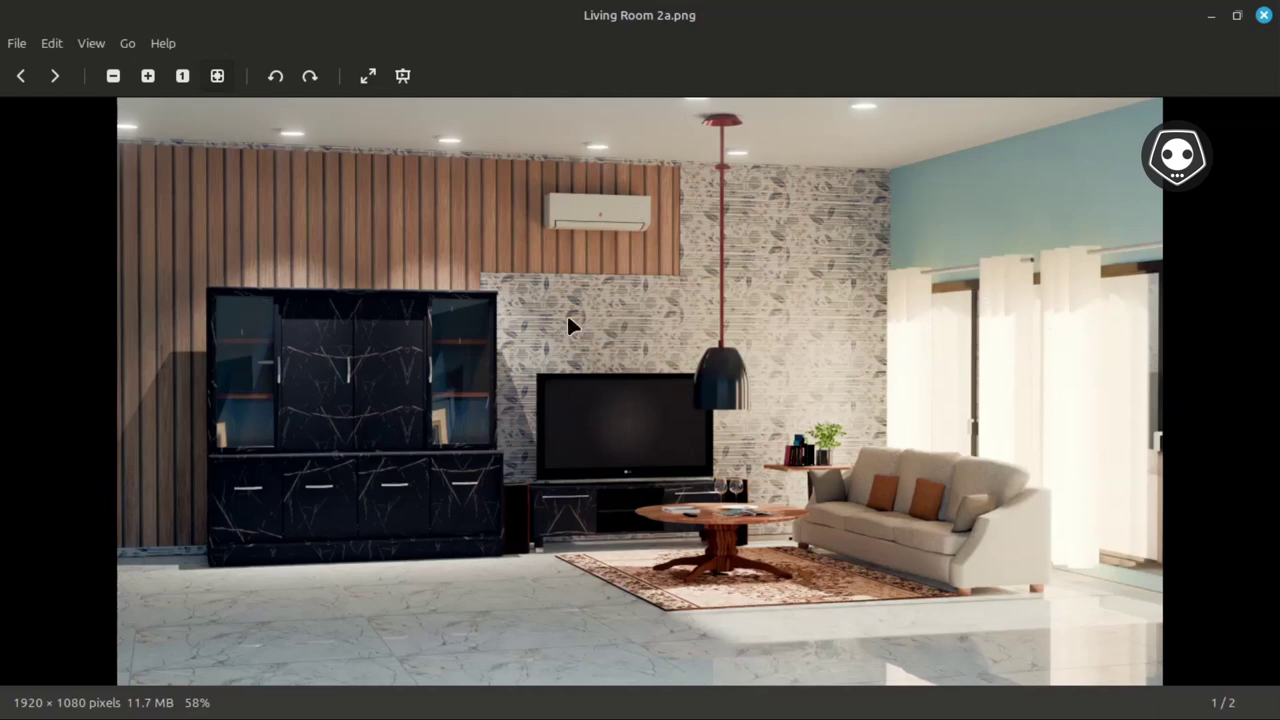
- View Living Room 2b.png, then switch back to the Blender living room-2 scene
{"action": "key", "text": "Right"}
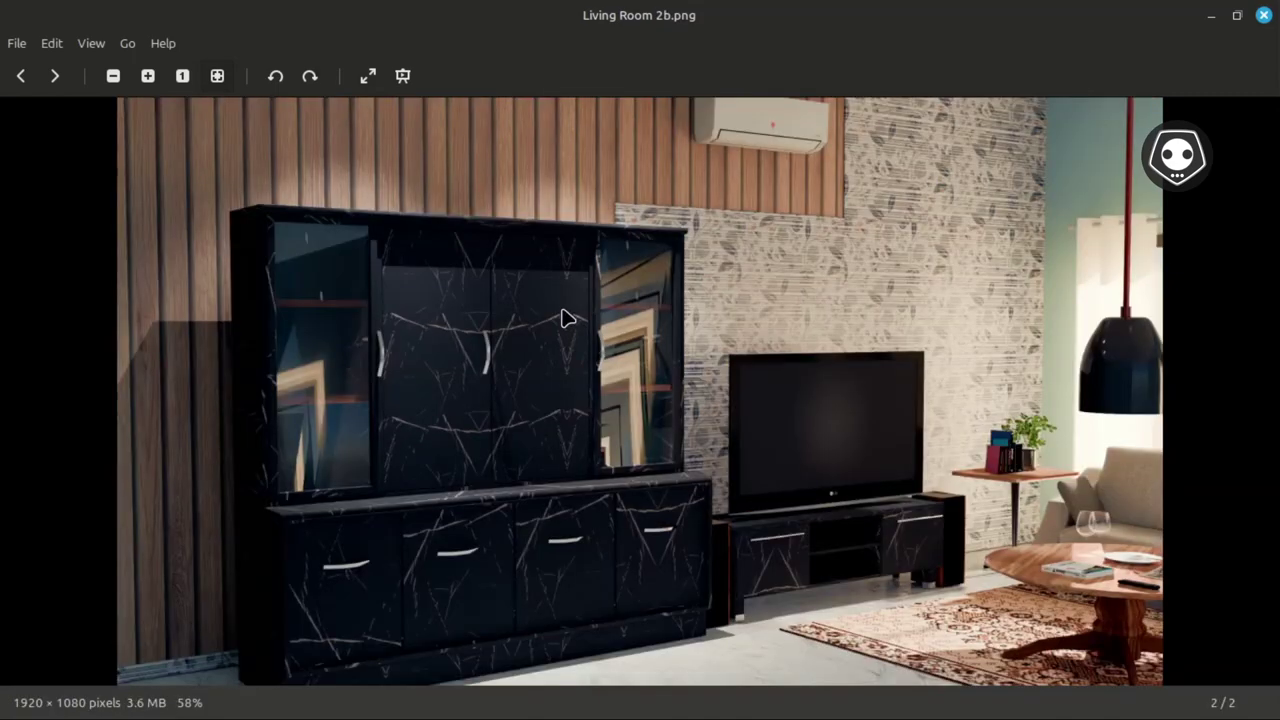
{"action": "mouse_move", "coordinate": [110, 15]}
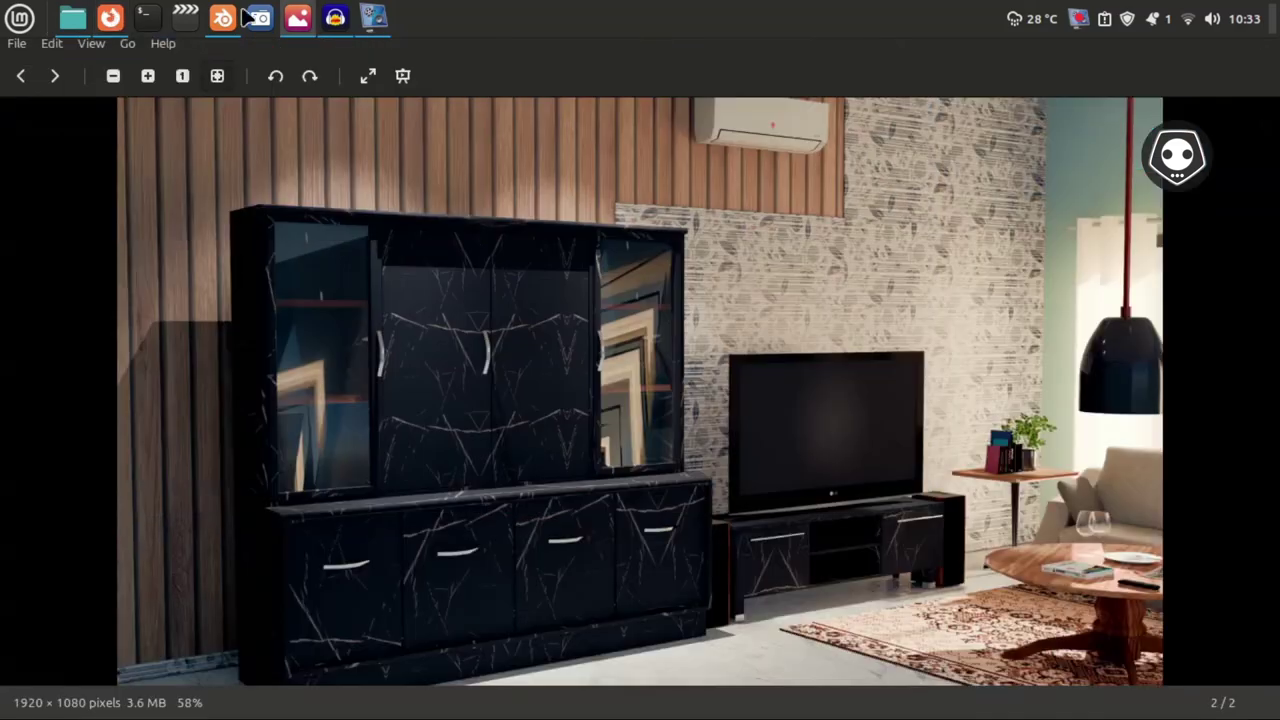
{"action": "left_click", "coordinate": [222, 18]}
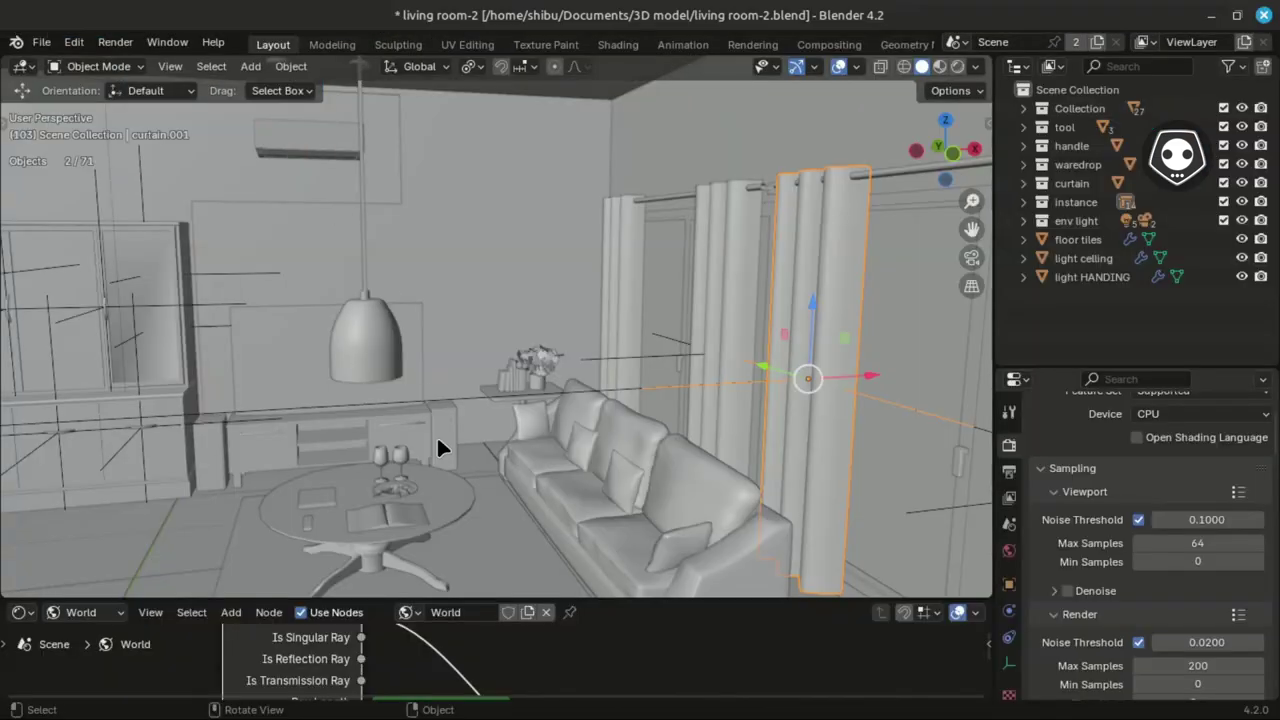
- Enlarge the world node editor and scroll through the Render properties' Sampling settings
{"action": "left_click_drag", "start_coordinate": [596, 600], "coordinate": [600, 401]}
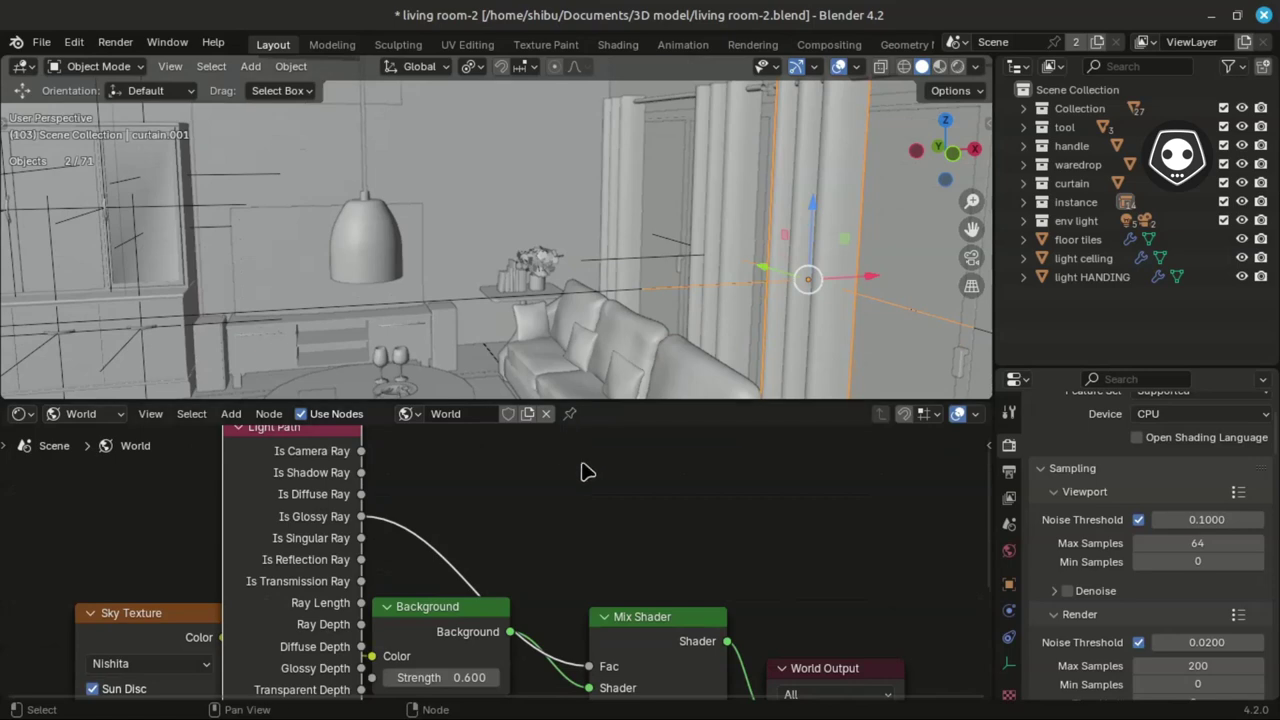
{"action": "scroll", "coordinate": [1110, 490], "scroll_direction": "up", "scroll_amount": 3}
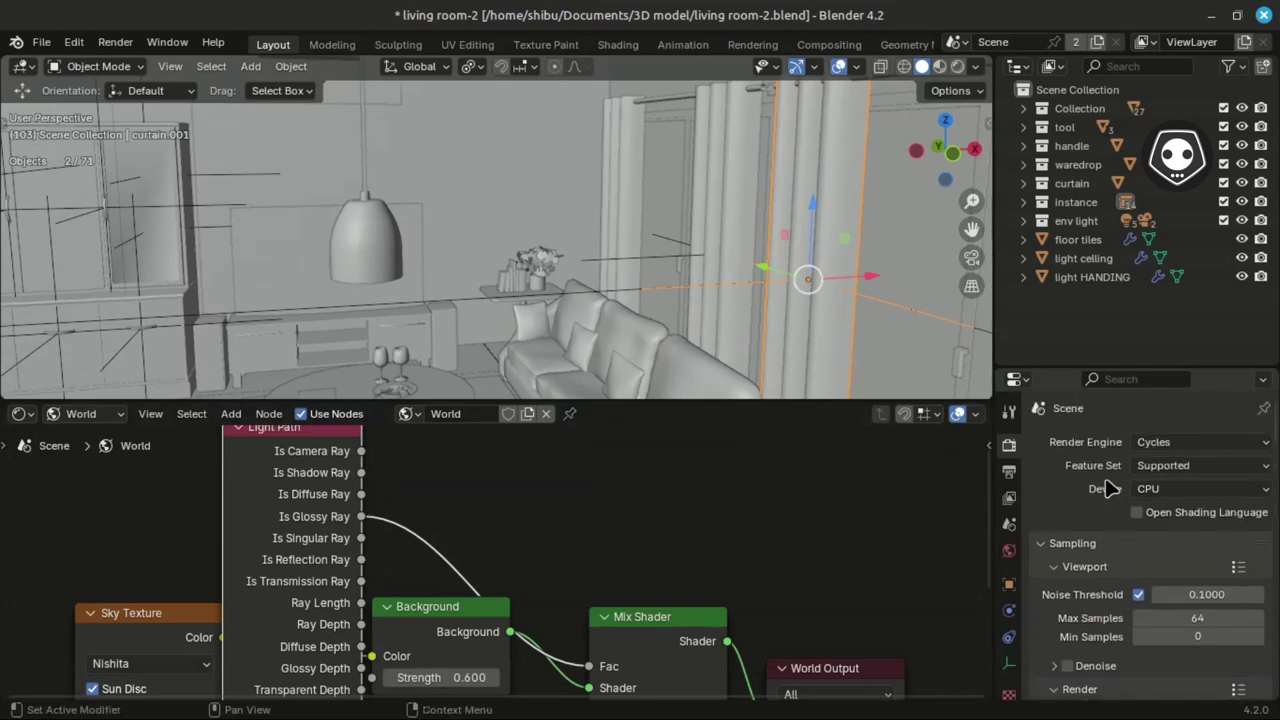
{"action": "scroll", "coordinate": [1108, 487], "scroll_direction": "down", "scroll_amount": 3}
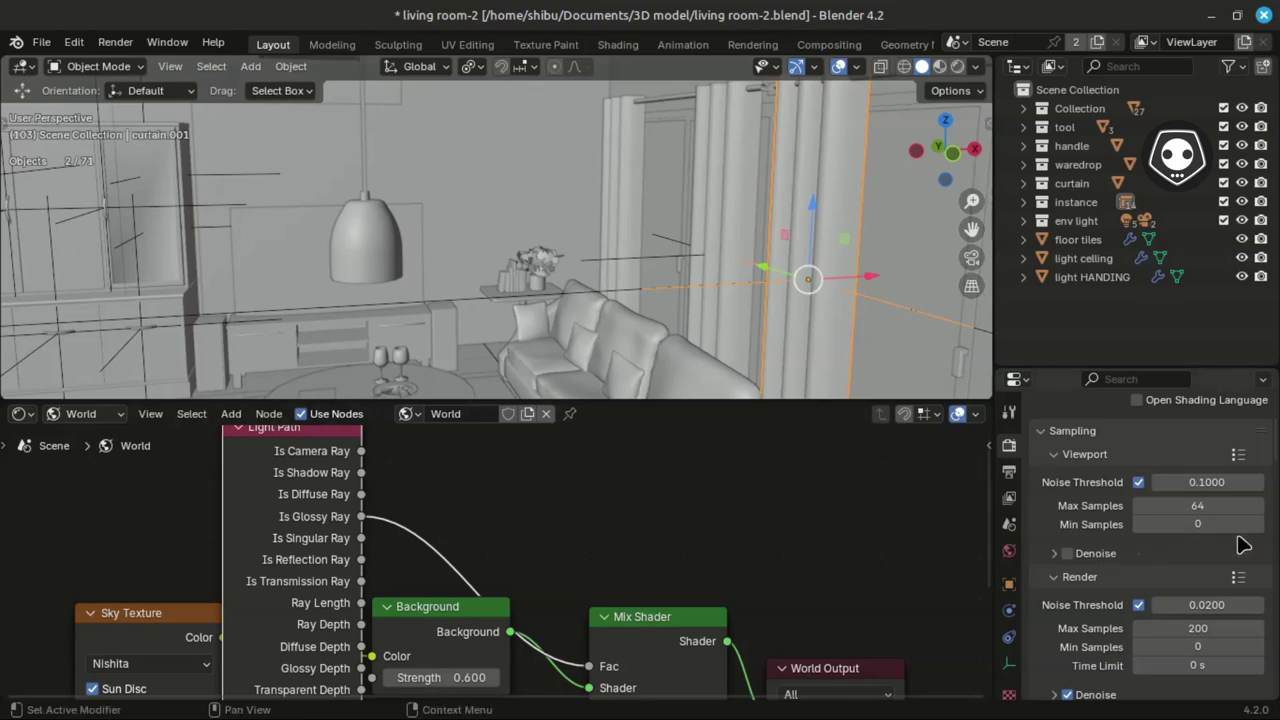
{"action": "scroll", "coordinate": [1250, 538], "scroll_direction": "down", "scroll_amount": 1}
{"action": "scroll", "coordinate": [1248, 541], "scroll_direction": "down", "scroll_amount": 1}
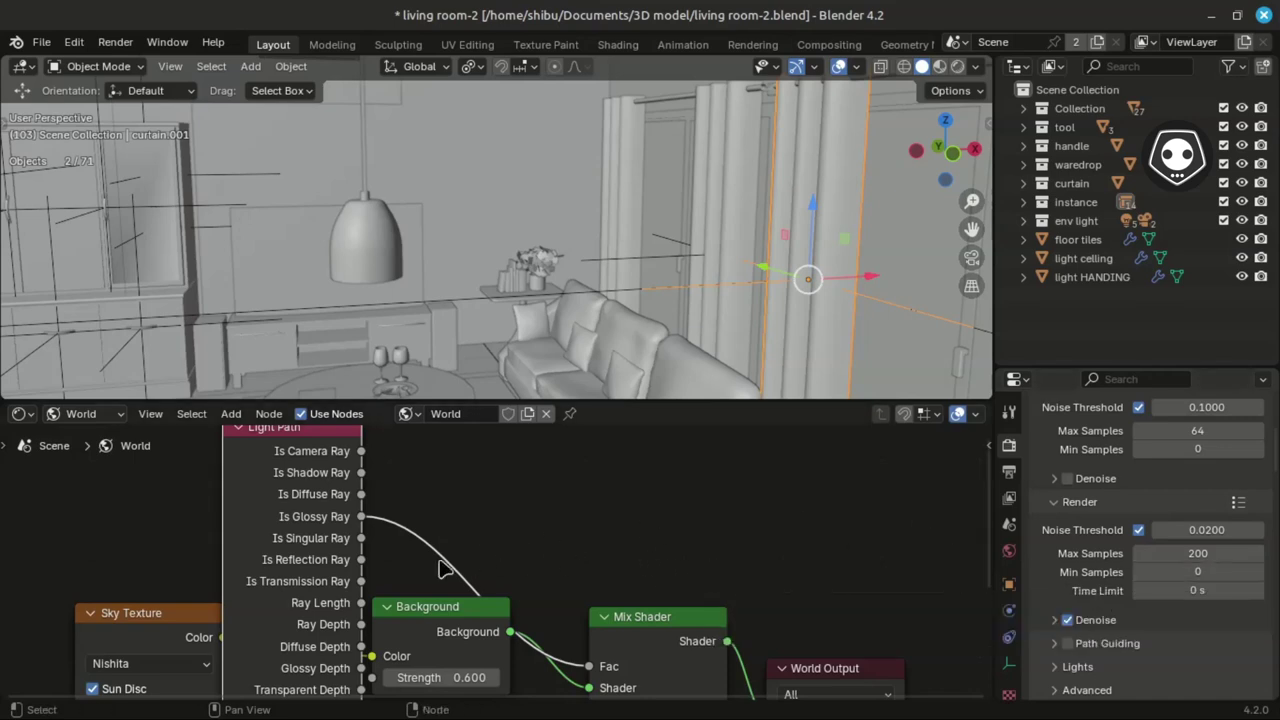
- Move the Light Path node up and left in the World node tree, then restore the 3D view's size
{"action": "middle_click_drag", "start_coordinate": [445, 568], "coordinate": [533, 575]}
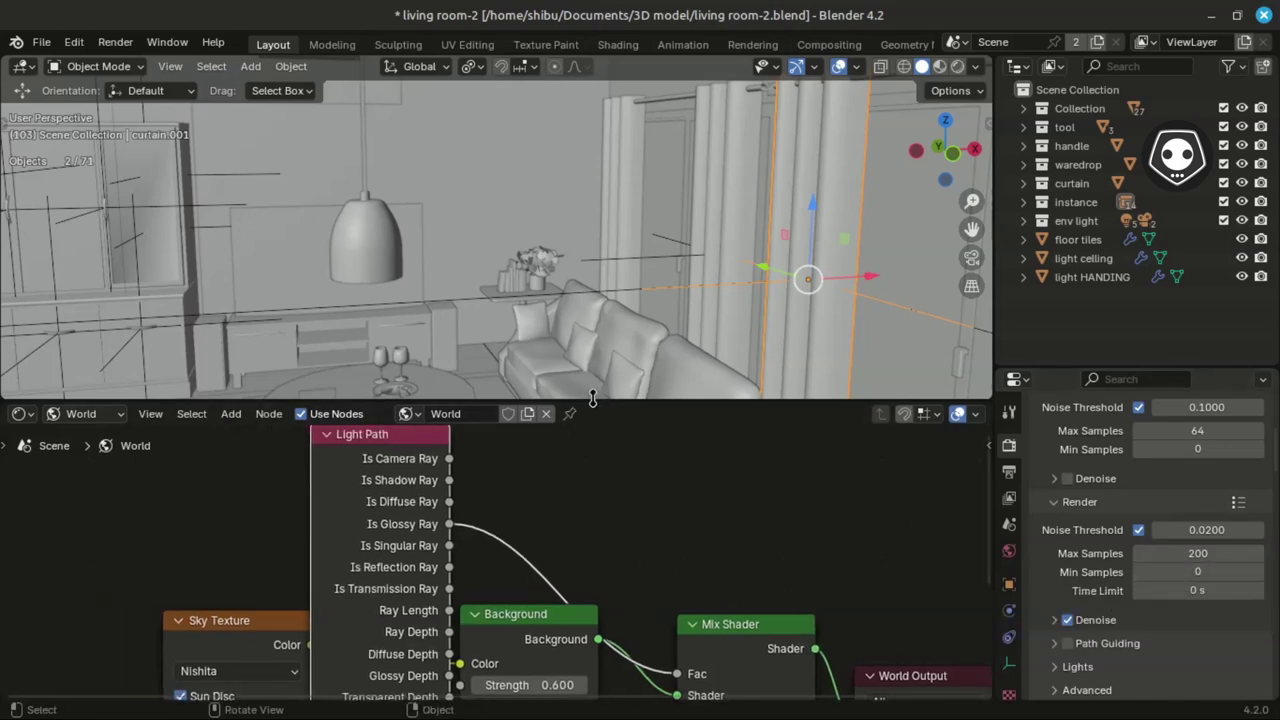
{"action": "left_click_drag", "start_coordinate": [592, 399], "coordinate": [590, 272]}
{"action": "left_click_drag", "start_coordinate": [388, 360], "coordinate": [328, 333]}
{"action": "scroll", "coordinate": [449, 520], "scroll_direction": "down", "scroll_amount": 2, "text": "shift"}
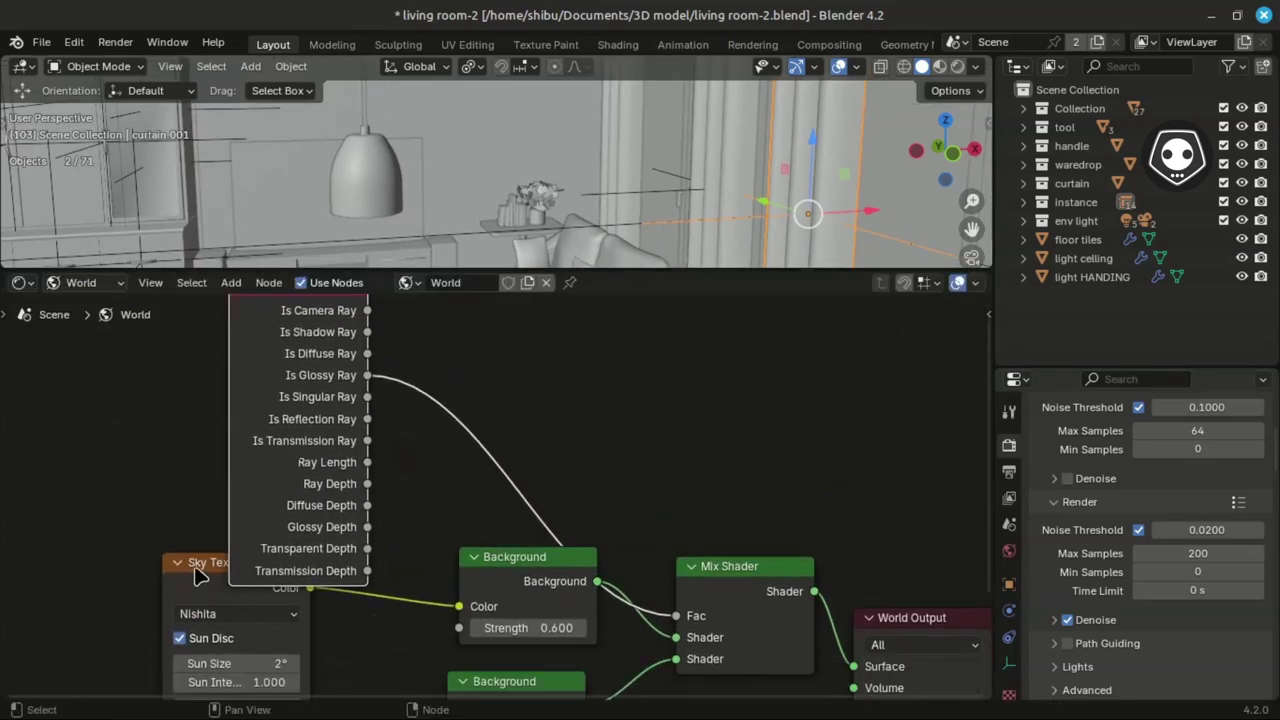
{"action": "scroll", "coordinate": [390, 518], "scroll_direction": "up", "scroll_amount": 4, "text": "shift"}
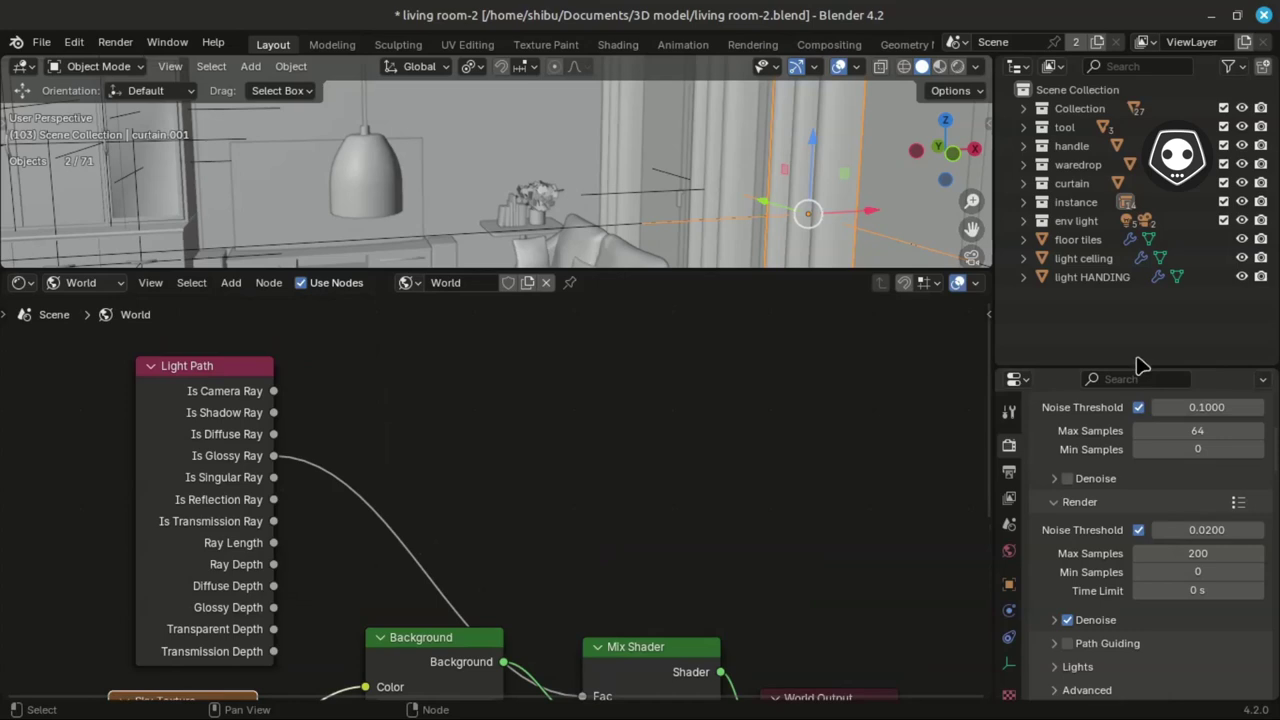
{"action": "left_click_drag", "start_coordinate": [762, 268], "coordinate": [771, 392]}
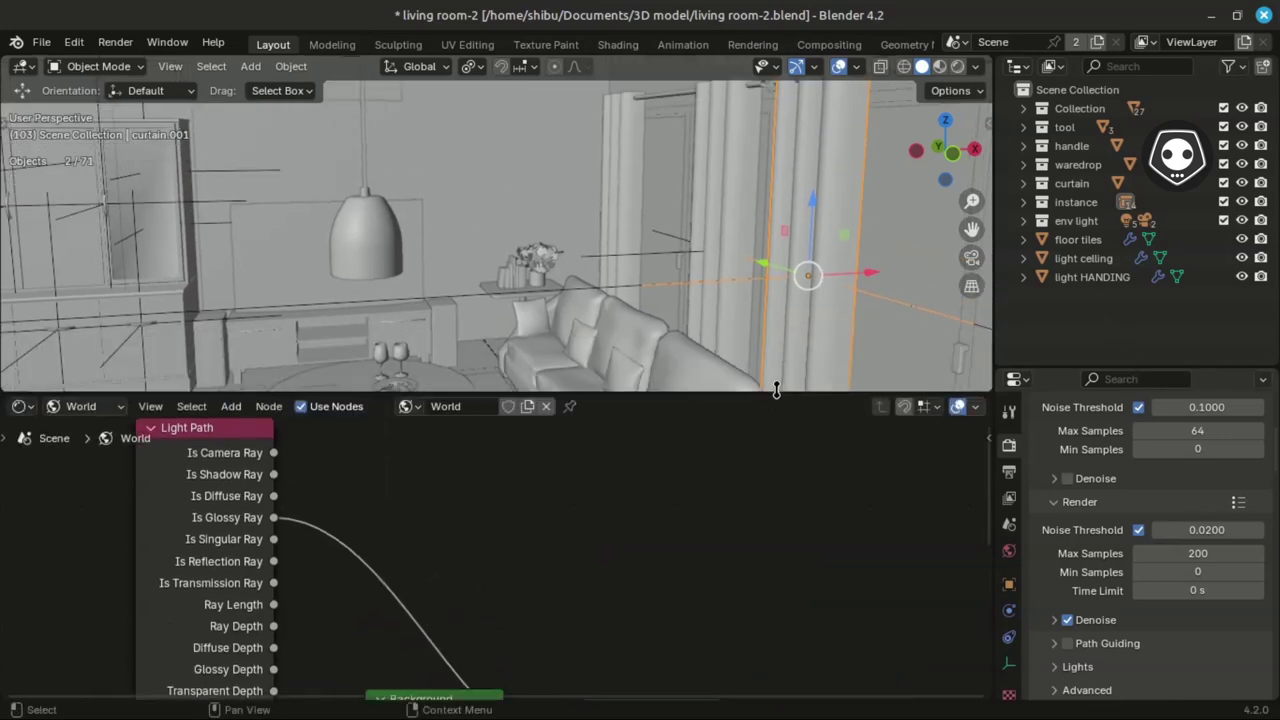
- Expand the env light collection in the Outliner and select the Sun light
{"action": "left_click", "coordinate": [1025, 220]}
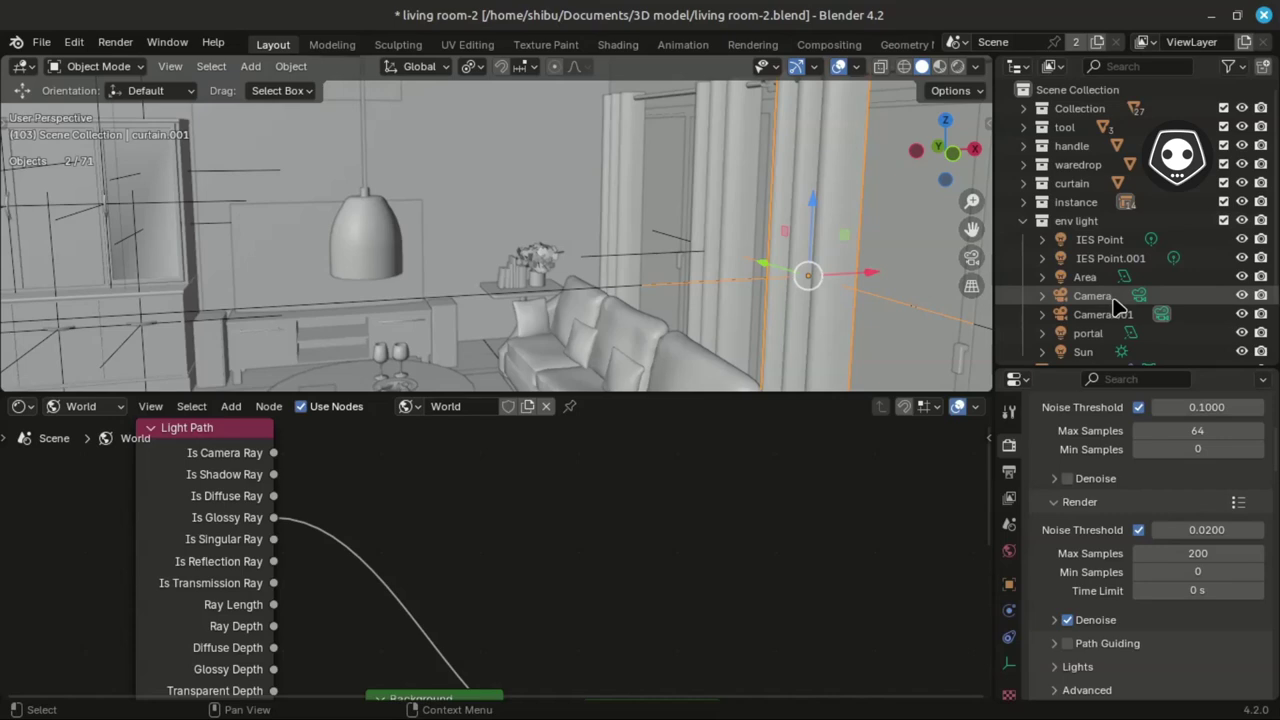
{"action": "left_click", "coordinate": [1095, 351]}
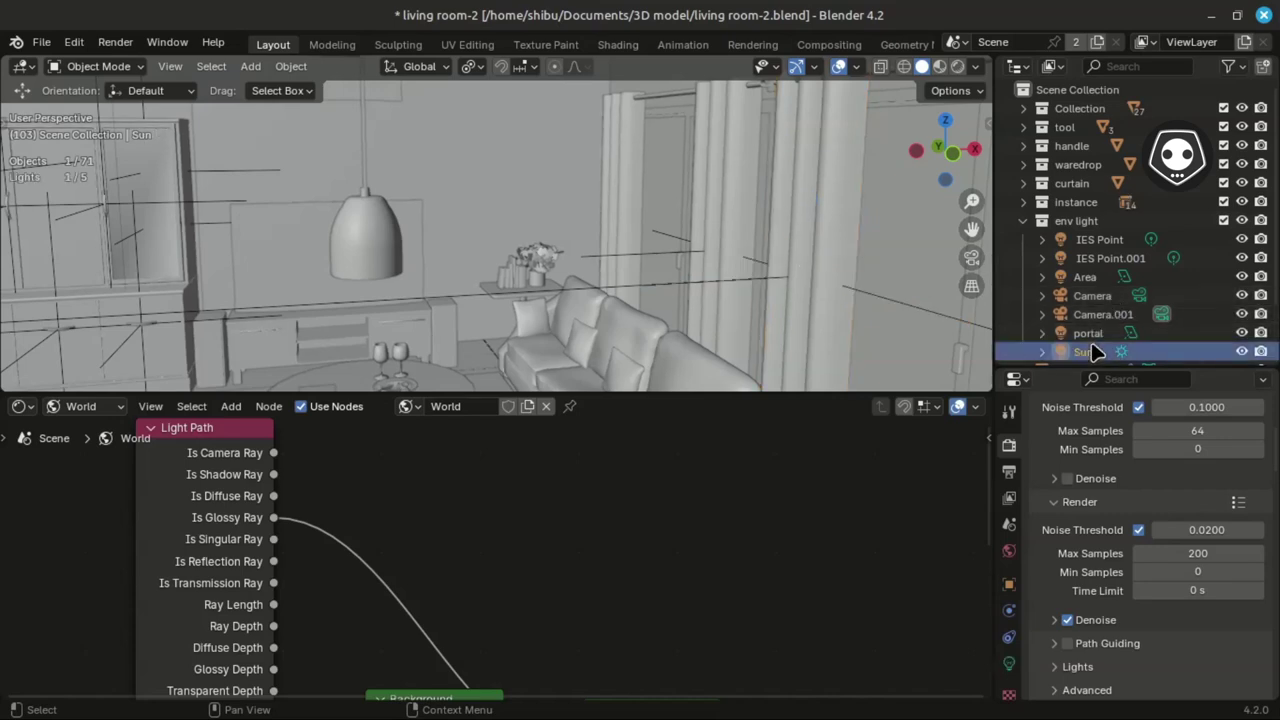
{"action": "key", "text": "shift"}
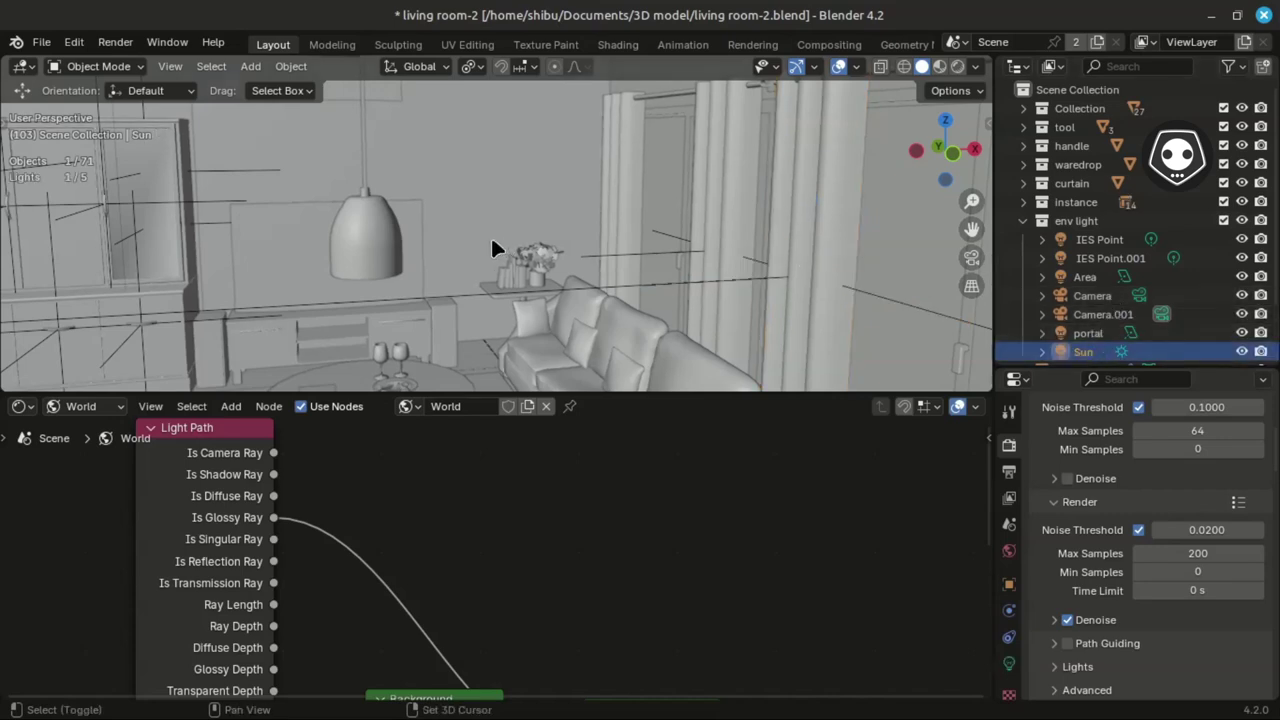
- Check Blender's version under About Blender, then bring up the Shift+A Add menu
{"action": "left_click", "coordinate": [16, 42]}
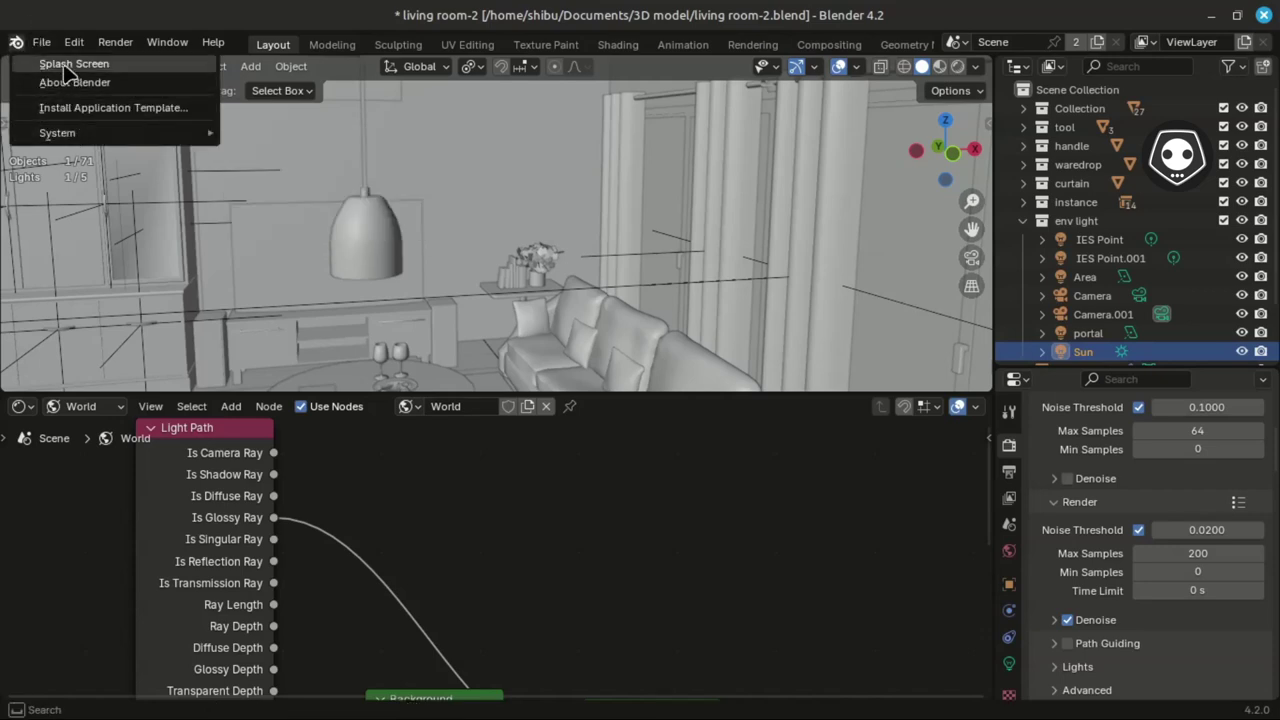
{"action": "left_click", "coordinate": [108, 84]}
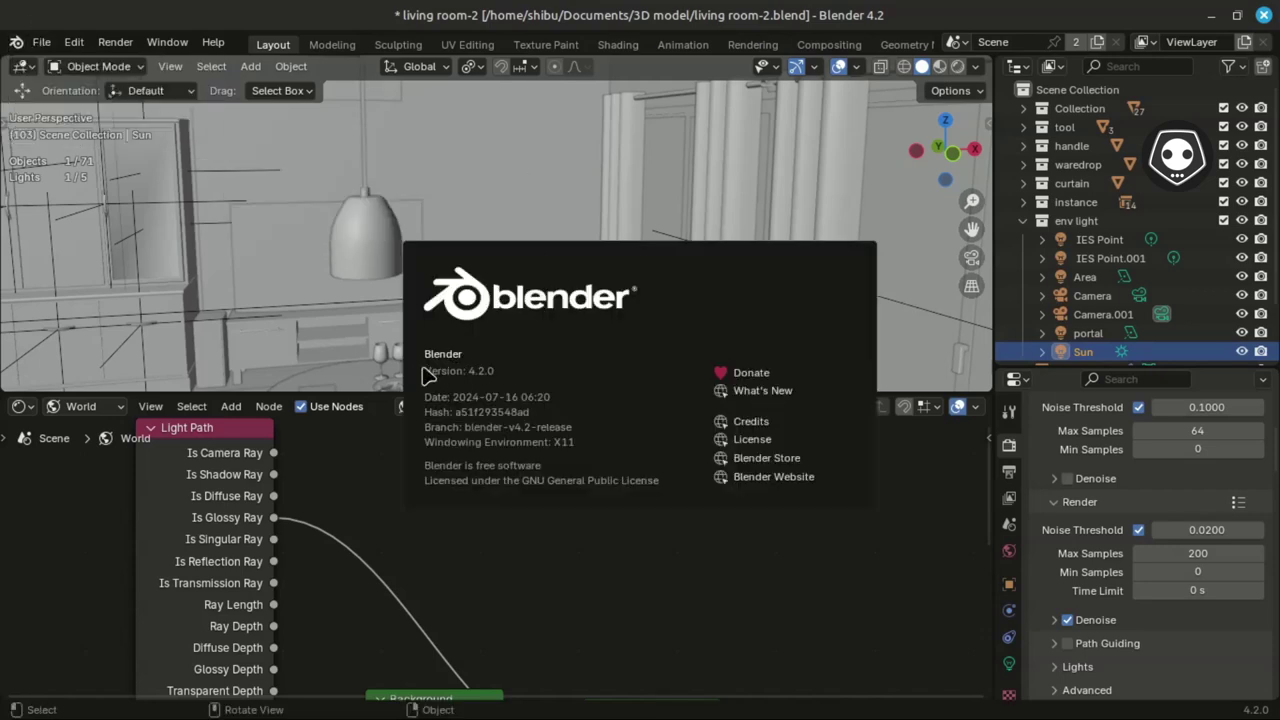
{"action": "left_click", "coordinate": [466, 162]}
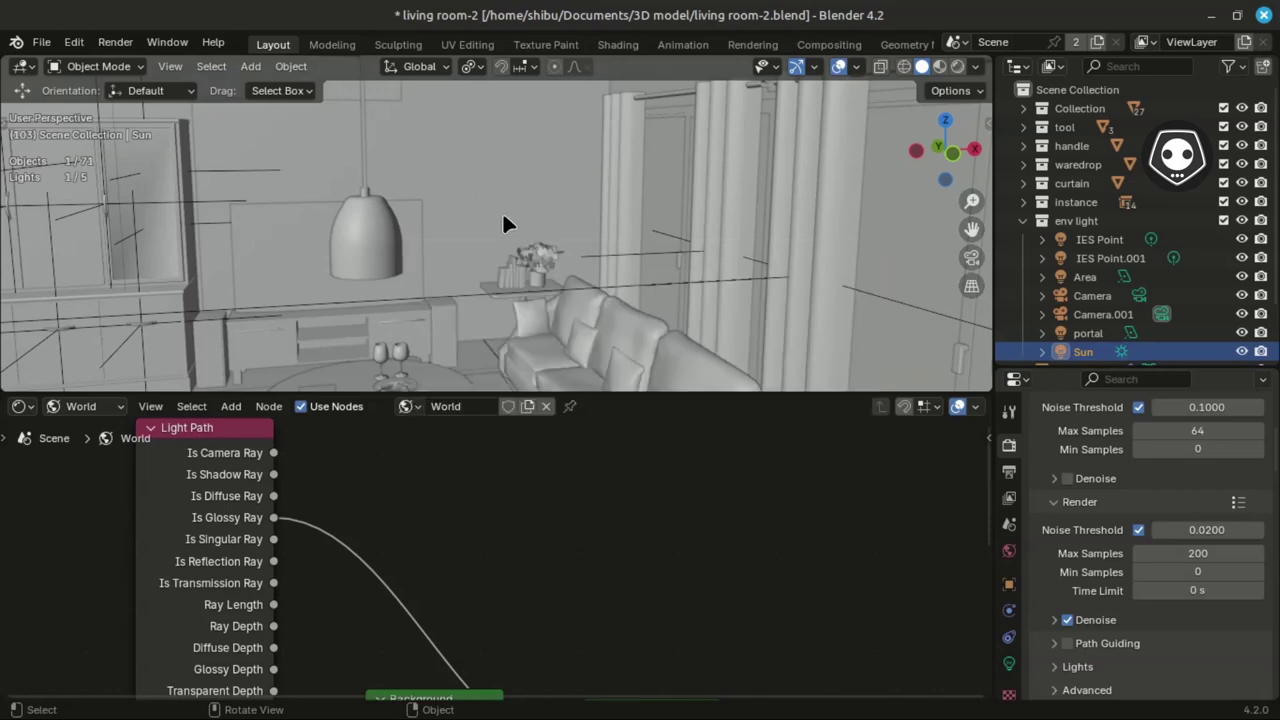
{"action": "key", "text": "shift+a"}
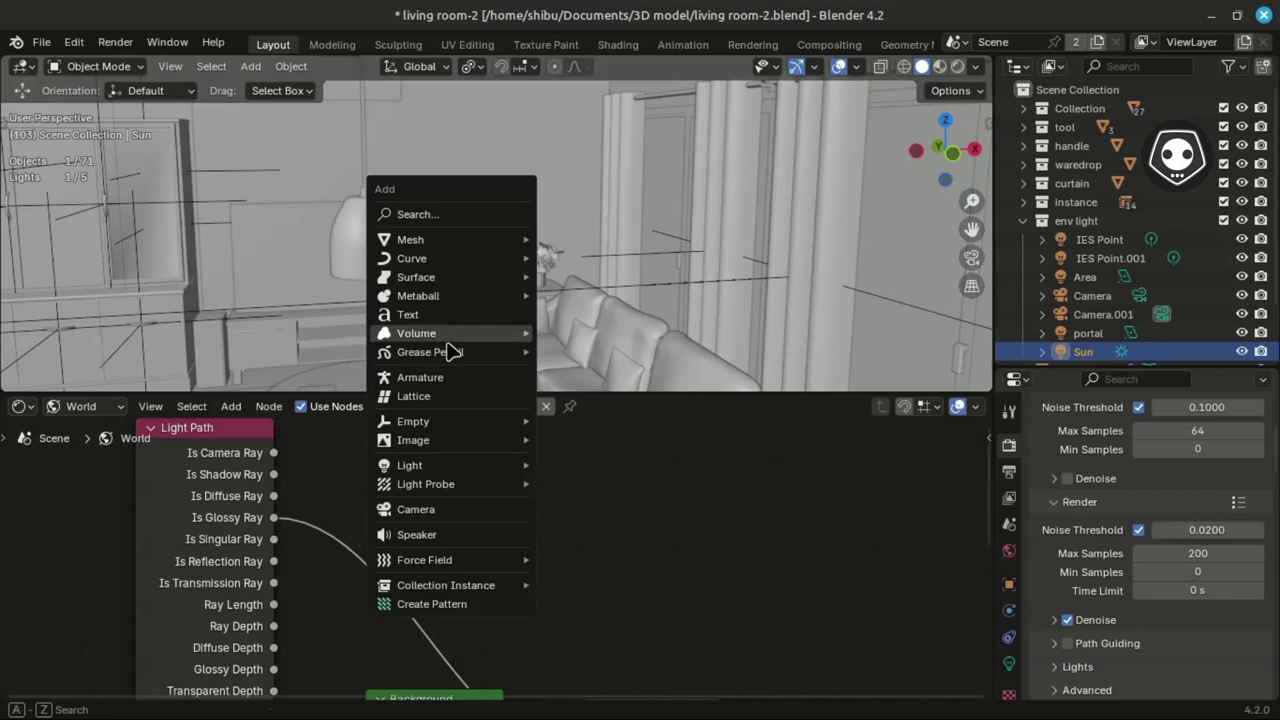
{"action": "mouse_move", "coordinate": [430, 258]}
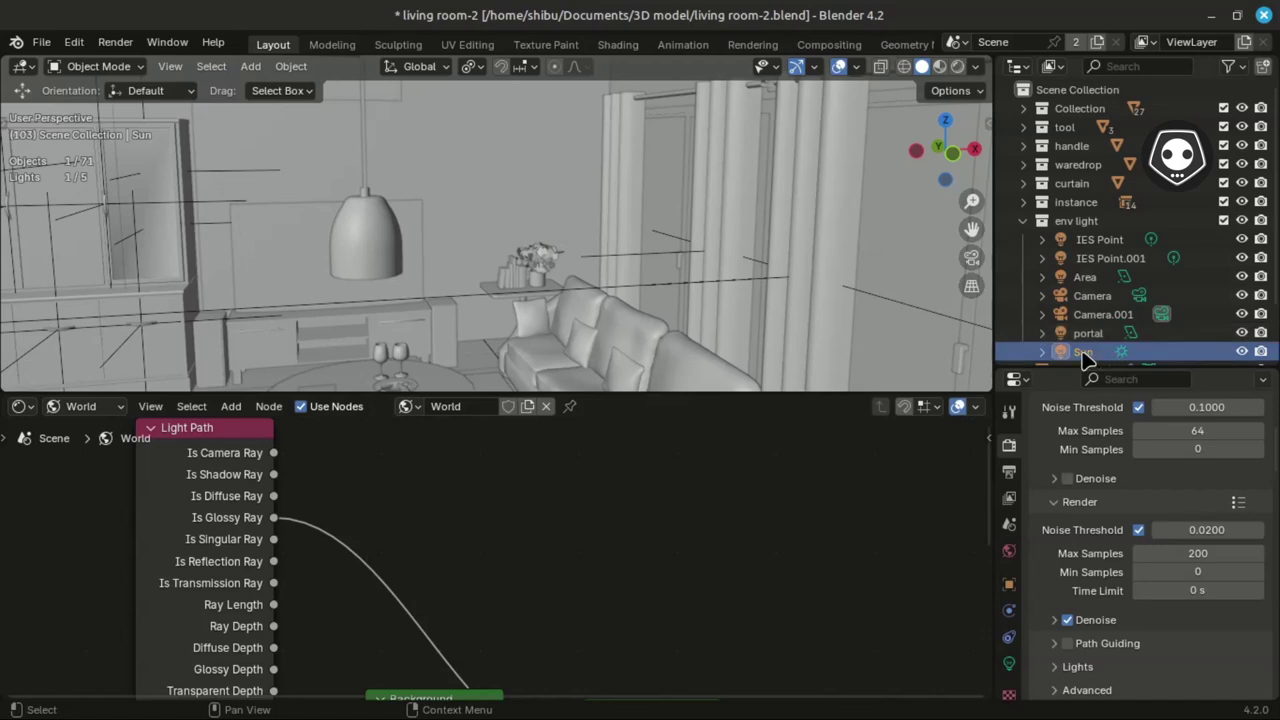
- View the Sun's colour as RGB 1.0/0.95/0.85 and review its Light and Nodes panel settings
{"action": "left_click", "coordinate": [1009, 663]}
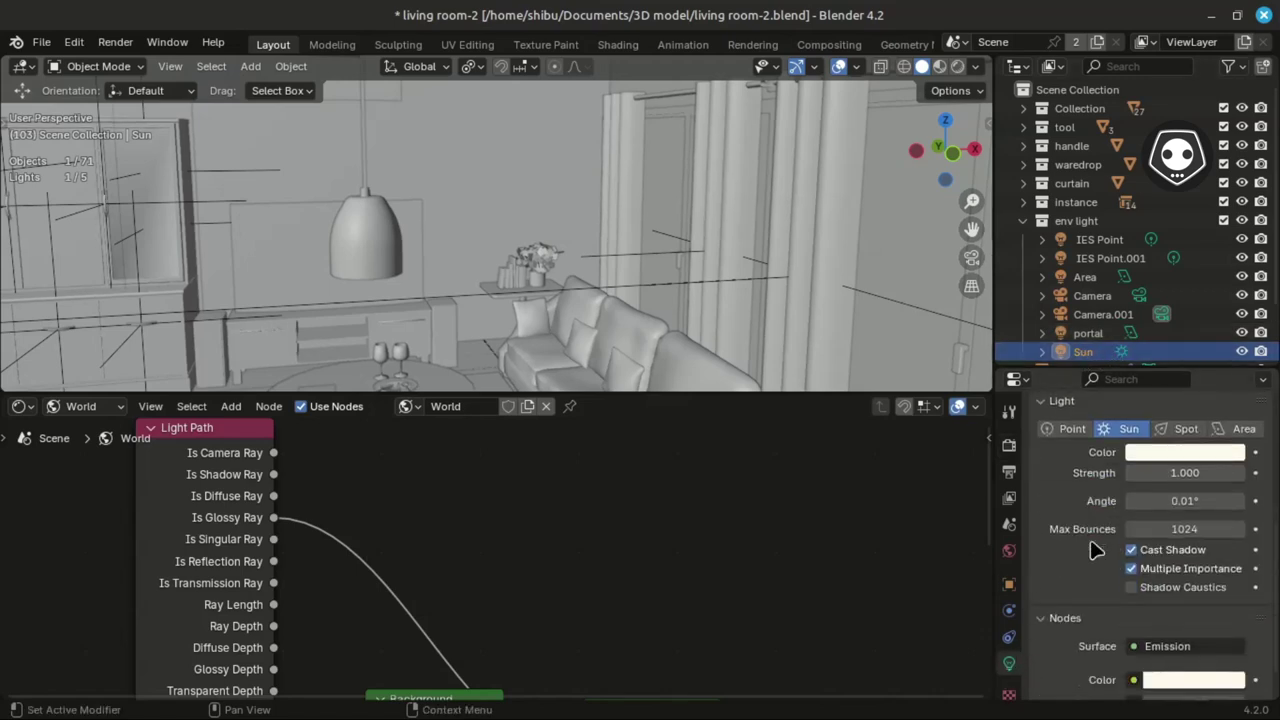
{"action": "scroll", "coordinate": [1097, 549], "scroll_direction": "down", "scroll_amount": 2}
{"action": "scroll", "coordinate": [1103, 531], "scroll_direction": "up", "scroll_amount": 3}
{"action": "left_click", "coordinate": [1185, 483]}
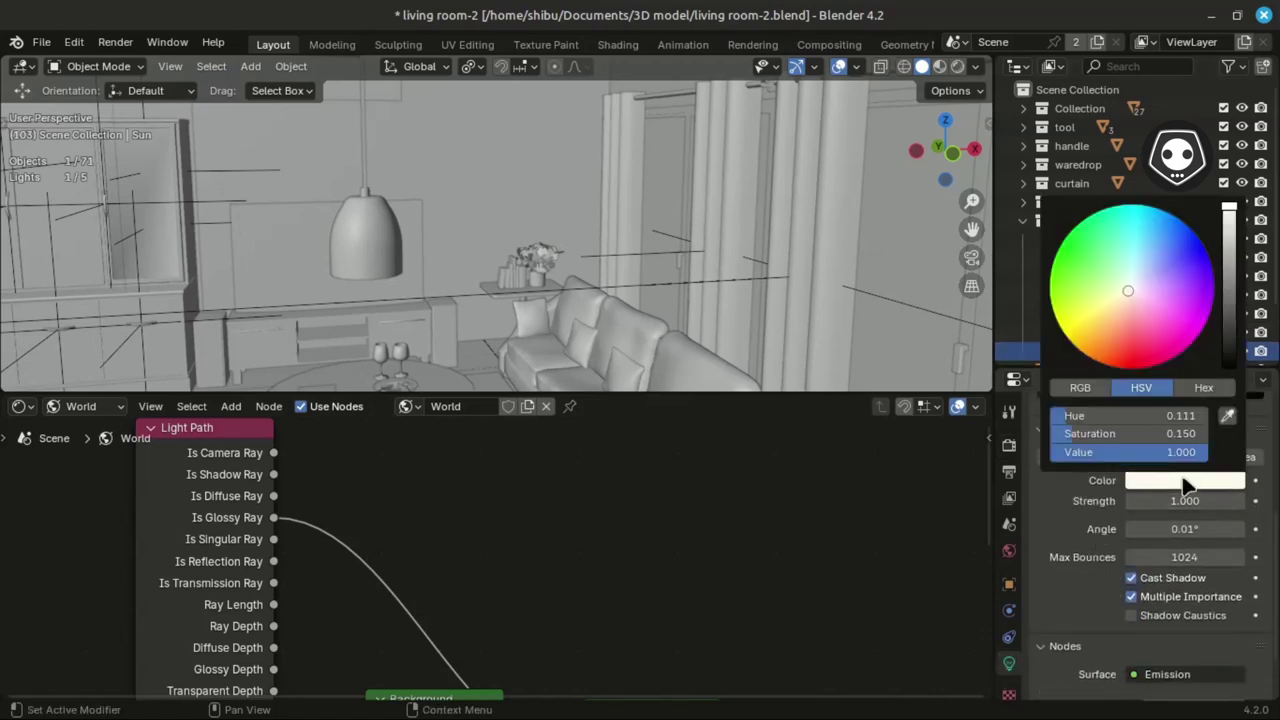
{"action": "left_click", "coordinate": [1085, 391]}
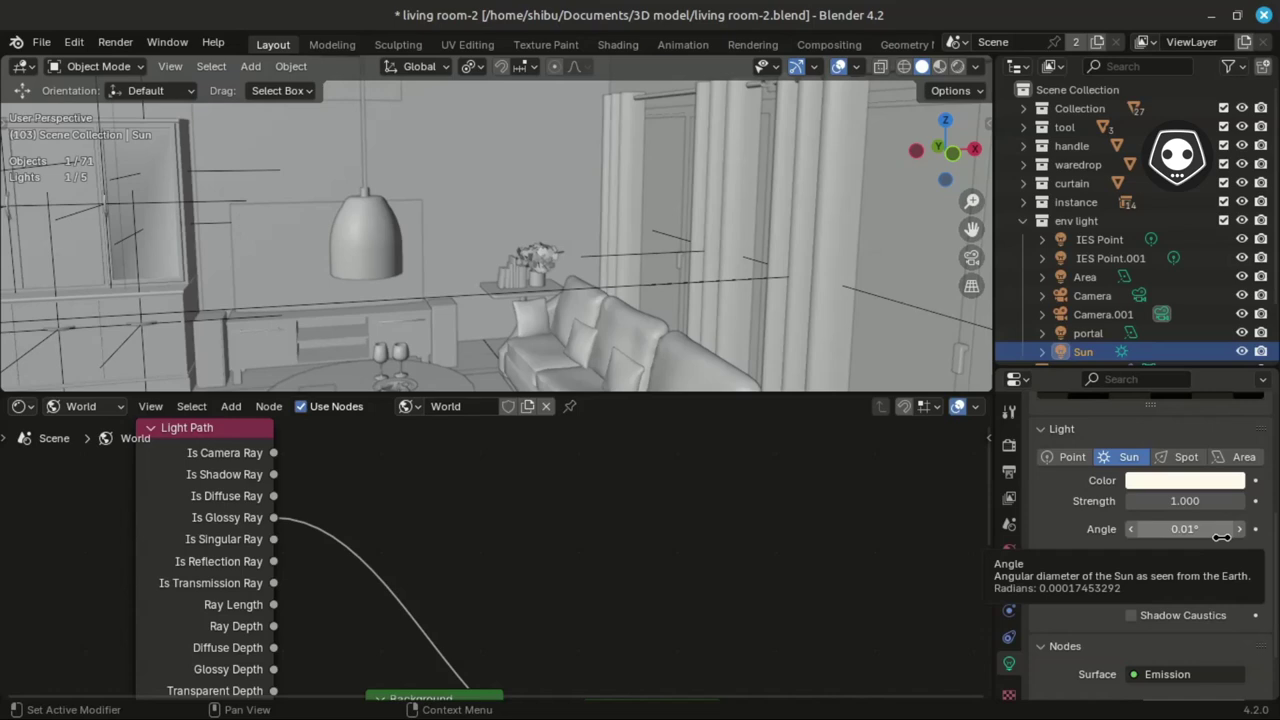
{"action": "scroll", "coordinate": [1225, 540], "scroll_direction": "down", "scroll_amount": 1}
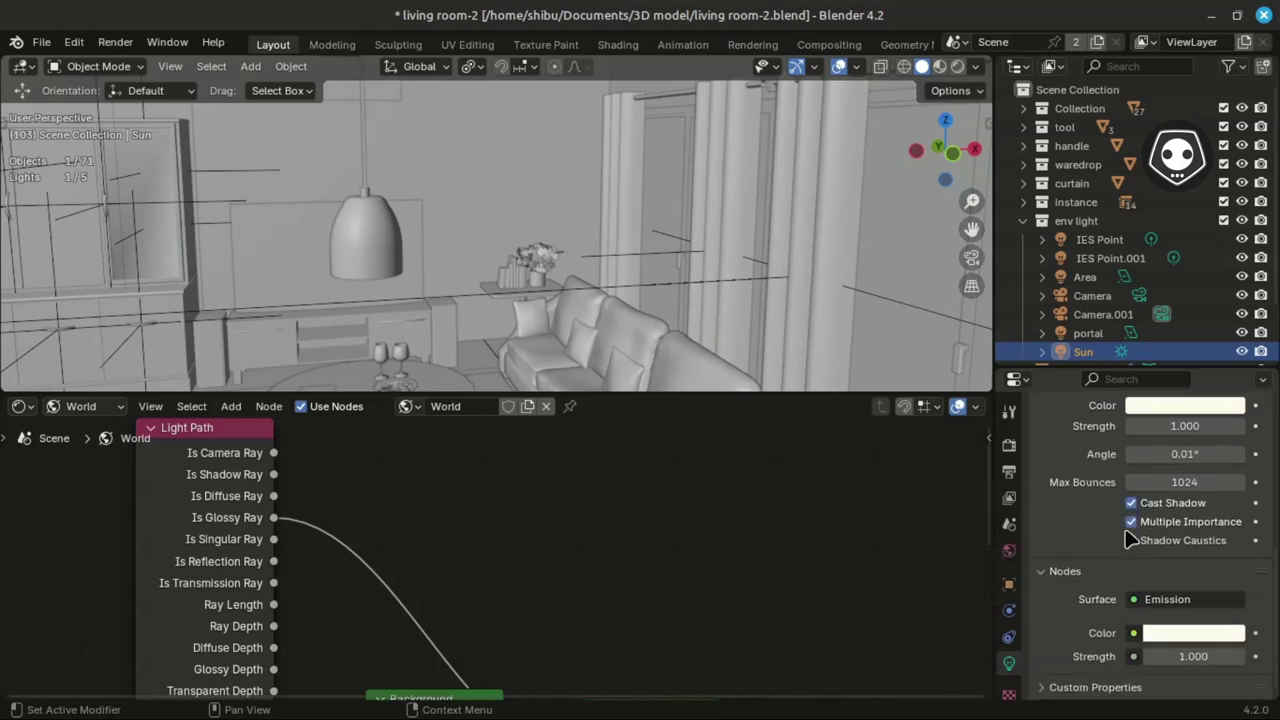
{"action": "scroll", "coordinate": [1110, 539], "scroll_direction": "down", "scroll_amount": 1}
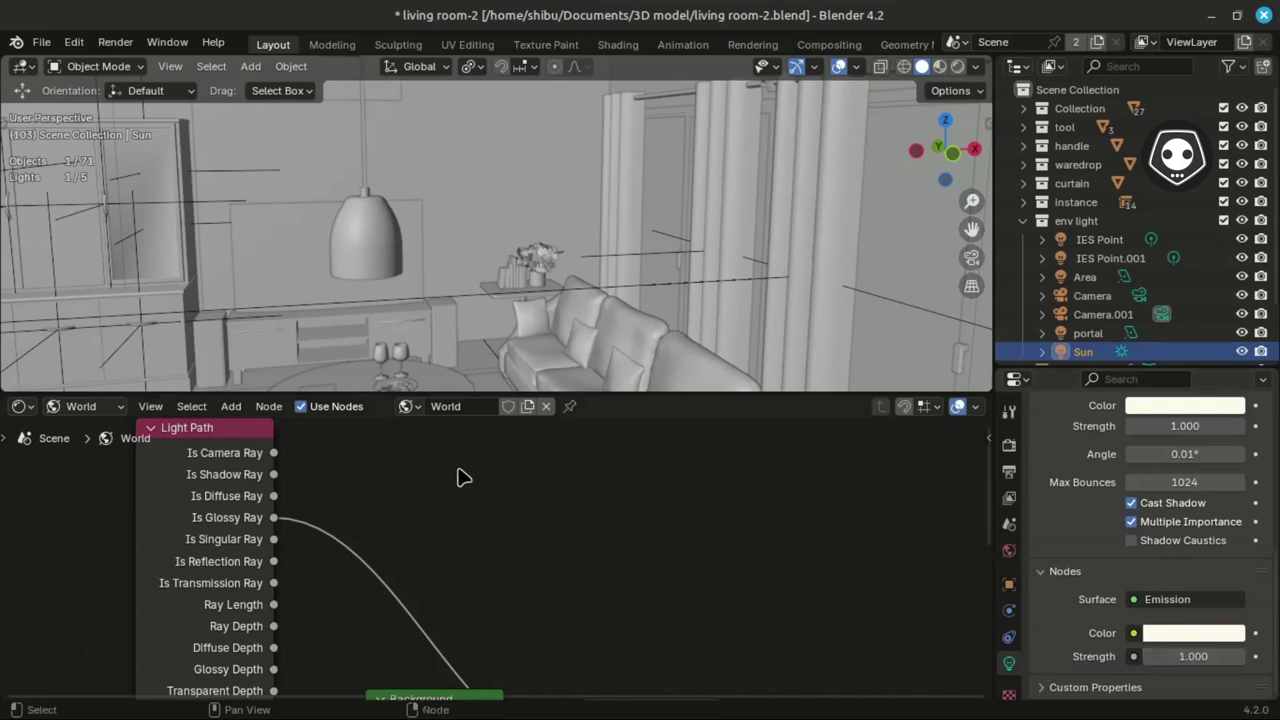
- Inspect the lower Background node's colour (R 0.850, G 1.000, B 1.000) at strength 0.600
{"action": "middle_click_drag", "start_coordinate": [268, 473], "coordinate": [356, 478]}
{"action": "scroll", "coordinate": [356, 478], "scroll_direction": "down", "scroll_amount": 5, "text": "shift"}
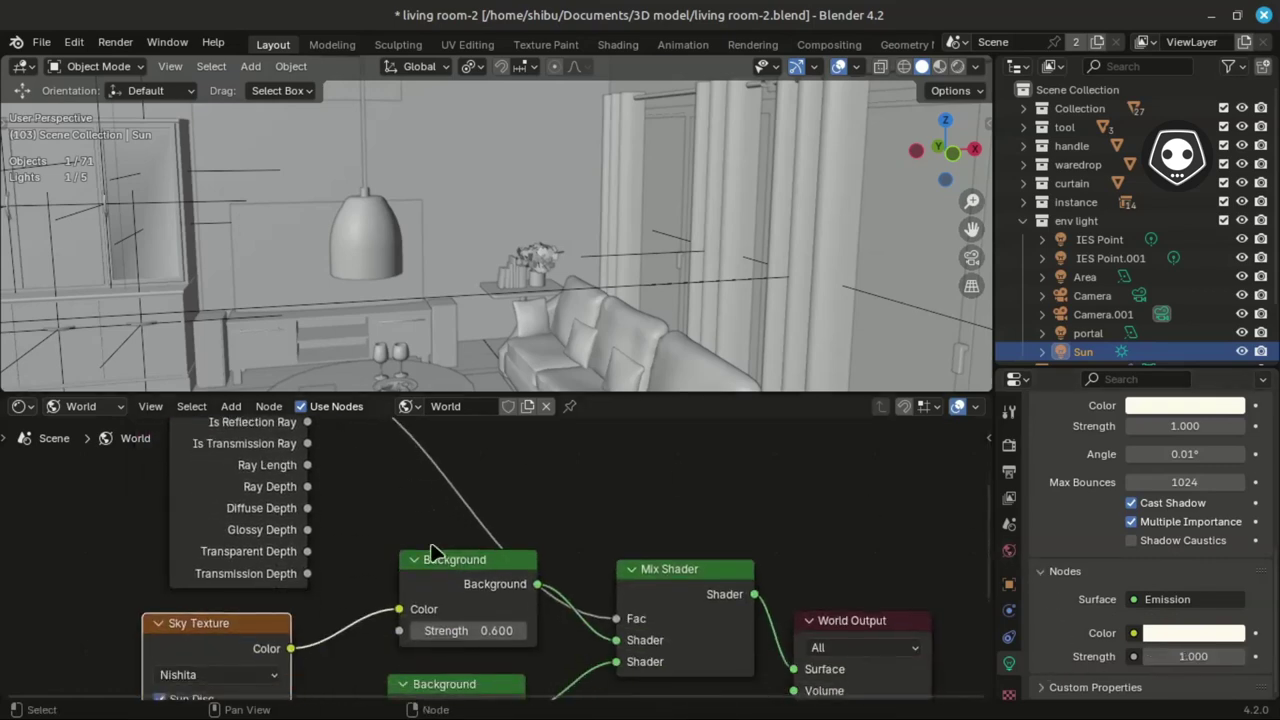
{"action": "middle_click_drag", "start_coordinate": [490, 590], "coordinate": [474, 556]}
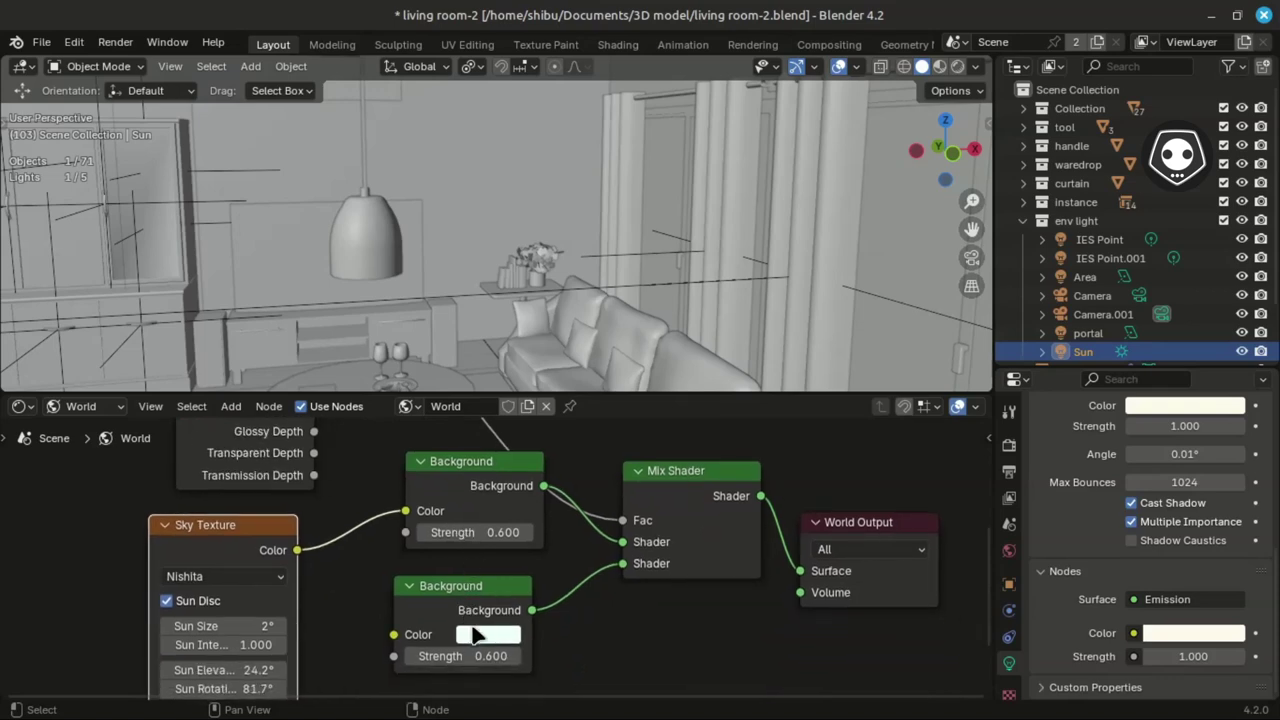
{"action": "left_click", "coordinate": [478, 634]}
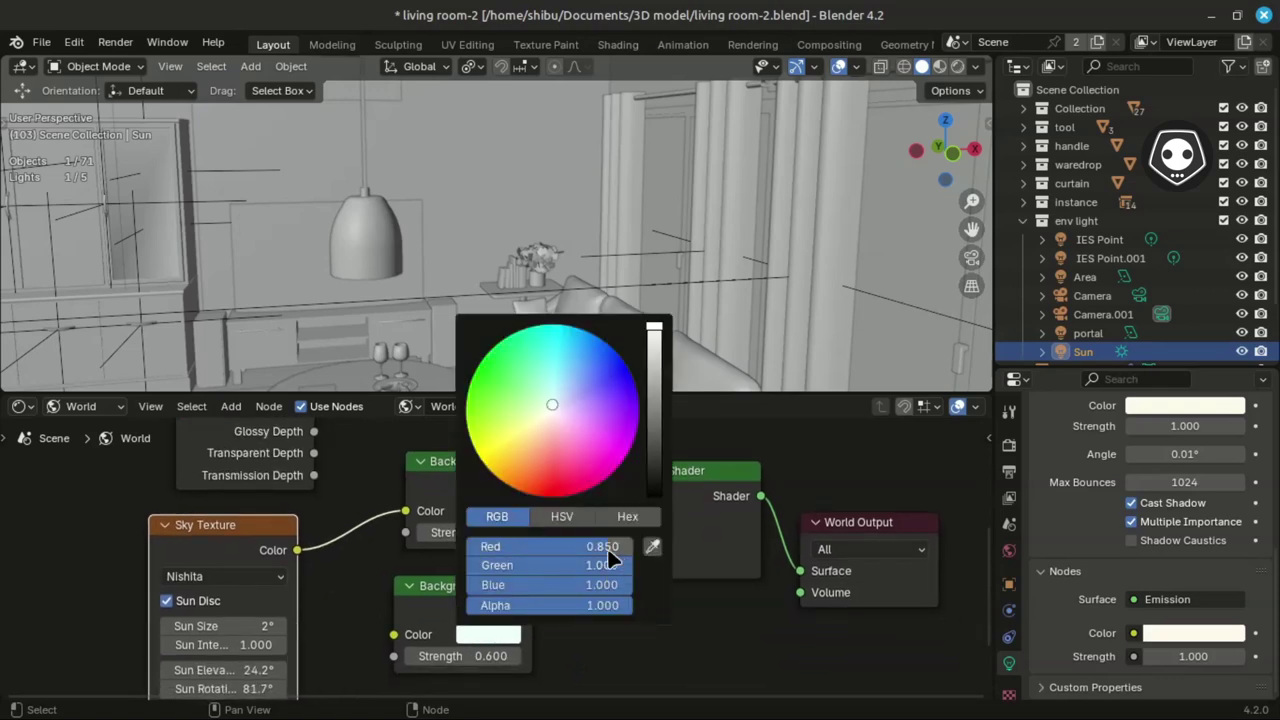
{"action": "middle_click_drag", "start_coordinate": [537, 583], "coordinate": [540, 590]}
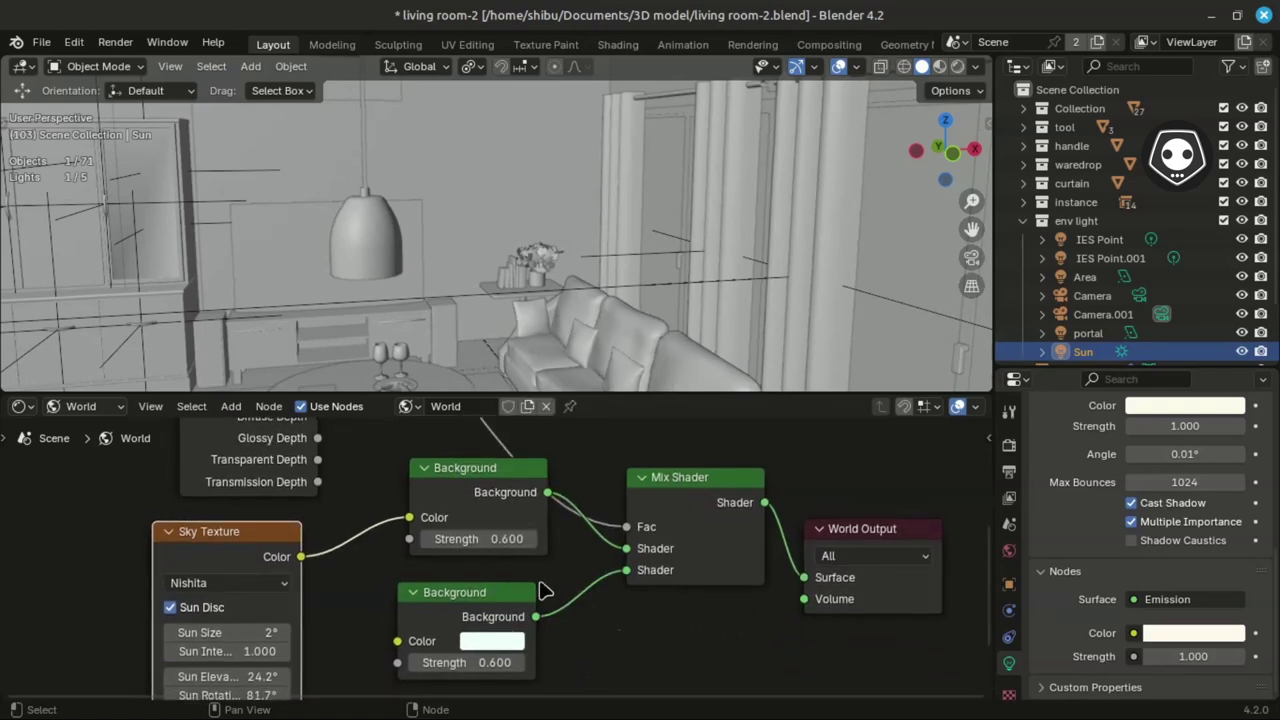
- Shift the upper Background node slightly left and keep the Sky Texture type on Nishita
{"action": "left_click_drag", "start_coordinate": [464, 476], "coordinate": [431, 486]}
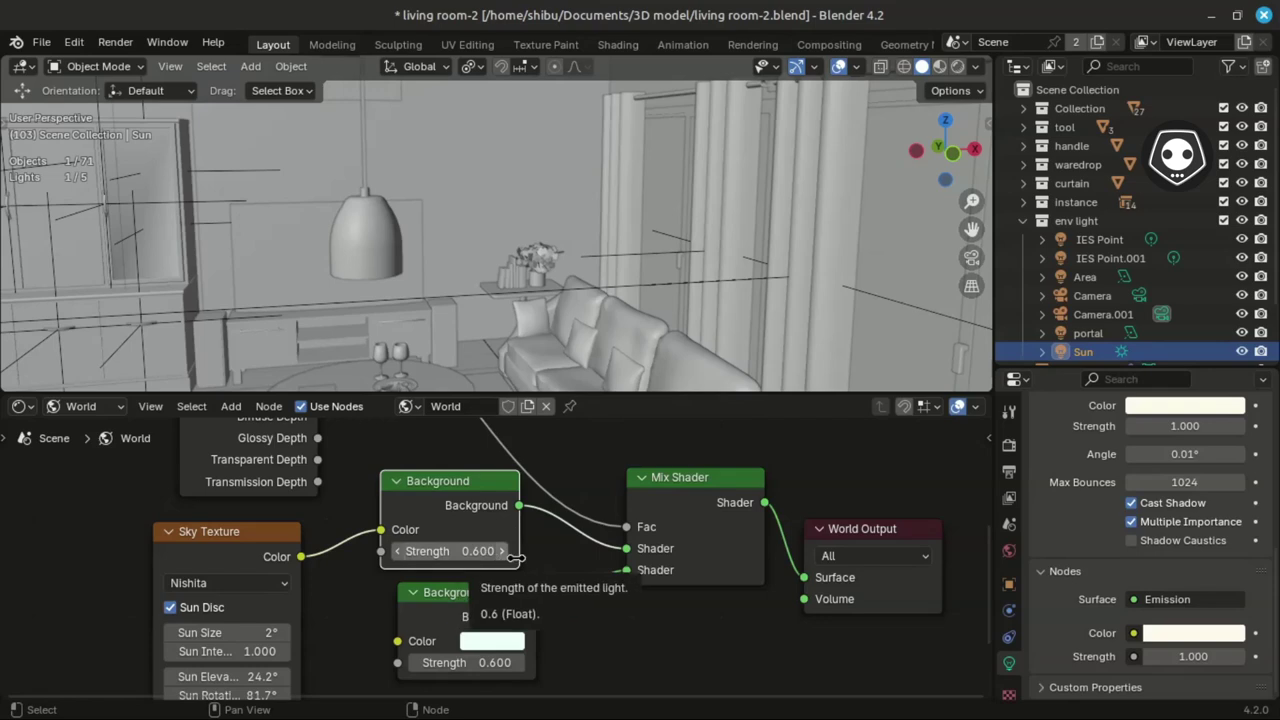
{"action": "middle_click_drag", "start_coordinate": [287, 617], "coordinate": [339, 623]}
{"action": "left_click", "coordinate": [282, 543]}
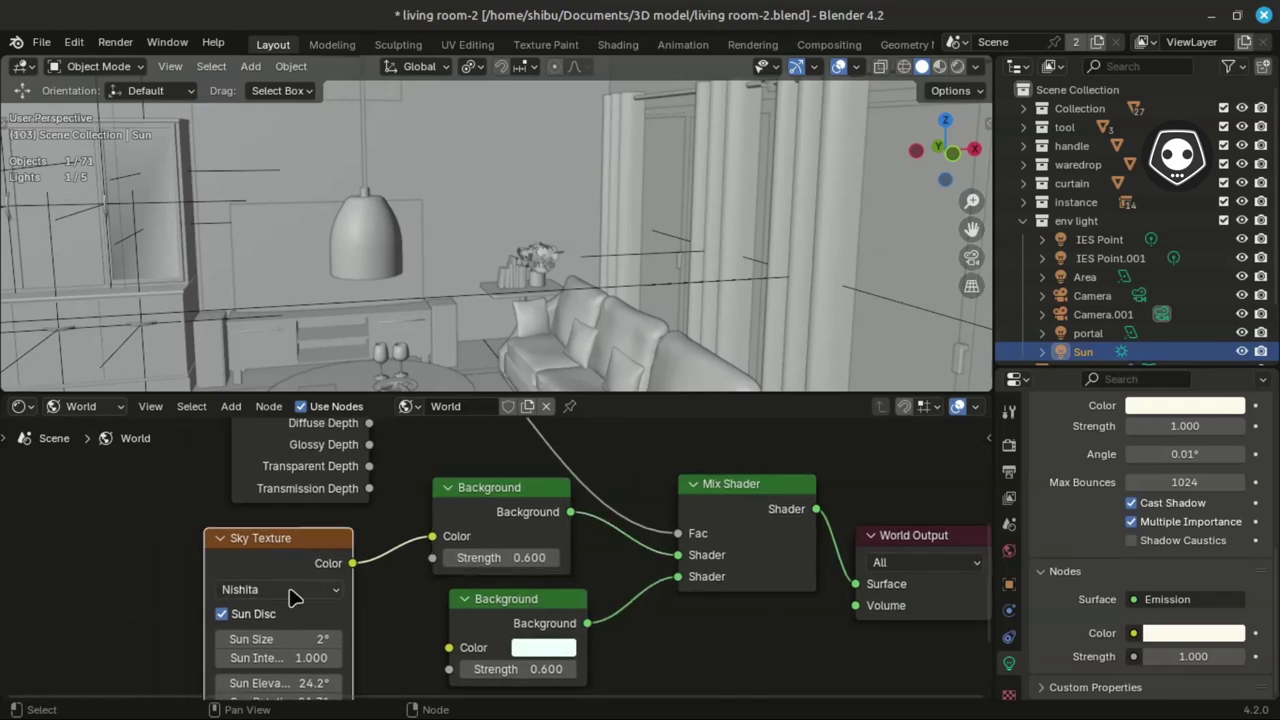
{"action": "left_click", "coordinate": [288, 595]}
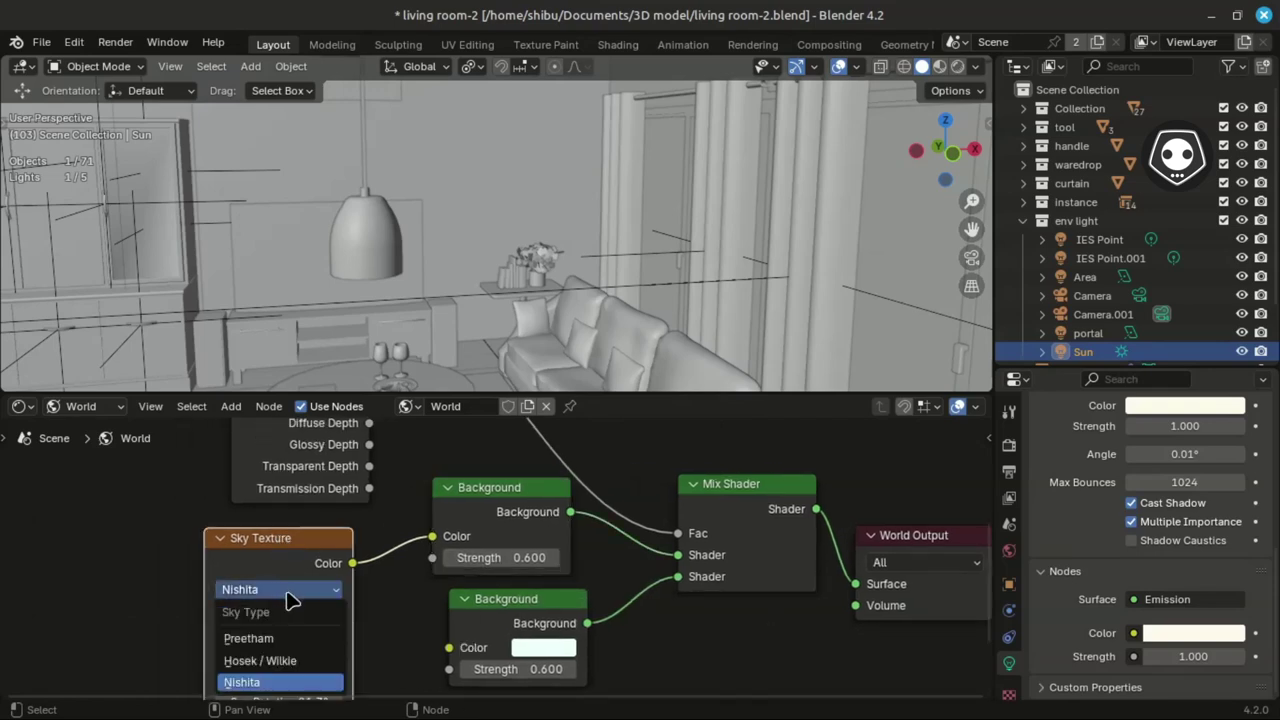
{"action": "scroll", "coordinate": [207, 605], "scroll_direction": "left", "scroll_amount": 3}
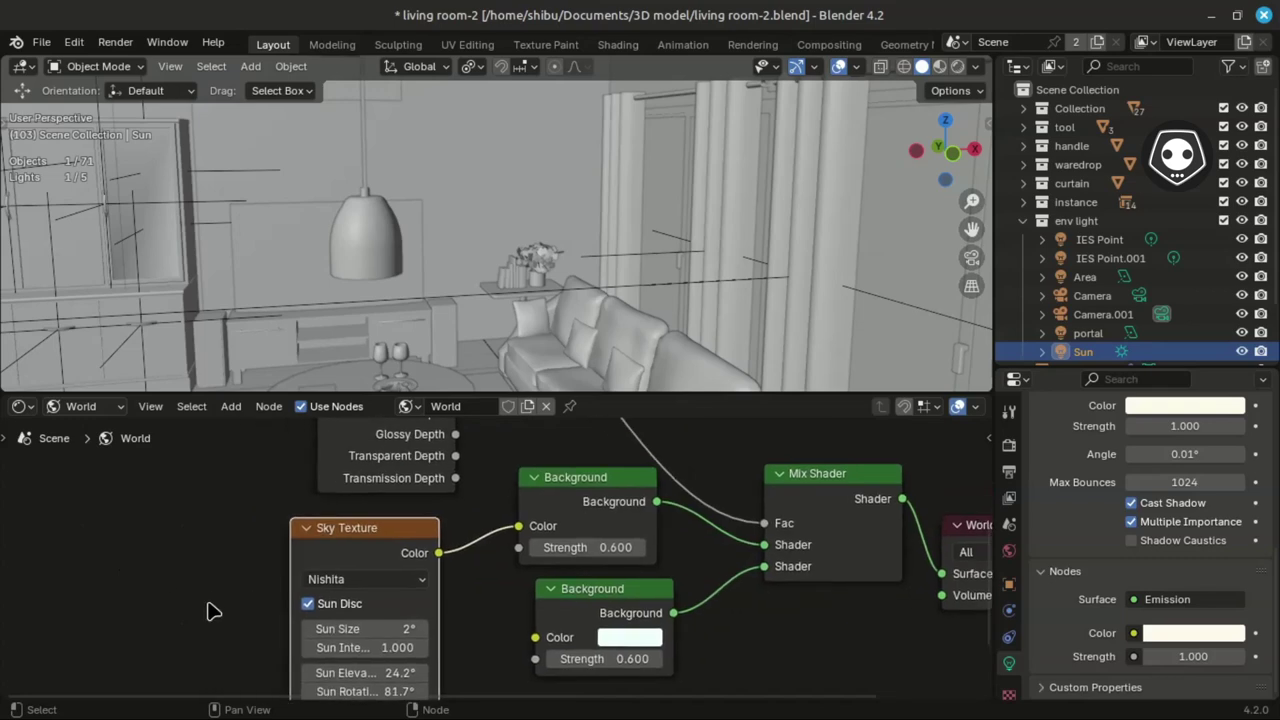
{"action": "key", "text": "shift+a"}
{"action": "mouse_move", "coordinate": [213, 612]}
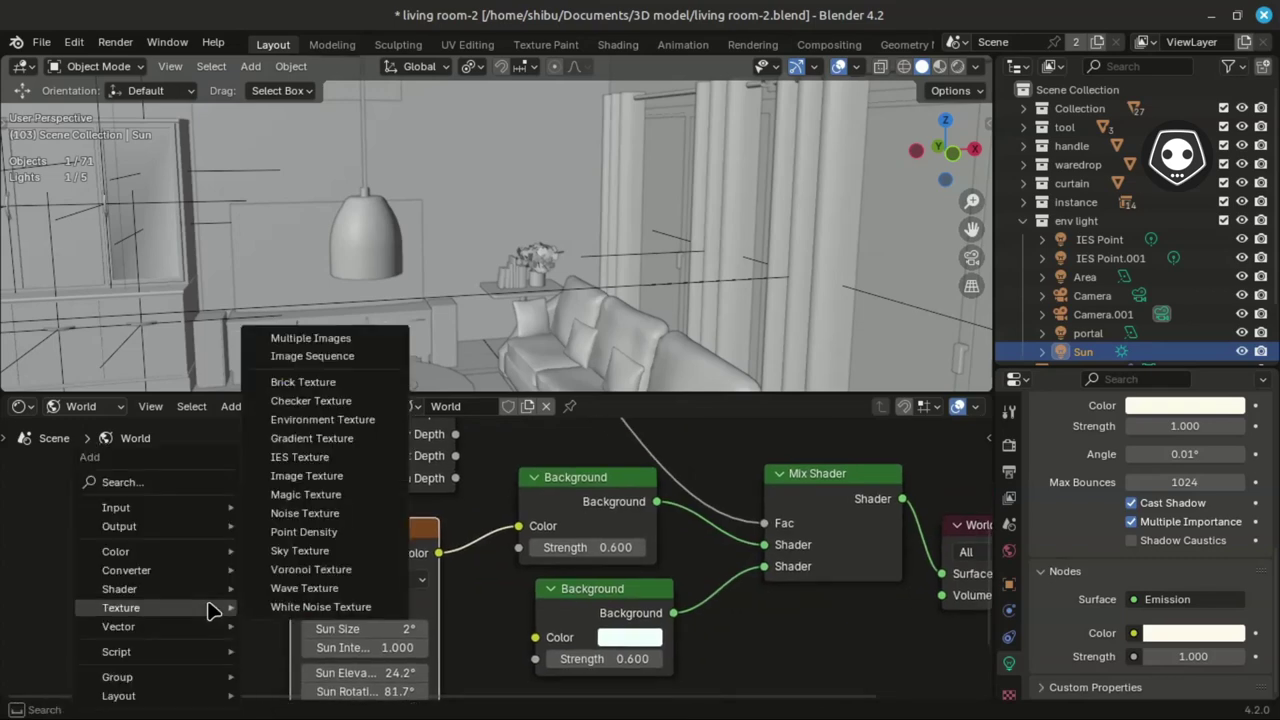
{"action": "type", "text": "sk"}
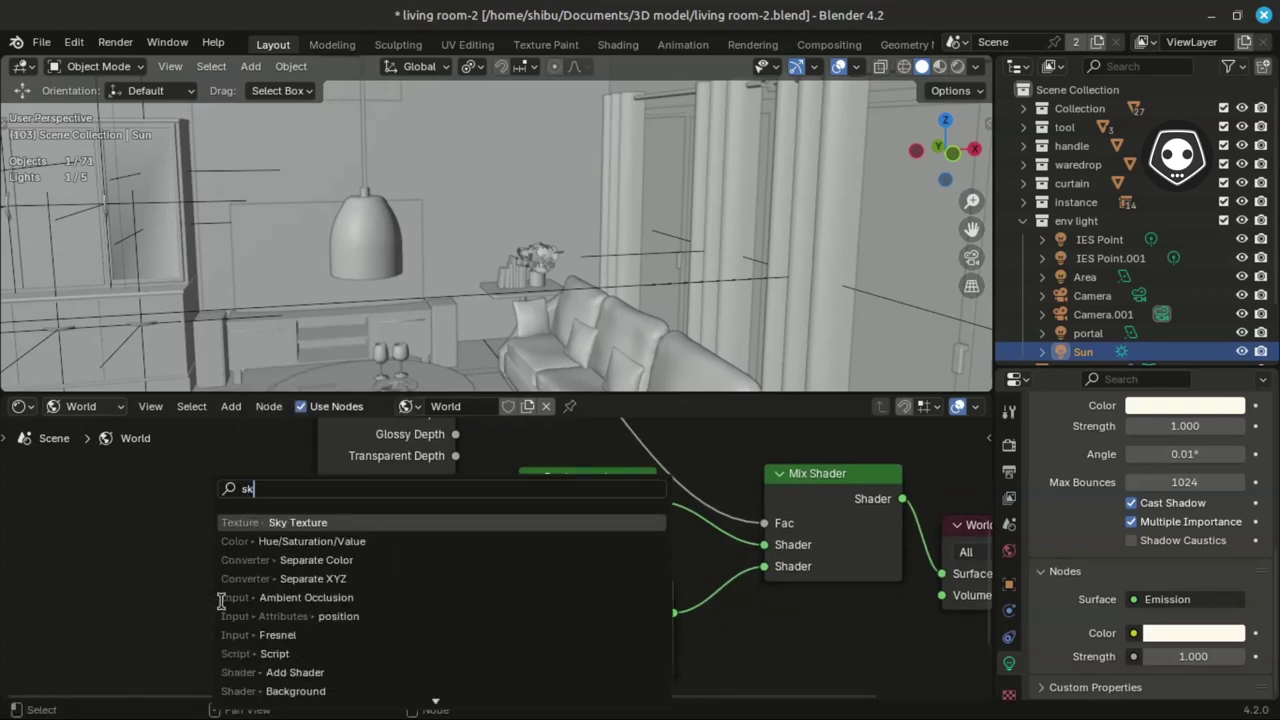
{"action": "left_click", "coordinate": [292, 522]}
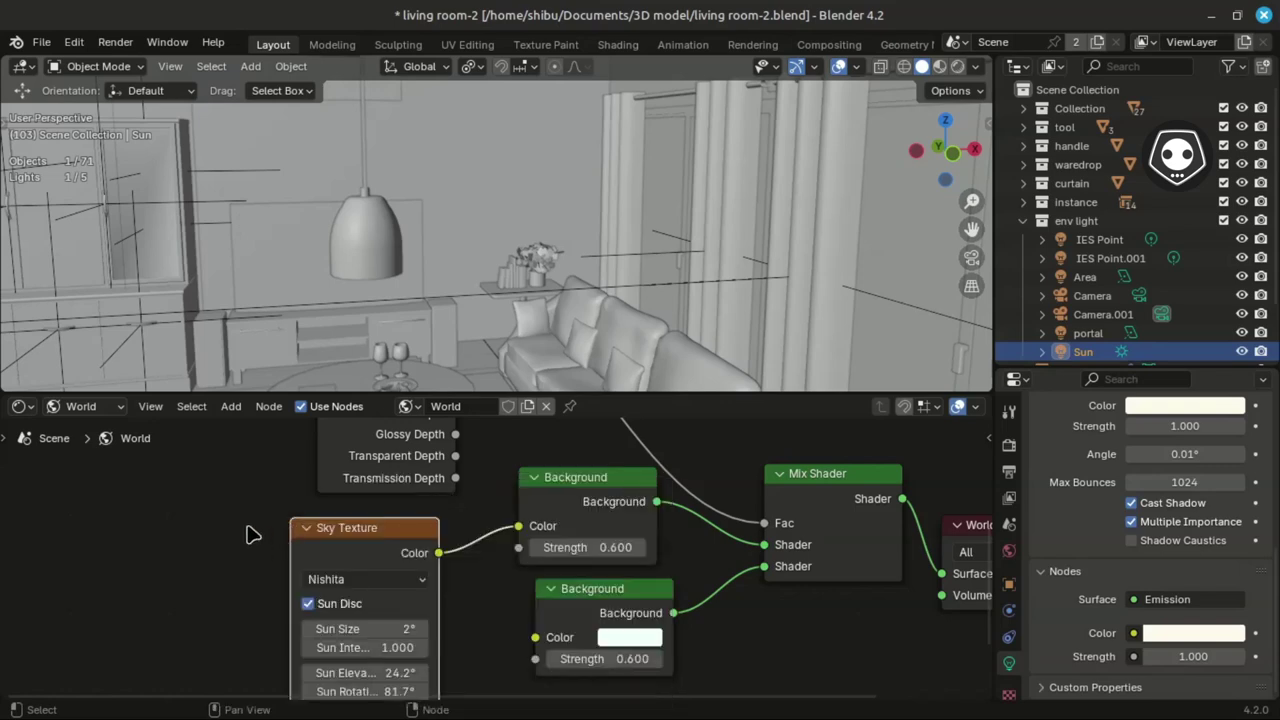
{"action": "scroll", "coordinate": [237, 520], "scroll_direction": "down", "scroll_amount": 5, "text": "shift"}
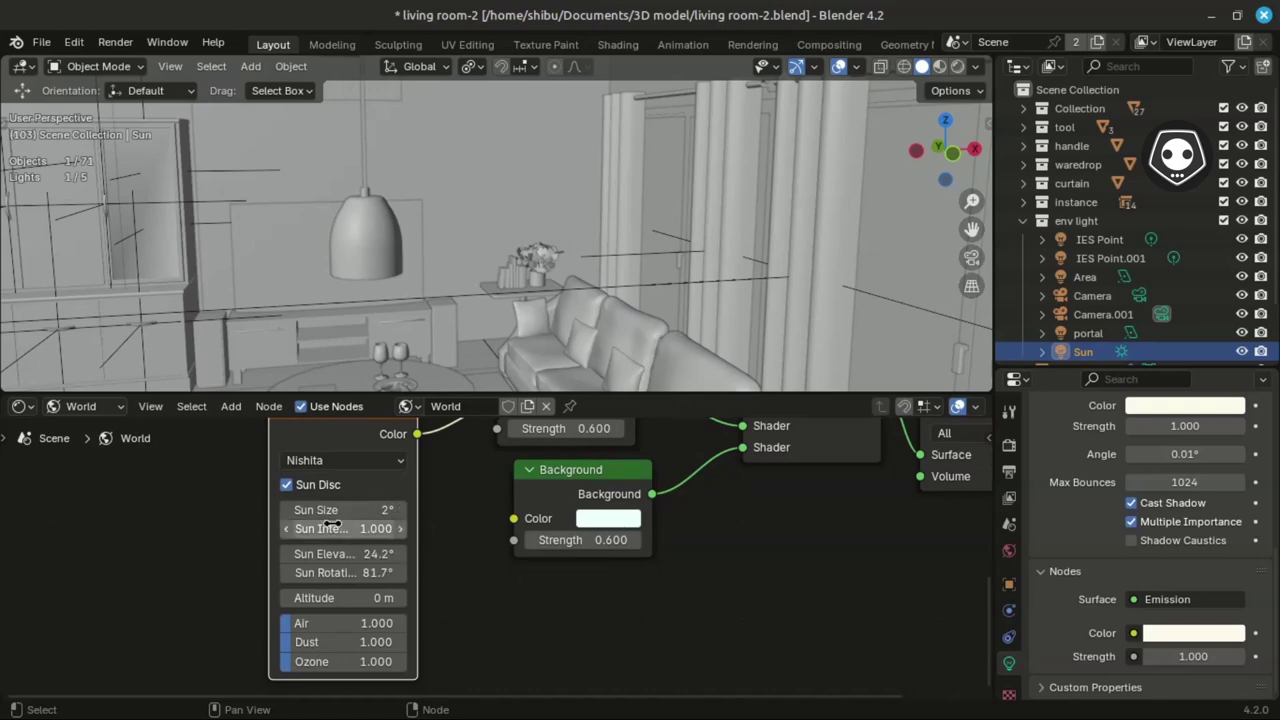
{"action": "scroll", "coordinate": [365, 585], "scroll_direction": "down", "scroll_amount": 1, "text": "shift"}
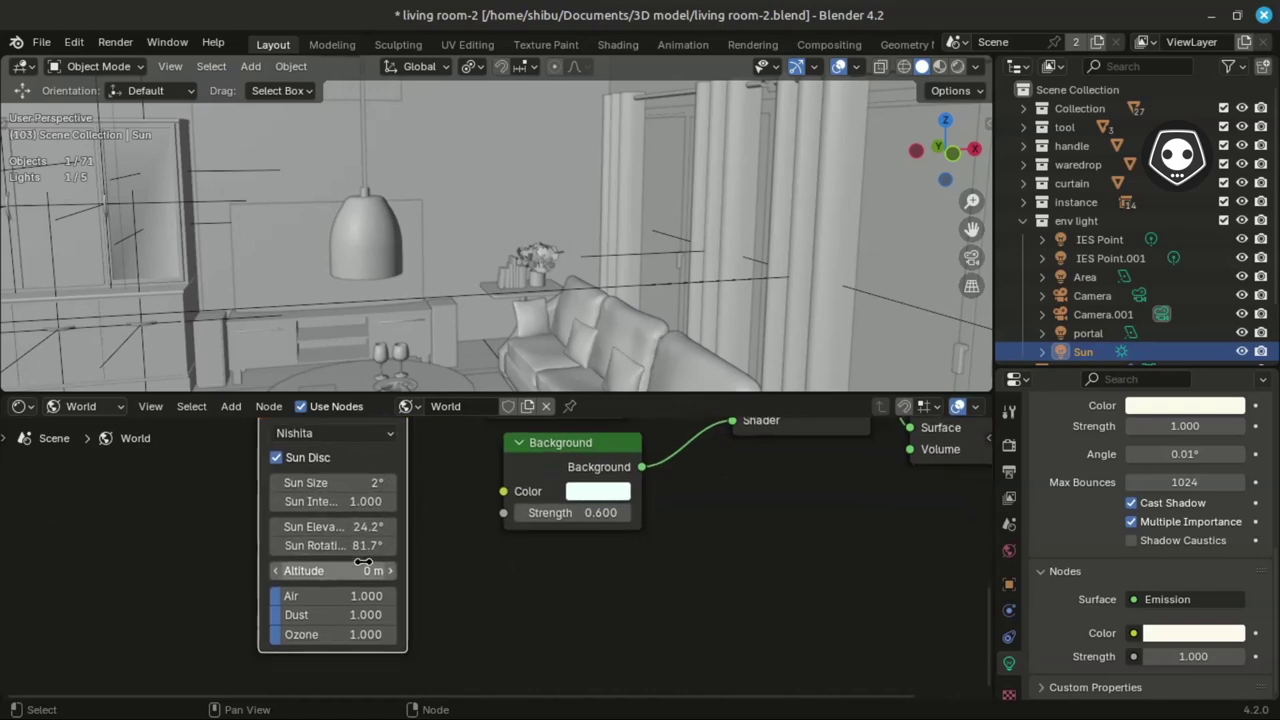
{"action": "scroll", "coordinate": [430, 561], "scroll_direction": "up", "scroll_amount": 5, "text": "shift"}
{"action": "scroll", "coordinate": [430, 561], "scroll_direction": "right", "scroll_amount": 5, "text": "ctrl"}
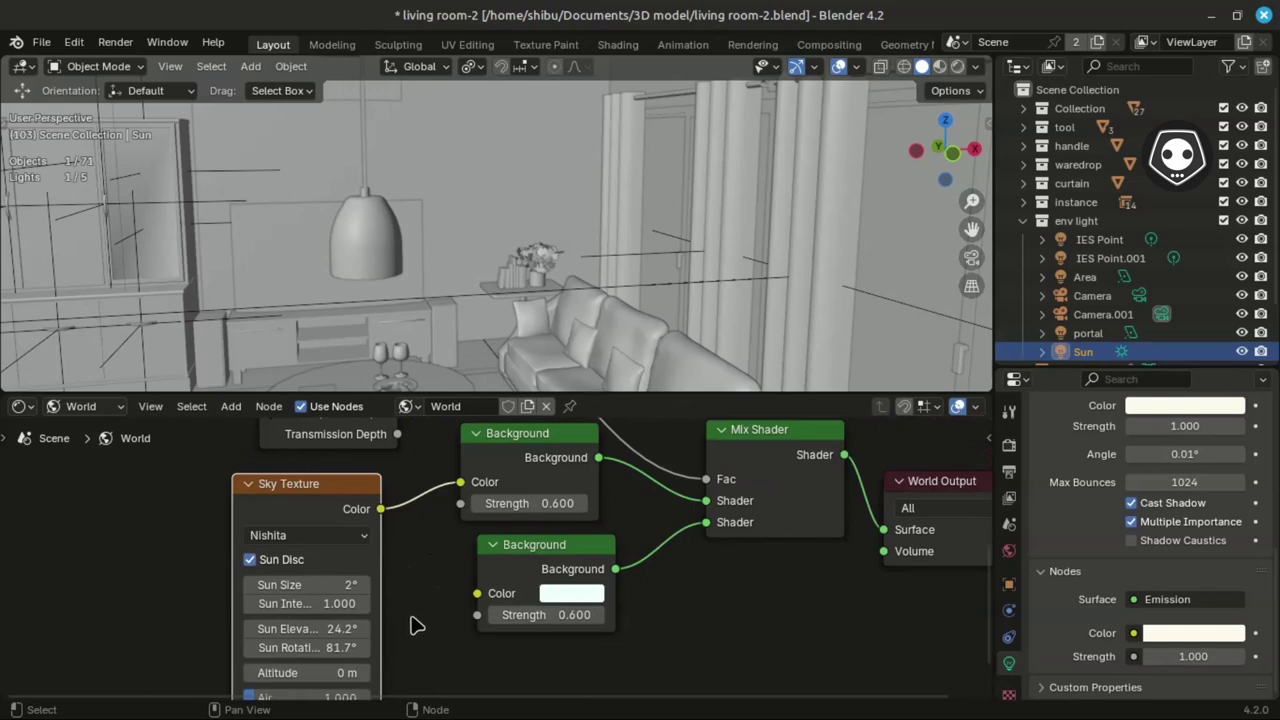
{"action": "scroll", "coordinate": [530, 641], "scroll_direction": "up", "scroll_amount": 4, "text": "shift"}
{"action": "scroll", "coordinate": [530, 641], "scroll_direction": "left", "scroll_amount": 6, "text": "ctrl"}
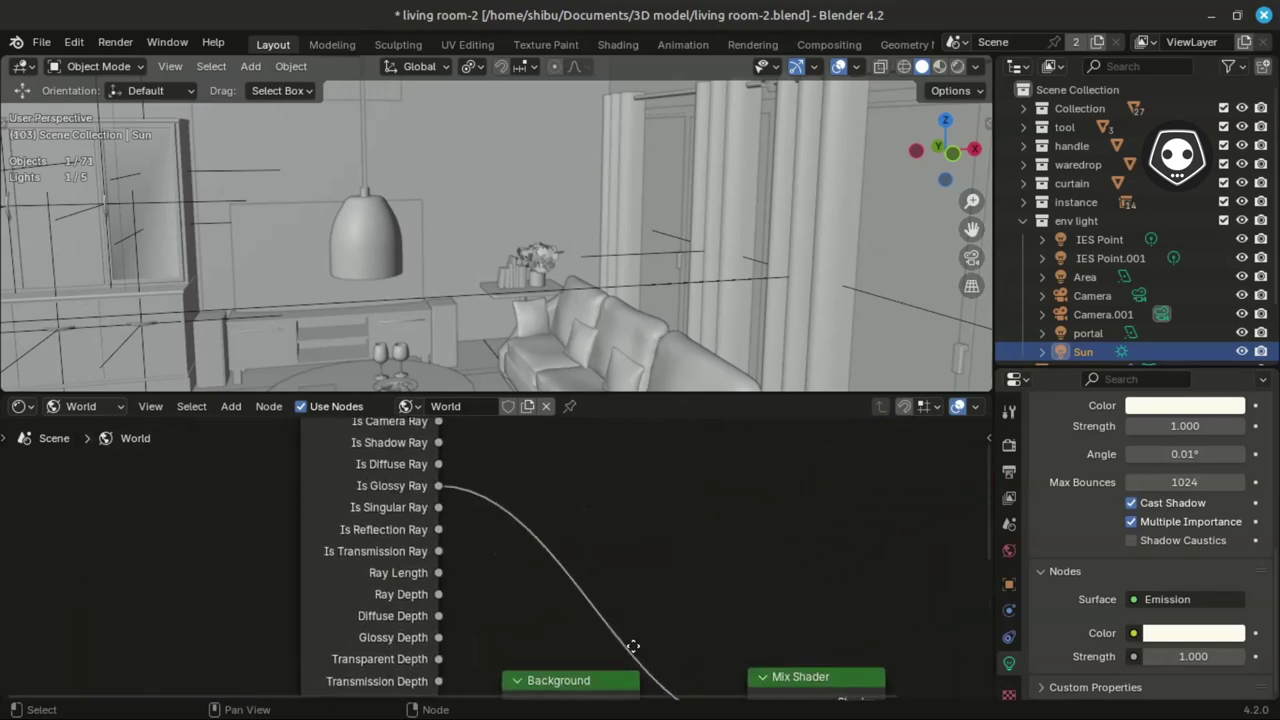
{"action": "scroll", "coordinate": [540, 641], "scroll_direction": "right", "scroll_amount": 2, "text": "ctrl"}
{"action": "scroll", "coordinate": [540, 641], "scroll_direction": "down", "scroll_amount": 1, "text": "shift"}
{"action": "scroll", "coordinate": [551, 640], "scroll_direction": "up", "scroll_amount": 1, "text": "shift"}
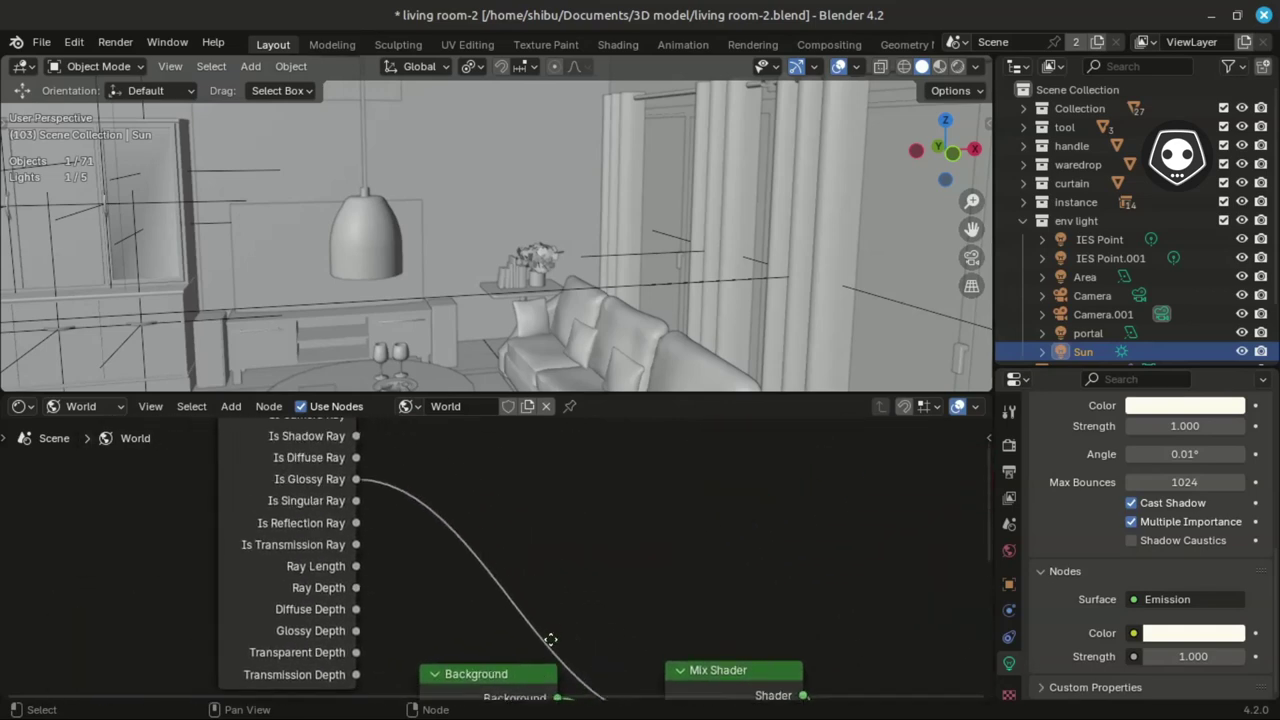
{"action": "middle_click_drag", "start_coordinate": [414, 557], "coordinate": [423, 601]}
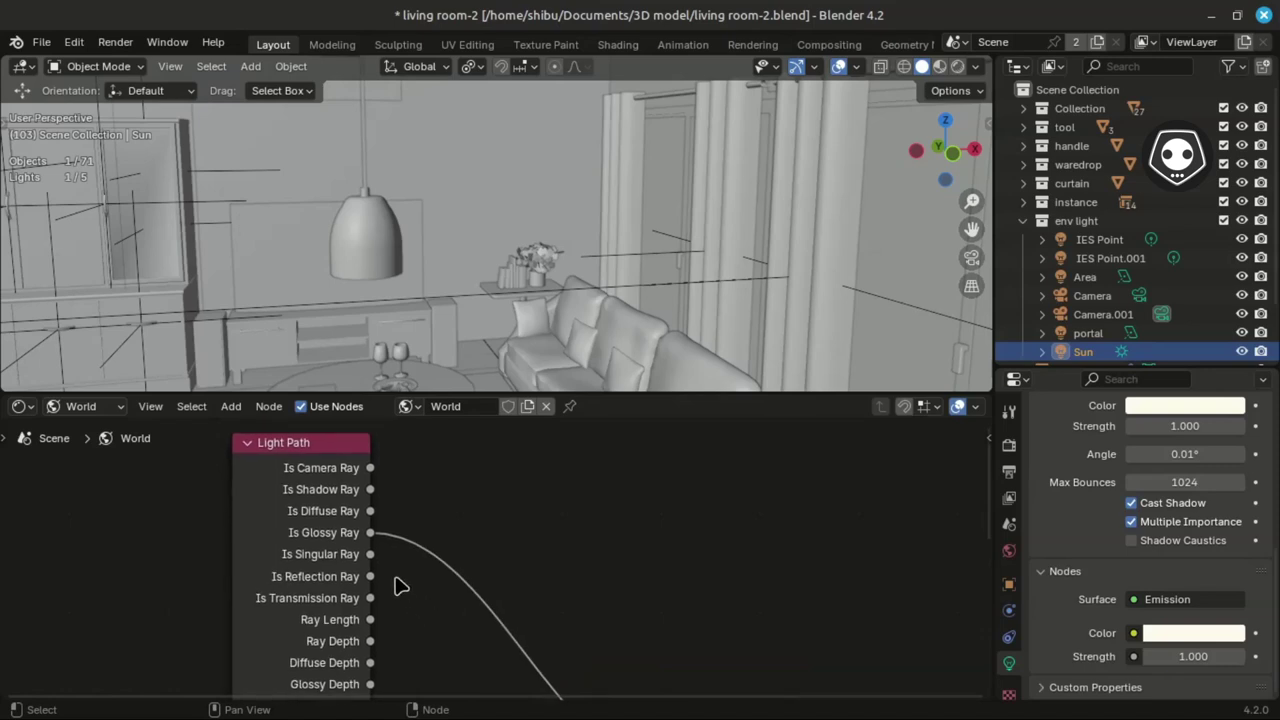
{"action": "scroll", "coordinate": [360, 566], "scroll_direction": "down", "scroll_amount": 3, "text": "shift"}
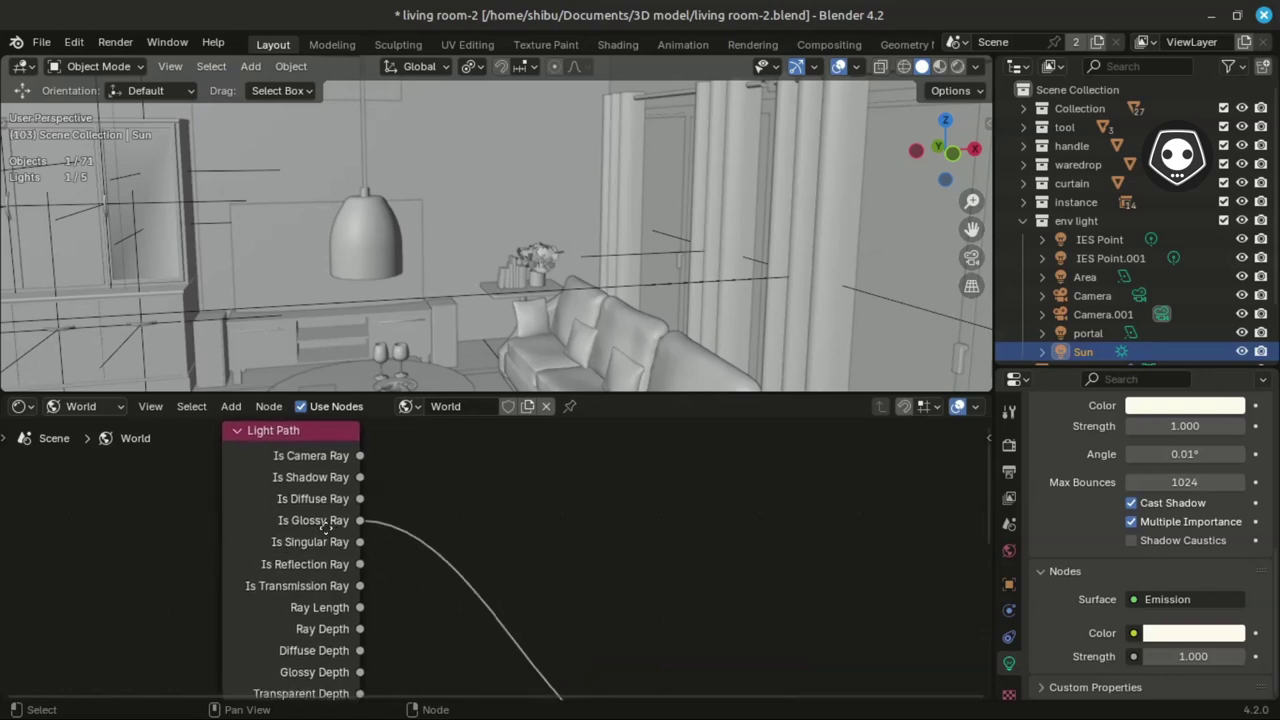
{"action": "scroll", "coordinate": [366, 572], "scroll_direction": "right", "scroll_amount": 3, "text": "ctrl"}
{"action": "middle_click_drag", "start_coordinate": [452, 613], "coordinate": [451, 546]}
{"action": "middle_click_drag", "start_coordinate": [665, 649], "coordinate": [626, 575]}
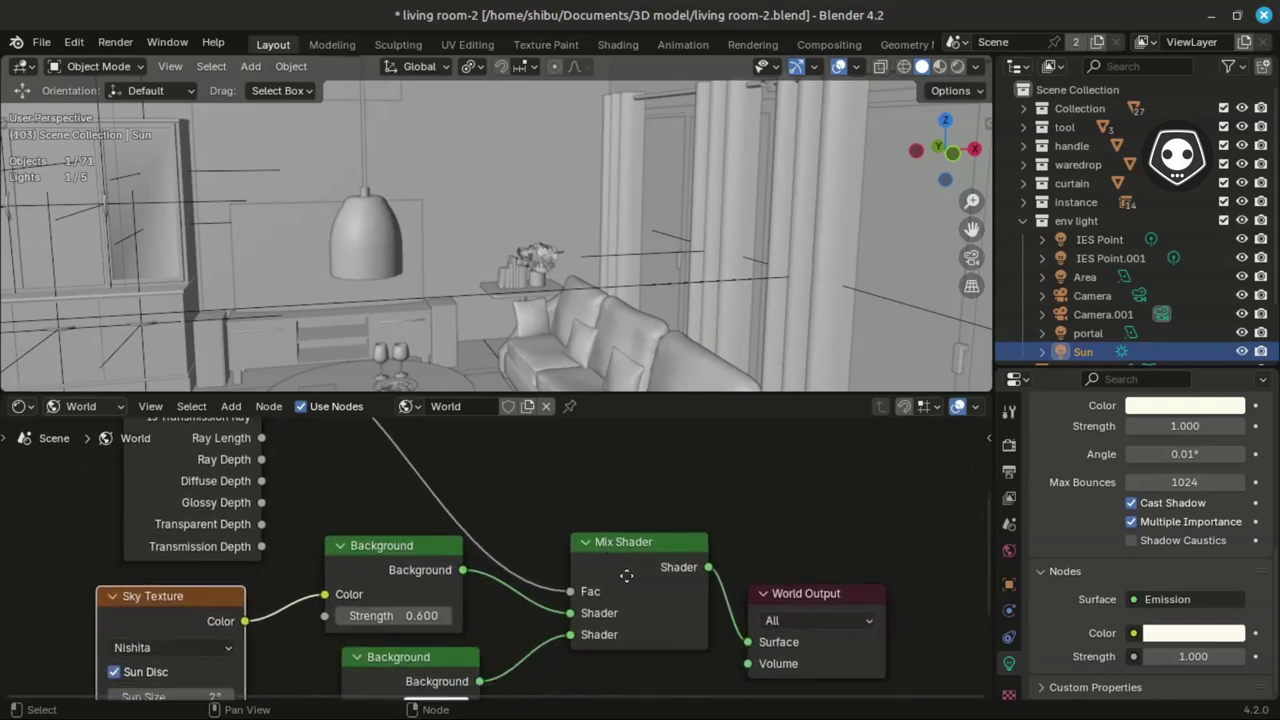
{"action": "scroll", "coordinate": [637, 585], "scroll_direction": "down", "scroll_amount": 2}
{"action": "middle_click_drag", "start_coordinate": [594, 441], "coordinate": [620, 596]}
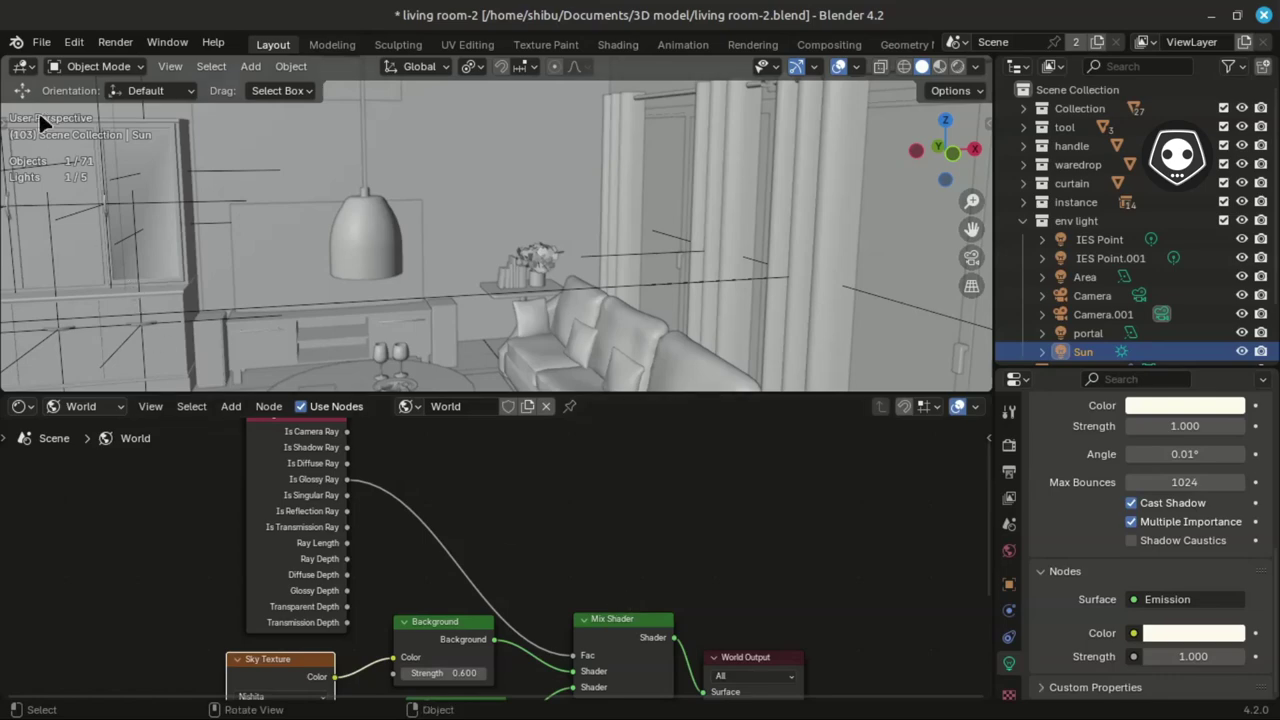
{"action": "left_click", "coordinate": [74, 42]}
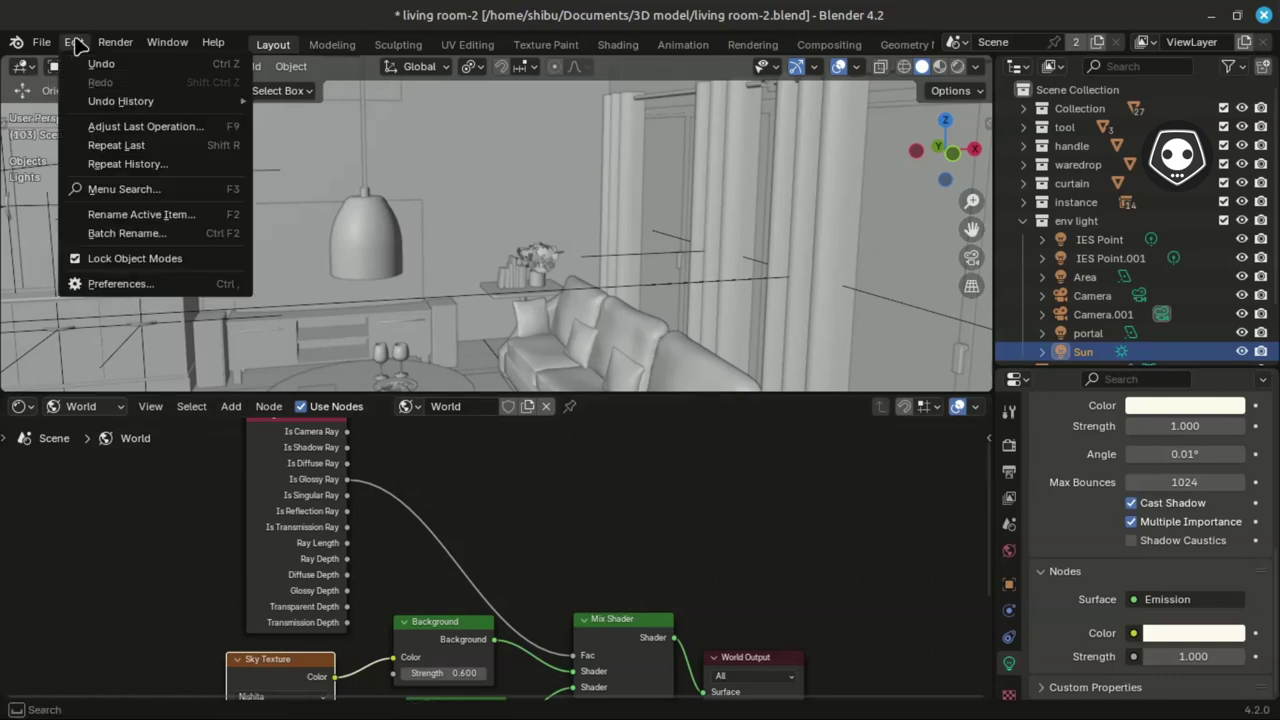
{"action": "left_click", "coordinate": [137, 288]}
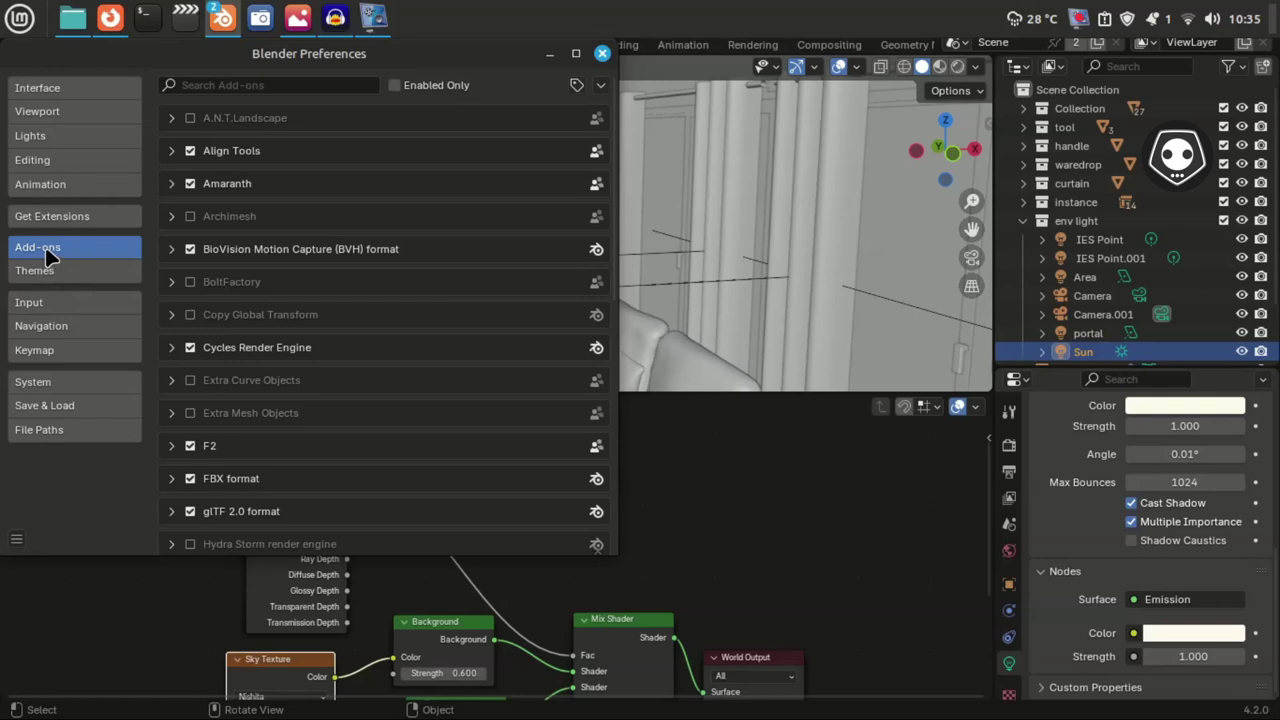
{"action": "scroll", "coordinate": [285, 348], "scroll_direction": "down", "scroll_amount": 5}
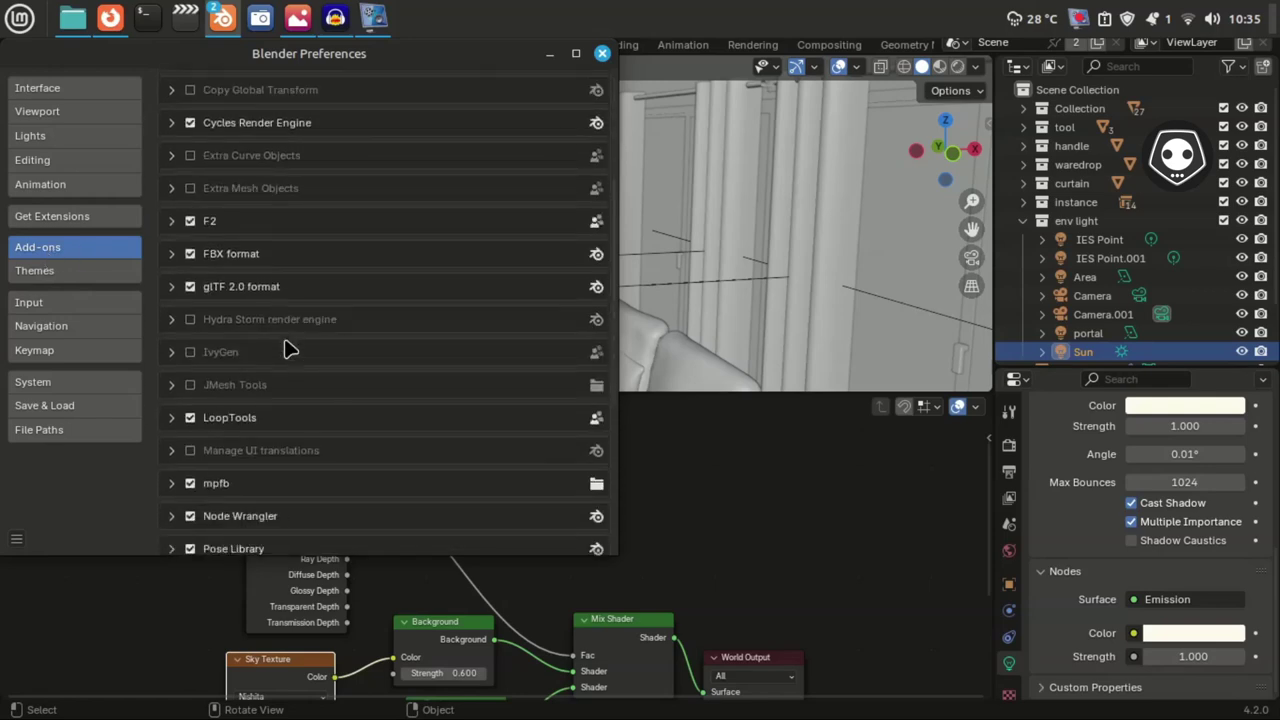
{"action": "scroll", "coordinate": [285, 348], "scroll_direction": "up", "scroll_amount": 5}
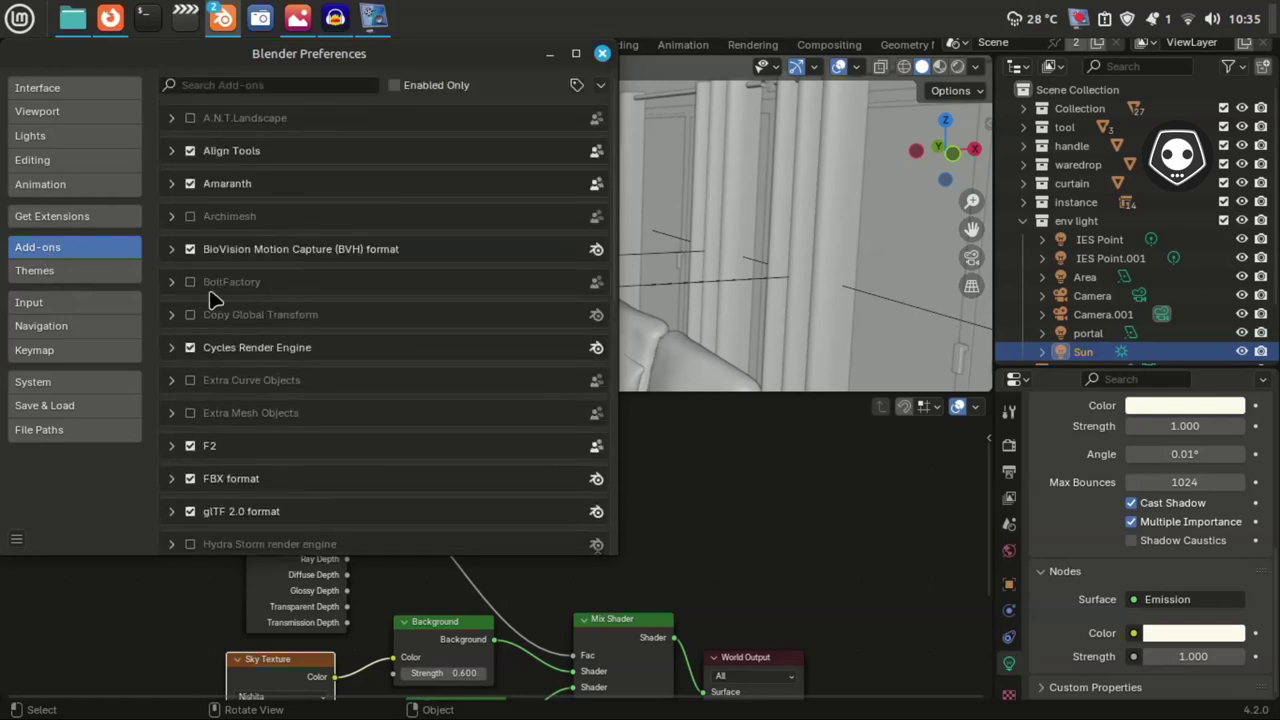
{"action": "left_click", "coordinate": [57, 216]}
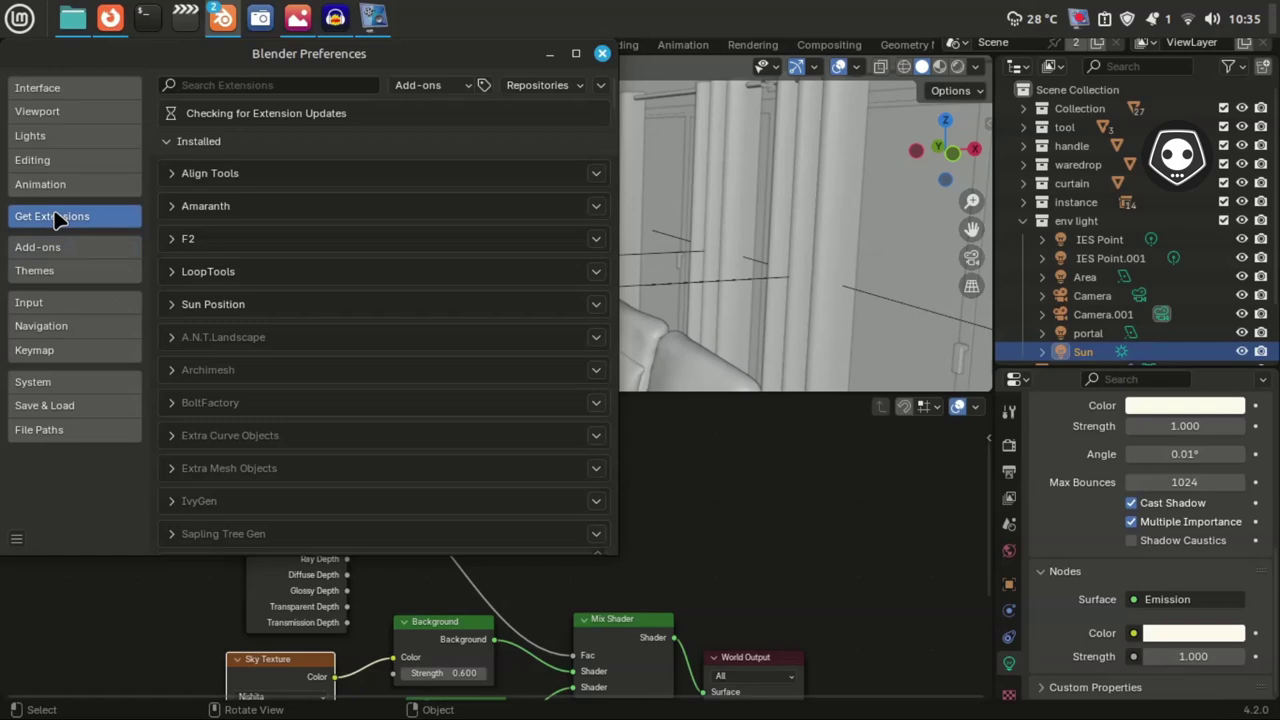
{"action": "left_click", "coordinate": [227, 86]}
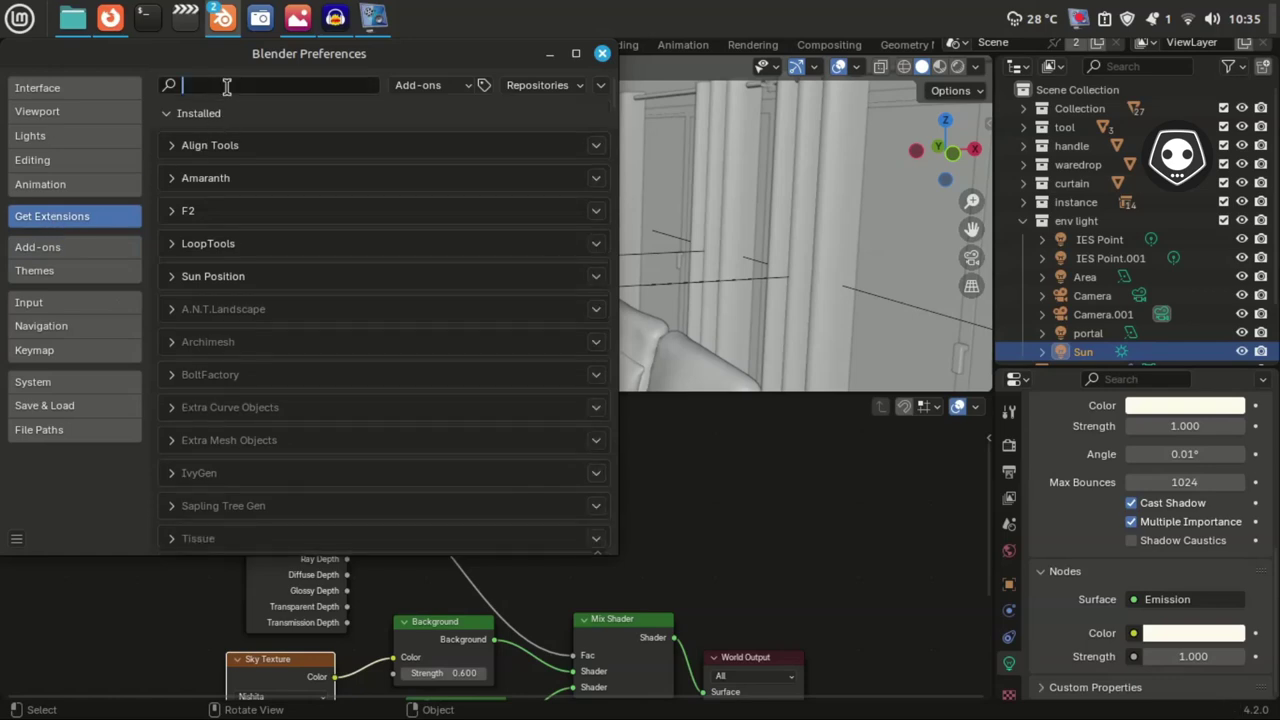
{"action": "type", "text": "sun"}
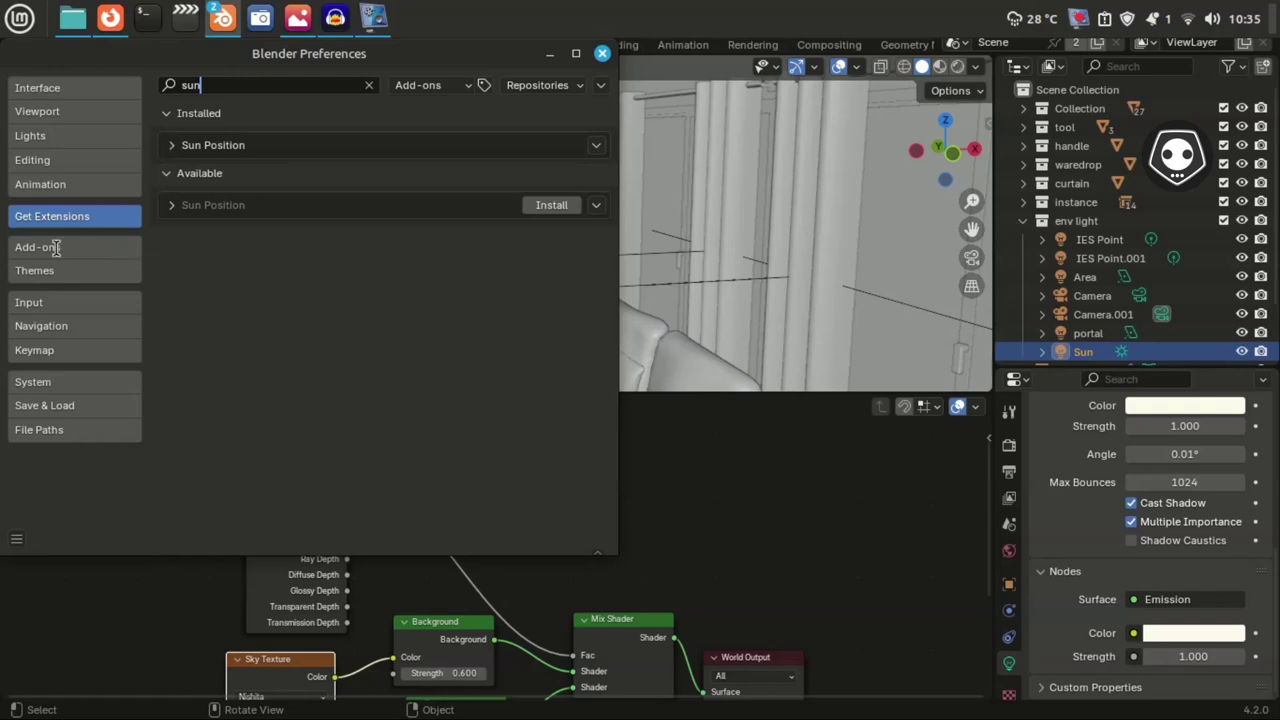
{"action": "left_click", "coordinate": [370, 86]}
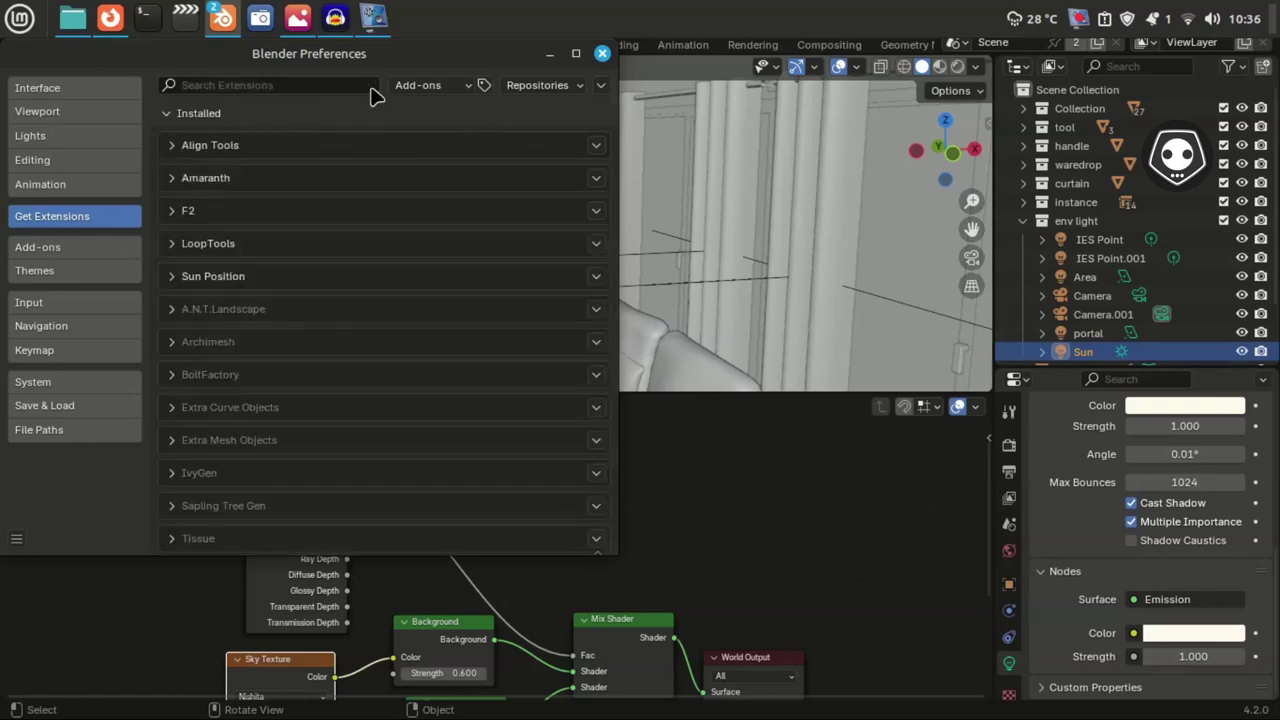
{"action": "left_click", "coordinate": [46, 246]}
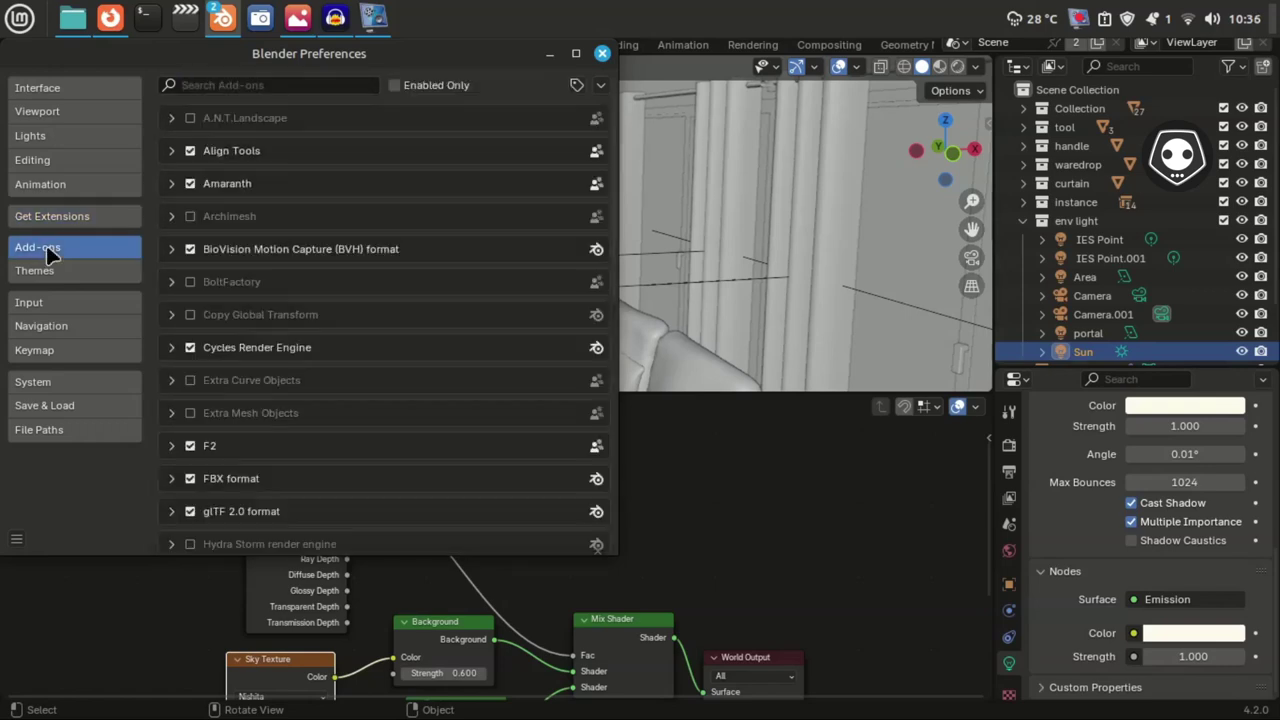
{"action": "scroll", "coordinate": [300, 300], "scroll_direction": "down", "scroll_amount": 5}
{"action": "scroll", "coordinate": [280, 330], "scroll_direction": "down", "scroll_amount": 8}
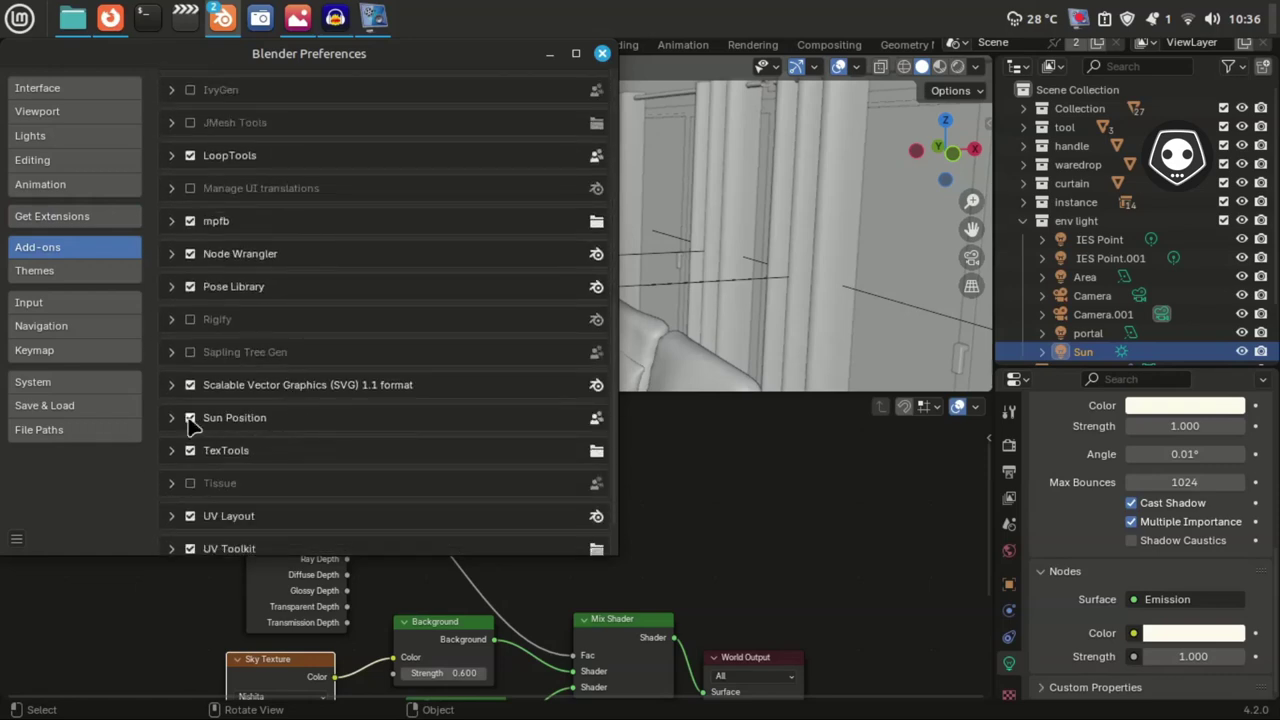
{"action": "left_click", "coordinate": [602, 53]}
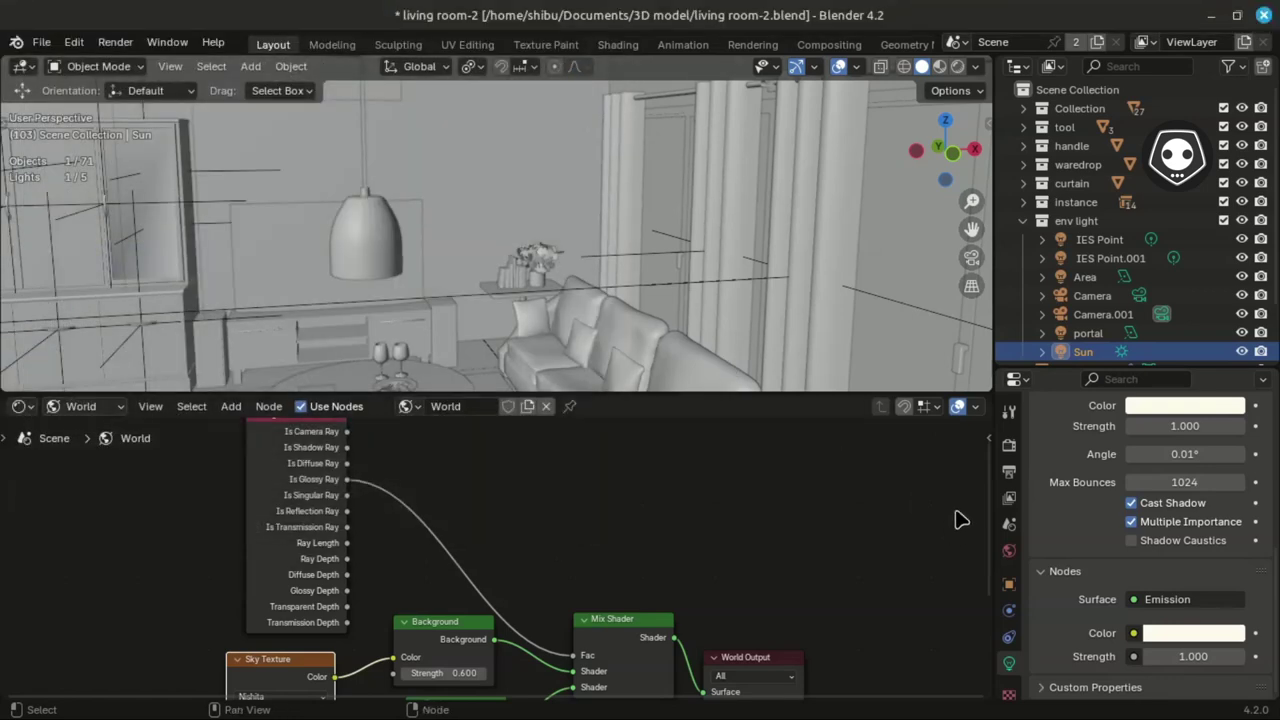
- Show the World properties and scroll to the Sun Position panel
{"action": "left_click", "coordinate": [1009, 551]}
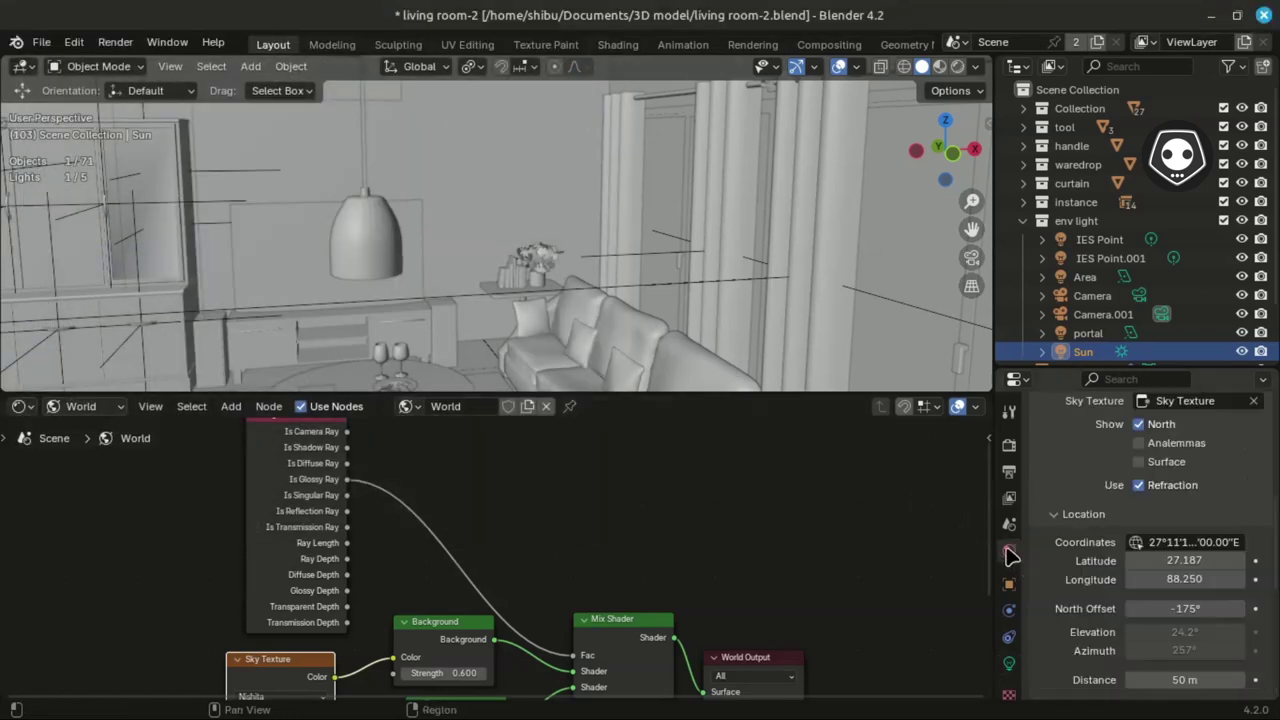
{"action": "scroll", "coordinate": [1095, 565], "scroll_direction": "up", "scroll_amount": 5}
{"action": "scroll", "coordinate": [1145, 537], "scroll_direction": "up", "scroll_amount": 2}
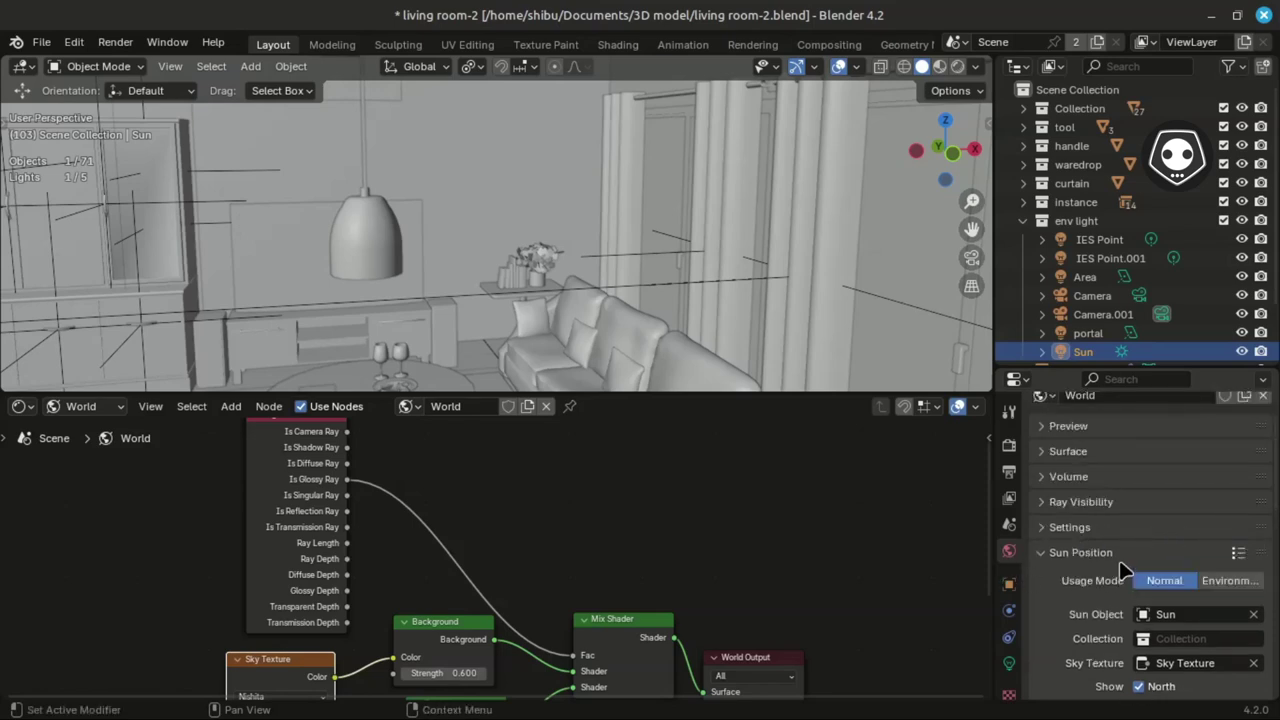
{"action": "scroll", "coordinate": [1123, 560], "scroll_direction": "down", "scroll_amount": 3}
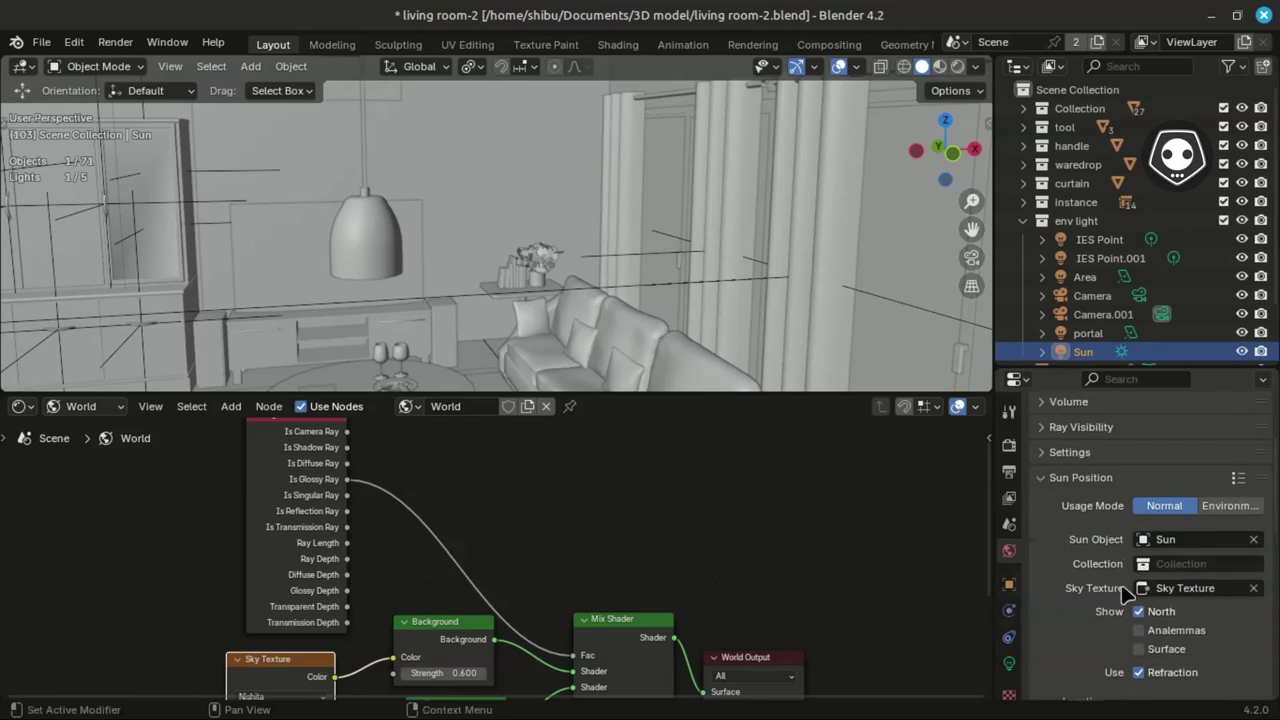
- Keep Sun as sun object and Sky Texture linked, showing latitude 27.187, longitude 88.250
{"action": "left_click", "coordinate": [1190, 540]}
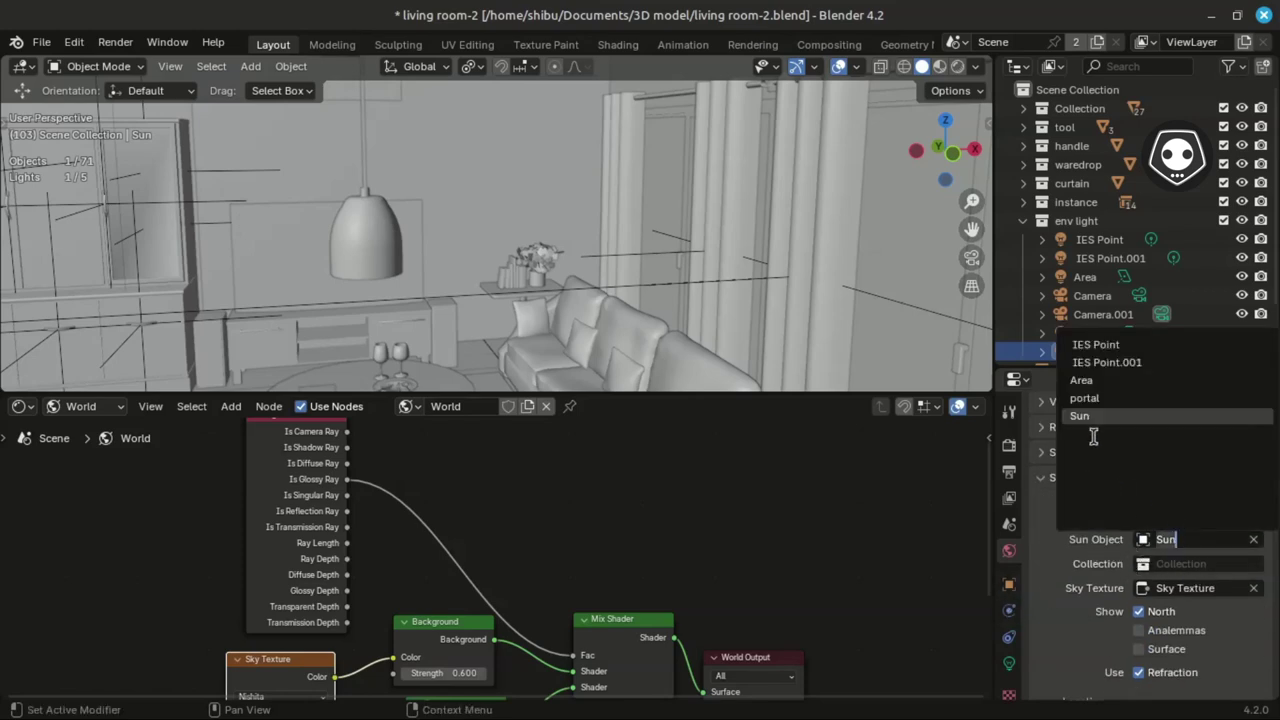
{"action": "key", "text": "Return"}
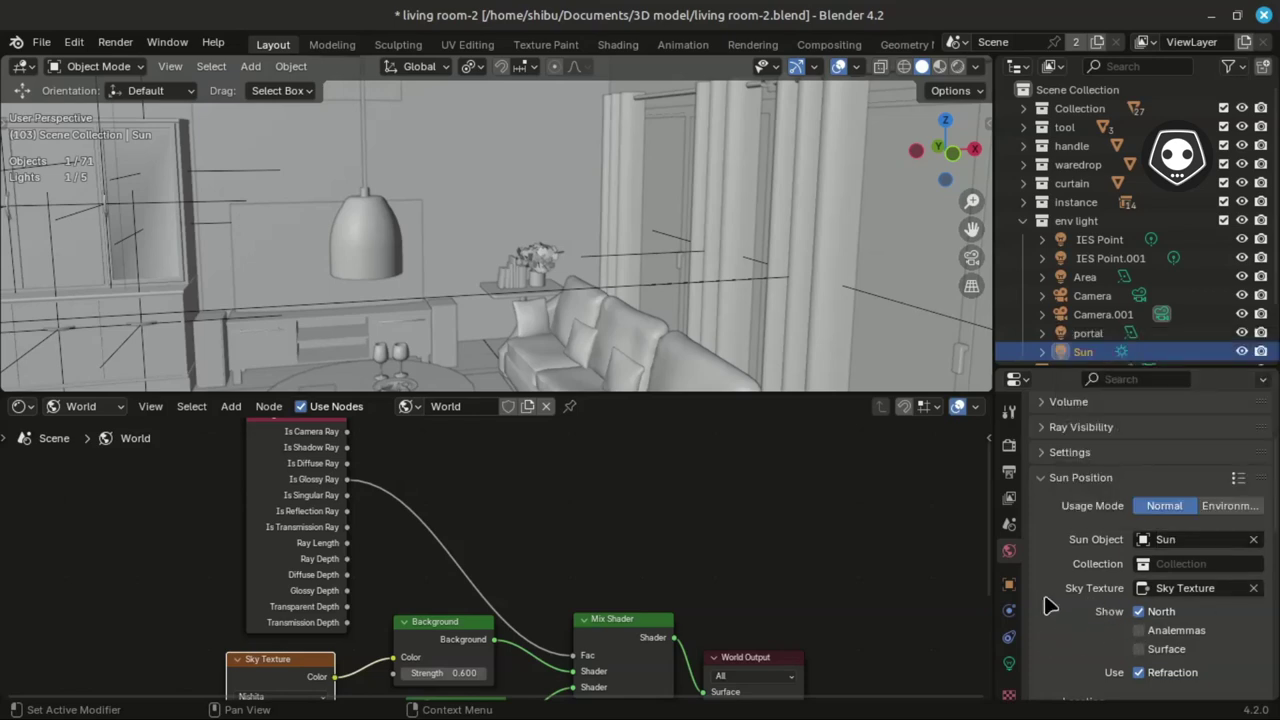
{"action": "left_click", "coordinate": [1222, 589]}
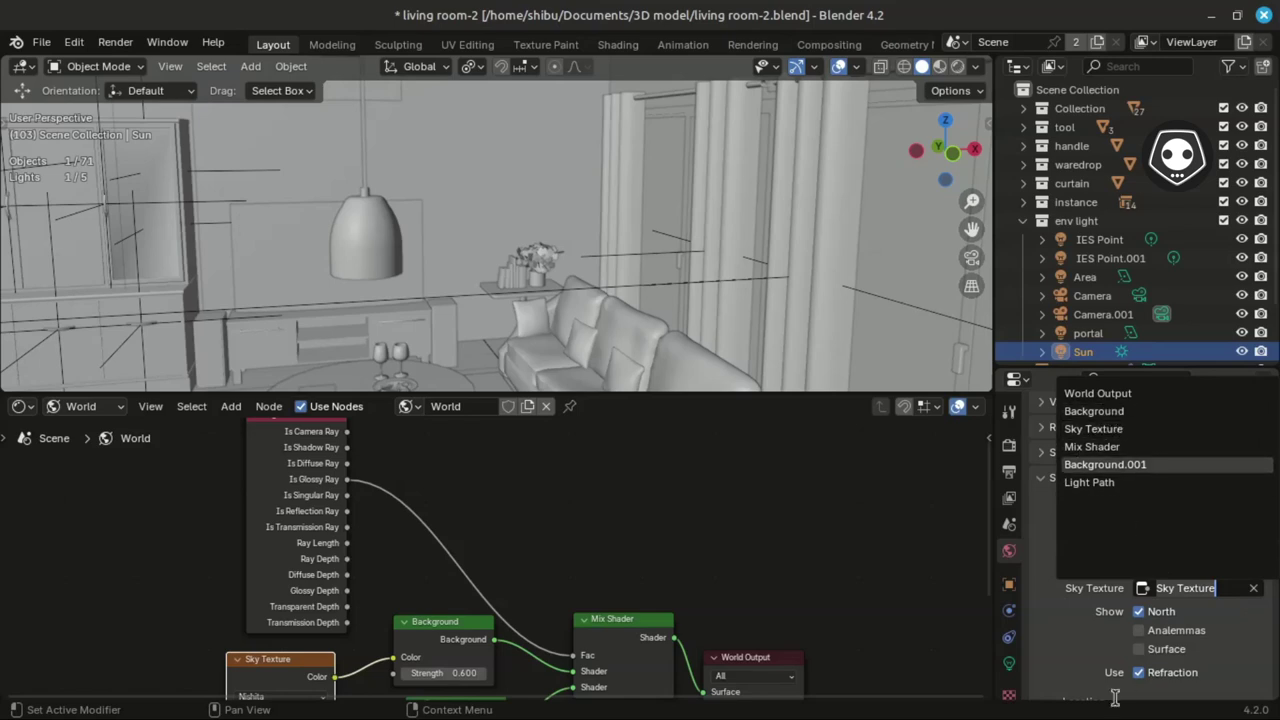
{"action": "left_click", "coordinate": [1051, 643]}
{"action": "scroll", "coordinate": [1058, 645], "scroll_direction": "down", "scroll_amount": 3}
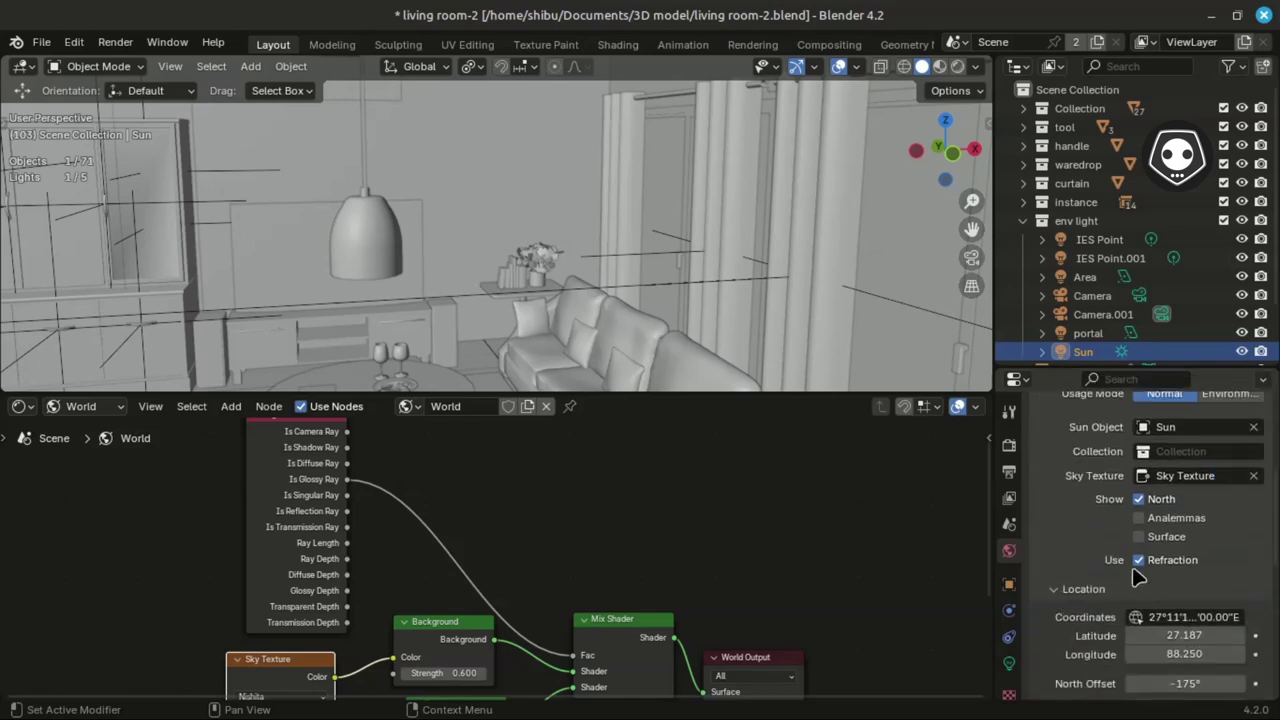
{"action": "scroll", "coordinate": [540, 200], "scroll_direction": "down", "scroll_amount": 10}
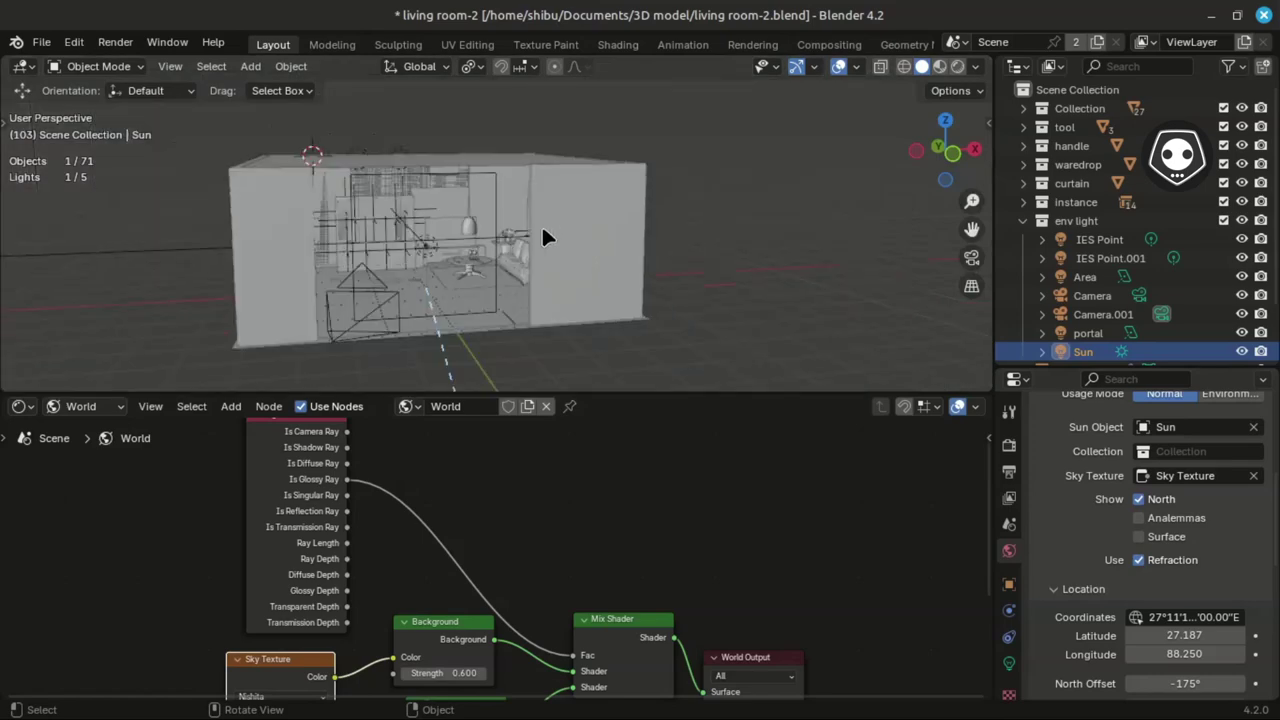
- Zoom out to an elevated view of the room and sun, and turn on Show North
{"action": "middle_click_drag", "start_coordinate": [527, 258], "coordinate": [490, 297]}
{"action": "scroll", "coordinate": [500, 287], "scroll_direction": "down", "scroll_amount": 3}
{"action": "scroll", "coordinate": [540, 318], "scroll_direction": "up", "scroll_amount": 3}
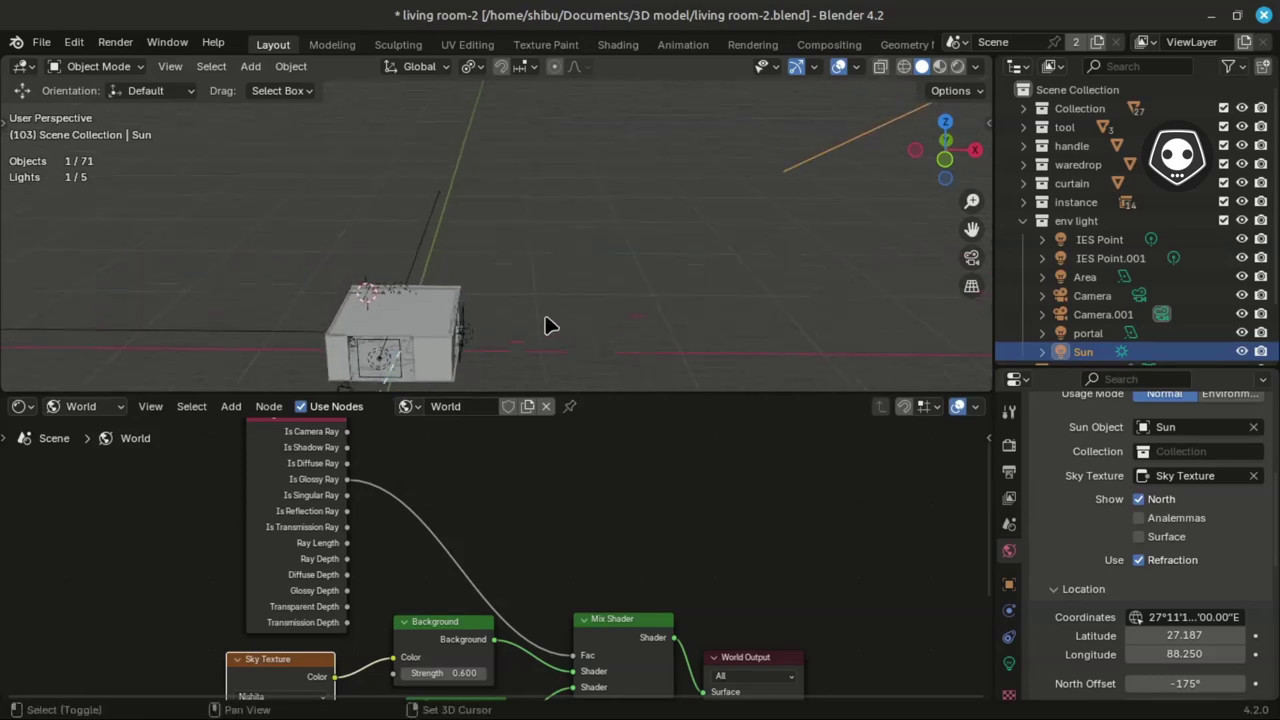
{"action": "scroll", "coordinate": [548, 325], "scroll_direction": "down", "scroll_amount": 5}
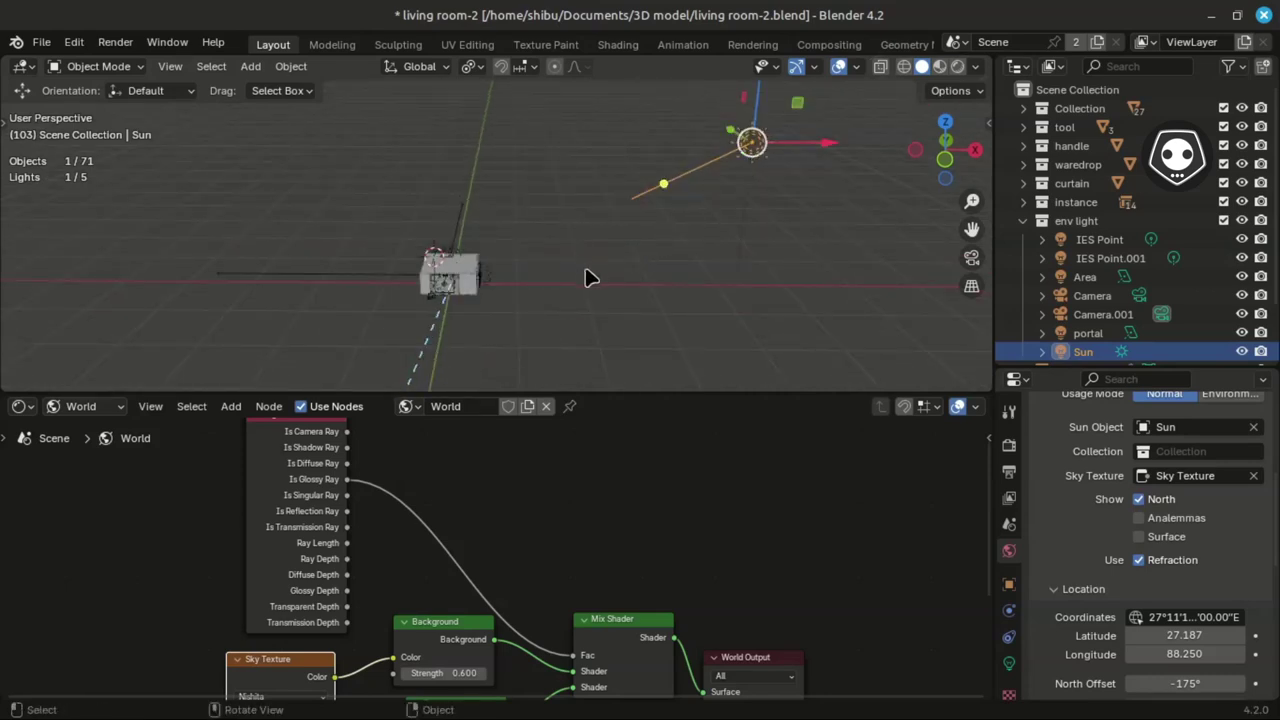
{"action": "middle_click_drag", "start_coordinate": [550, 290], "coordinate": [534, 297]}
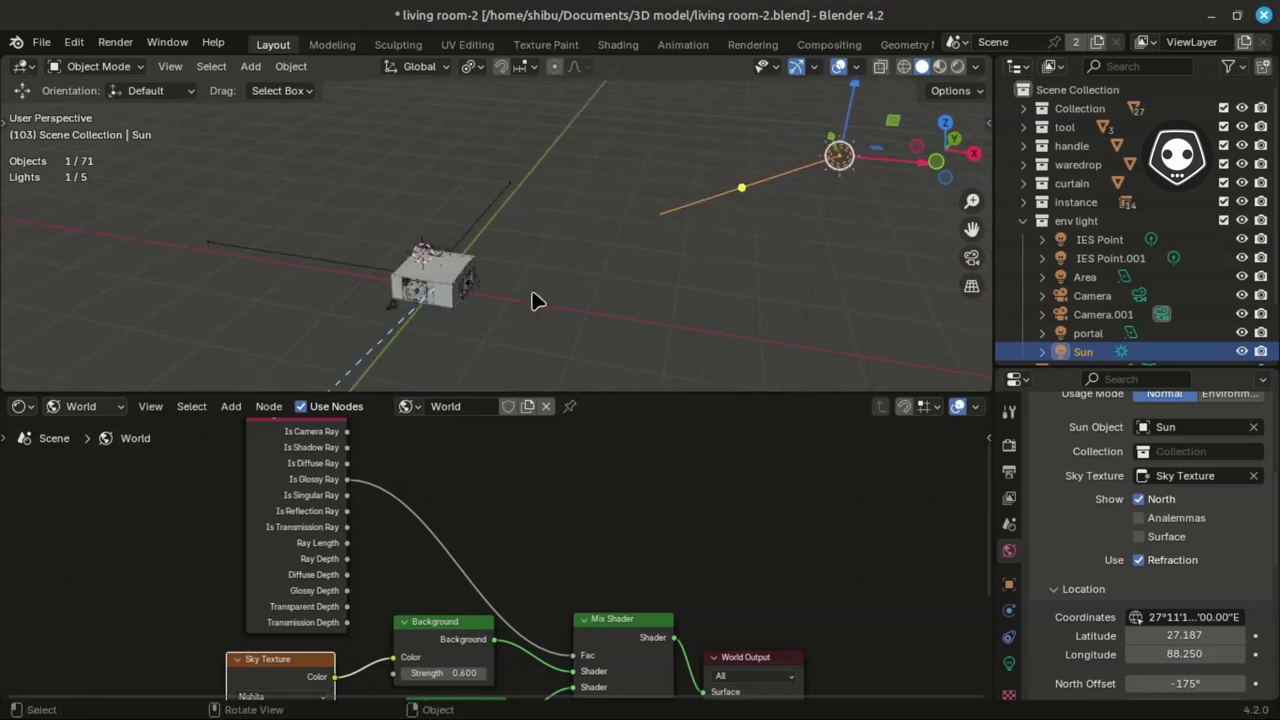
{"action": "scroll", "coordinate": [466, 309], "scroll_direction": "up", "scroll_amount": 3}
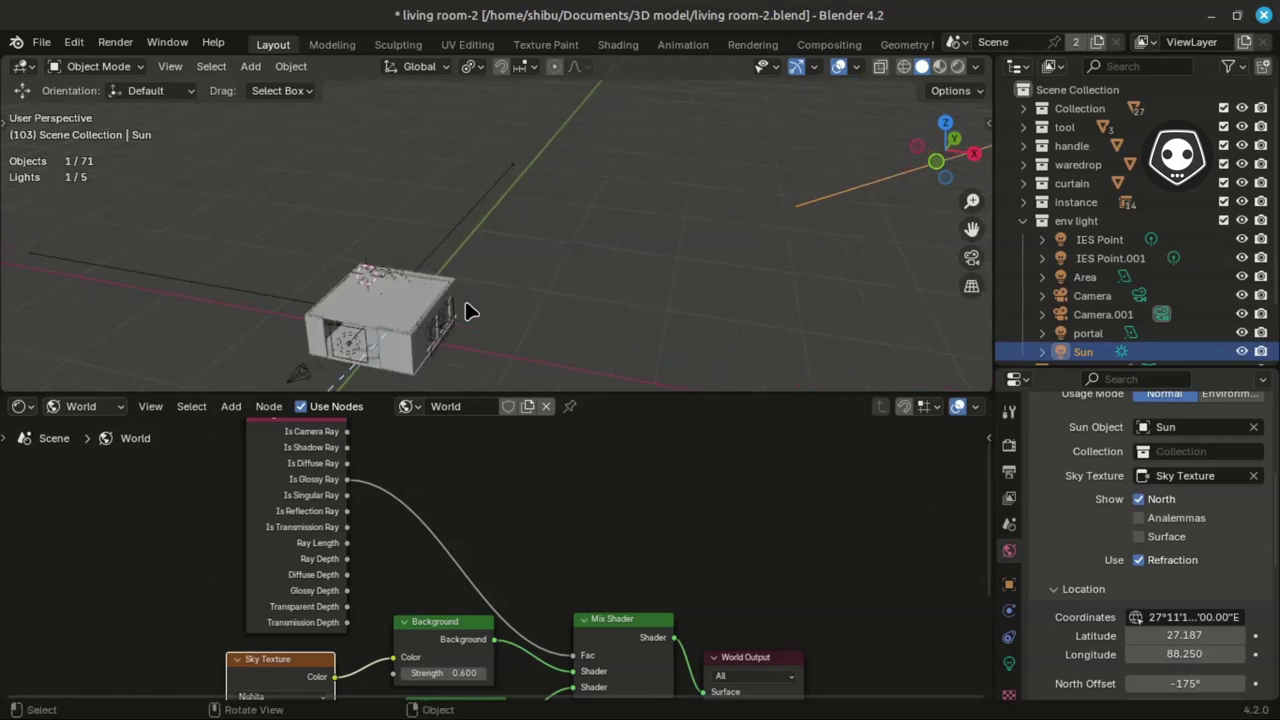
{"action": "middle_click_drag", "start_coordinate": [600, 320], "coordinate": [494, 363], "text": "shift"}
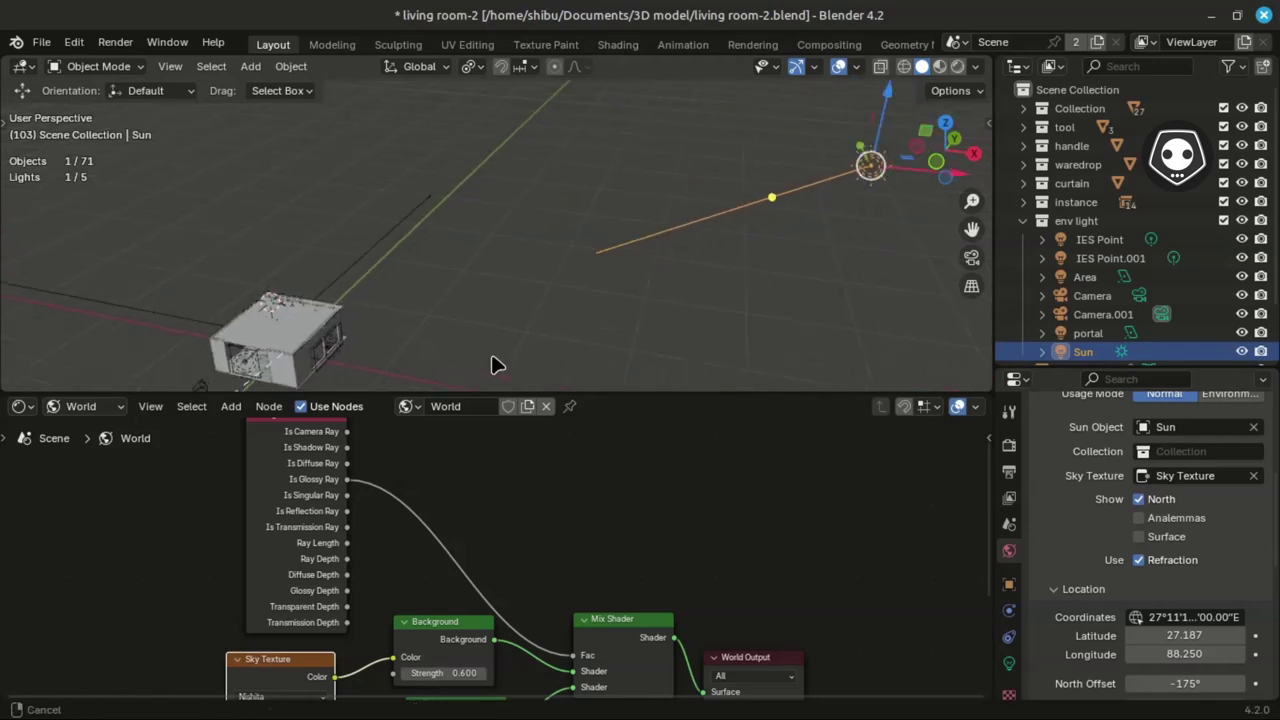
{"action": "scroll", "coordinate": [558, 345], "scroll_direction": "down", "scroll_amount": 2}
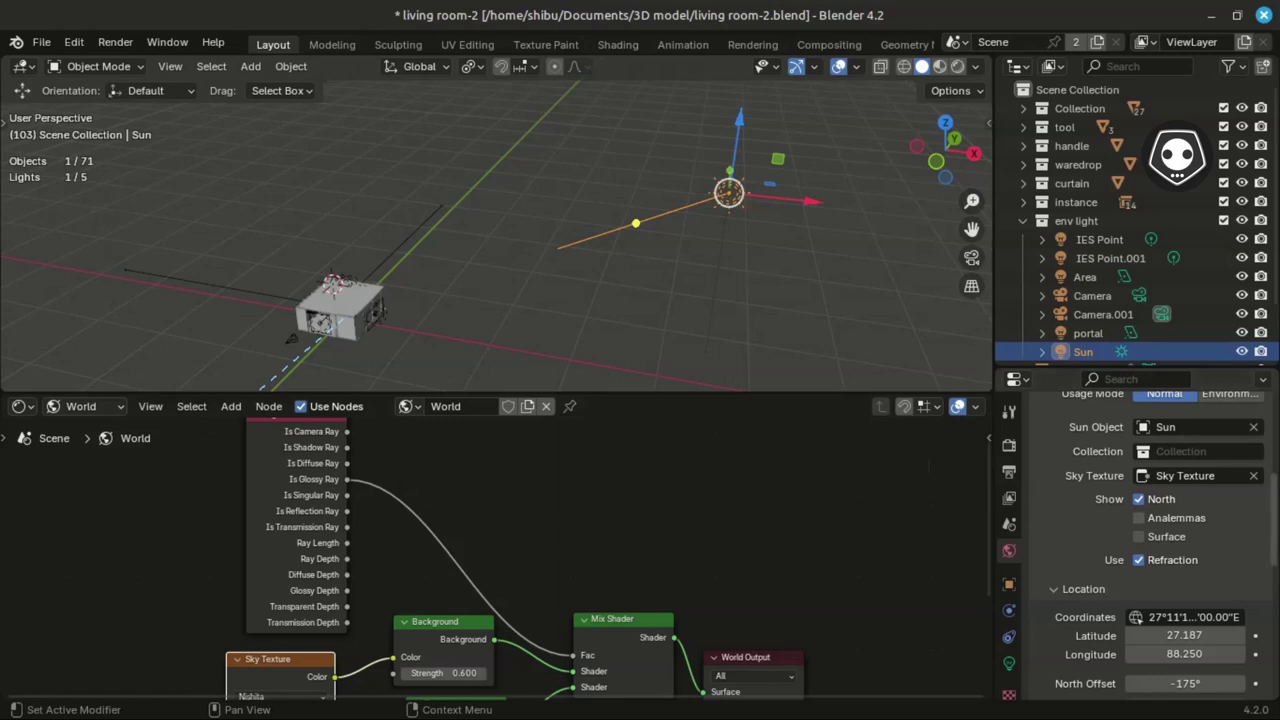
{"action": "left_click", "coordinate": [1140, 500]}
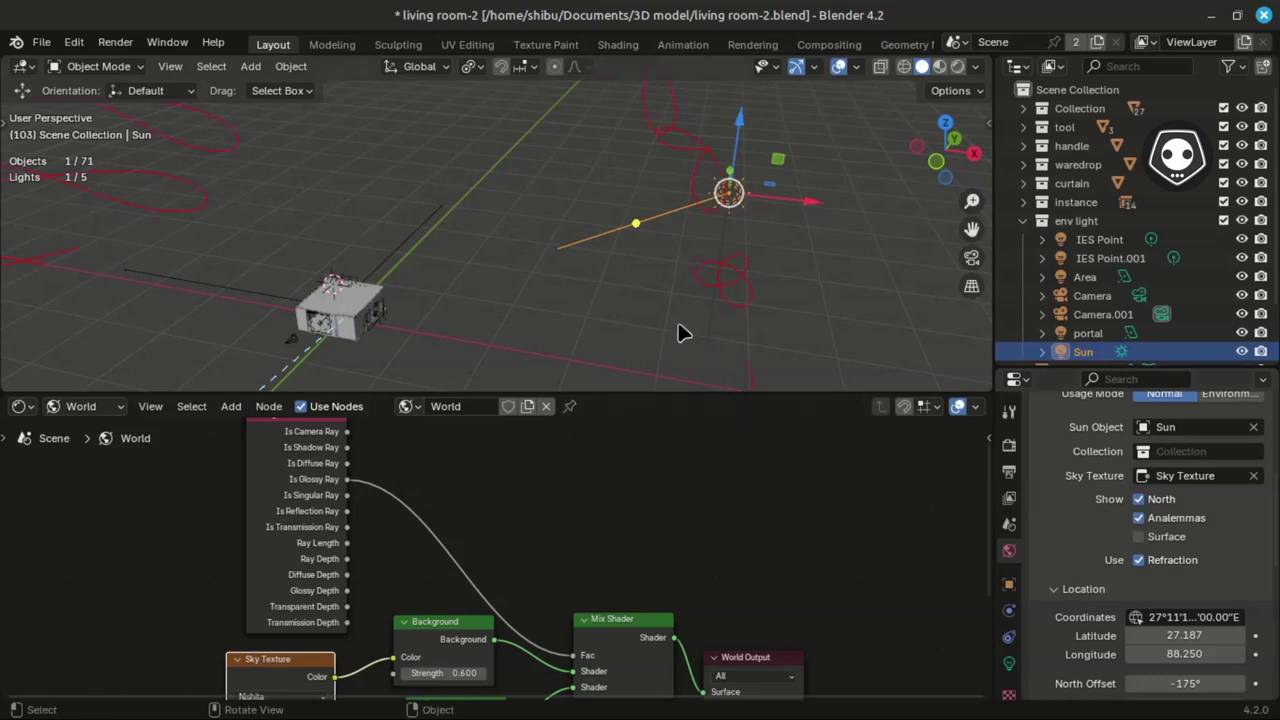
- Turn on the sun-path Surface band and orbit around to view it
{"action": "scroll", "coordinate": [680, 331], "scroll_direction": "down", "scroll_amount": 5}
{"action": "middle_click_drag", "start_coordinate": [585, 278], "coordinate": [591, 294]}
{"action": "left_click", "coordinate": [1139, 537]}
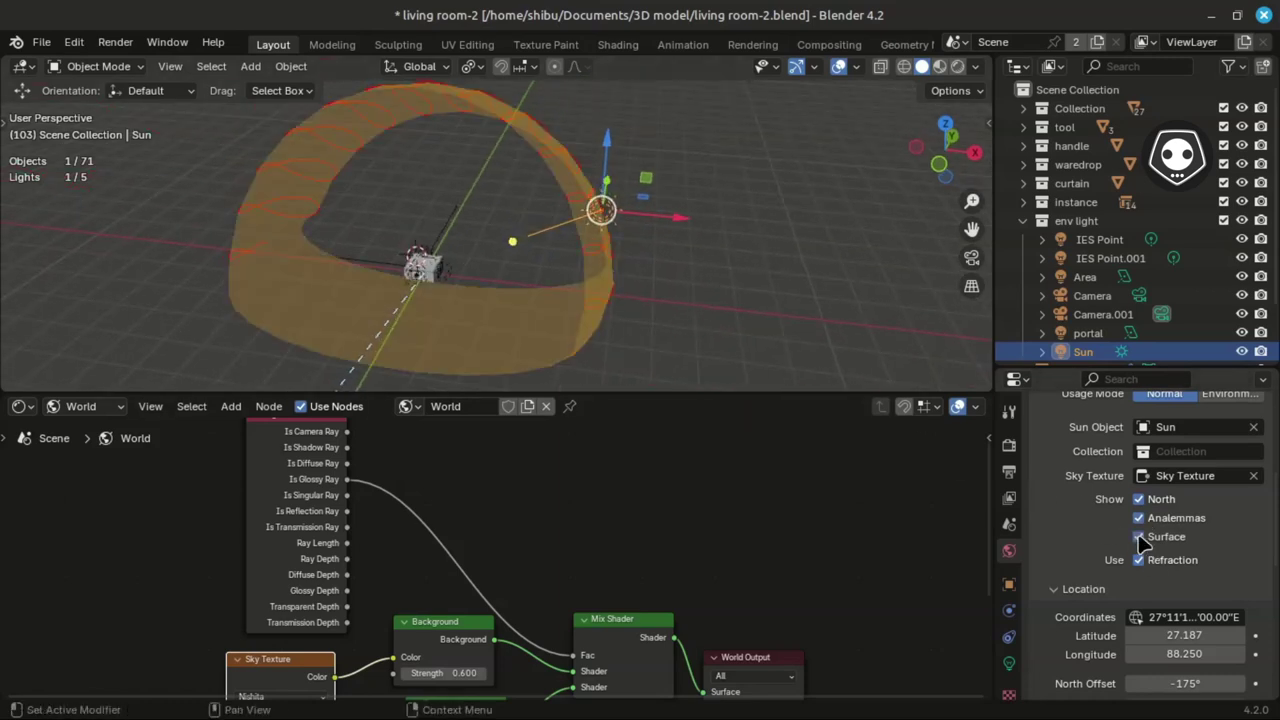
{"action": "middle_click_drag", "start_coordinate": [545, 352], "coordinate": [516, 354]}
{"action": "mouse_move", "coordinate": [590, 316]}
{"action": "middle_mouse_down"}
{"action": "mouse_move", "coordinate": [580, 349]}
{"action": "mouse_move", "coordinate": [590, 340]}
{"action": "middle_mouse_up"}
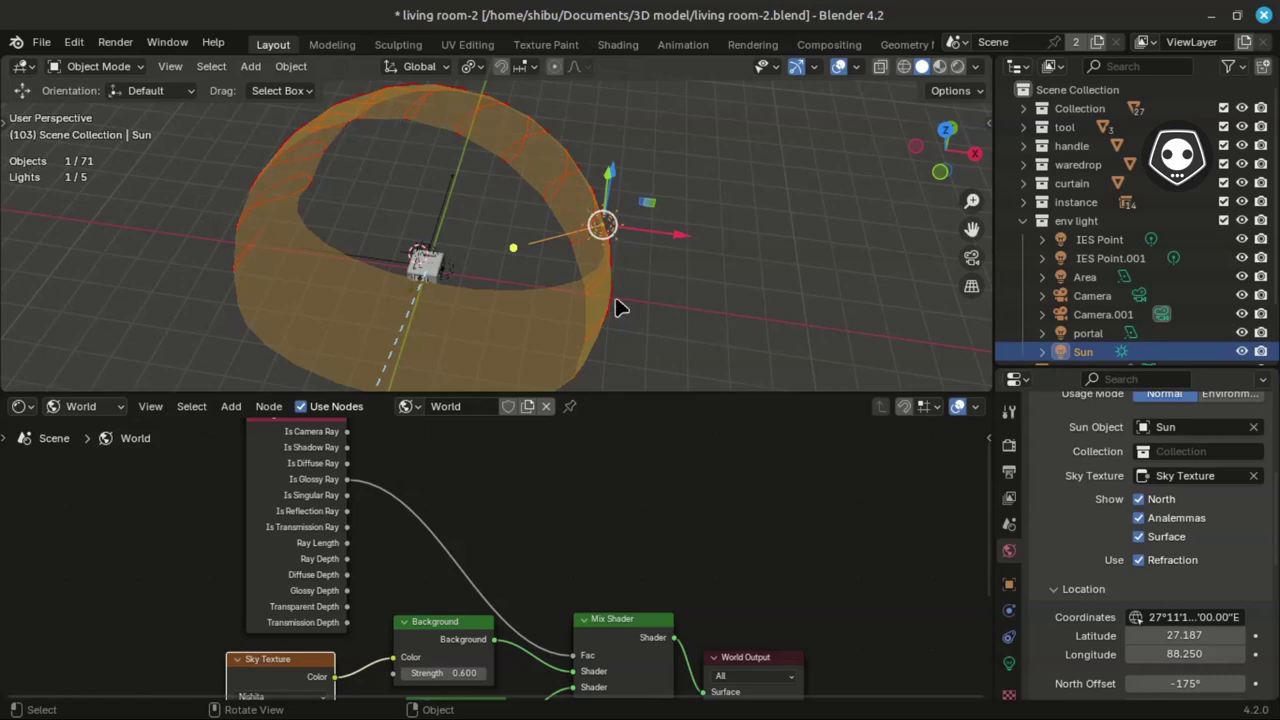
{"action": "middle_click_drag", "start_coordinate": [617, 307], "coordinate": [587, 278]}
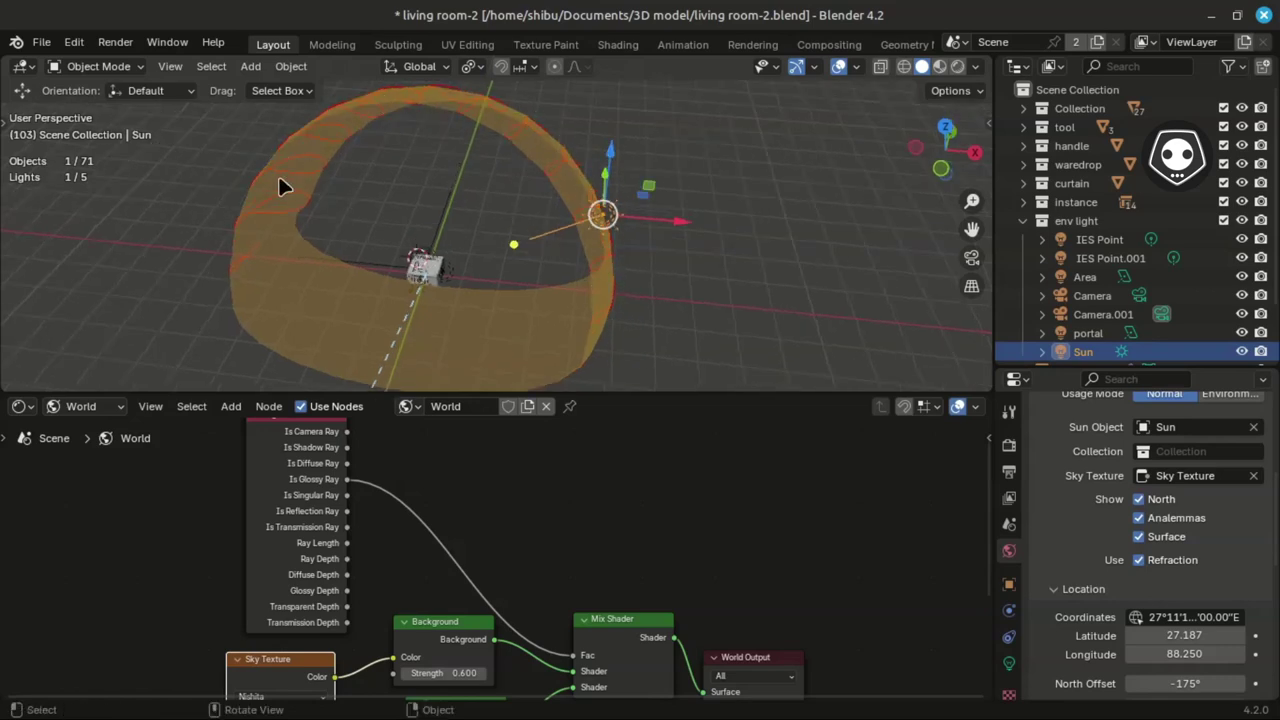
- Hide the analemmas, leaving North and Surface switched on
{"action": "left_click", "coordinate": [1139, 519]}
{"action": "left_click", "coordinate": [1139, 537]}
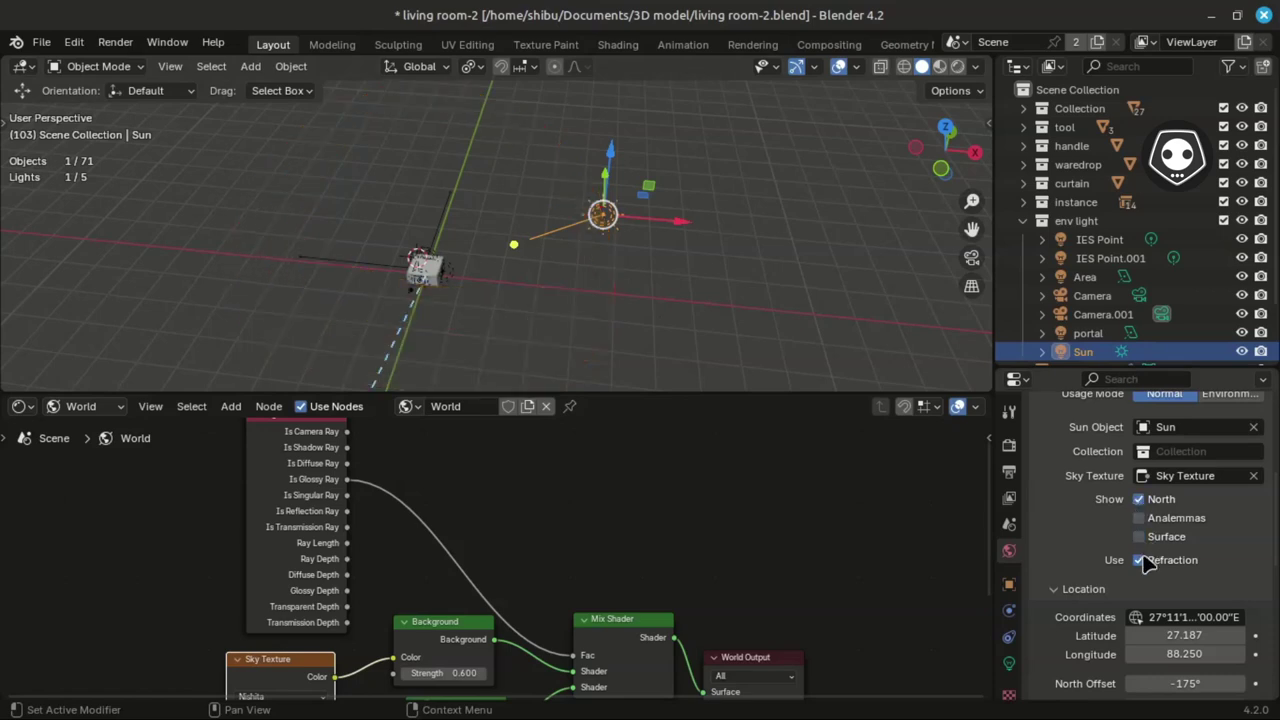
{"action": "left_click", "coordinate": [1139, 560]}
{"action": "left_click", "coordinate": [1139, 537]}
{"action": "scroll", "coordinate": [1176, 583], "scroll_direction": "down", "scroll_amount": 3}
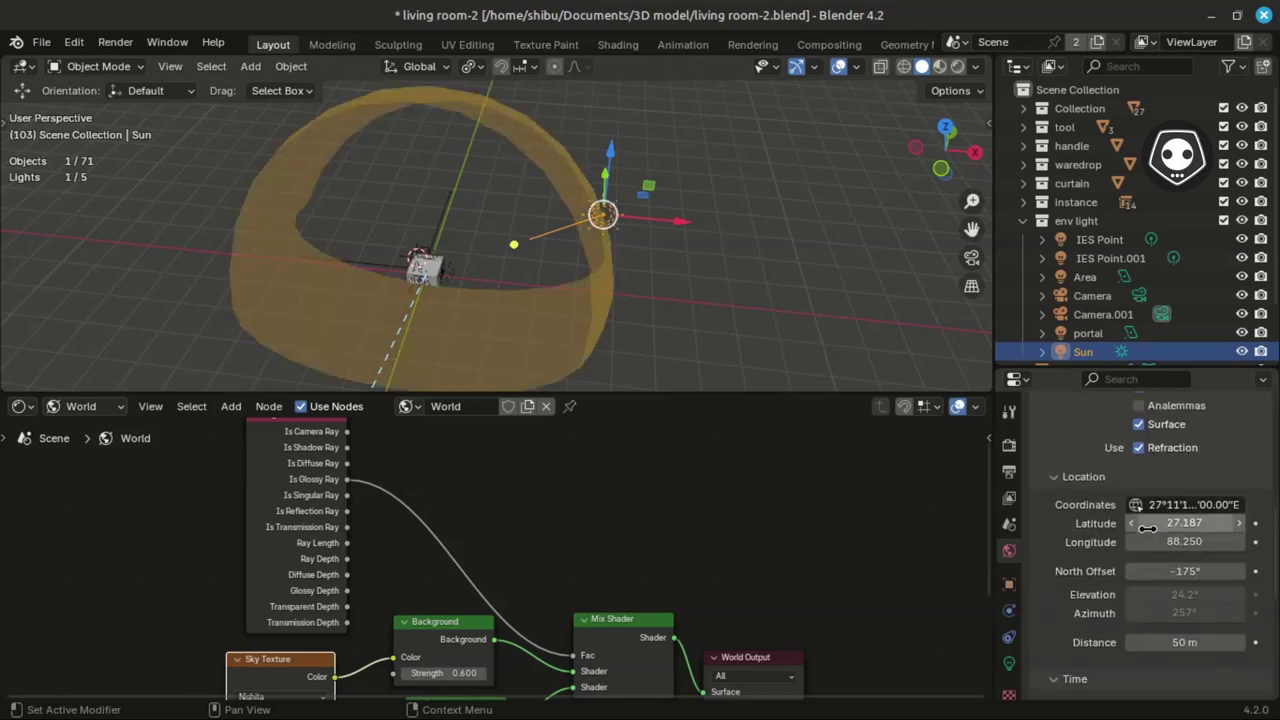
{"action": "scroll", "coordinate": [1175, 595], "scroll_direction": "down", "scroll_amount": 1}
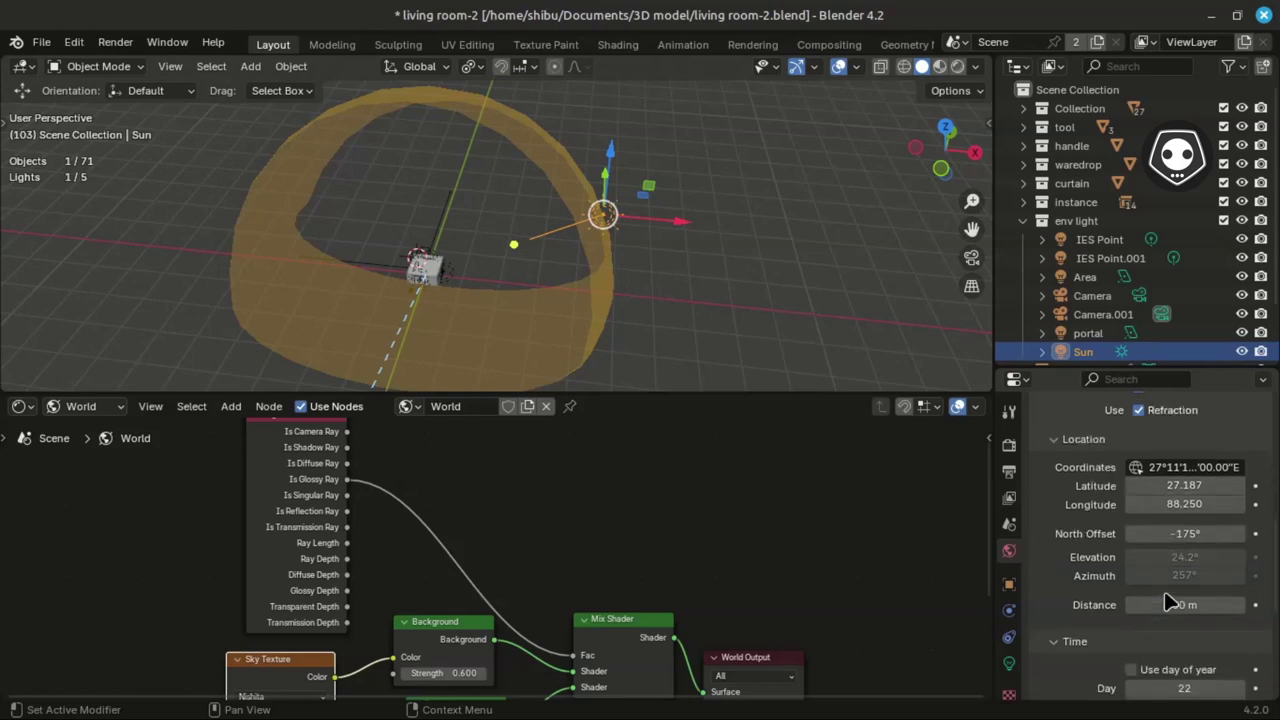
{"action": "scroll", "coordinate": [1166, 574], "scroll_direction": "down", "scroll_amount": 1}
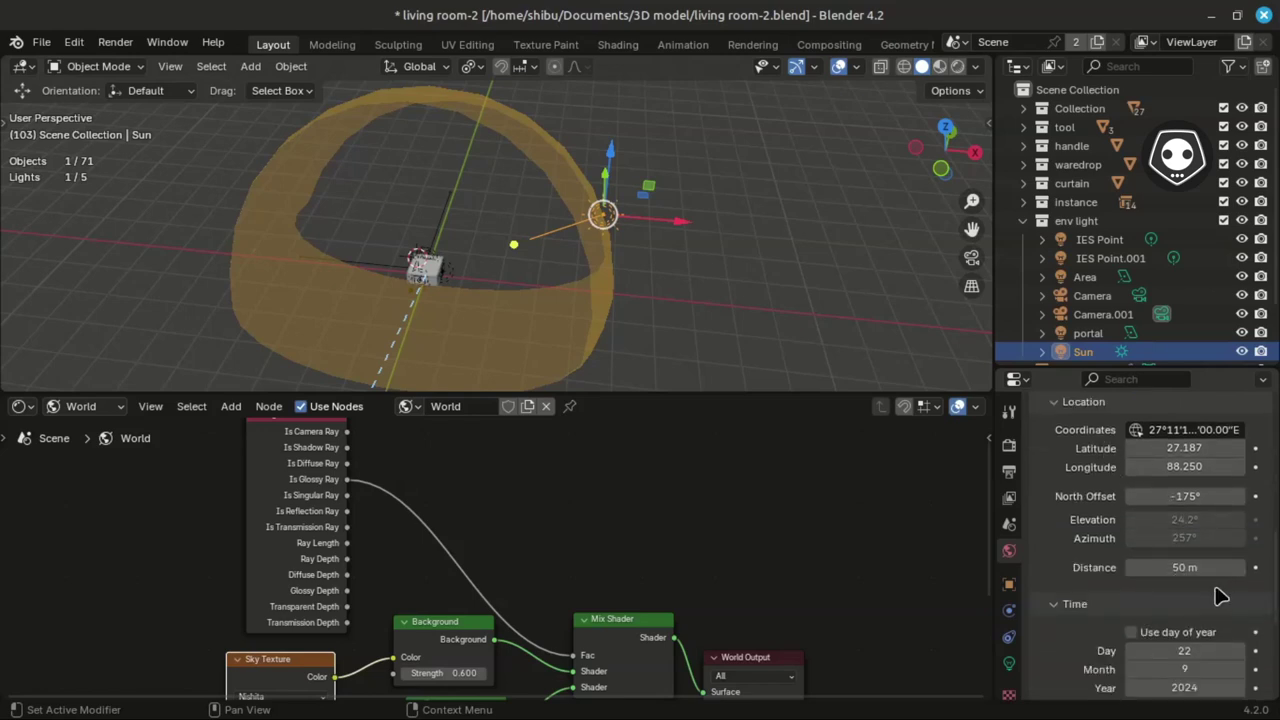
{"action": "scroll", "coordinate": [1220, 596], "scroll_direction": "down", "scroll_amount": 3}
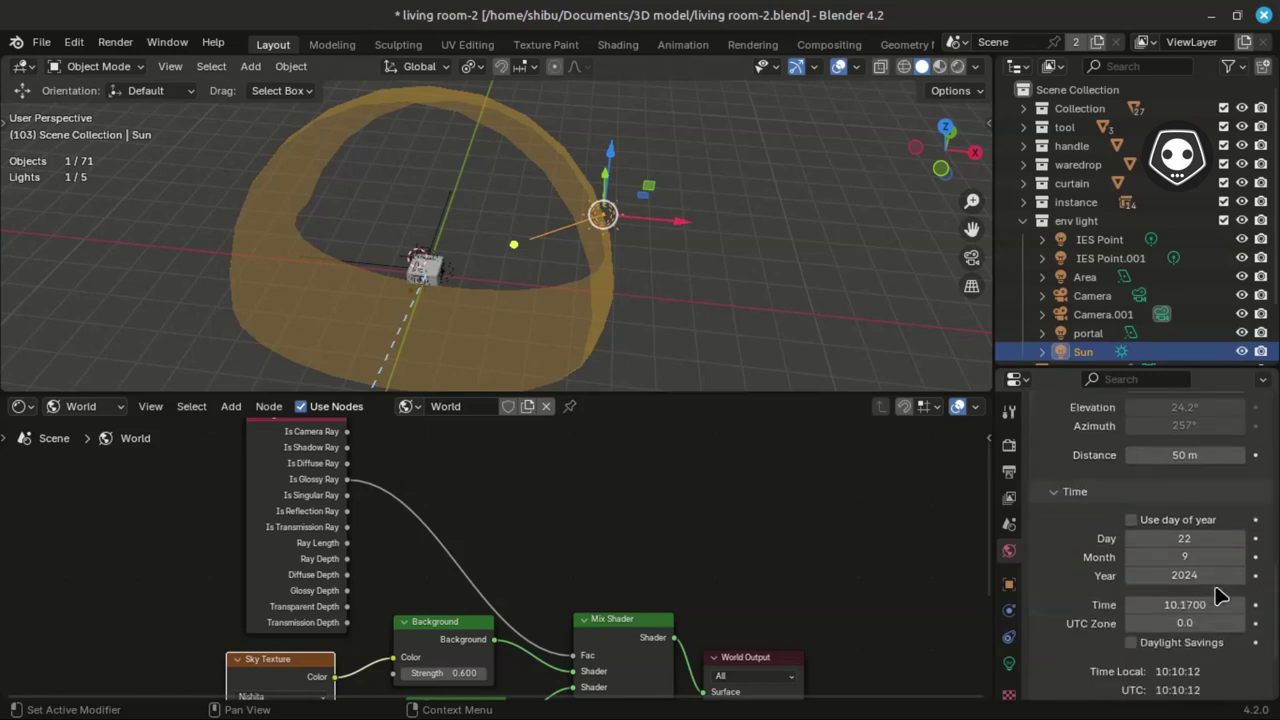
{"action": "scroll", "coordinate": [1220, 596], "scroll_direction": "down", "scroll_amount": 3}
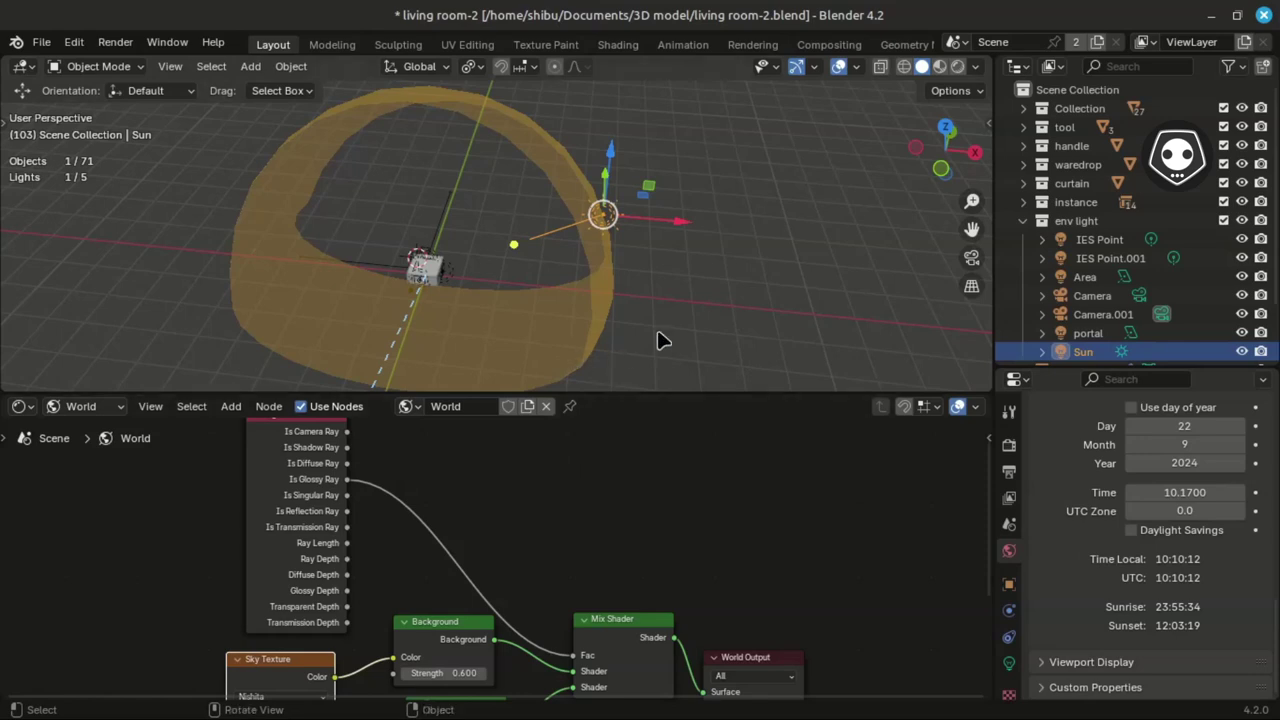
{"action": "scroll", "coordinate": [455, 314], "scroll_direction": "up", "scroll_amount": 5}
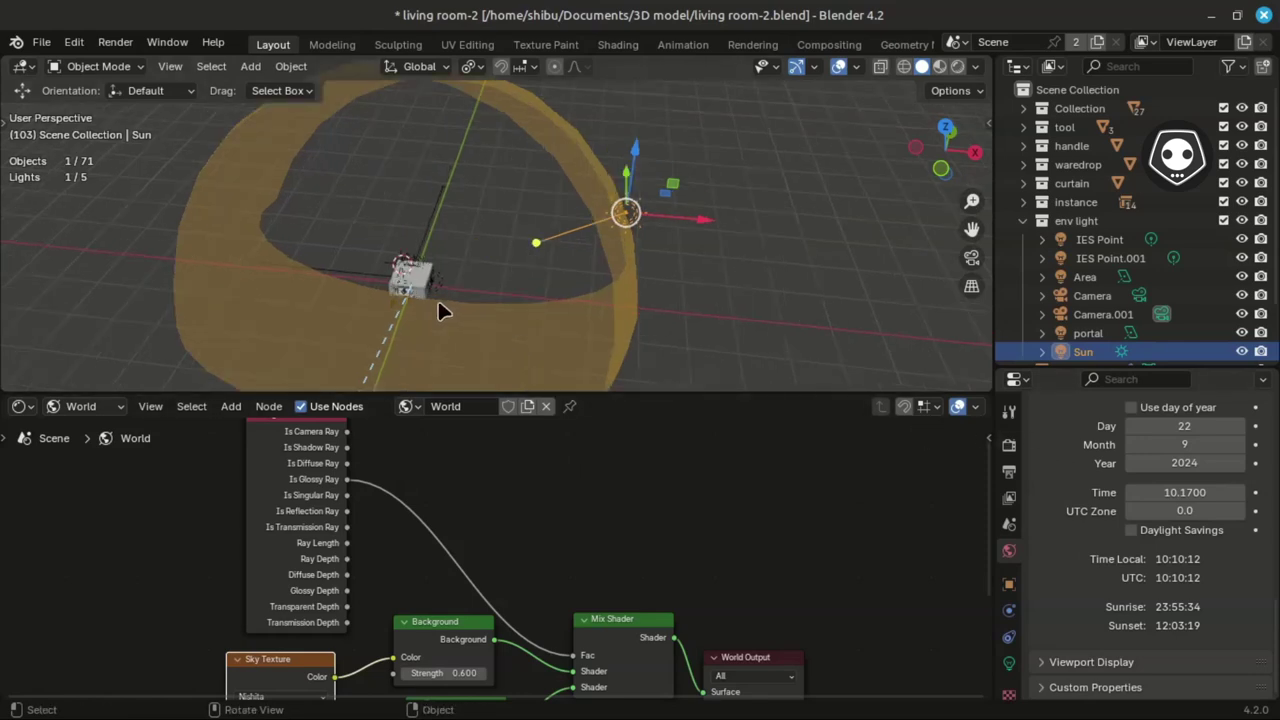
{"action": "scroll", "coordinate": [445, 325], "scroll_direction": "down", "scroll_amount": 3}
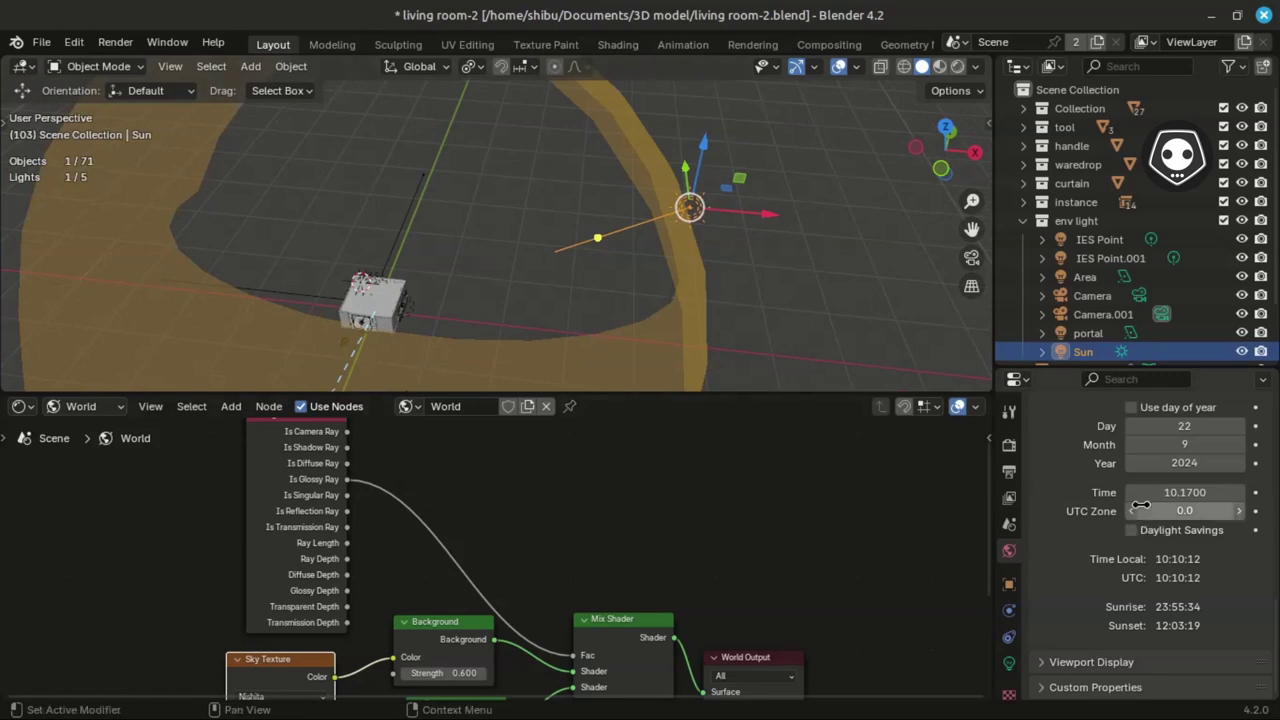
{"action": "scroll", "coordinate": [1180, 510], "scroll_direction": "up", "scroll_amount": 5}
{"action": "scroll", "coordinate": [1180, 530], "scroll_direction": "up", "scroll_amount": 5}
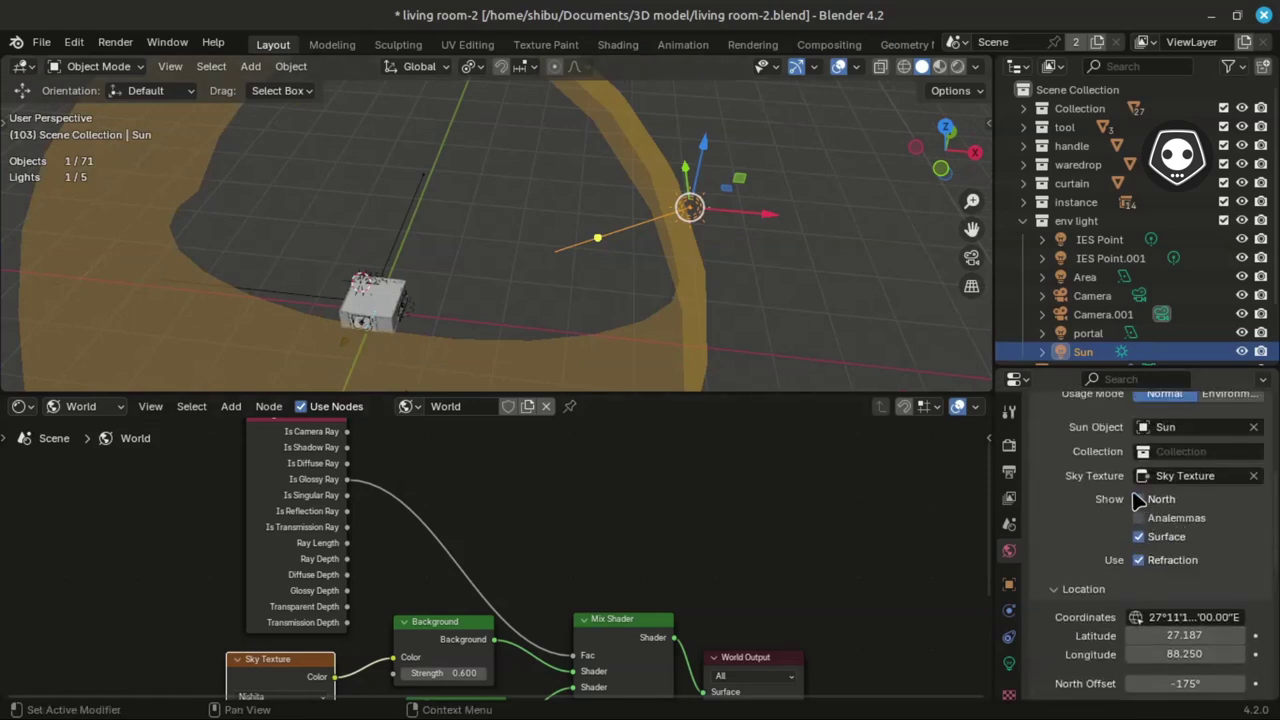
- Switch off the sun's Surface band and North line overlays
{"action": "left_click", "coordinate": [1138, 499]}
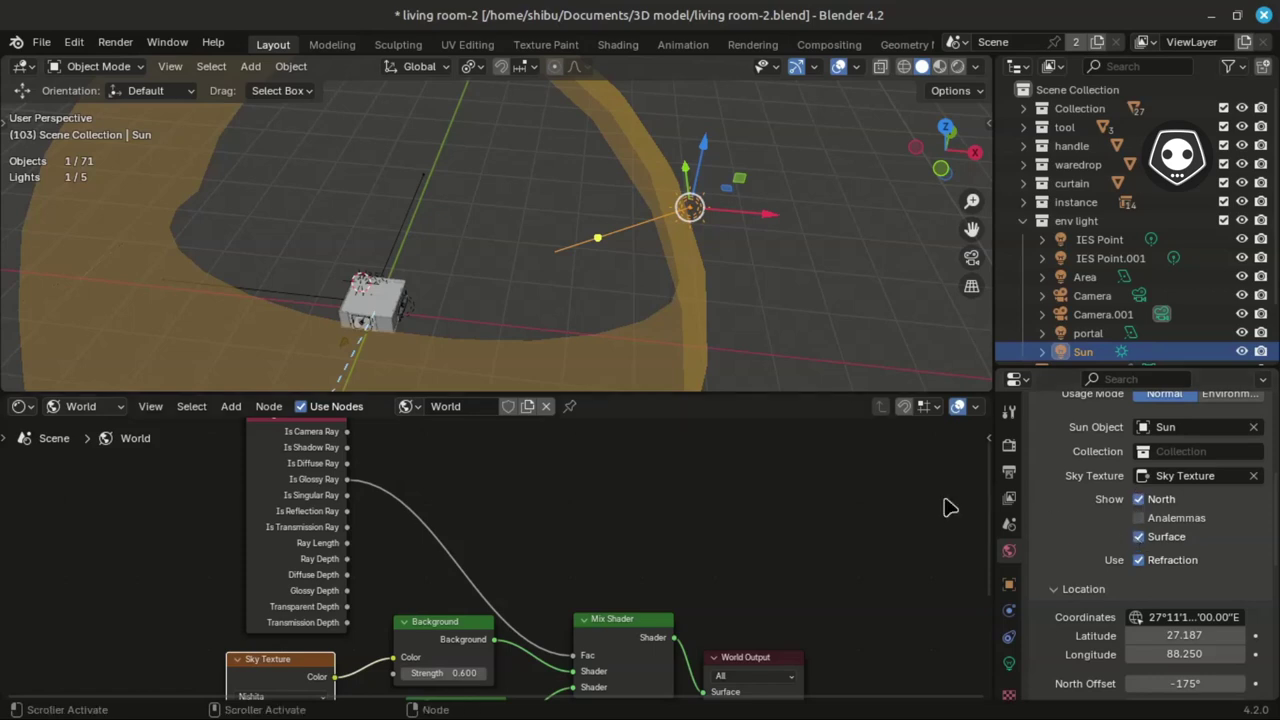
{"action": "left_click", "coordinate": [1138, 537]}
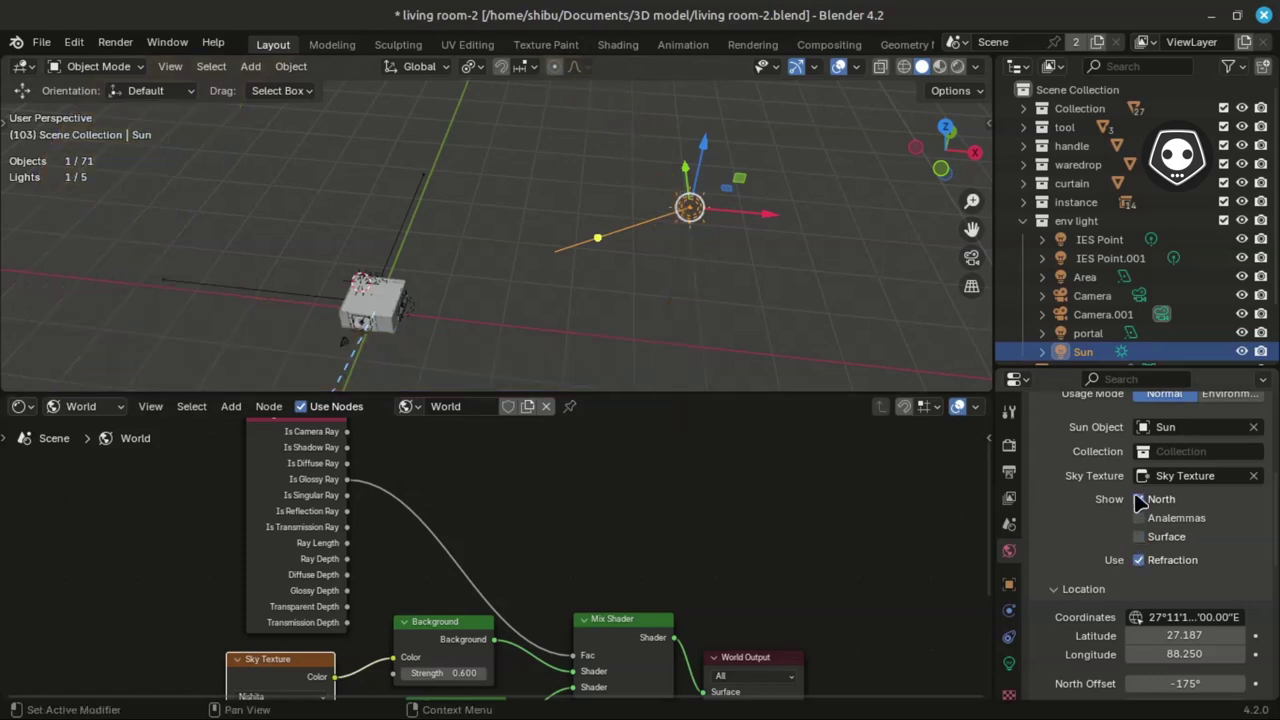
{"action": "middle_click_drag", "start_coordinate": [443, 320], "coordinate": [517, 257], "text": "shift"}
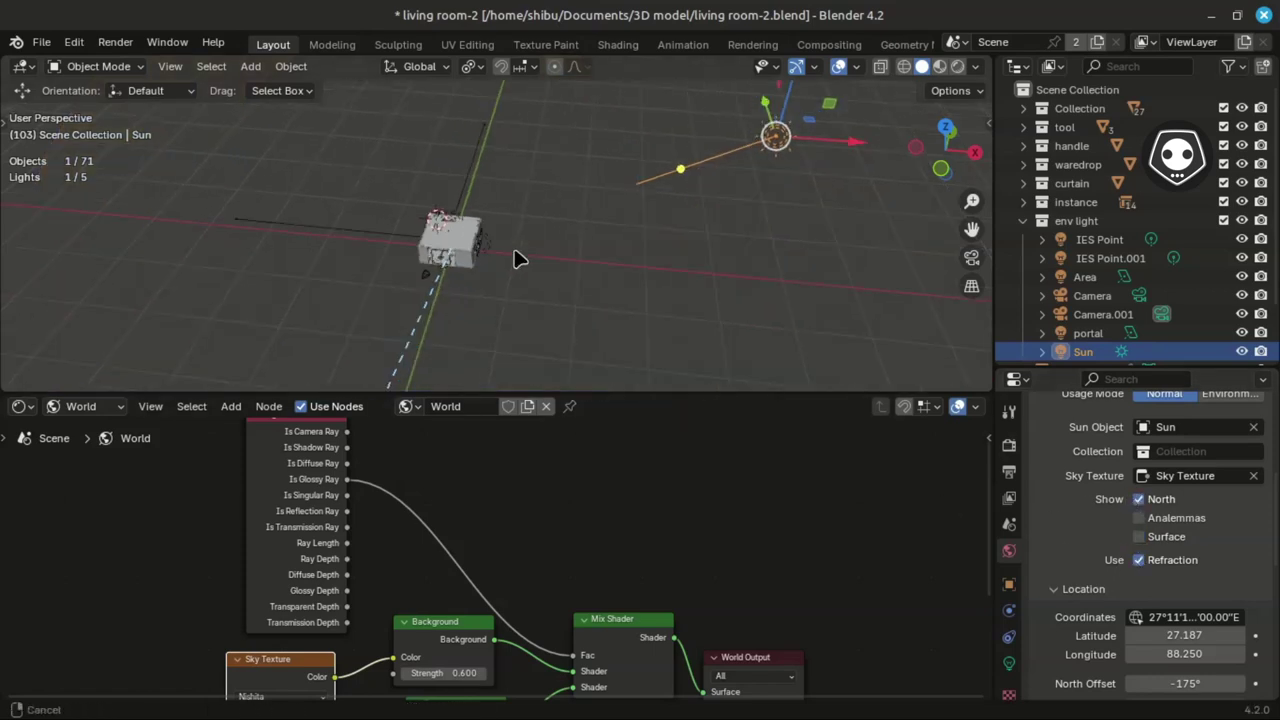
{"action": "left_click", "coordinate": [1138, 499]}
- Zoom and orbit the view back inside the living room around the sofa and table
{"action": "scroll", "coordinate": [460, 283], "scroll_direction": "up", "scroll_amount": 6}
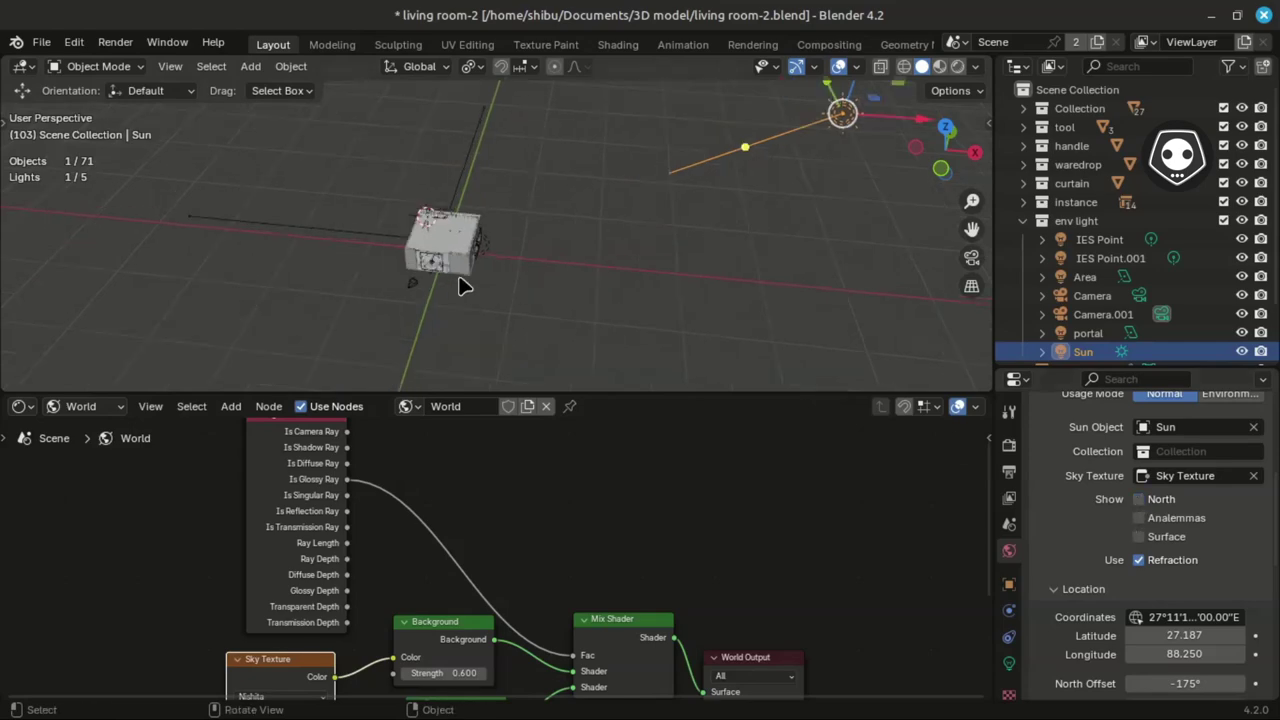
{"action": "scroll", "coordinate": [575, 252], "scroll_direction": "up", "scroll_amount": 5}
{"action": "middle_click_drag", "start_coordinate": [557, 258], "coordinate": [549, 195]}
{"action": "scroll", "coordinate": [591, 172], "scroll_direction": "up", "scroll_amount": 5}
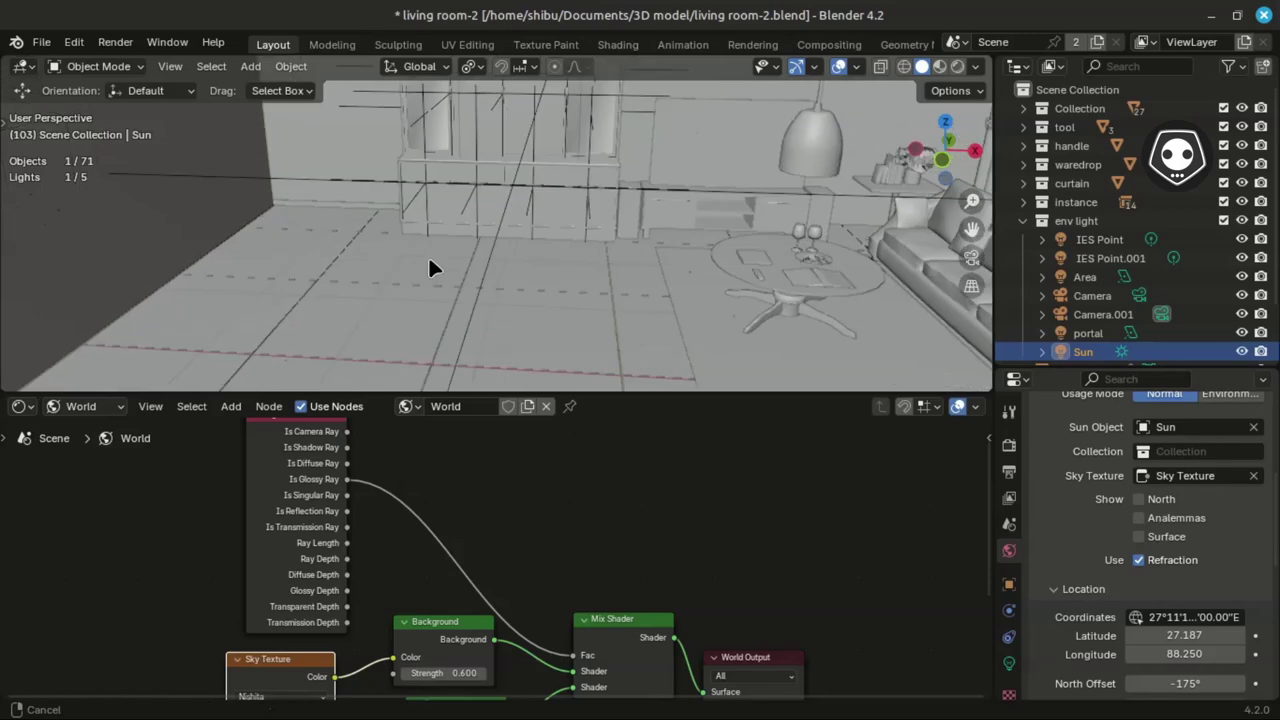
{"action": "middle_click_drag", "start_coordinate": [603, 272], "coordinate": [457, 292]}
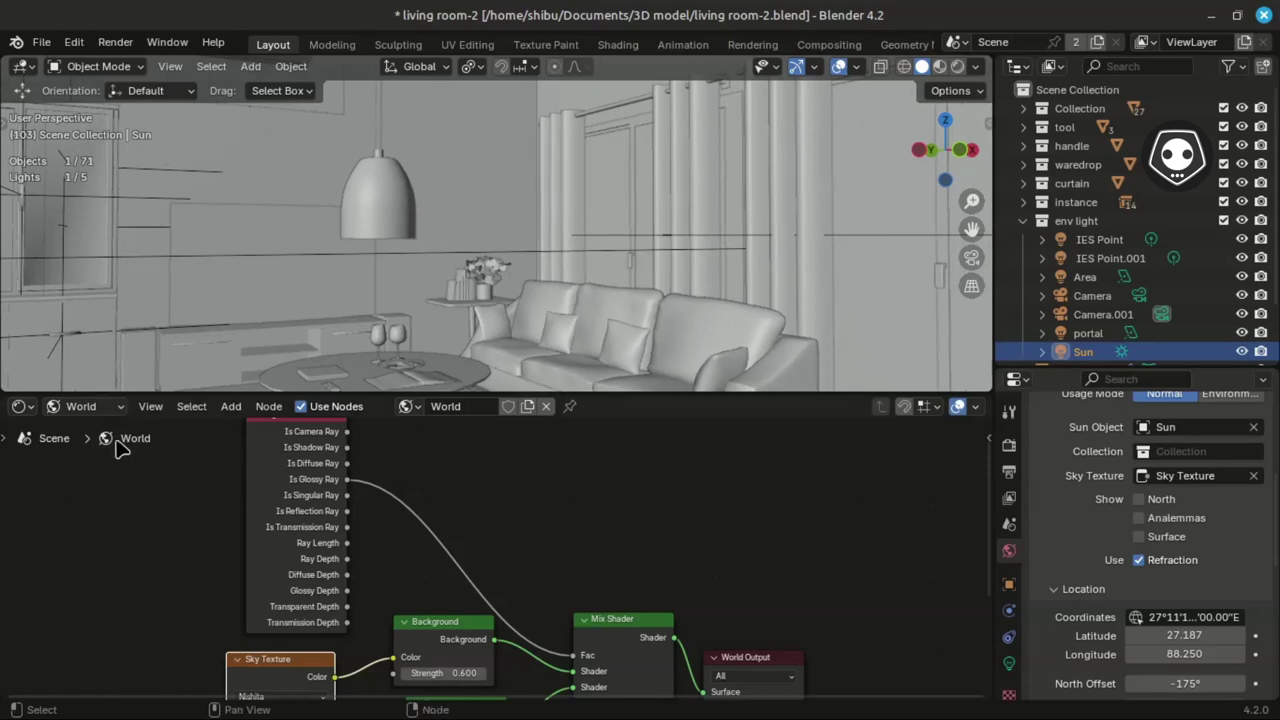
- Switch the Shader Editor to Object and select the glass window to view its material nodes
{"action": "left_click", "coordinate": [95, 407]}
{"action": "left_click", "coordinate": [98, 451]}
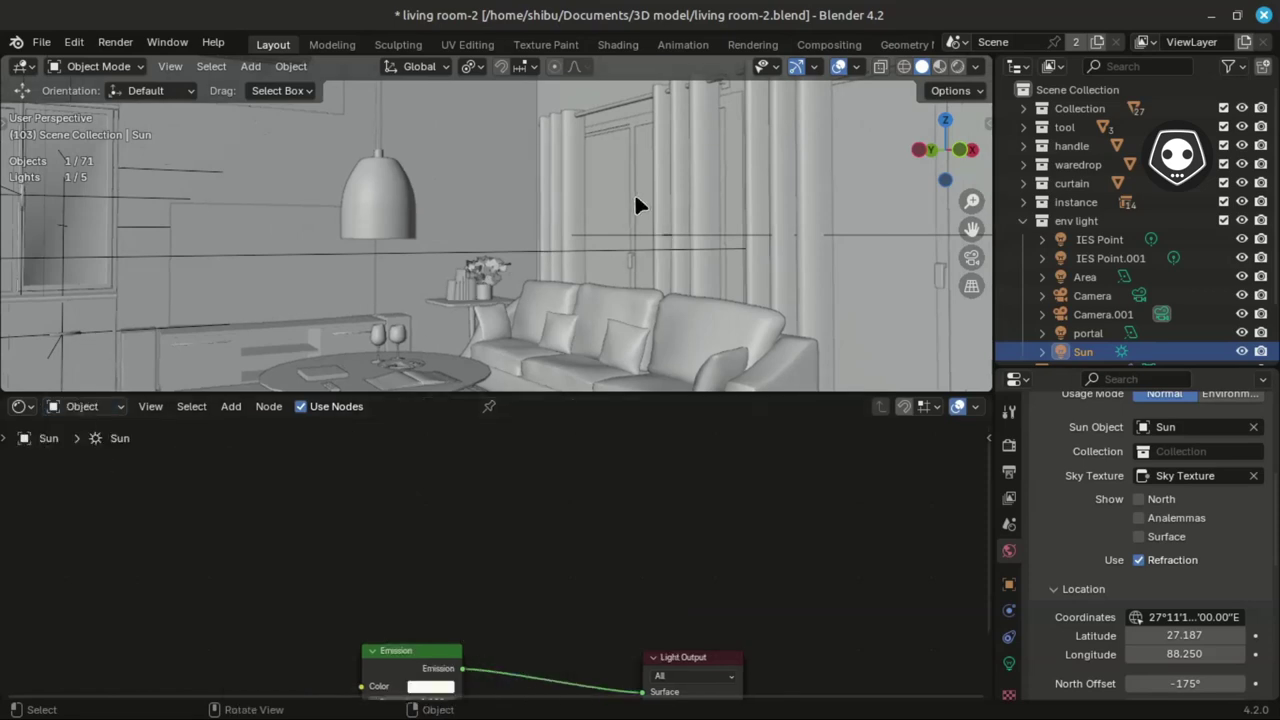
{"action": "left_click", "coordinate": [604, 198]}
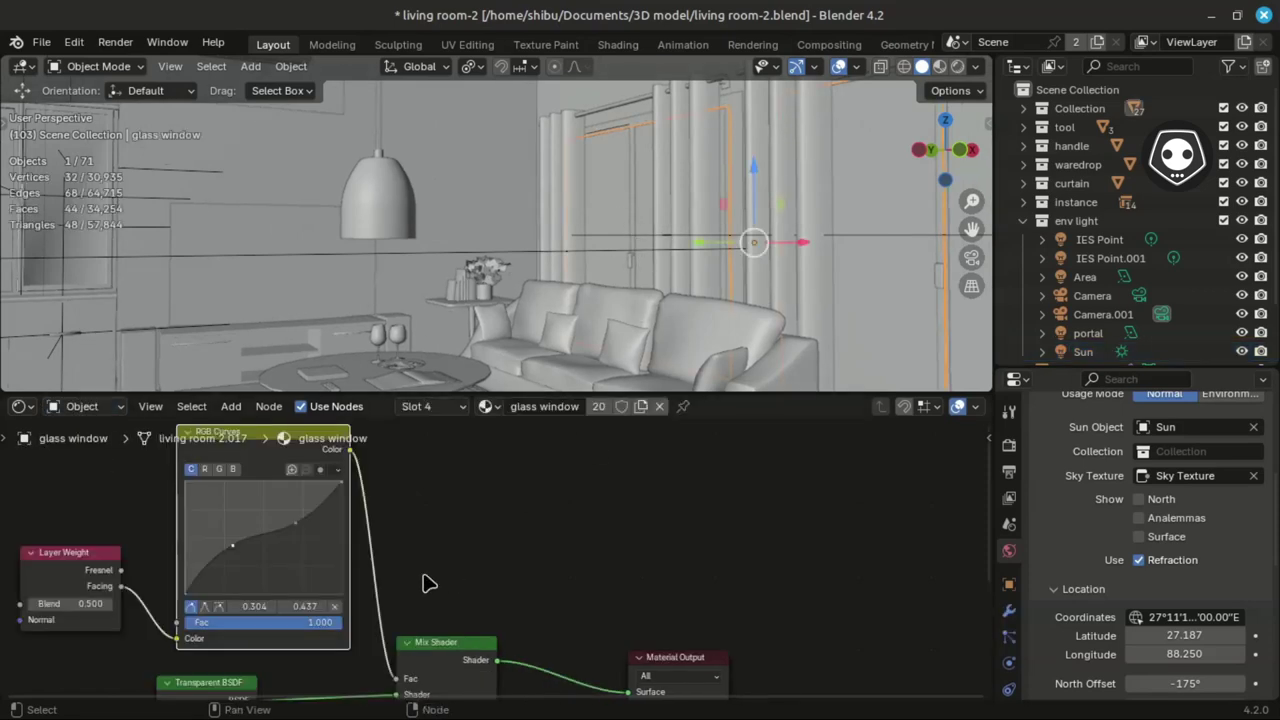
{"action": "scroll", "coordinate": [425, 590], "scroll_direction": "down", "scroll_amount": 2}
{"action": "middle_click_drag", "start_coordinate": [429, 586], "coordinate": [511, 535]}
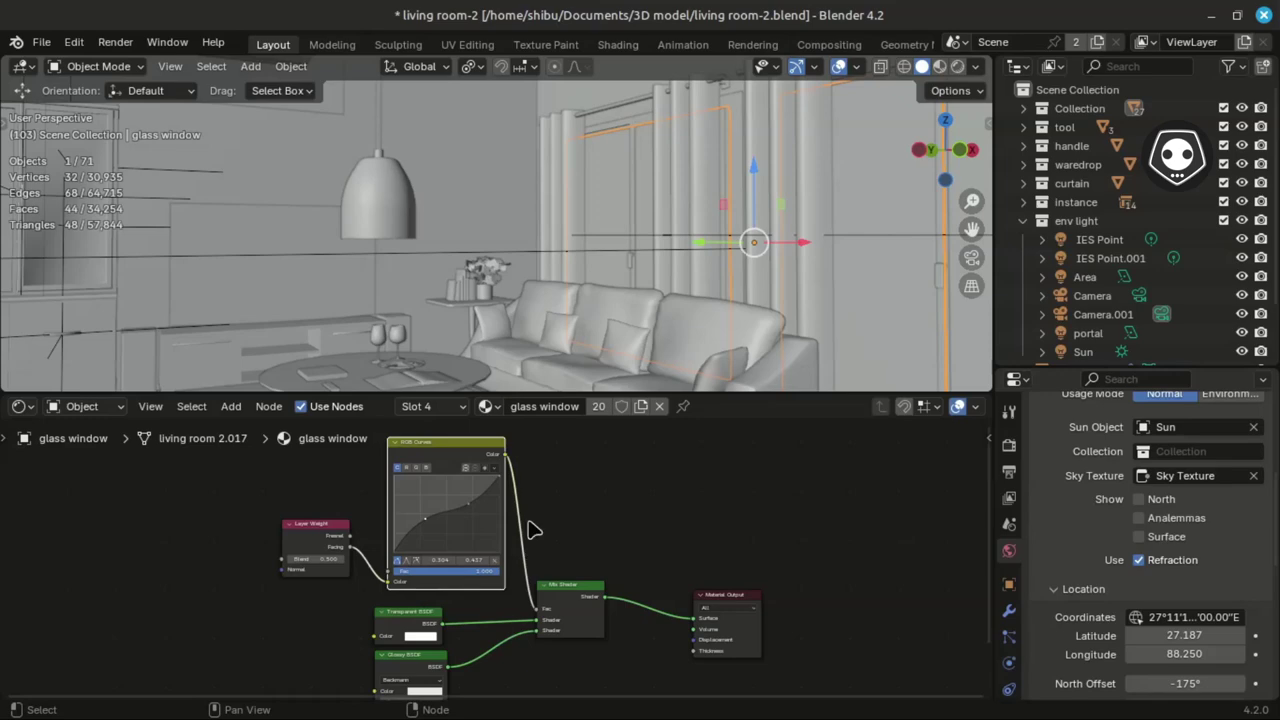
- Bring up the Living Room 2b.png render in the image viewer
{"action": "middle_click_drag", "start_coordinate": [561, 242], "coordinate": [590, 235]}
{"action": "mouse_move", "coordinate": [210, 10]}
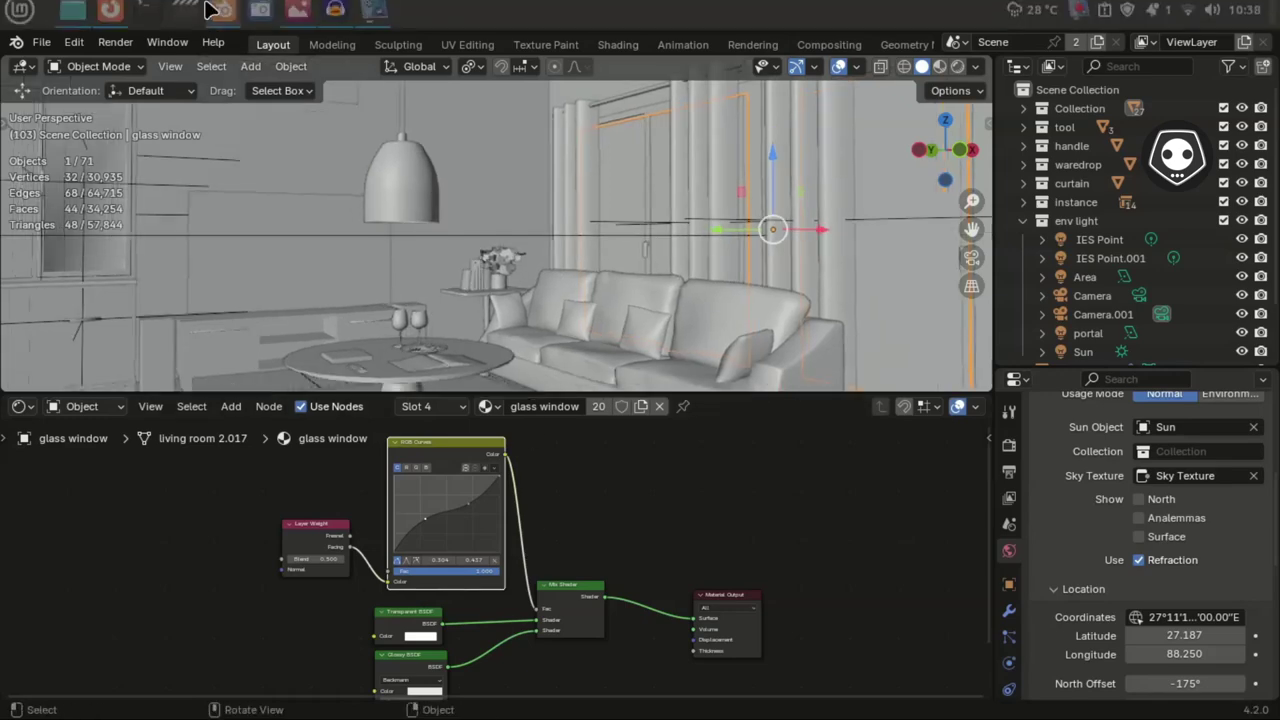
{"action": "left_click", "coordinate": [297, 12]}
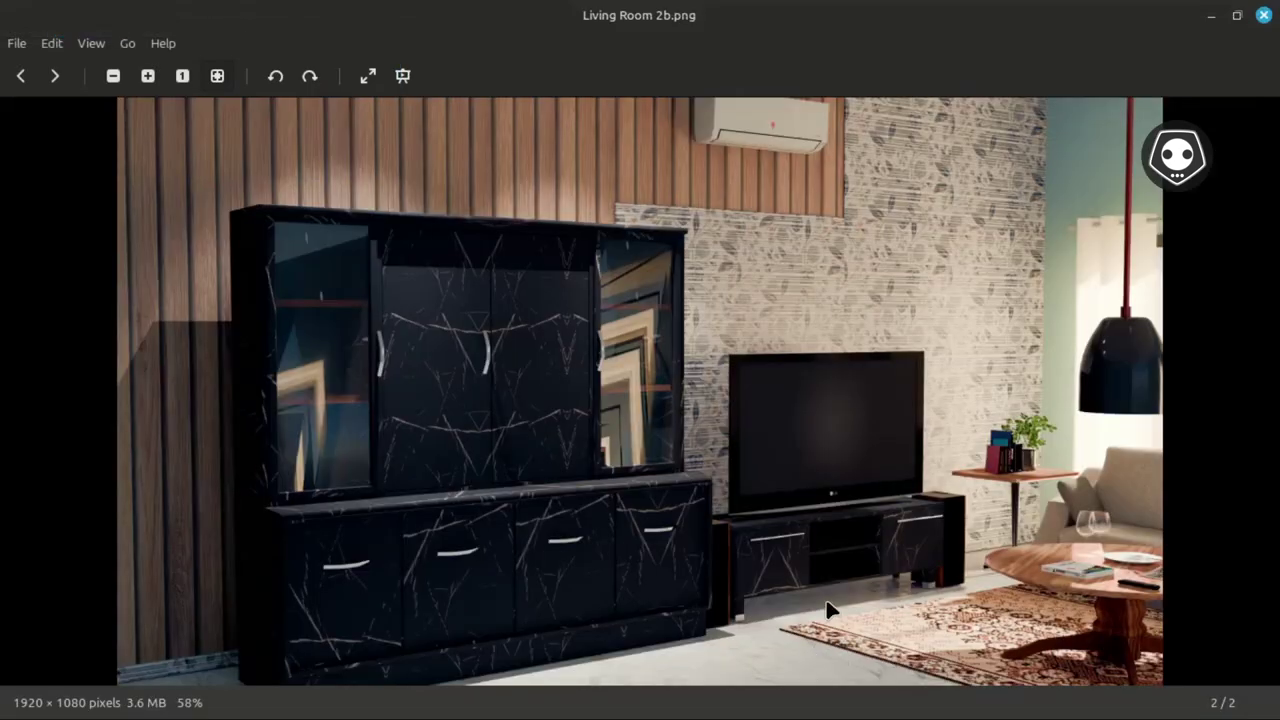
- Go back to the previous render, the full-room Living Room 2a.png
{"action": "key", "text": "Left"}
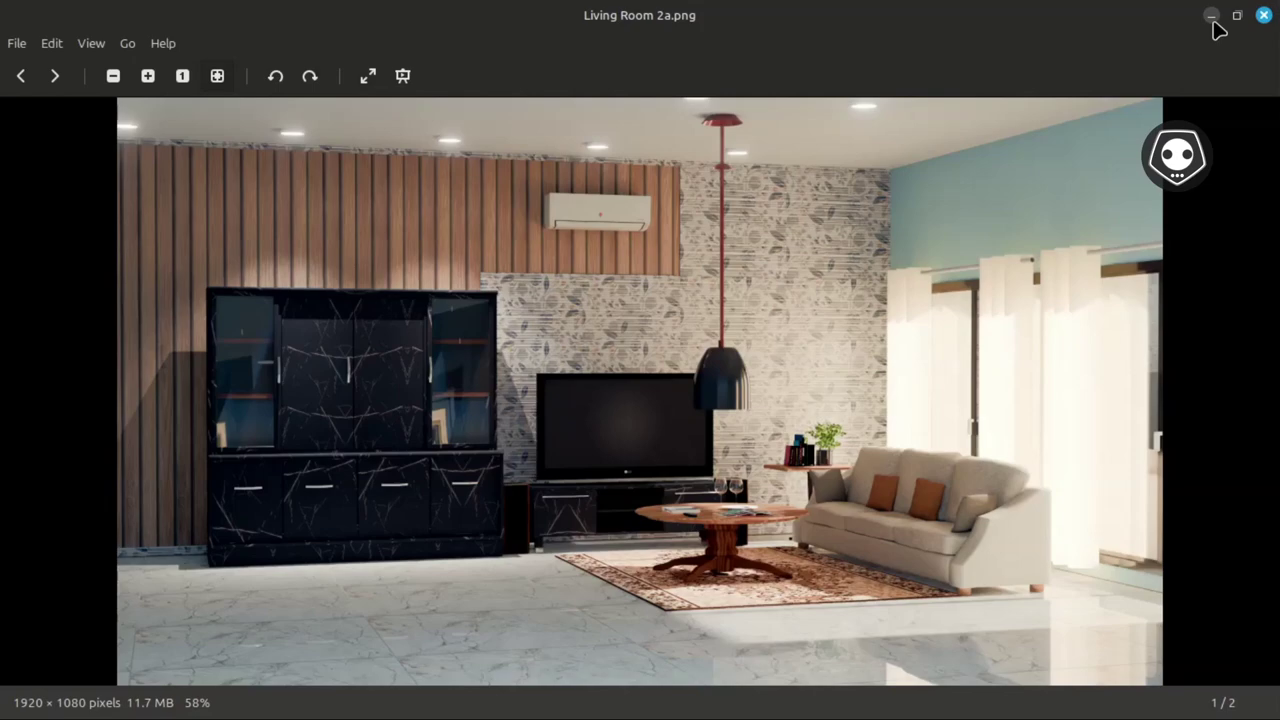
- Return to Blender, enlarge the node editor, and show the glass window's Material properties
{"action": "left_click", "coordinate": [1211, 16]}
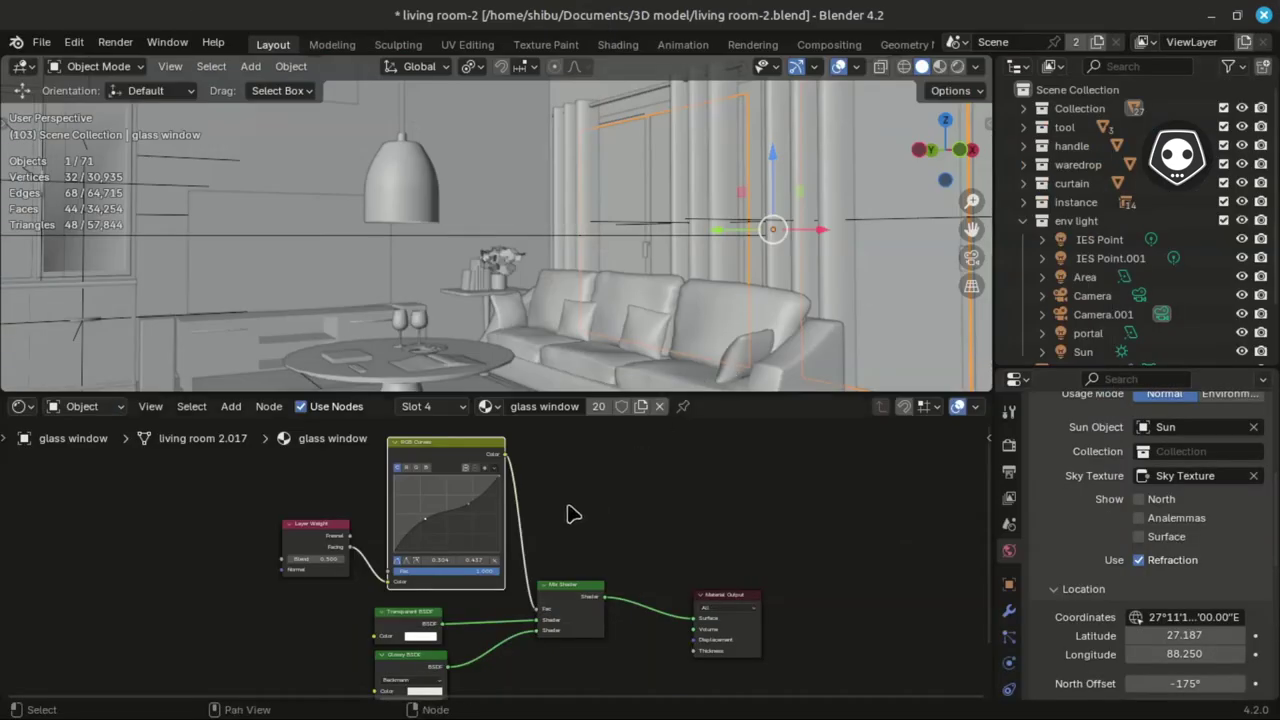
{"action": "left_click_drag", "start_coordinate": [710, 393], "coordinate": [700, 330]}
{"action": "scroll", "coordinate": [340, 562], "scroll_direction": "up", "scroll_amount": 2}
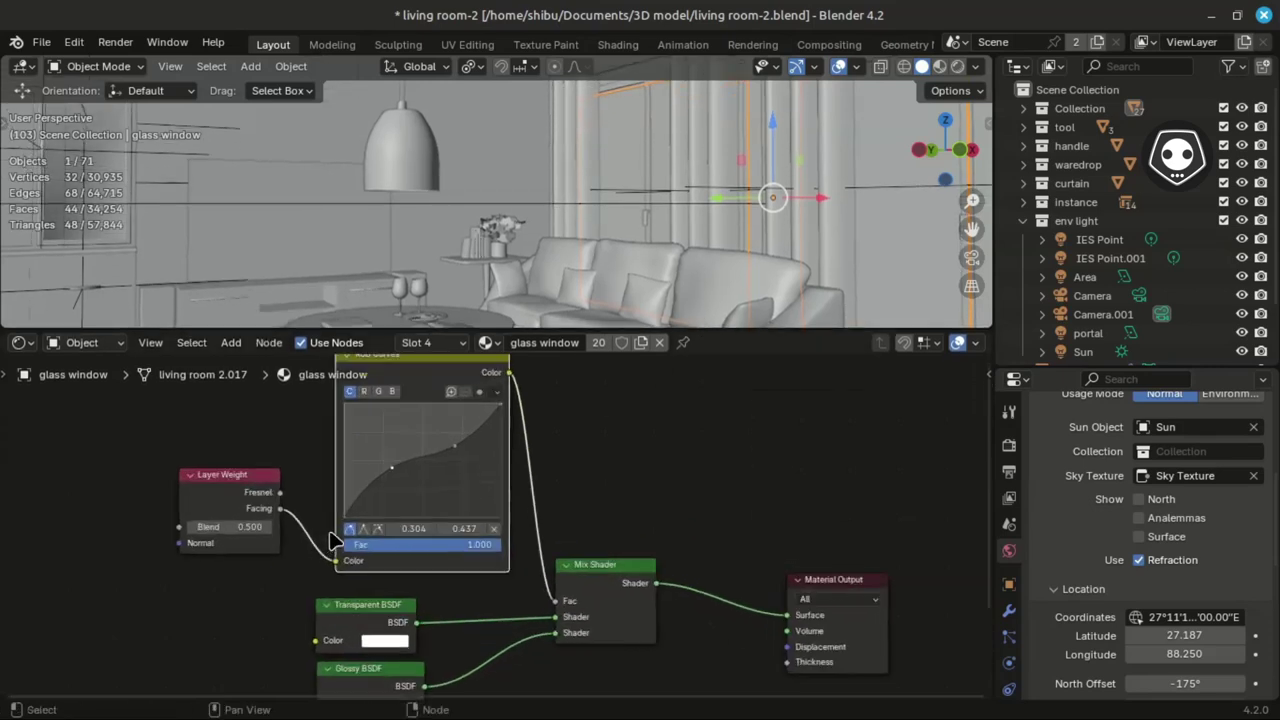
{"action": "scroll", "coordinate": [363, 508], "scroll_direction": "up", "scroll_amount": 1}
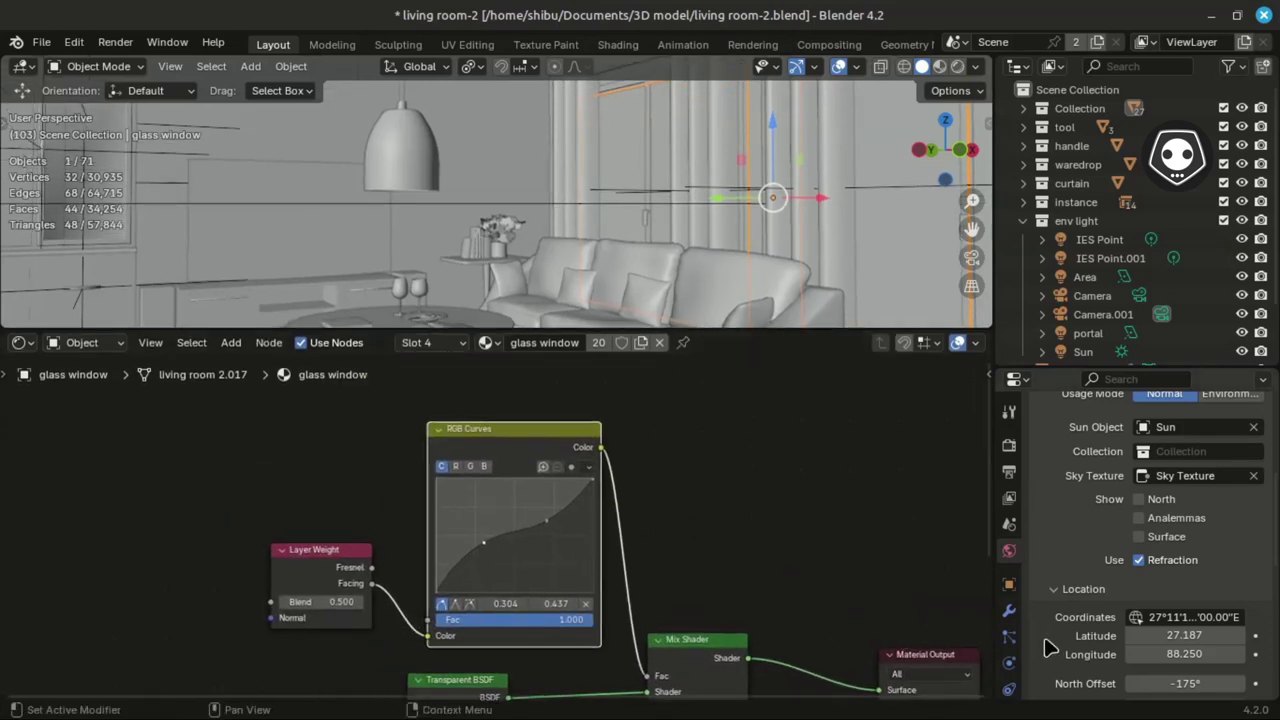
{"action": "middle_click_drag", "start_coordinate": [549, 593], "coordinate": [523, 559]}
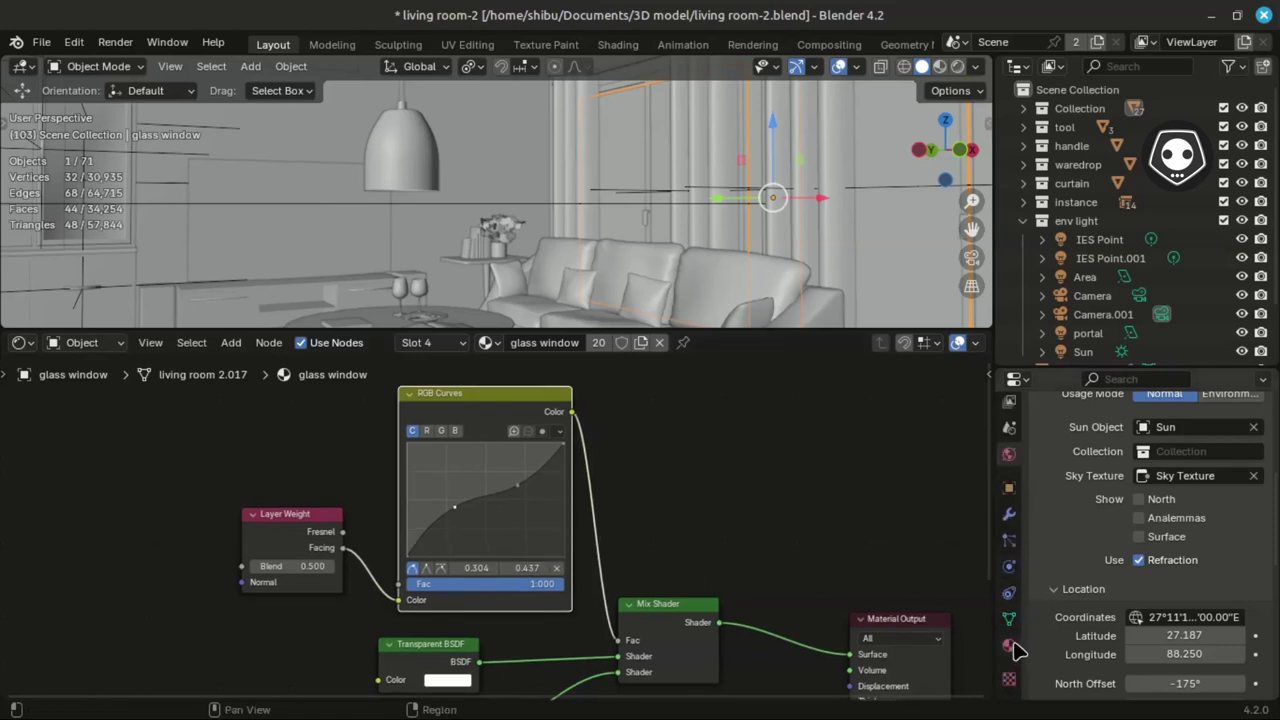
{"action": "left_click", "coordinate": [1009, 644]}
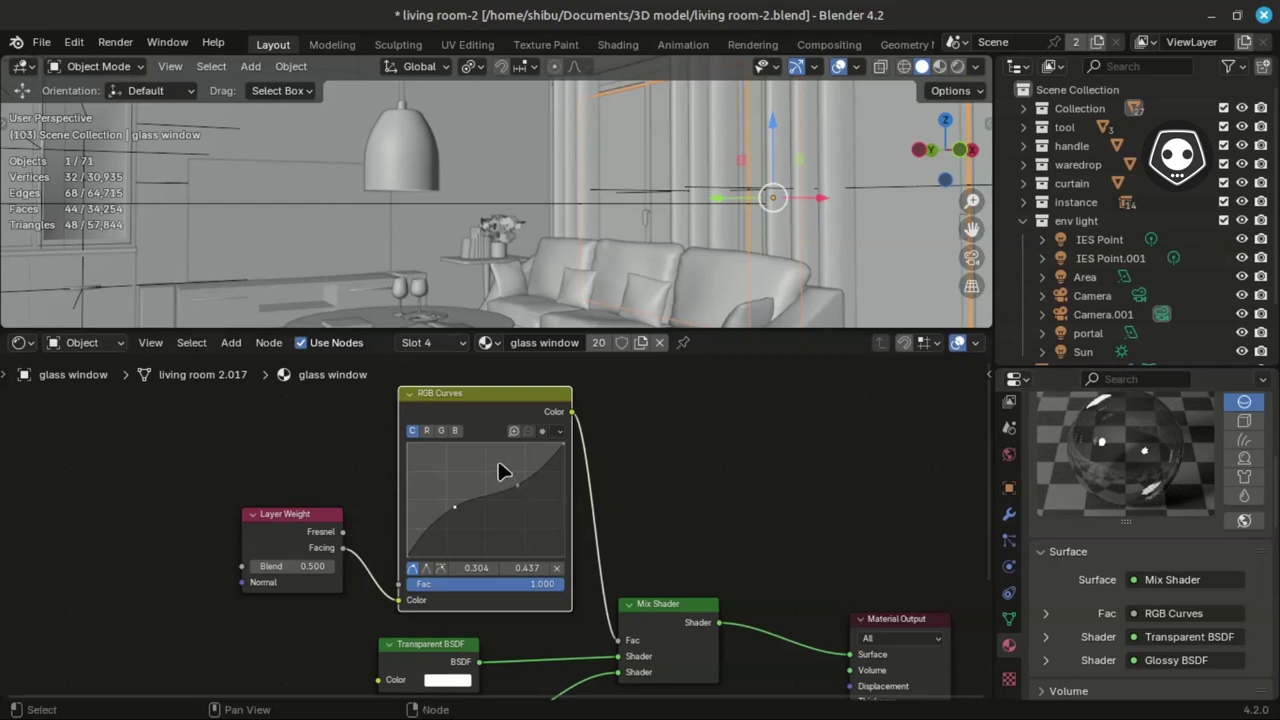
- Move the Transparent BSDF node slightly left beside the Glossy BSDF
{"action": "middle_click_drag", "start_coordinate": [482, 659], "coordinate": [430, 528]}
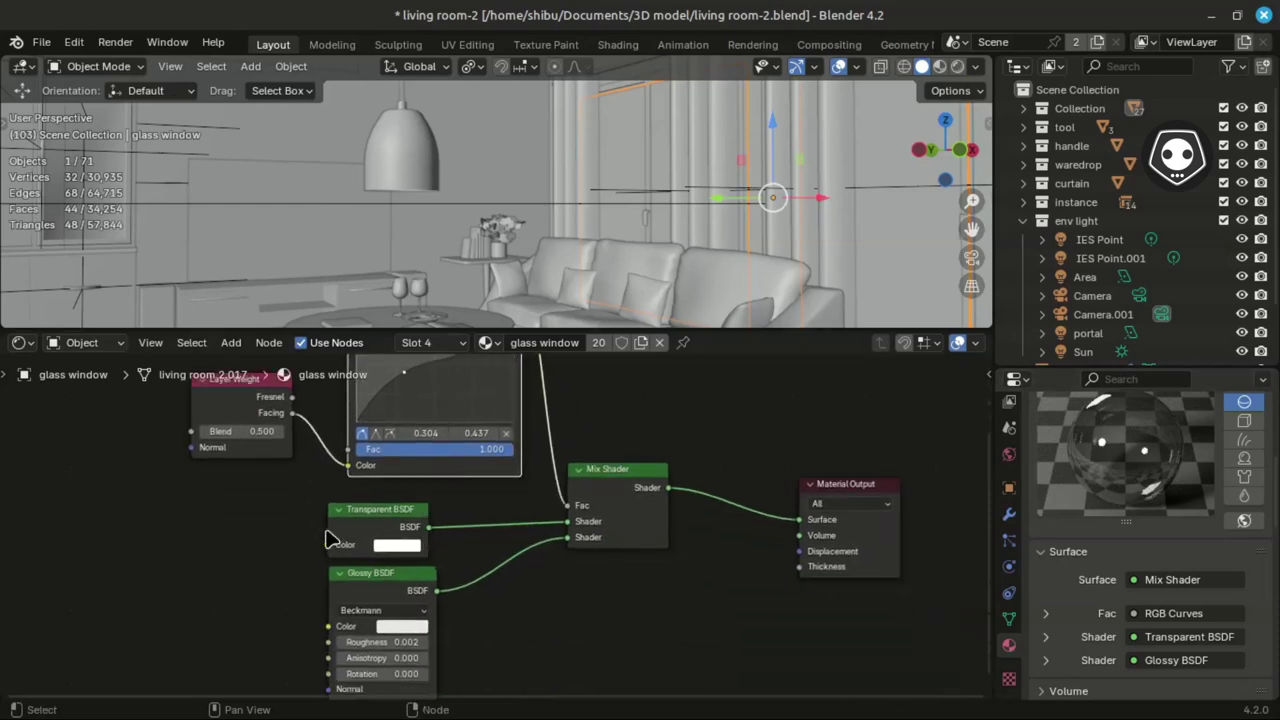
{"action": "scroll", "coordinate": [430, 530], "scroll_direction": "up", "scroll_amount": 2}
{"action": "left_click_drag", "start_coordinate": [285, 507], "coordinate": [252, 501]}
{"action": "middle_click_drag", "start_coordinate": [372, 604], "coordinate": [393, 486]}
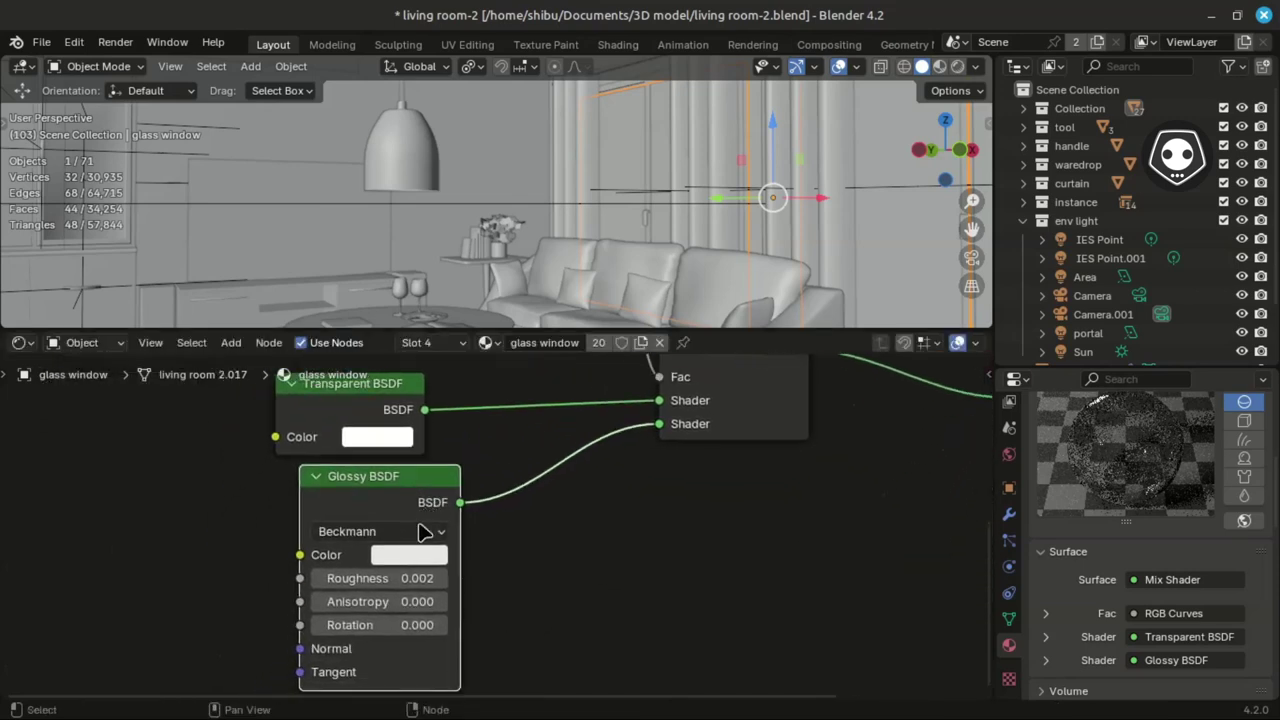
- Leave Glossy roughness at 0.002, collapse the preview, and move the Layer Weight node further left
{"action": "left_click", "coordinate": [395, 582]}
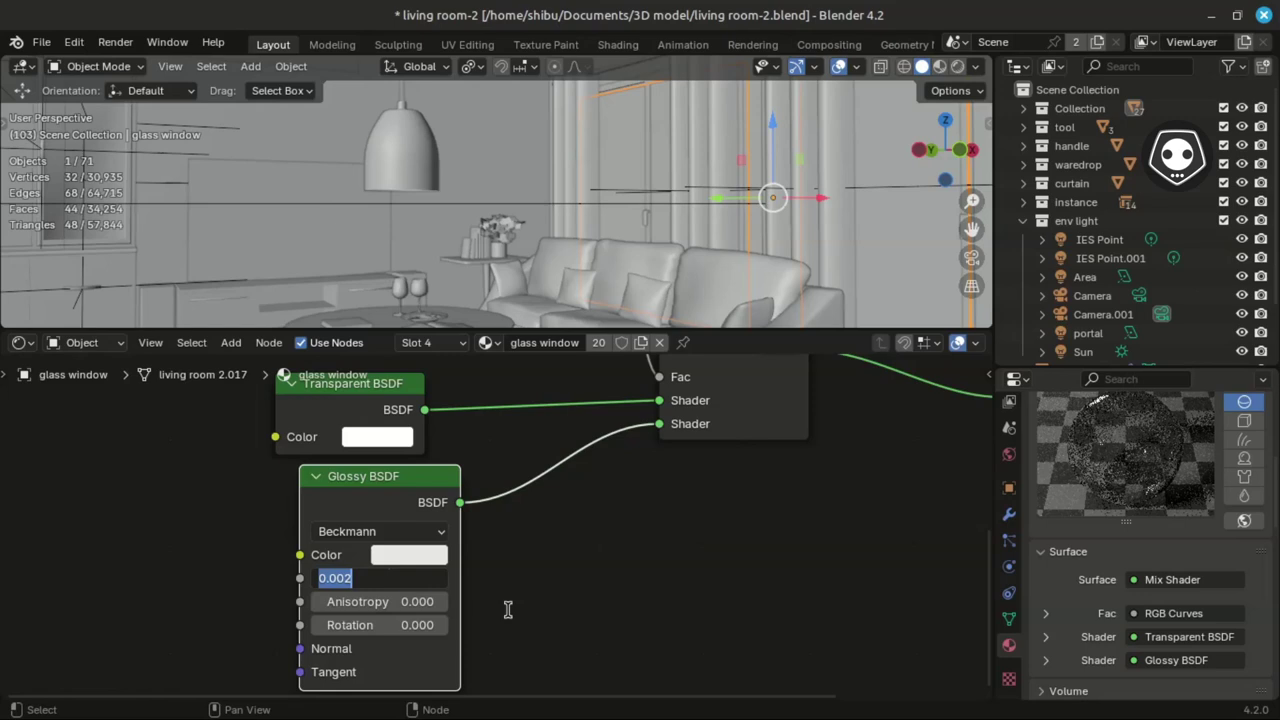
{"action": "key", "text": "Return"}
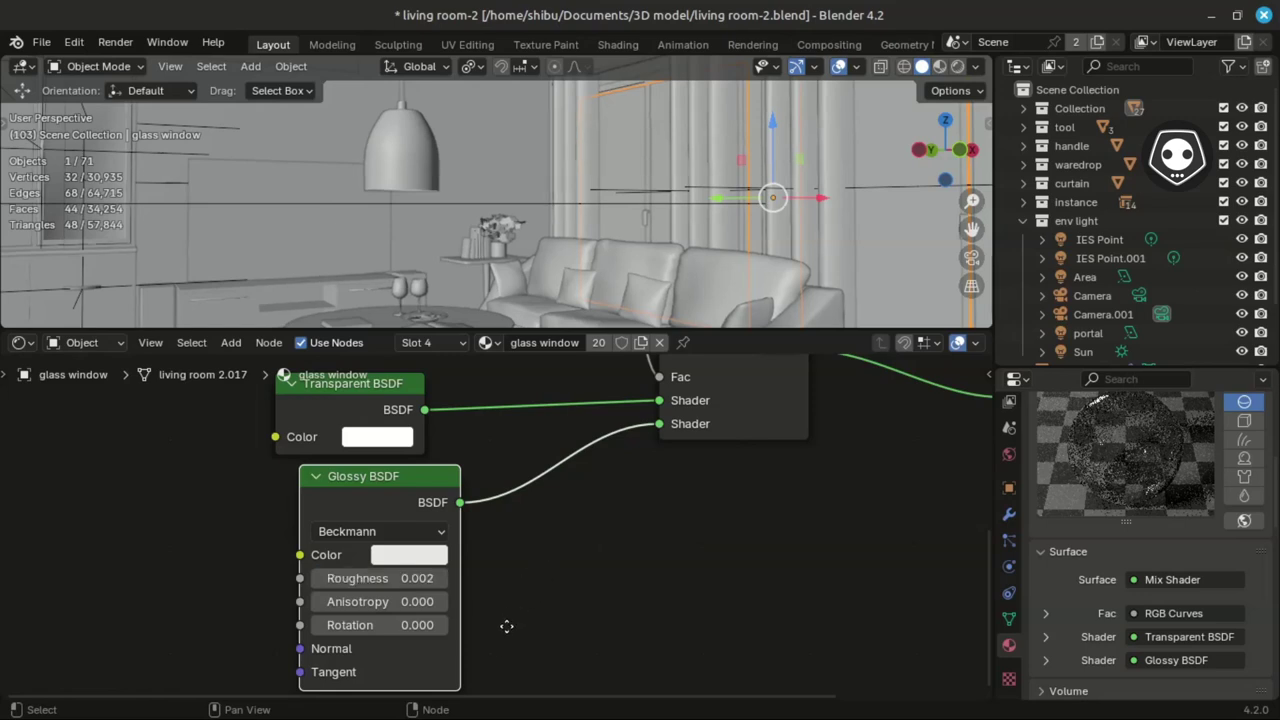
{"action": "scroll", "coordinate": [506, 626], "scroll_direction": "up", "scroll_amount": 6, "text": "shift"}
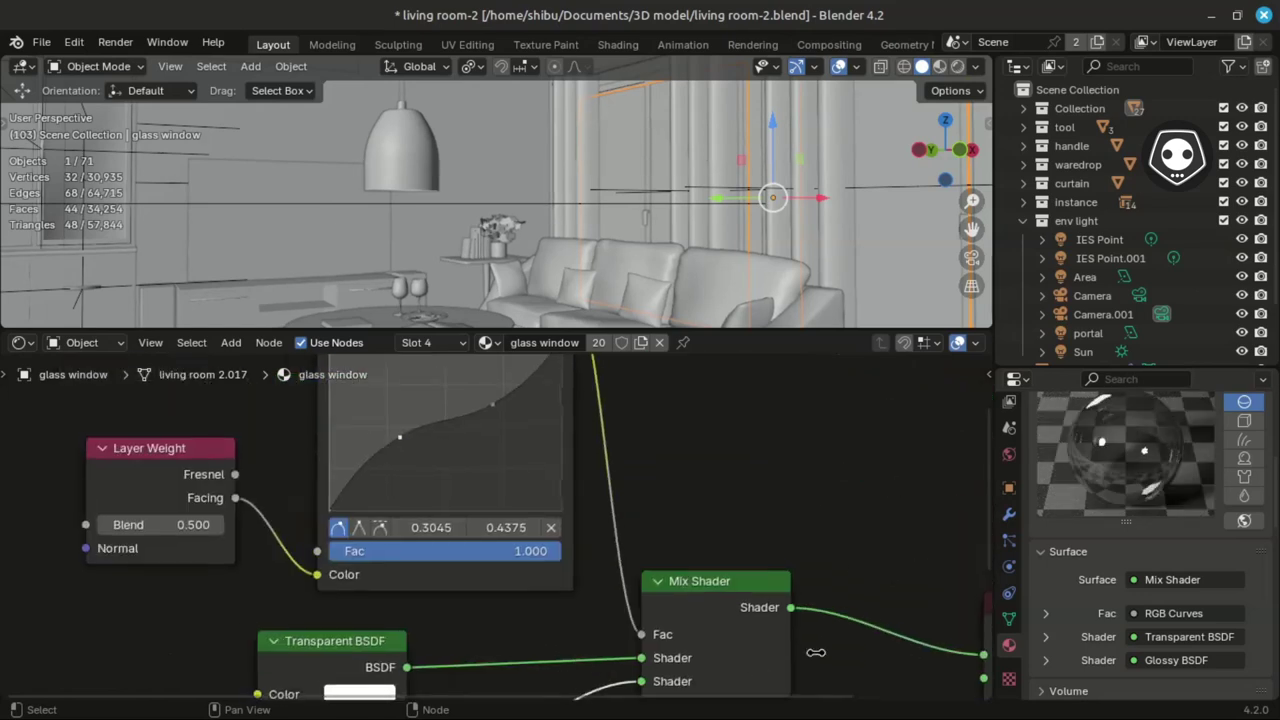
{"action": "scroll", "coordinate": [1058, 545], "scroll_direction": "up", "scroll_amount": 3}
{"action": "left_click", "coordinate": [1050, 468]}
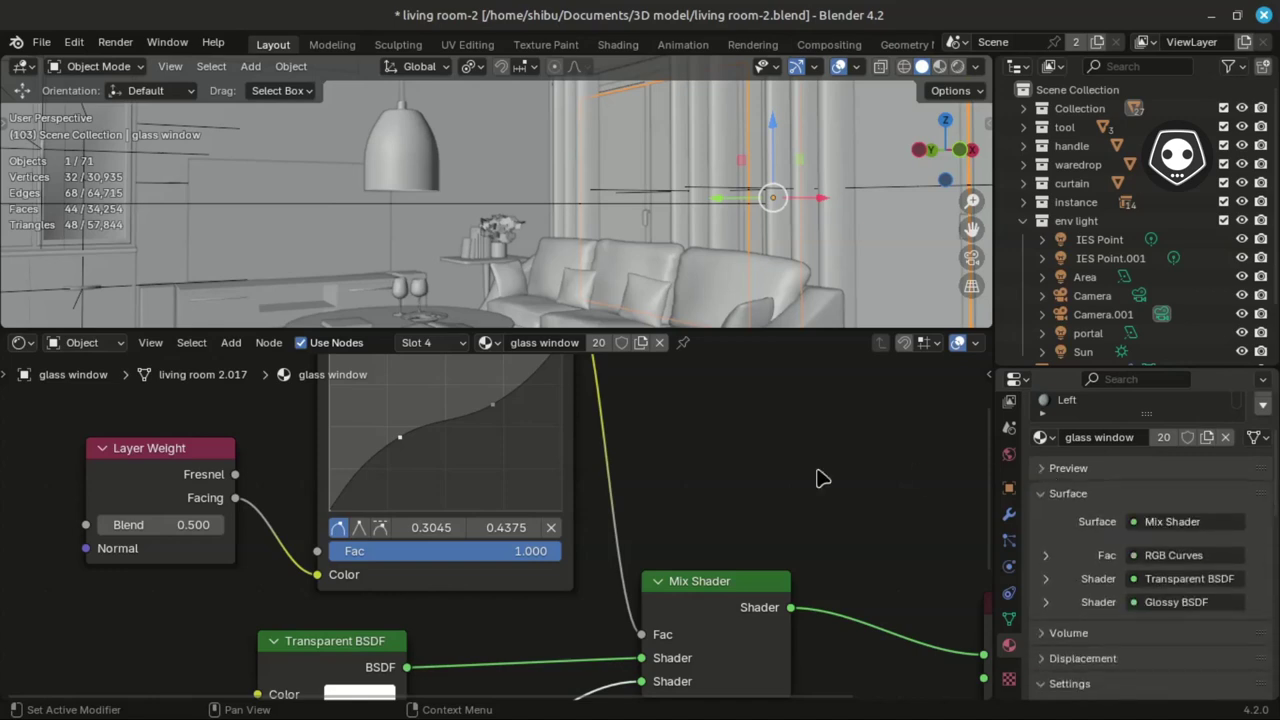
{"action": "middle_click_drag", "start_coordinate": [817, 479], "coordinate": [767, 471]}
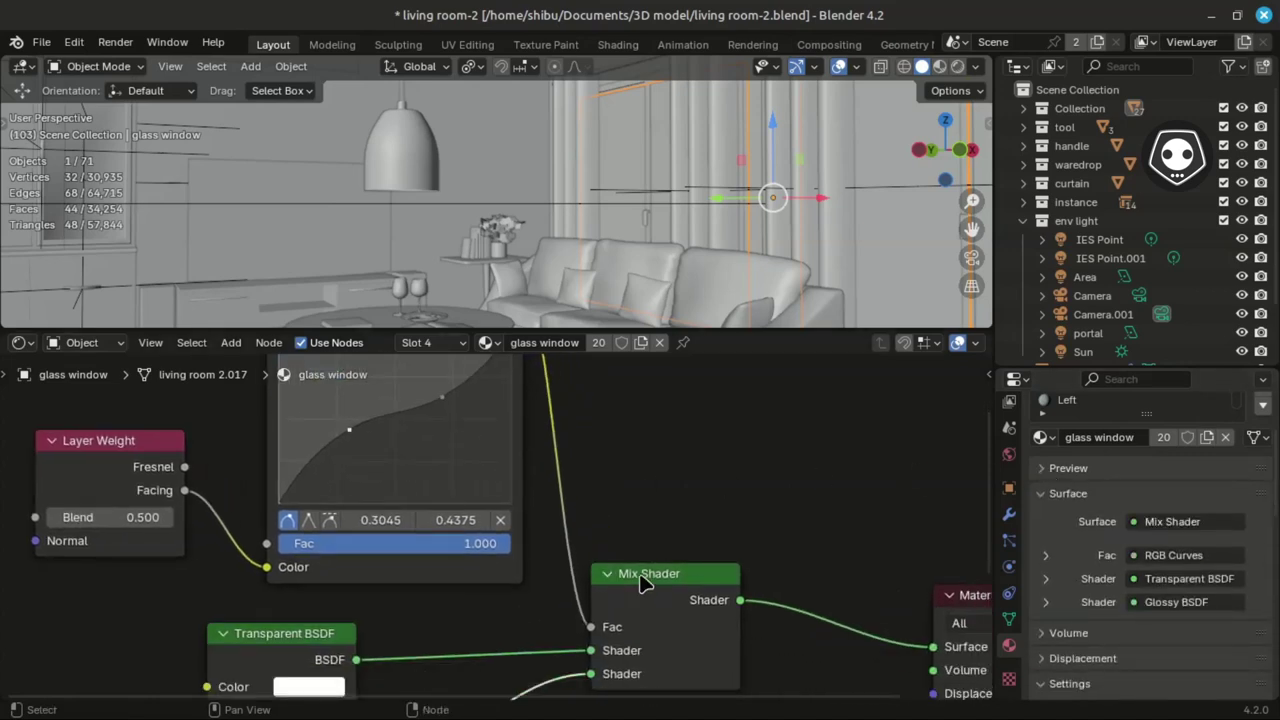
{"action": "scroll", "coordinate": [334, 630], "scroll_direction": "left", "scroll_amount": 5, "text": "ctrl"}
{"action": "scroll", "coordinate": [334, 630], "scroll_direction": "up", "scroll_amount": 3, "text": "shift"}
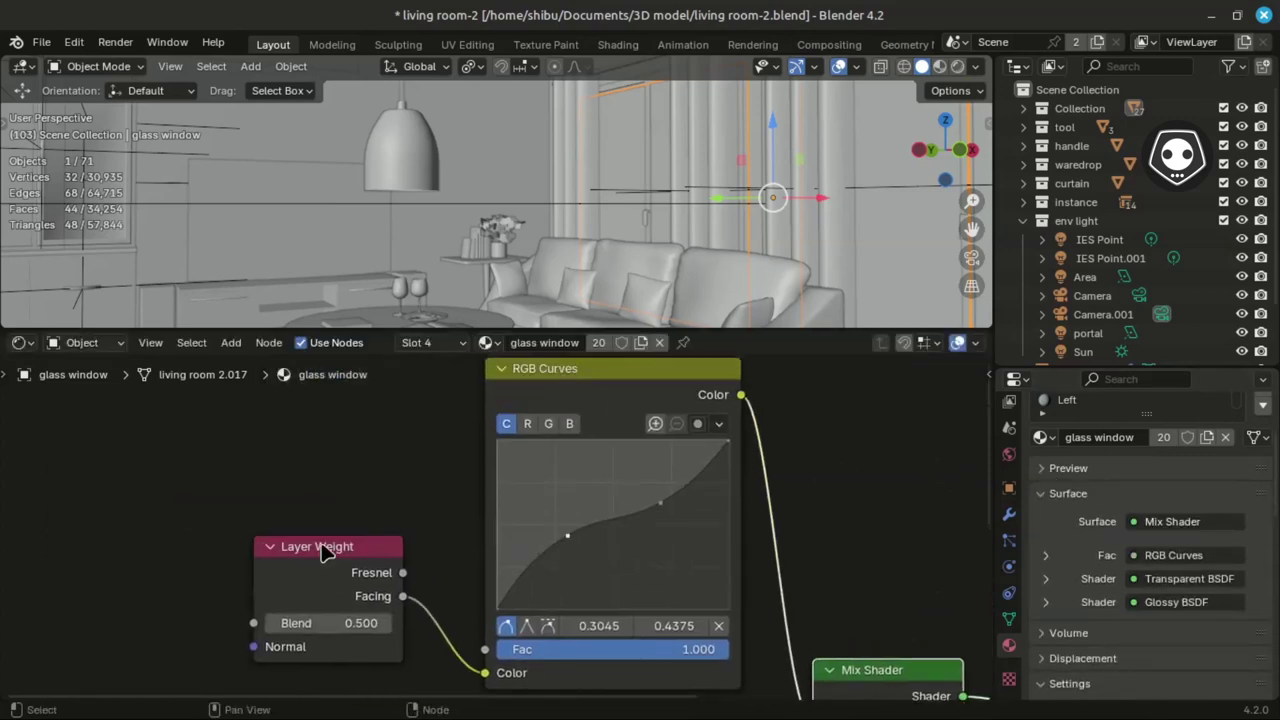
{"action": "left_click_drag", "start_coordinate": [322, 553], "coordinate": [246, 537]}
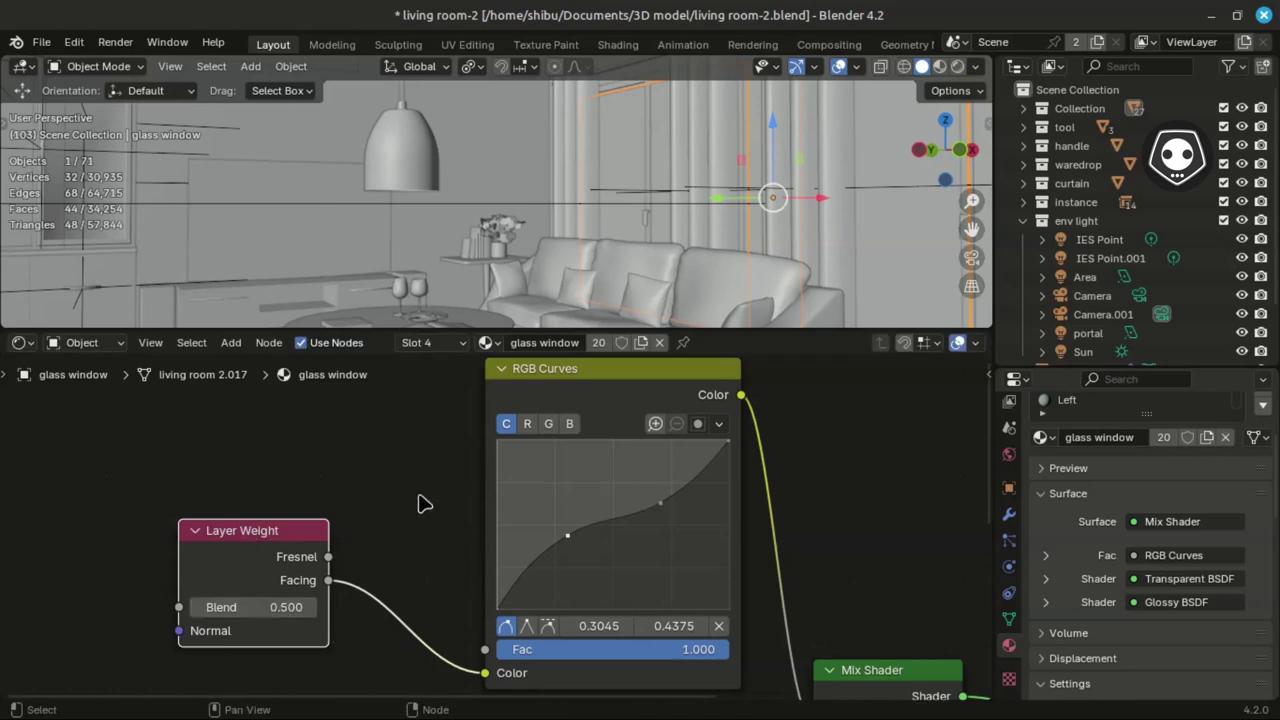
- Check the RGB Curves node's red and combined channel curves and reframe the shader network
{"action": "scroll", "coordinate": [420, 503], "scroll_direction": "right", "scroll_amount": 2, "text": "ctrl"}
{"action": "scroll", "coordinate": [394, 514], "scroll_direction": "up", "scroll_amount": 2, "text": "shift"}
{"action": "left_click", "coordinate": [495, 415]}
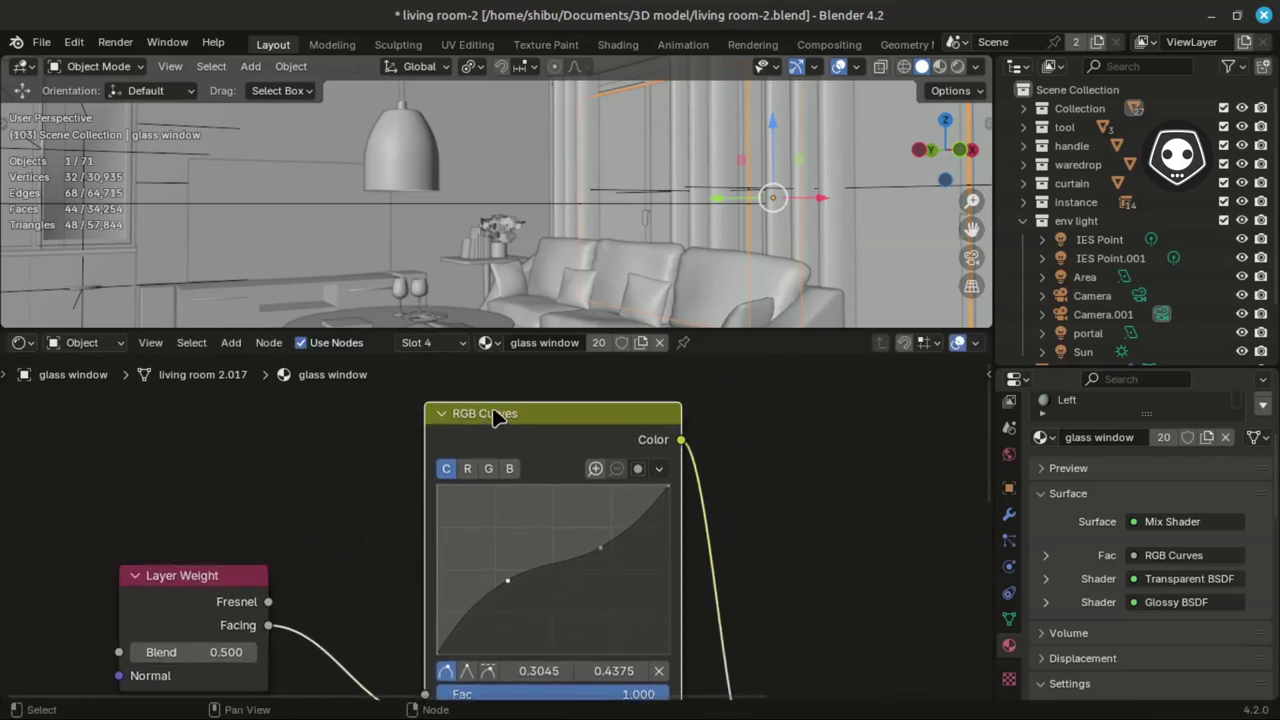
{"action": "middle_click_drag", "start_coordinate": [529, 534], "coordinate": [497, 497]}
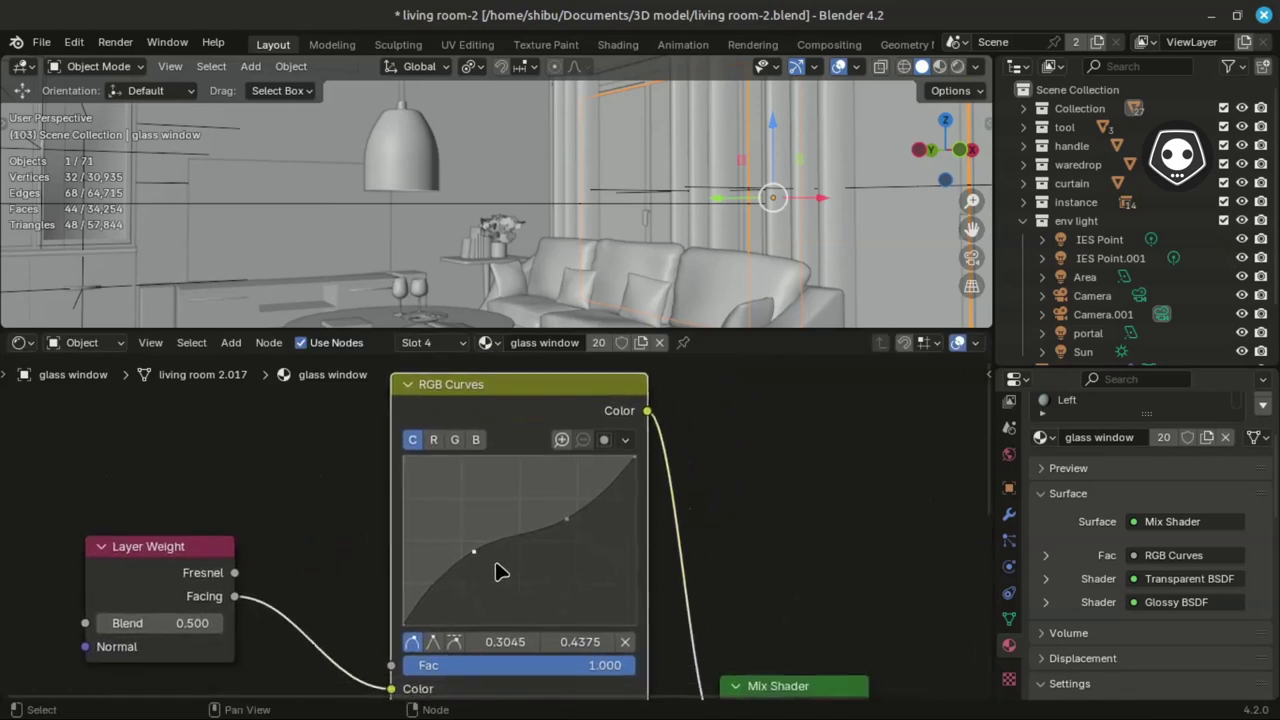
{"action": "left_click", "coordinate": [433, 440]}
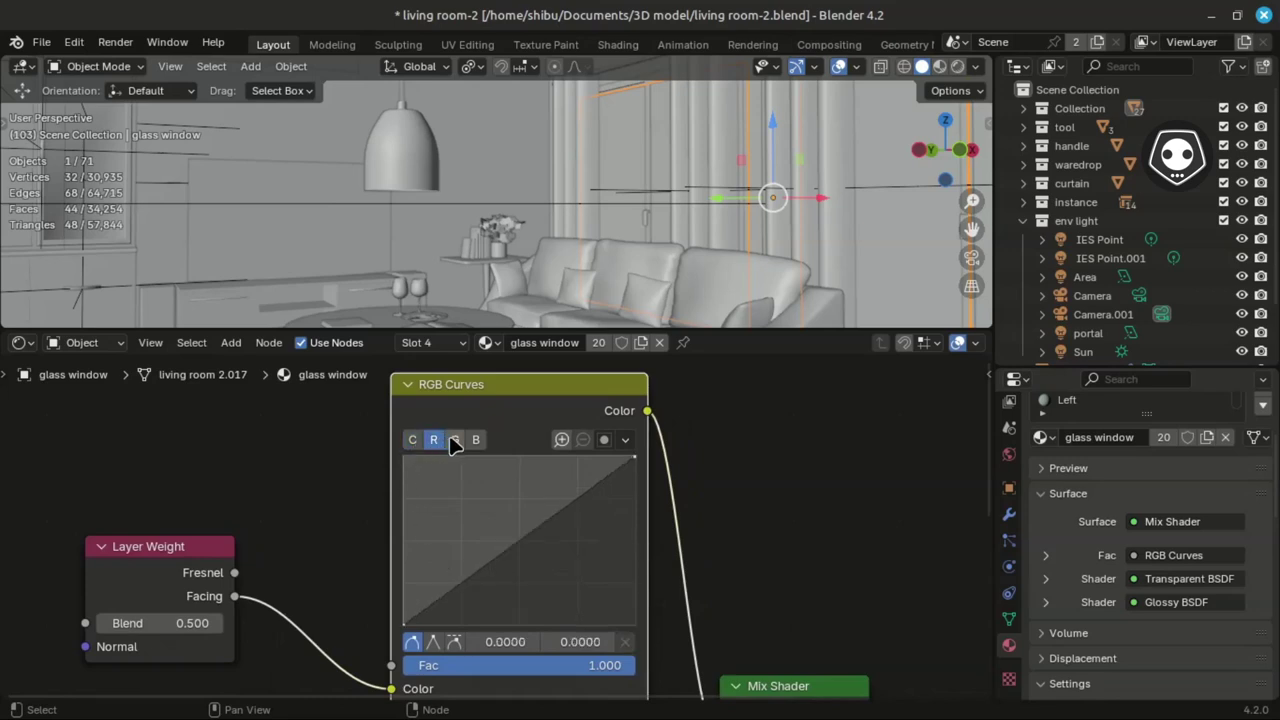
{"action": "left_click", "coordinate": [410, 440]}
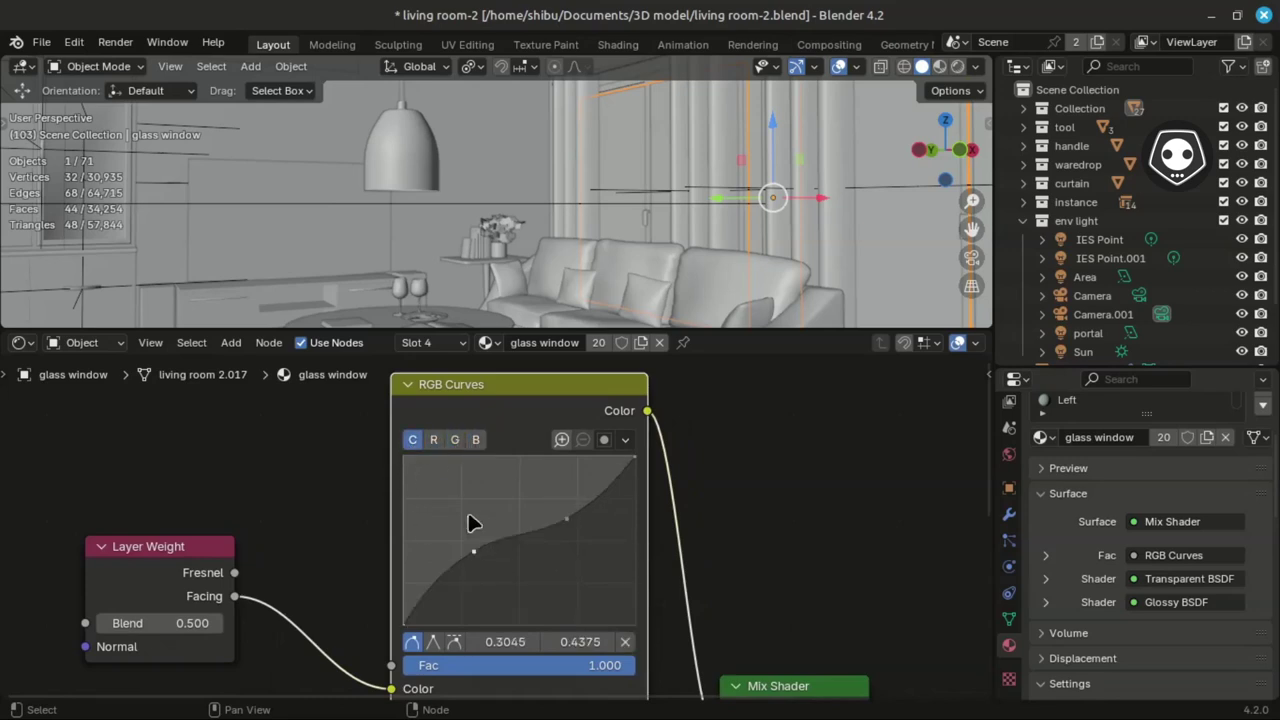
{"action": "middle_click_drag", "start_coordinate": [463, 546], "coordinate": [435, 525]}
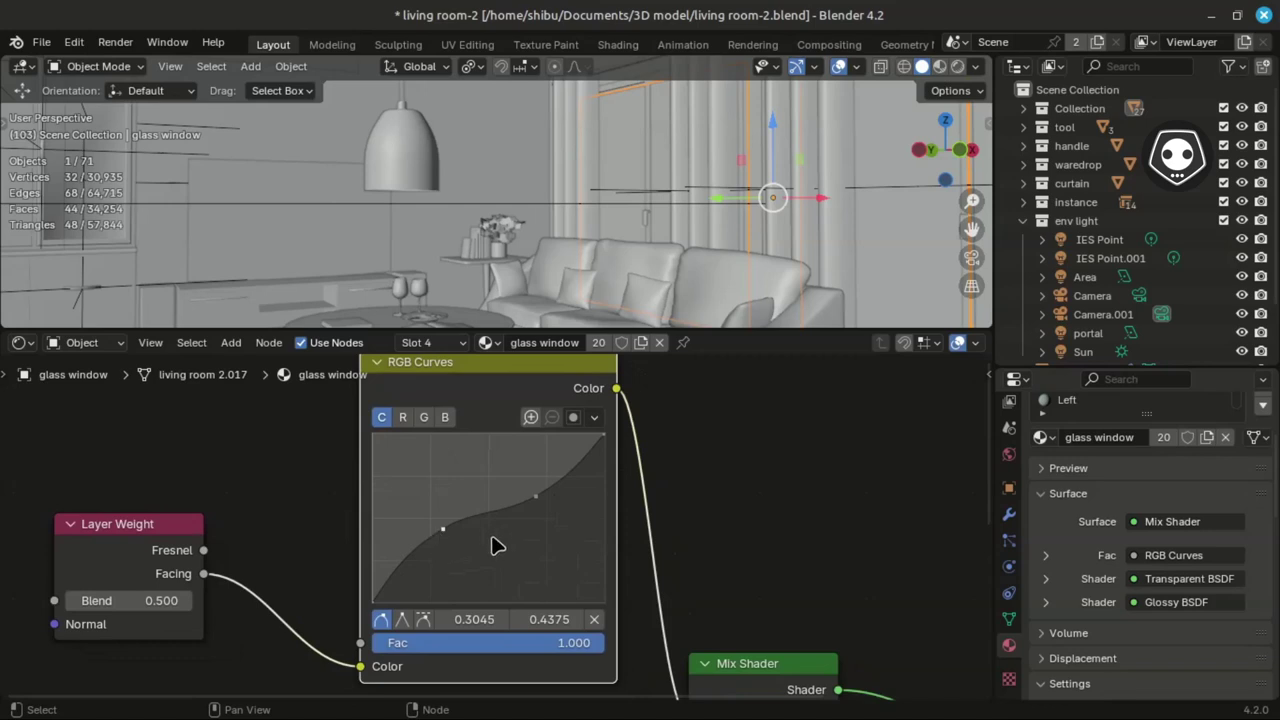
{"action": "middle_click_drag", "start_coordinate": [529, 534], "coordinate": [504, 551]}
{"action": "scroll", "coordinate": [447, 547], "scroll_direction": "down", "scroll_amount": 3}
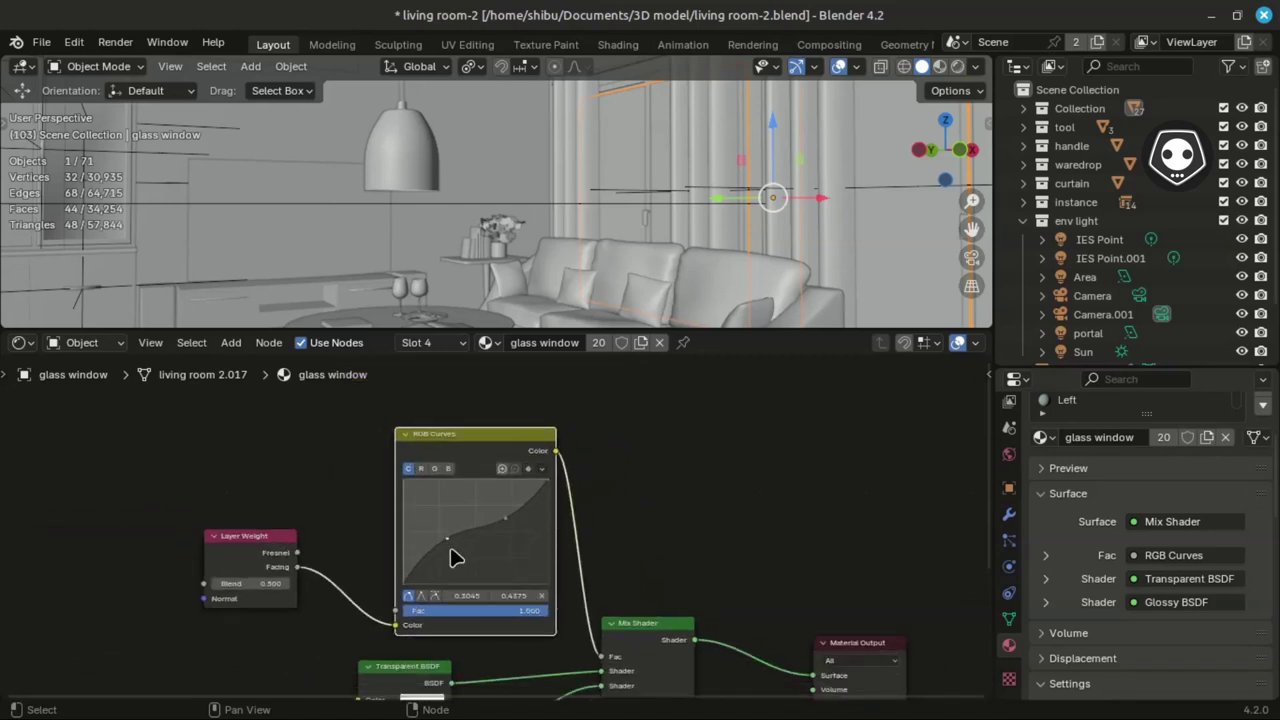
{"action": "middle_click_drag", "start_coordinate": [455, 558], "coordinate": [419, 502]}
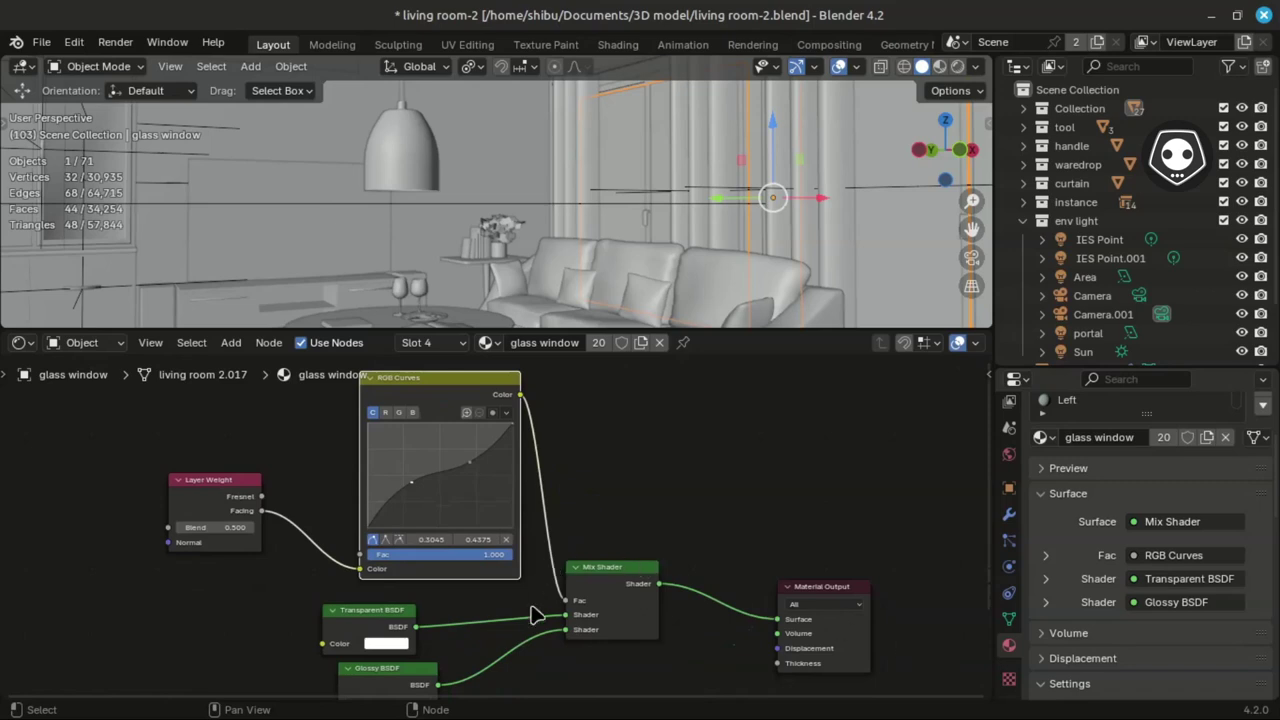
{"action": "middle_click_drag", "start_coordinate": [533, 614], "coordinate": [543, 574]}
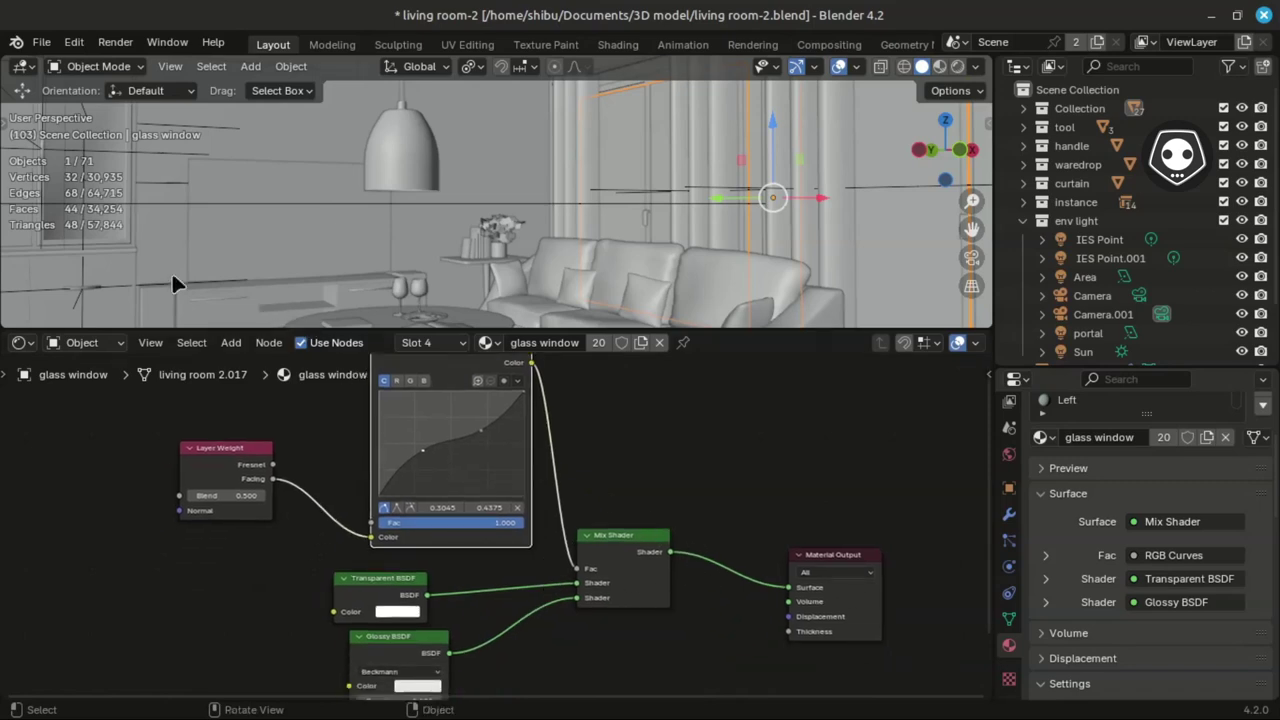
{"action": "middle_click_drag", "start_coordinate": [162, 254], "coordinate": [226, 205]}
- Select the almirah body and turn off the Statistics viewport overlay
{"action": "left_click", "coordinate": [212, 188]}
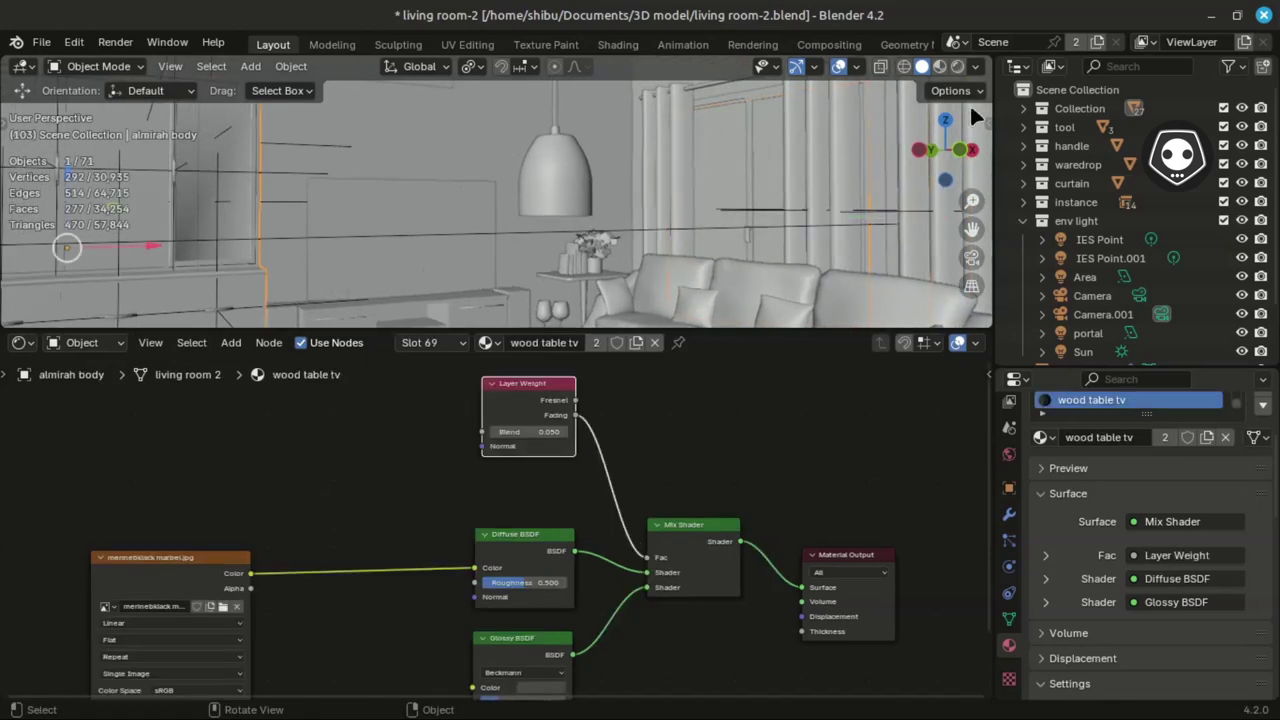
{"action": "left_click", "coordinate": [856, 66]}
{"action": "left_click", "coordinate": [741, 219]}
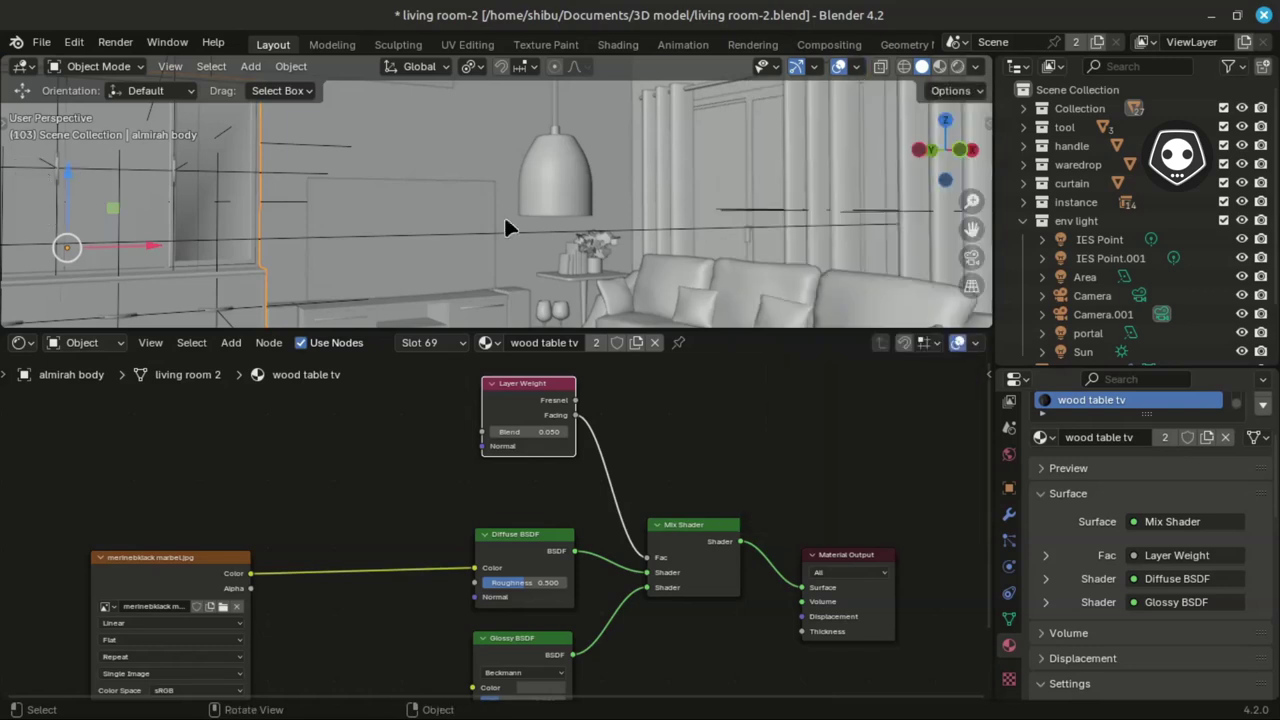
- Enlarge the 3D view, orbit close to the almirah, and enter Edit Mode
{"action": "left_click_drag", "start_coordinate": [780, 328], "coordinate": [775, 406]}
{"action": "middle_click_drag", "start_coordinate": [258, 246], "coordinate": [645, 243]}
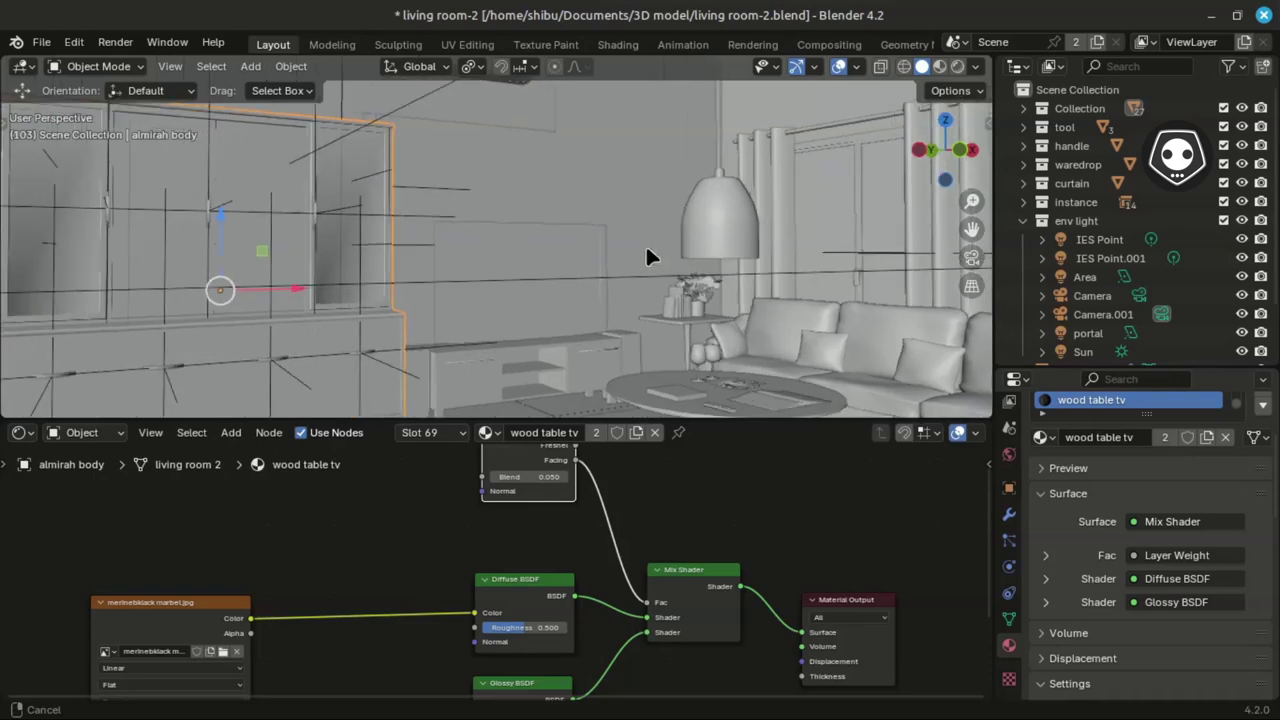
{"action": "middle_click_drag", "start_coordinate": [323, 322], "coordinate": [768, 290]}
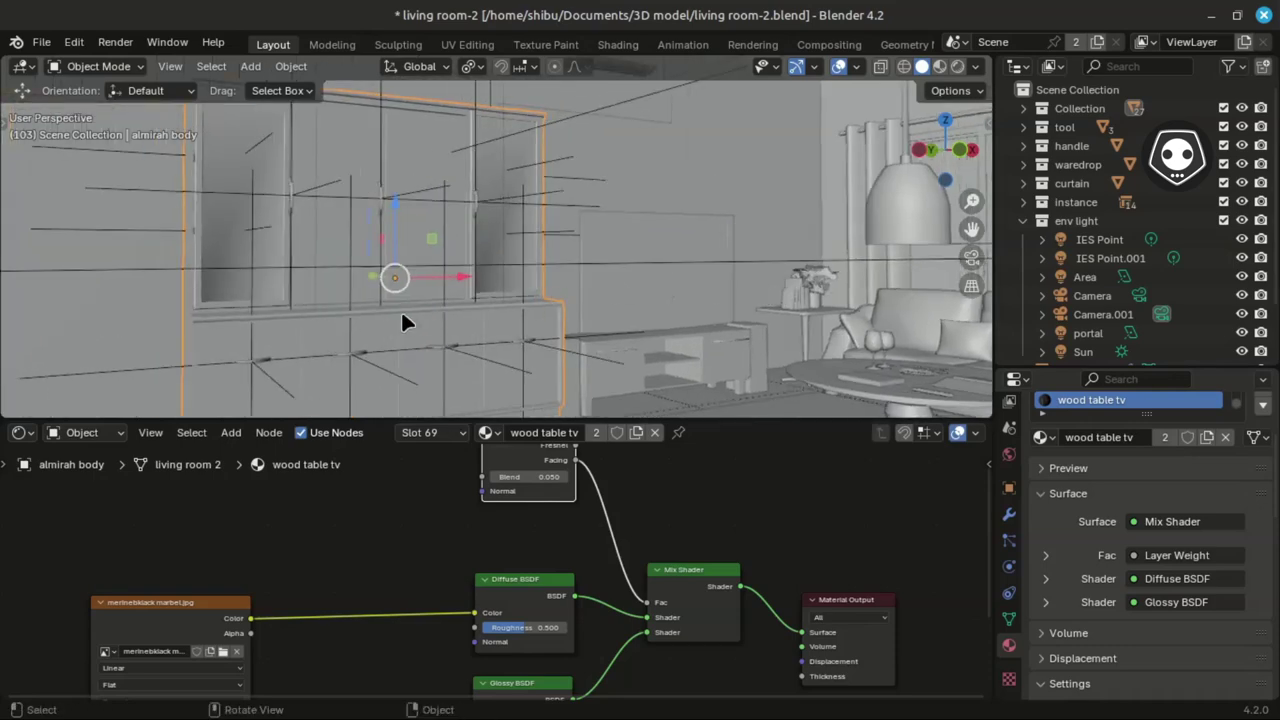
{"action": "key", "text": "Tab"}
- Pick the almirah's left glass pane and expand the glass almirah material's sphere preview
{"action": "left_click", "coordinate": [246, 222]}
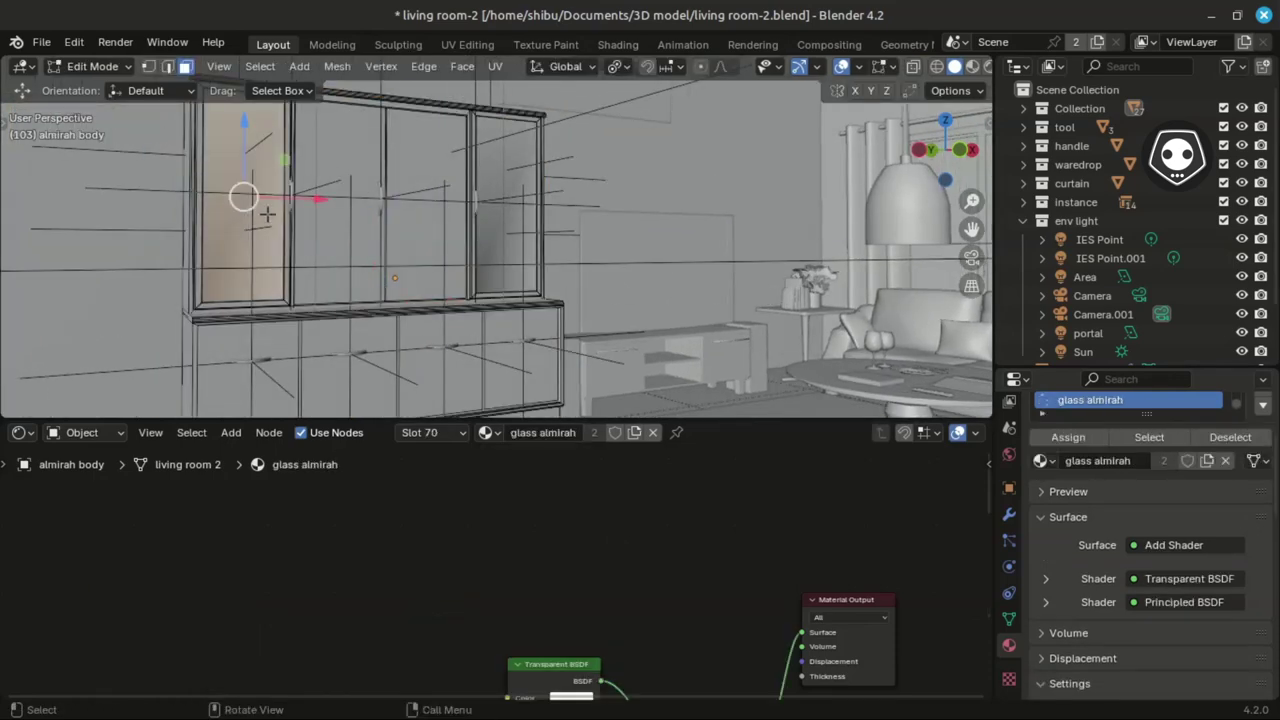
{"action": "scroll", "coordinate": [566, 620], "scroll_direction": "down", "scroll_amount": 2}
{"action": "scroll", "coordinate": [563, 594], "scroll_direction": "down", "scroll_amount": 2, "text": "shift"}
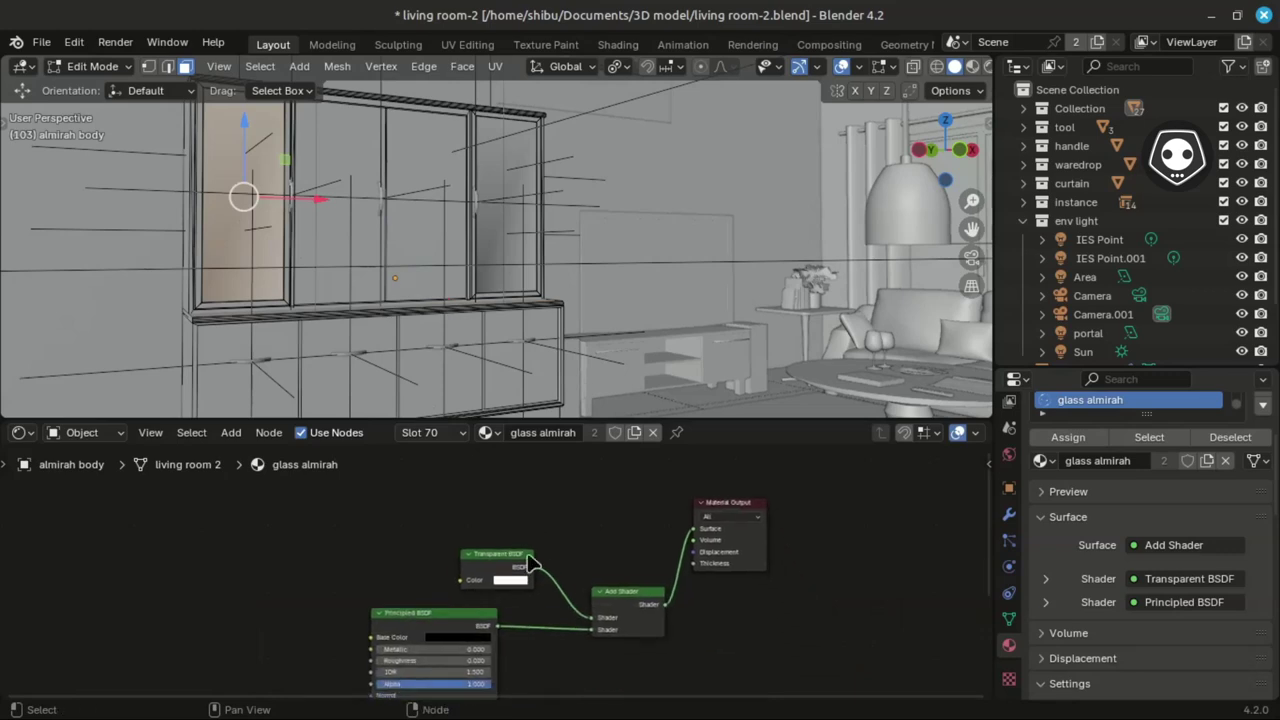
{"action": "scroll", "coordinate": [480, 620], "scroll_direction": "down", "scroll_amount": 4, "text": "shift"}
{"action": "scroll", "coordinate": [512, 517], "scroll_direction": "up", "scroll_amount": 4}
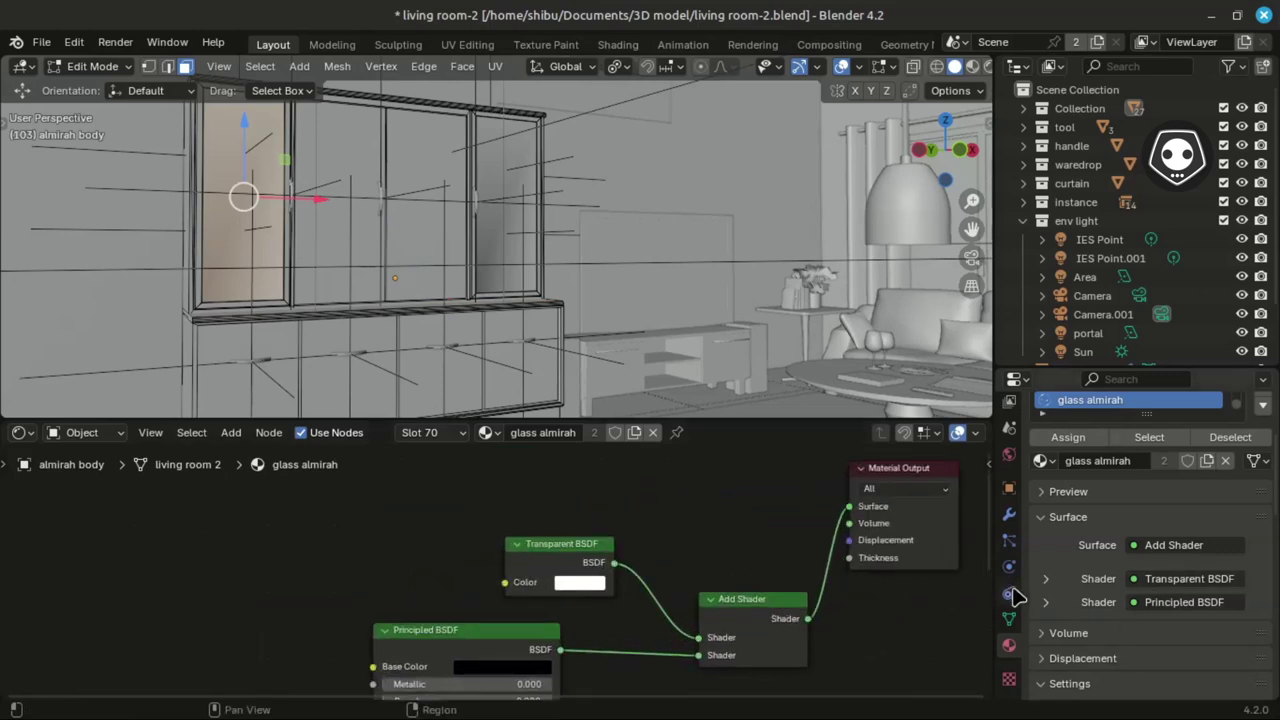
{"action": "left_click", "coordinate": [1046, 494]}
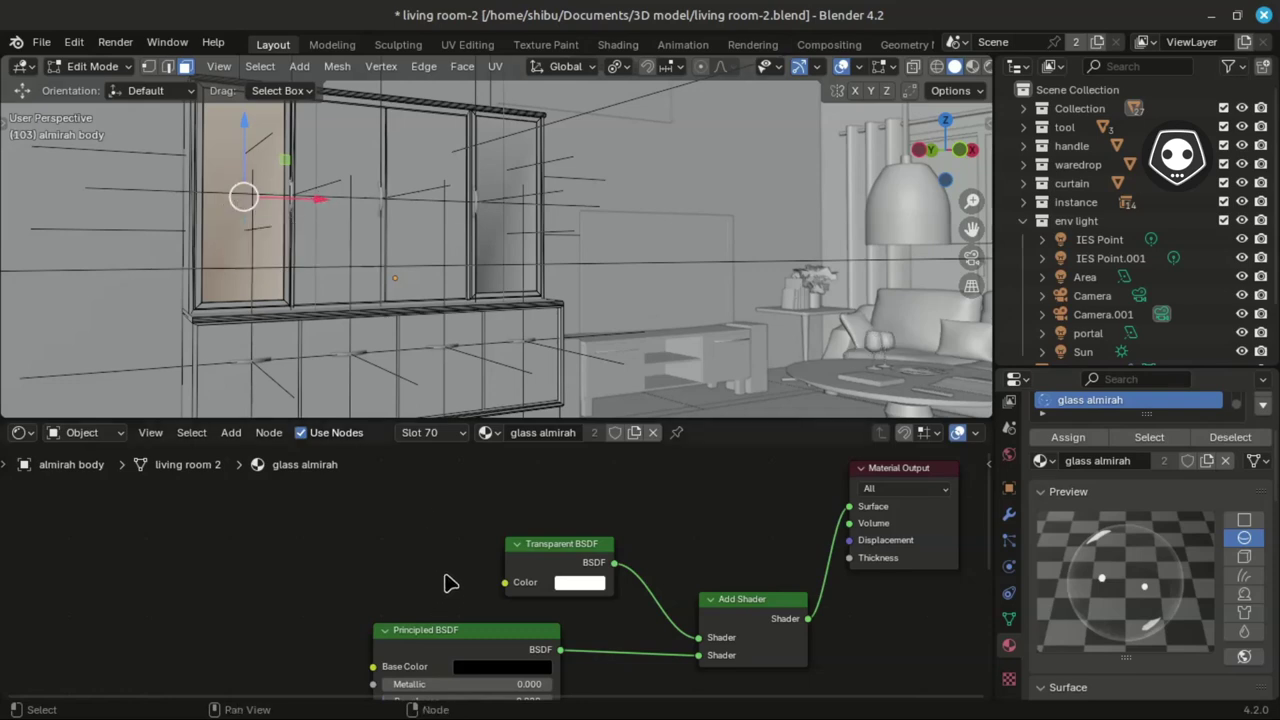
- Rearrange the glass almirah's Add Shader and Transparent BSDF nodes in the node tree
{"action": "middle_click_drag", "start_coordinate": [446, 580], "coordinate": [369, 549]}
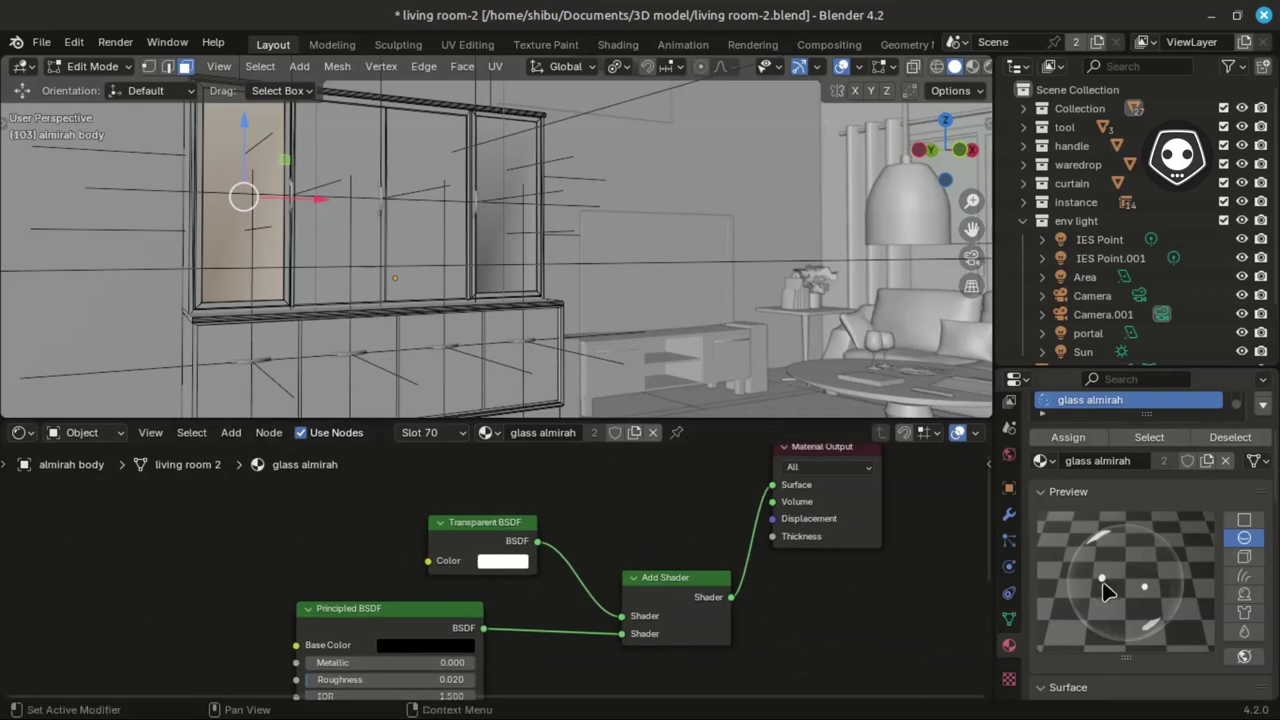
{"action": "middle_click_drag", "start_coordinate": [654, 538], "coordinate": [633, 545]}
{"action": "scroll", "coordinate": [633, 545], "scroll_direction": "up", "scroll_amount": 2}
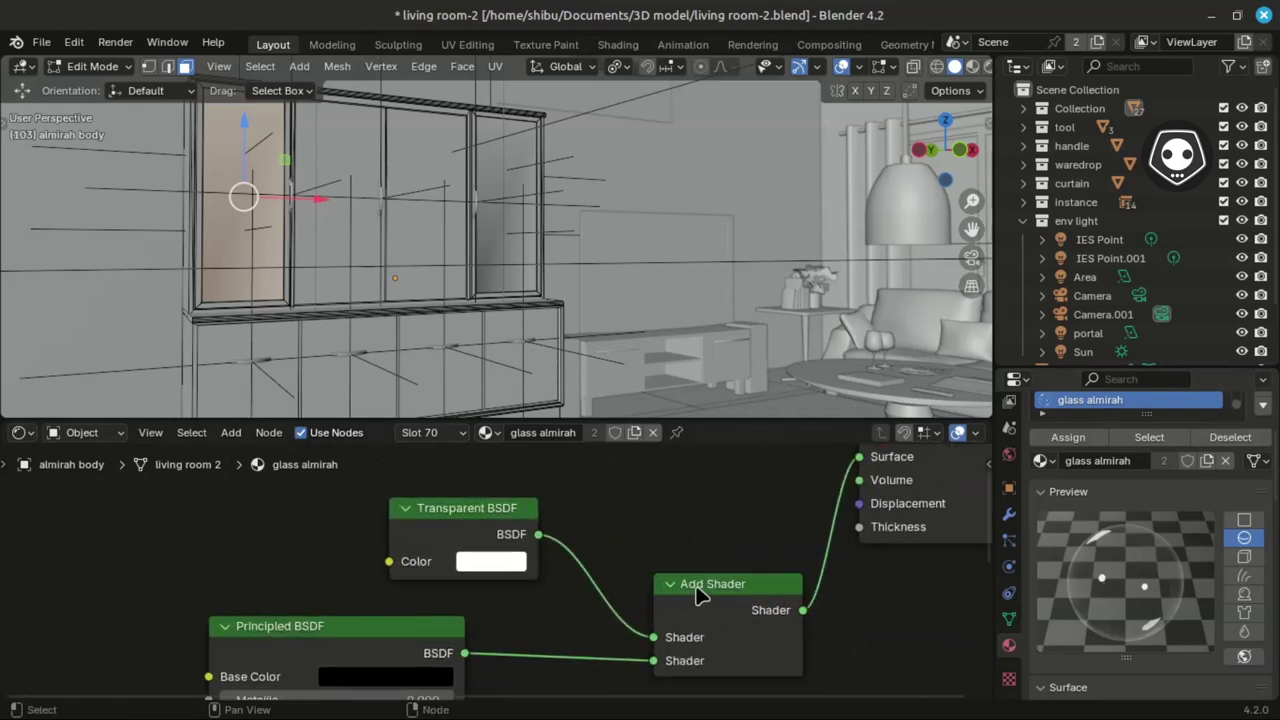
{"action": "left_click_drag", "start_coordinate": [680, 586], "coordinate": [667, 549]}
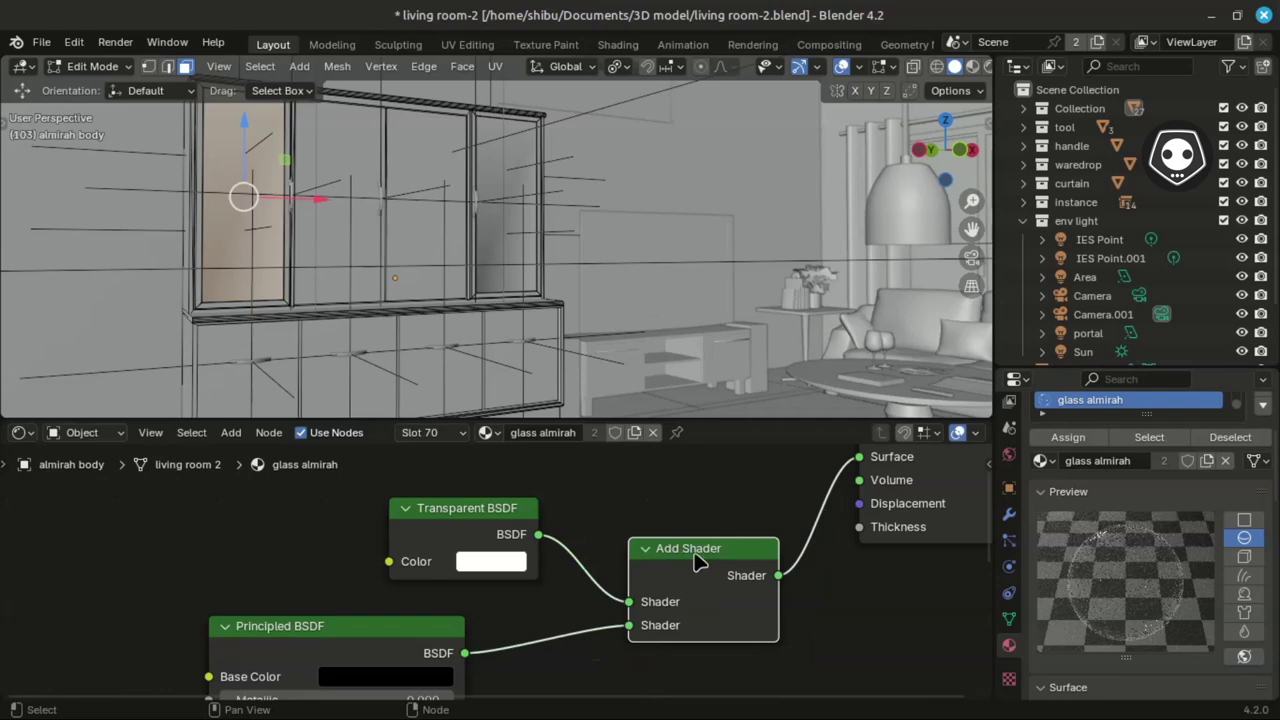
{"action": "middle_click_drag", "start_coordinate": [672, 555], "coordinate": [709, 568]}
{"action": "left_click", "coordinate": [412, 521]}
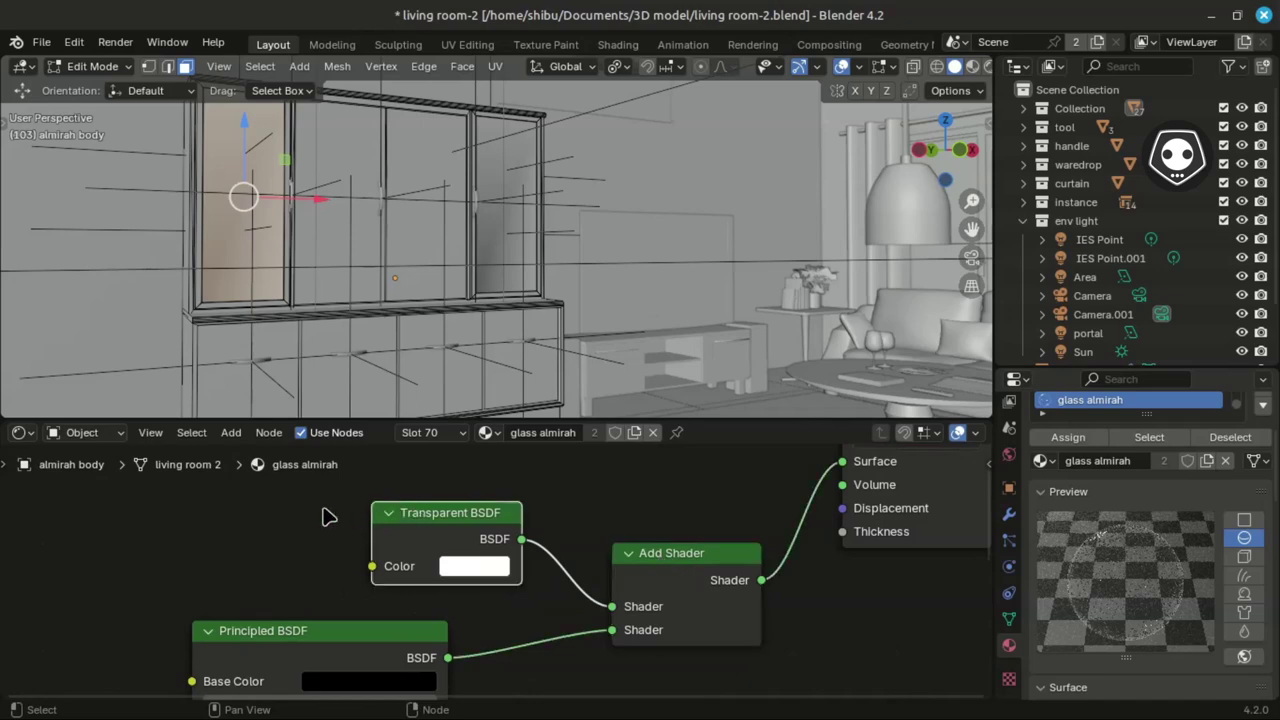
{"action": "left_click_drag", "start_coordinate": [420, 512], "coordinate": [340, 512]}
- Set the Principled BSDF base colour to a near-black 0.000419 grey
{"action": "middle_click_drag", "start_coordinate": [447, 657], "coordinate": [550, 584]}
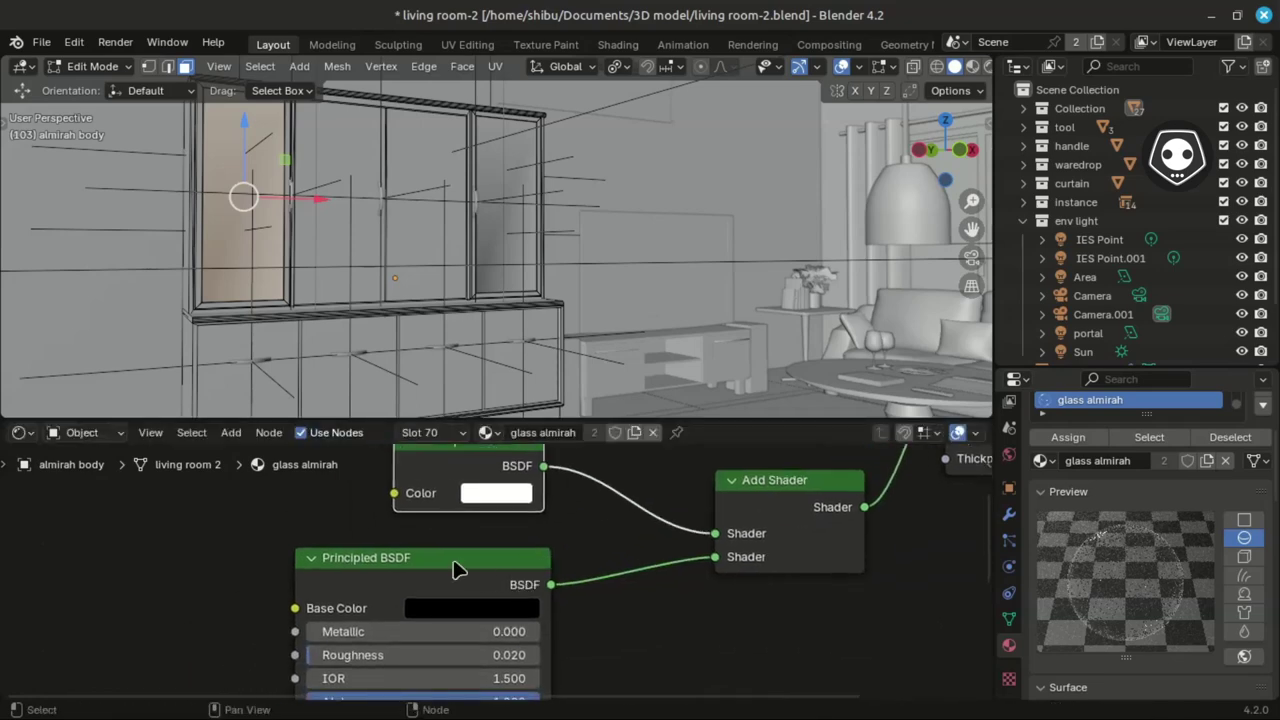
{"action": "scroll", "coordinate": [488, 573], "scroll_direction": "down", "scroll_amount": 5, "text": "shift"}
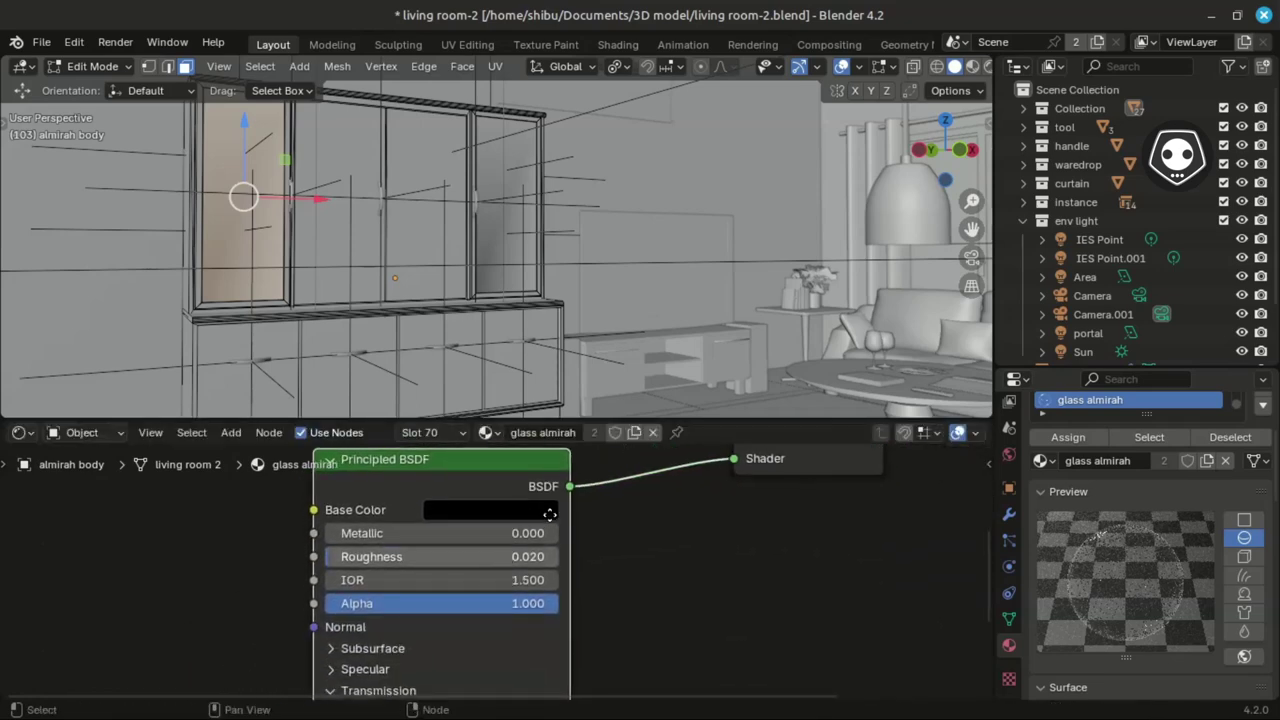
{"action": "scroll", "coordinate": [550, 512], "scroll_direction": "down", "scroll_amount": 2, "text": "shift"}
{"action": "middle_click_drag", "start_coordinate": [550, 510], "coordinate": [514, 607]}
{"action": "scroll", "coordinate": [486, 591], "scroll_direction": "down", "scroll_amount": 5, "text": "shift"}
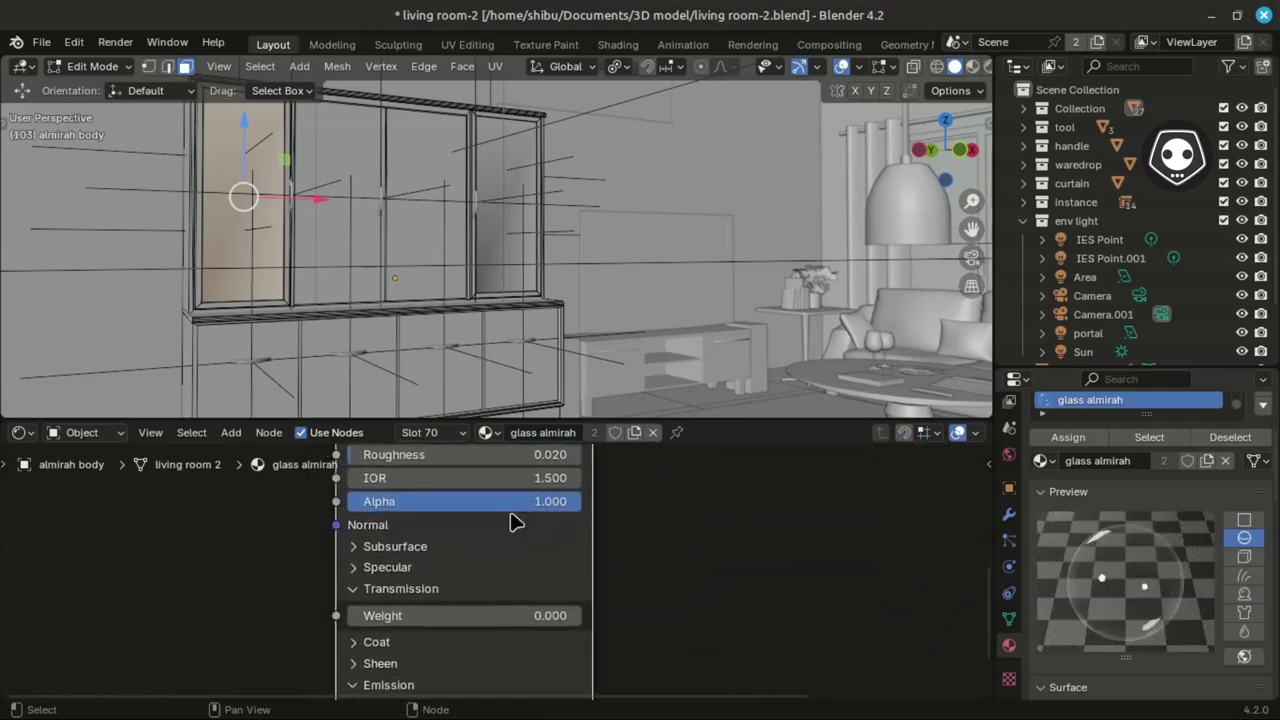
{"action": "scroll", "coordinate": [508, 617], "scroll_direction": "up", "scroll_amount": 1, "text": "shift"}
{"action": "scroll", "coordinate": [508, 617], "scroll_direction": "up", "scroll_amount": 4, "text": "shift"}
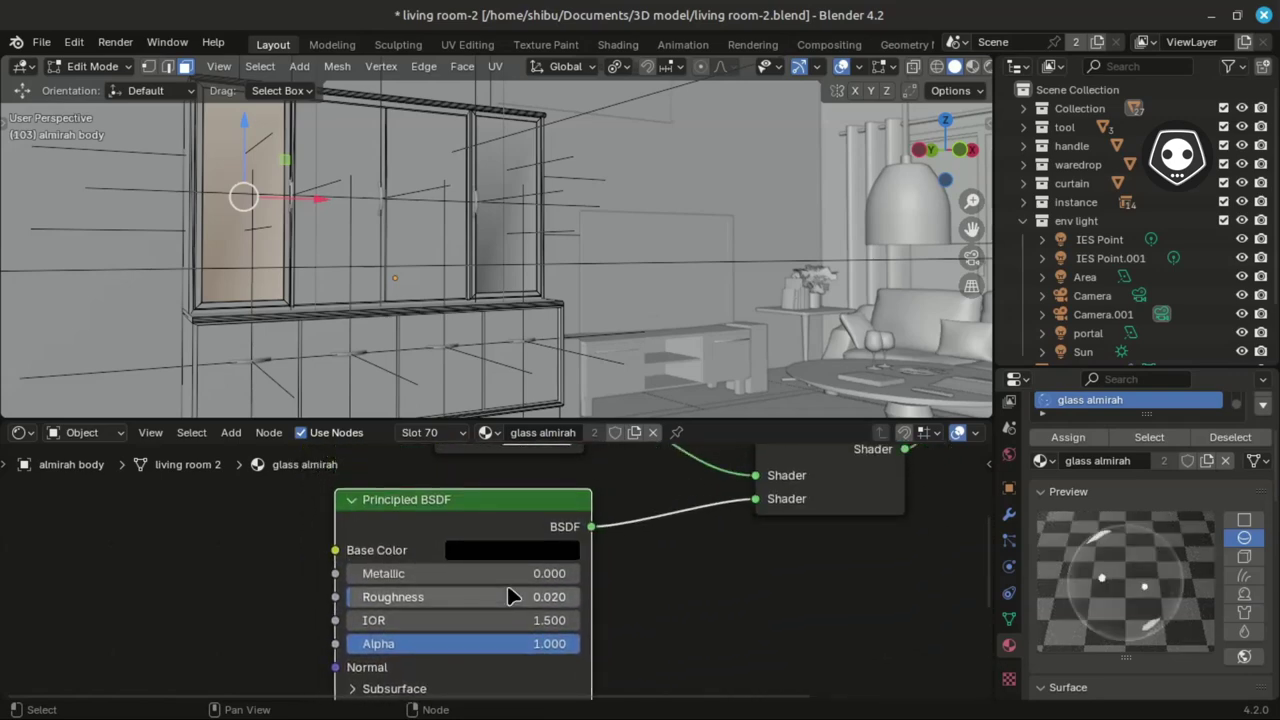
{"action": "left_click", "coordinate": [527, 554]}
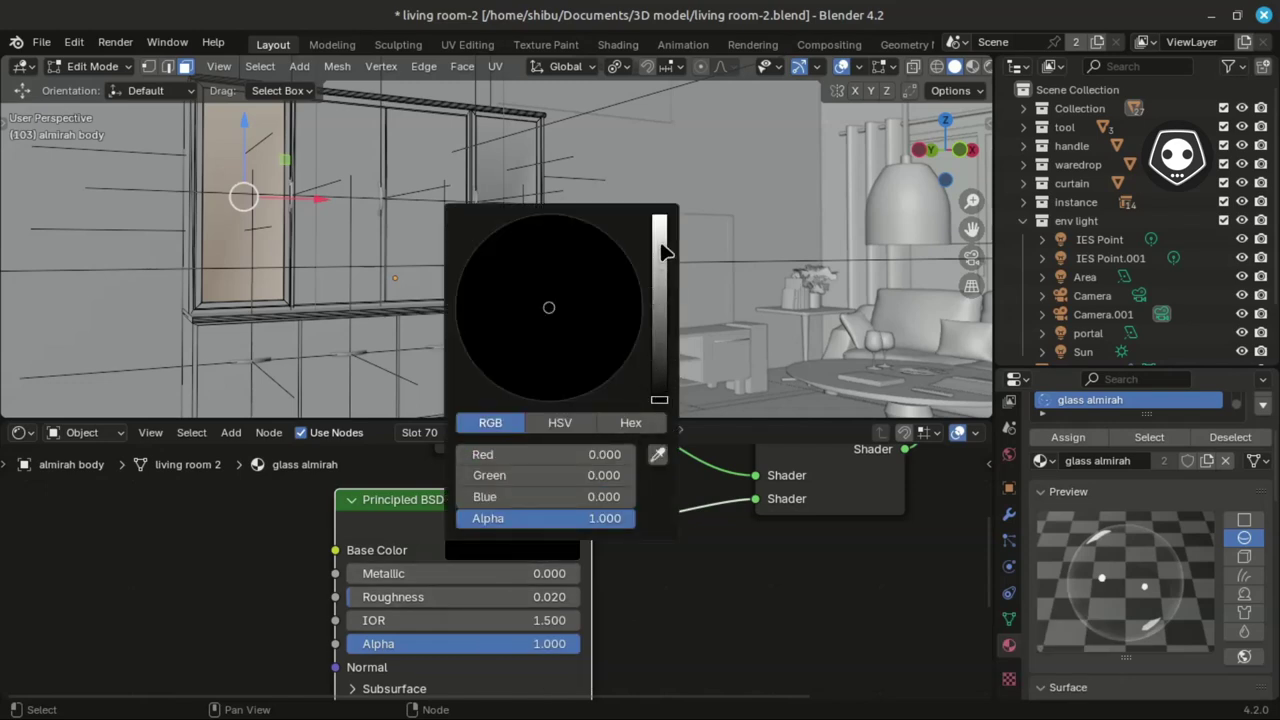
{"action": "mouse_move", "coordinate": [659, 401]}
{"action": "left_mouse_down"}
{"action": "mouse_move", "coordinate": [660, 226]}
{"action": "mouse_move", "coordinate": [659, 400]}
{"action": "left_mouse_up"}
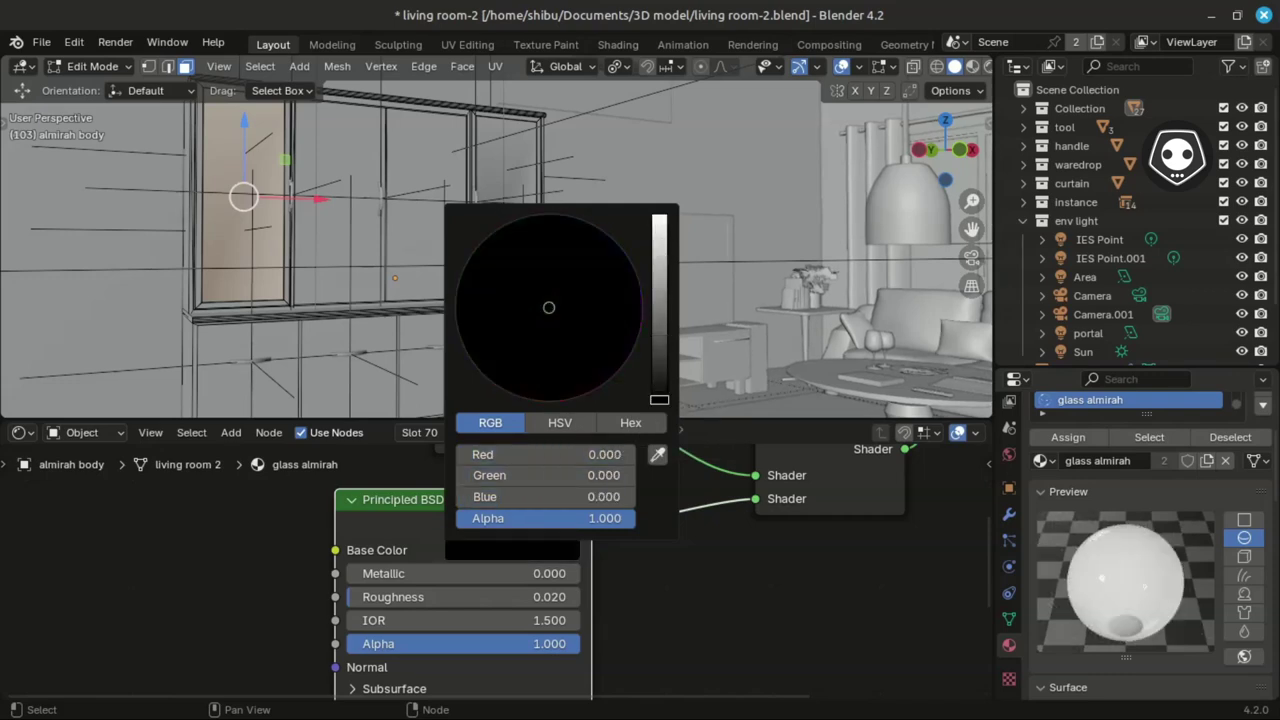
{"action": "left_click", "coordinate": [659, 400]}
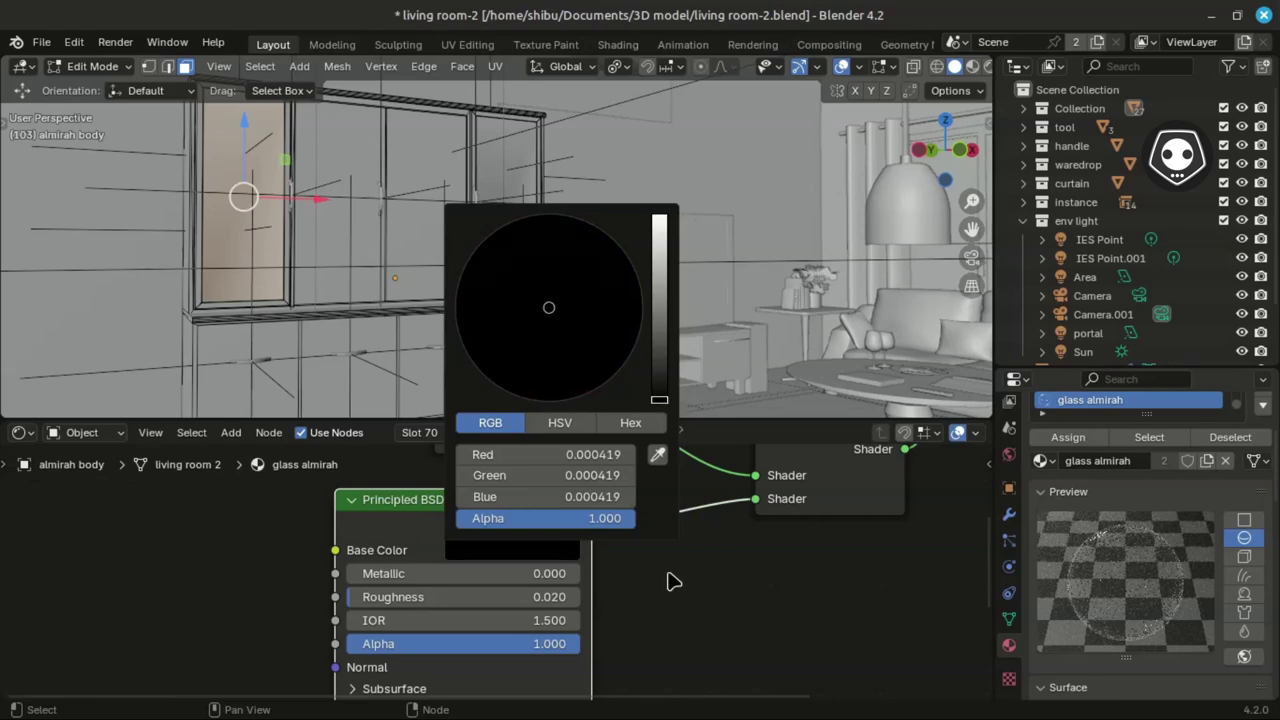
- Return the almirah body to Object Mode and pan toward the curtains
{"action": "scroll", "coordinate": [735, 607], "scroll_direction": "down", "scroll_amount": 1}
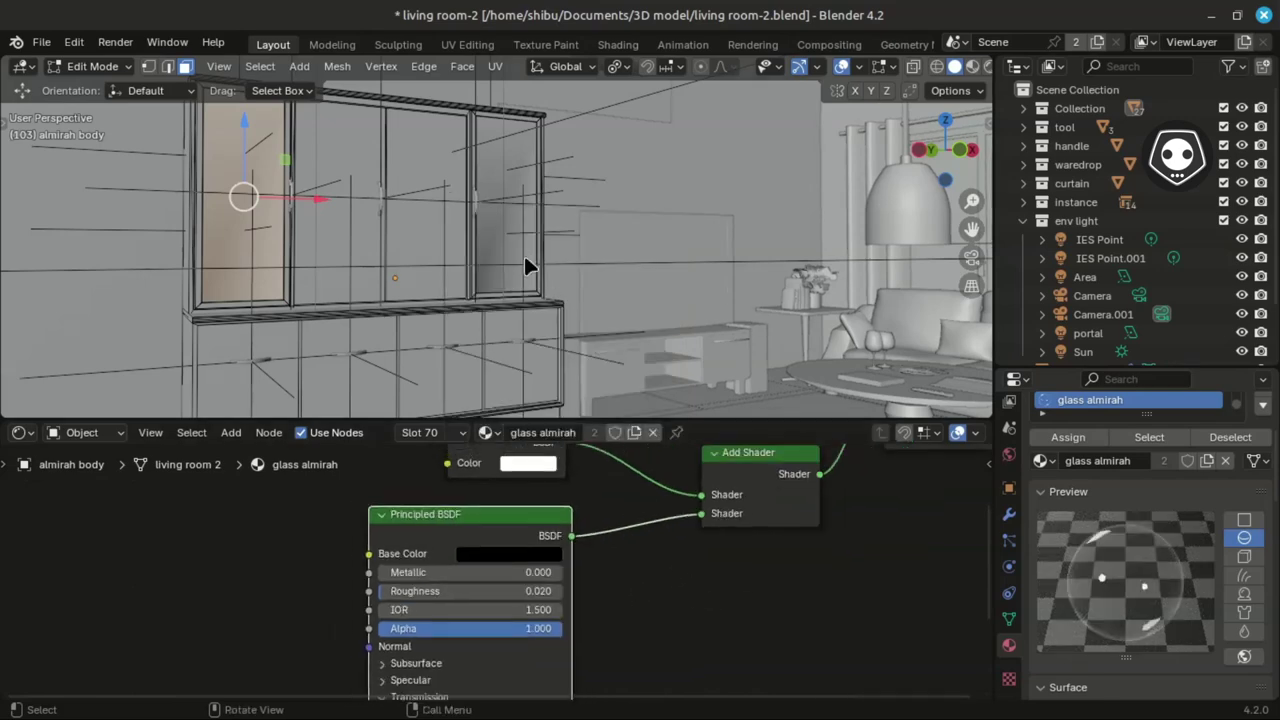
{"action": "key", "text": "Tab"}
{"action": "scroll", "coordinate": [537, 258], "scroll_direction": "down", "scroll_amount": 1}
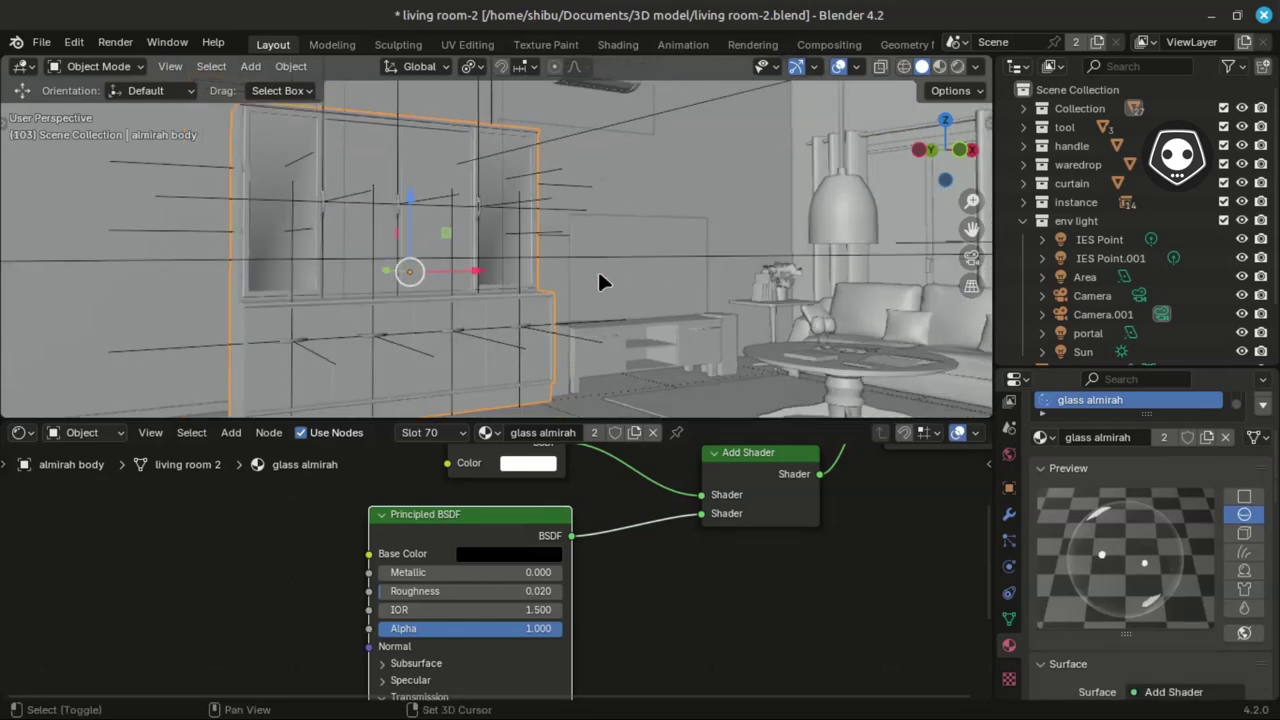
{"action": "middle_click_drag", "start_coordinate": [598, 276], "coordinate": [285, 294], "text": "shift"}
- Select the nearer curtain and frame its CLOTH CURTAIN nodes in a slightly taller node editor
{"action": "left_click", "coordinate": [855, 249]}
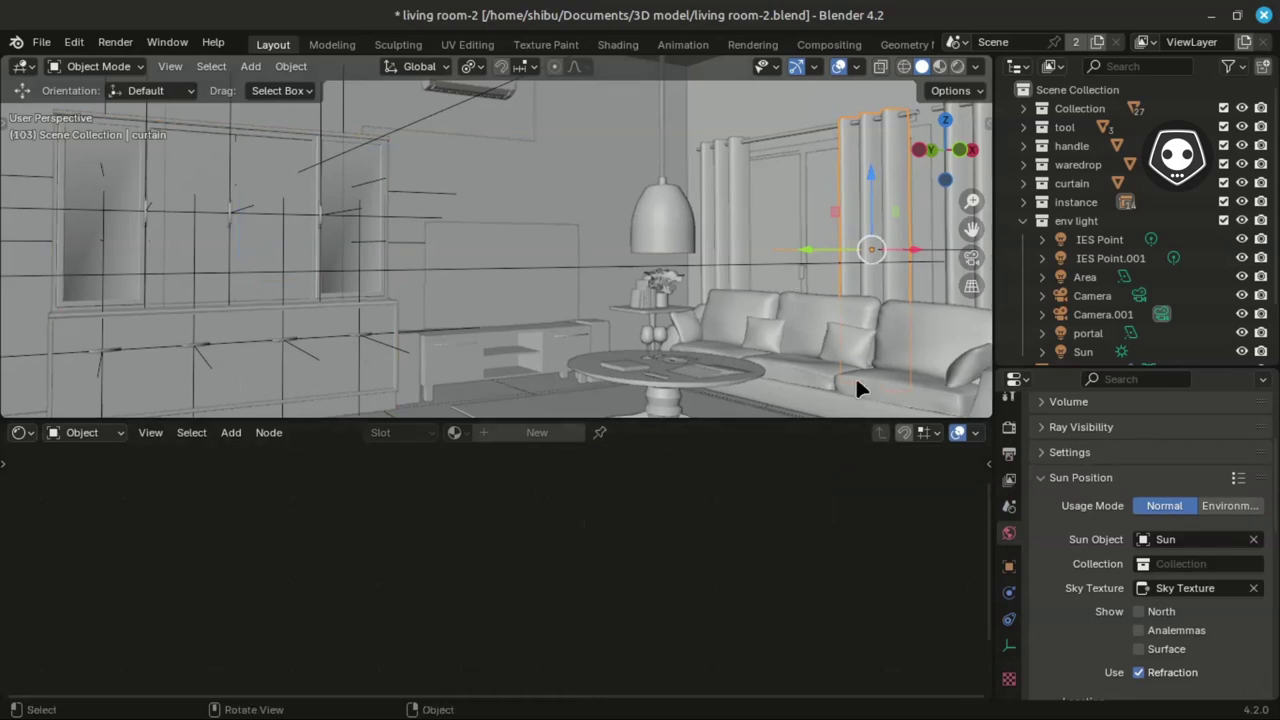
{"action": "left_click", "coordinate": [734, 200]}
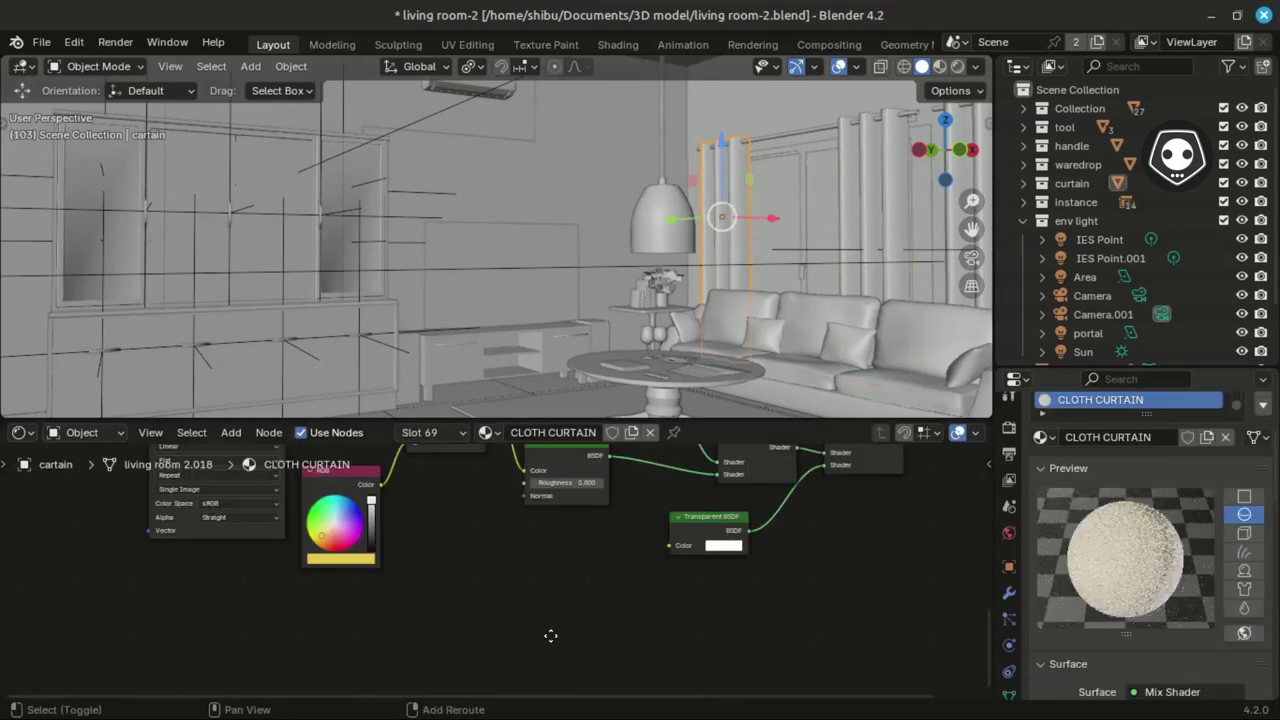
{"action": "middle_click_drag", "start_coordinate": [549, 634], "coordinate": [486, 557]}
{"action": "middle_click_drag", "start_coordinate": [511, 608], "coordinate": [523, 638]}
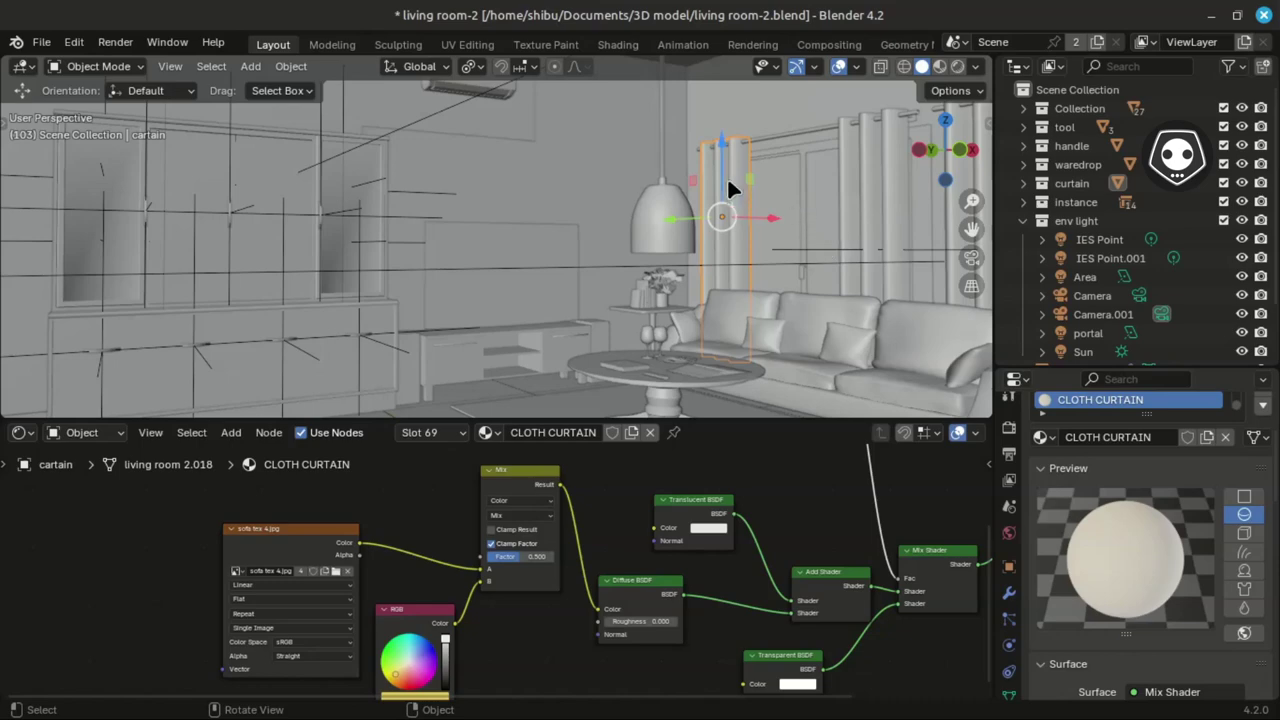
{"action": "middle_click_drag", "start_coordinate": [782, 240], "coordinate": [600, 258], "text": "shift"}
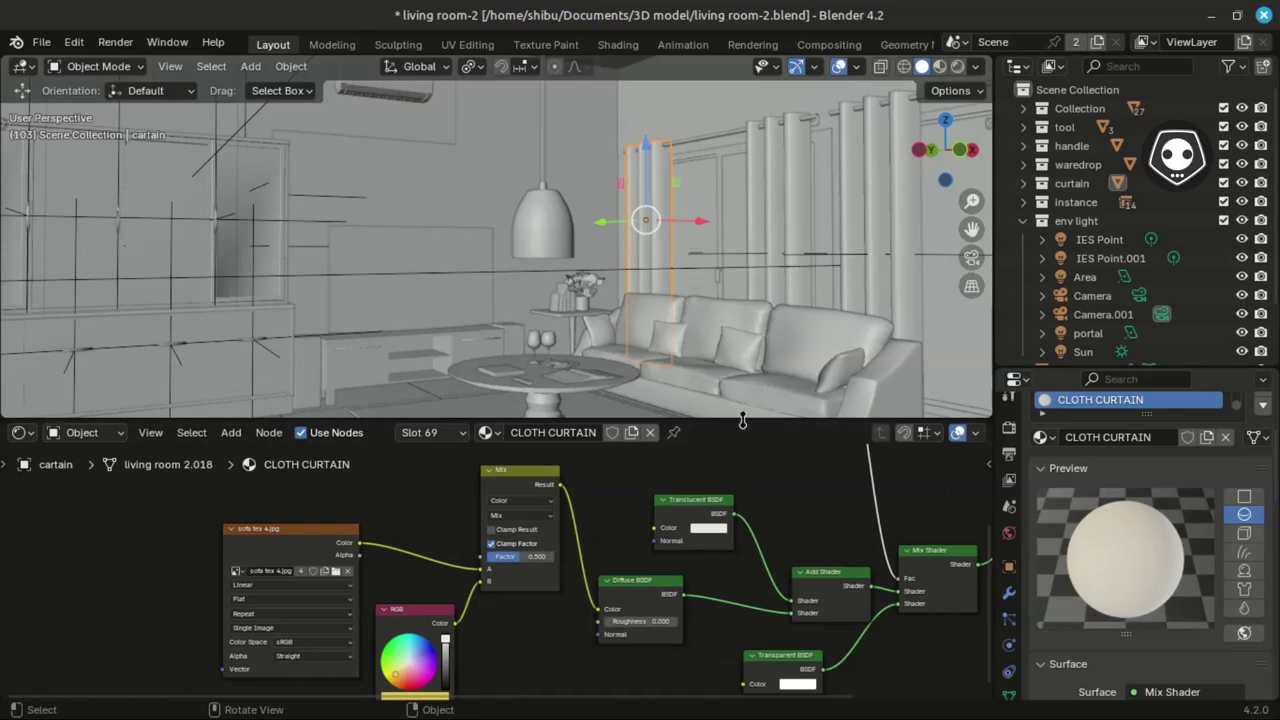
{"action": "mouse_move", "coordinate": [742, 420]}
{"action": "left_mouse_down"}
{"action": "mouse_move", "coordinate": [744, 380]}
{"action": "mouse_move", "coordinate": [742, 412]}
{"action": "left_mouse_up"}
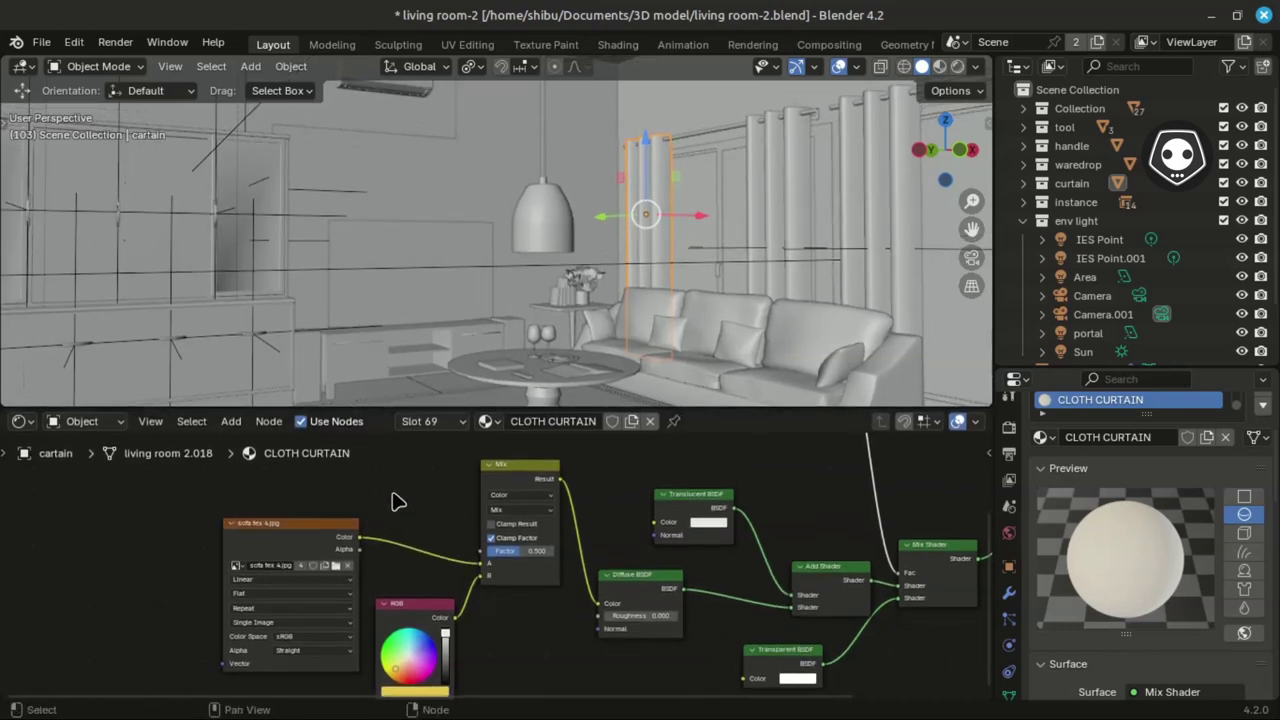
- Expand the Light Path node to show all outputs and move it higher in the tree
{"action": "scroll", "coordinate": [400, 505], "scroll_direction": "up", "scroll_amount": 3}
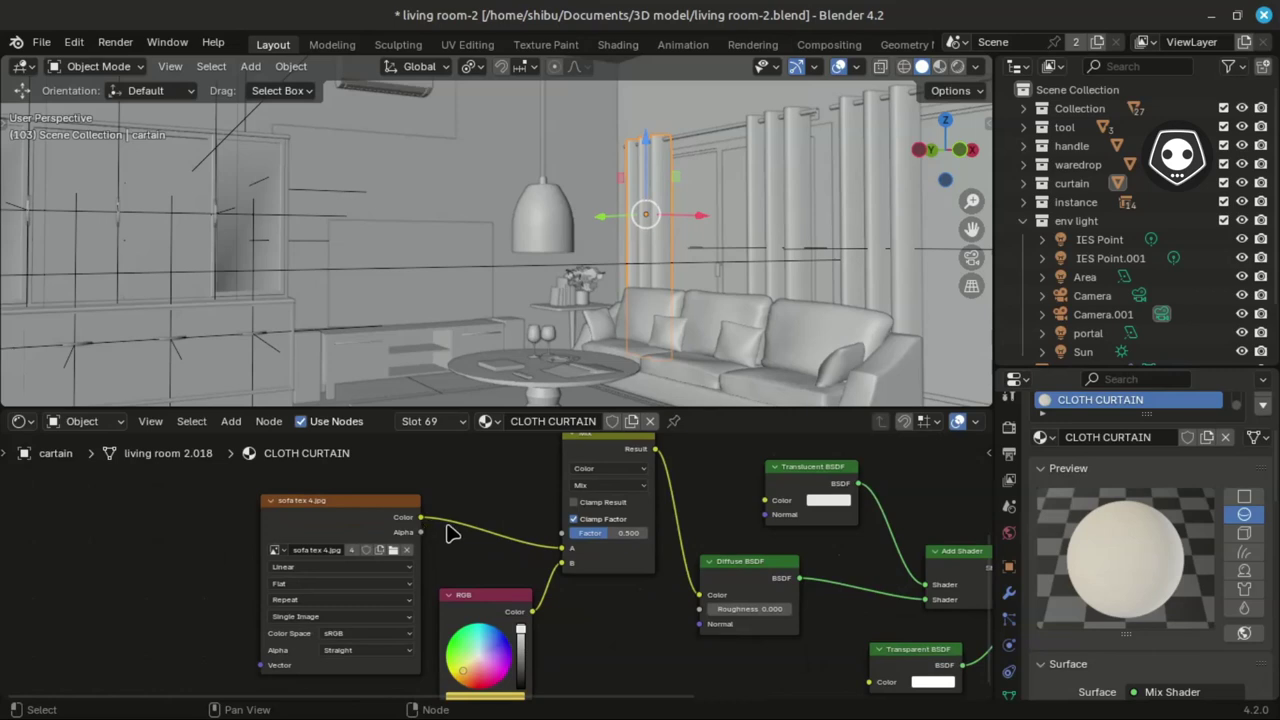
{"action": "scroll", "coordinate": [450, 533], "scroll_direction": "right", "scroll_amount": 6}
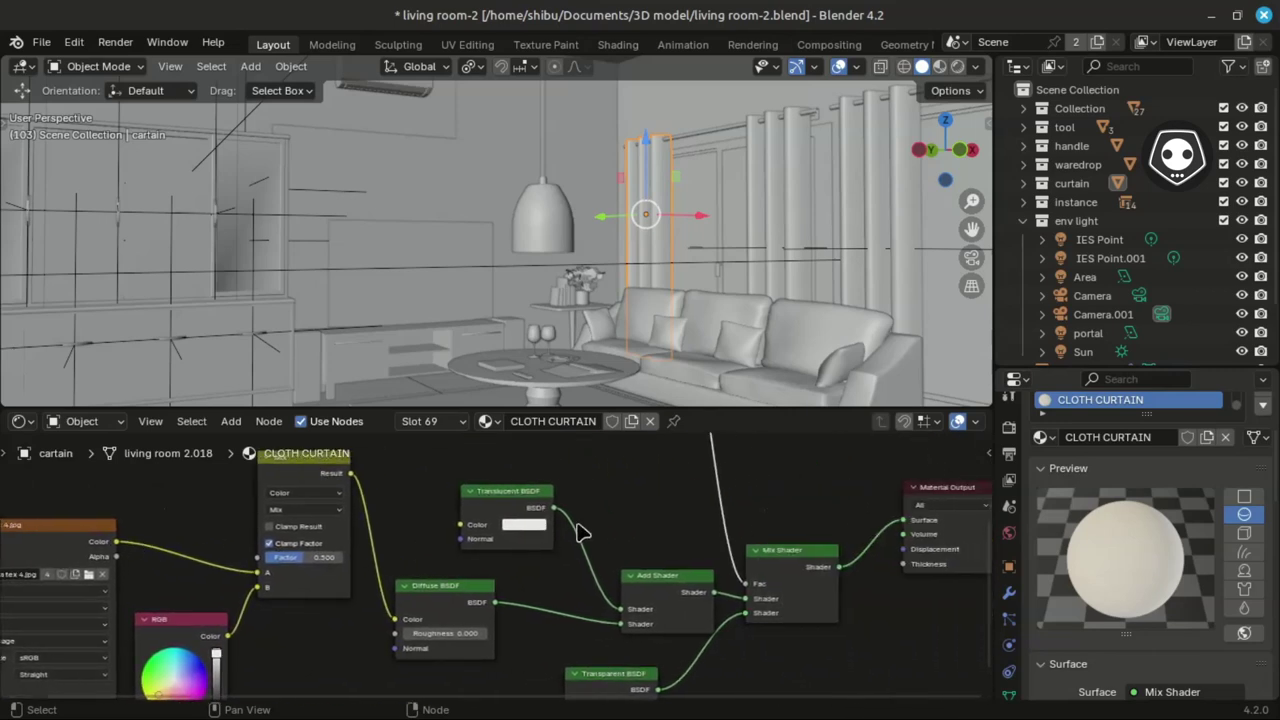
{"action": "scroll", "coordinate": [580, 533], "scroll_direction": "up", "scroll_amount": 3}
{"action": "left_click_drag", "start_coordinate": [525, 472], "coordinate": [490, 535]}
{"action": "key", "text": "h"}
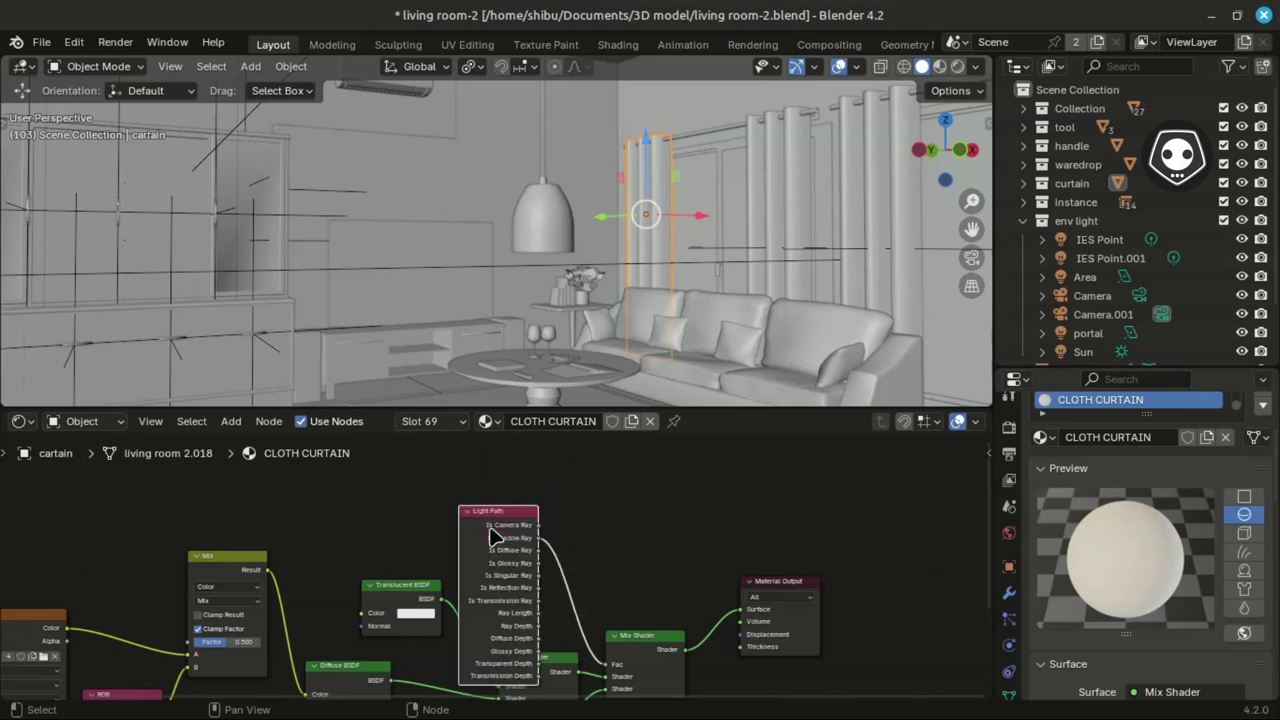
{"action": "middle_click_drag", "start_coordinate": [517, 551], "coordinate": [524, 496]}
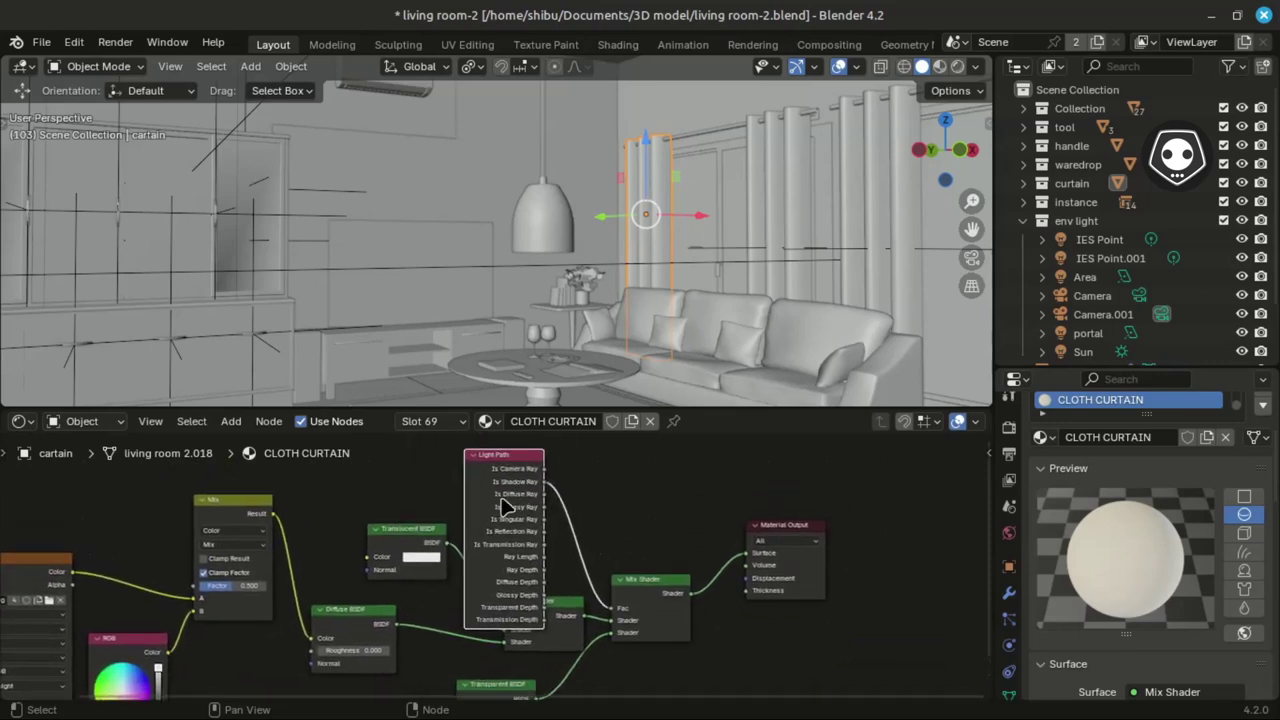
{"action": "left_click_drag", "start_coordinate": [484, 506], "coordinate": [472, 444]}
- Nudge the Mix node blending sofa tex 4.jpg and RGB slightly left and down
{"action": "middle_click_drag", "start_coordinate": [397, 622], "coordinate": [693, 463]}
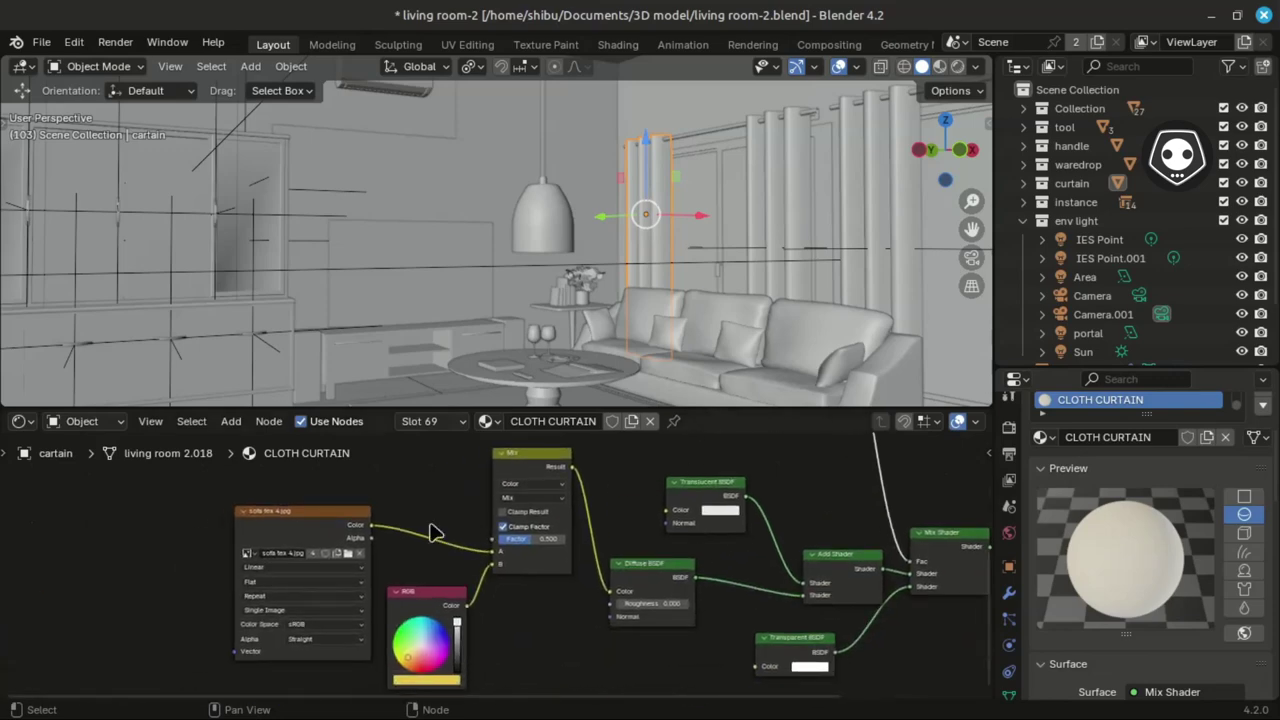
{"action": "scroll", "coordinate": [437, 533], "scroll_direction": "up", "scroll_amount": 2}
{"action": "middle_click_drag", "start_coordinate": [343, 563], "coordinate": [417, 578]}
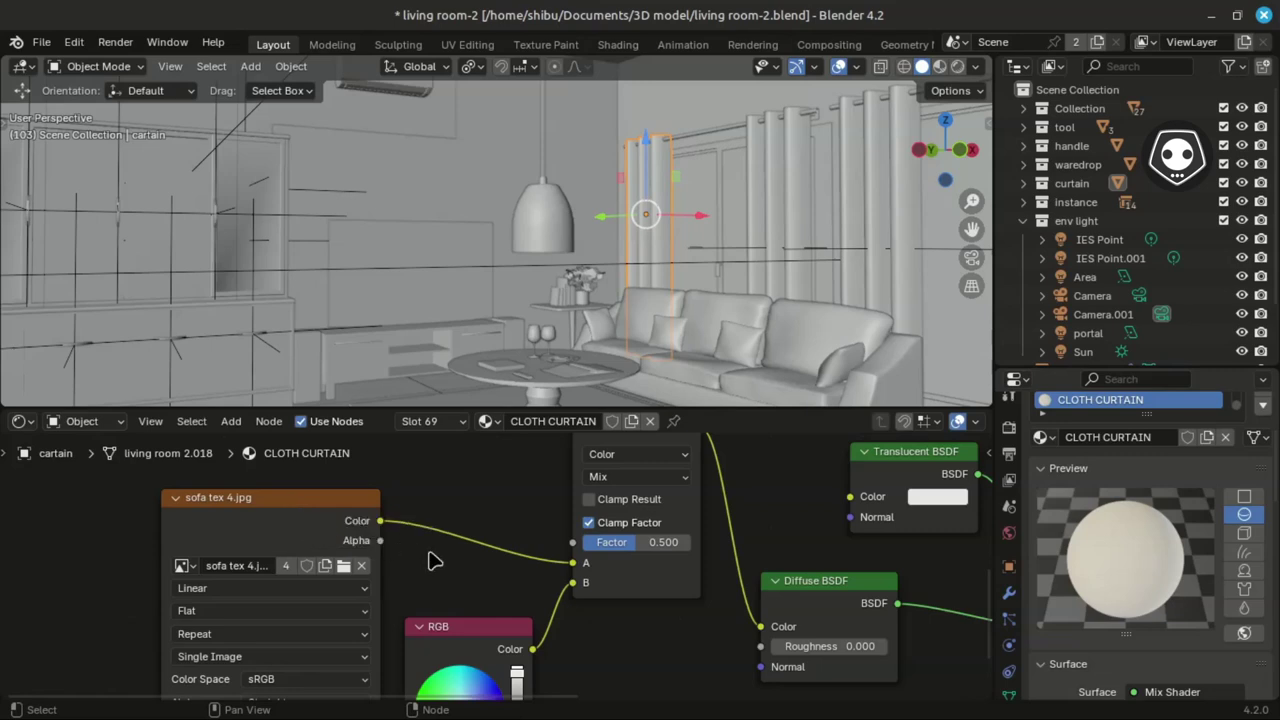
{"action": "scroll", "coordinate": [380, 537], "scroll_direction": "right", "scroll_amount": 2}
{"action": "scroll", "coordinate": [374, 511], "scroll_direction": "down", "scroll_amount": 2}
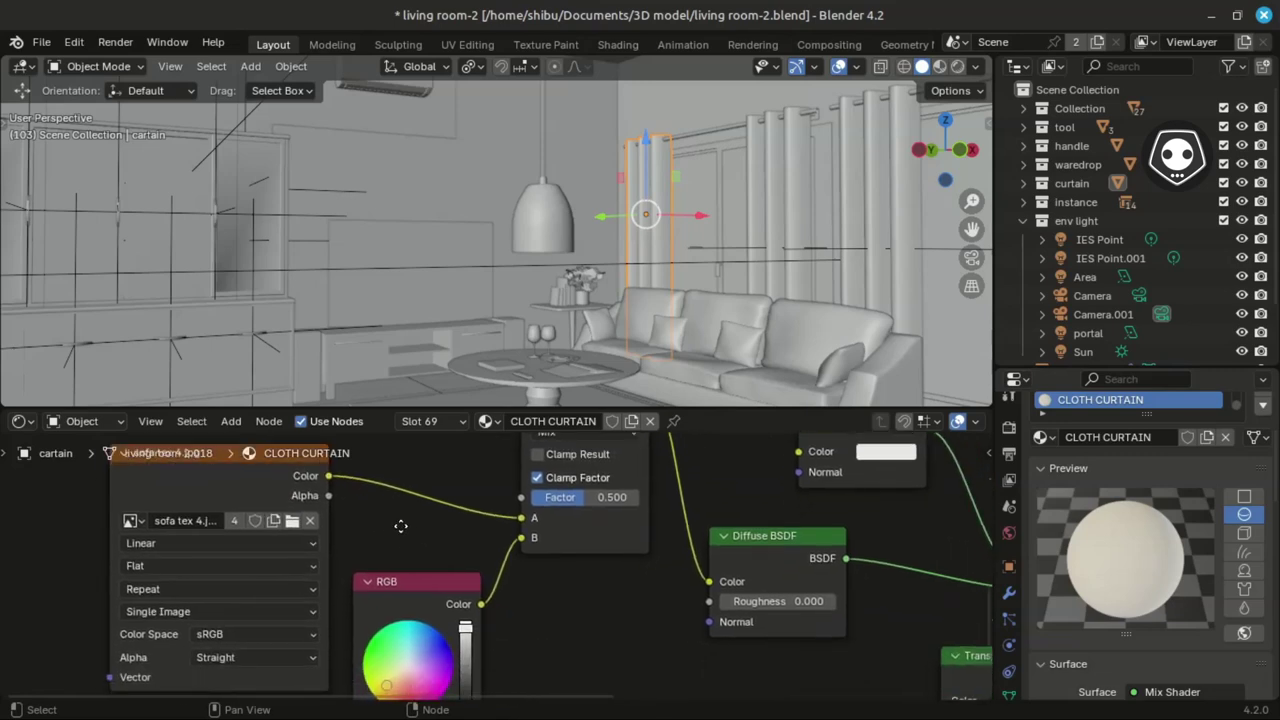
{"action": "scroll", "coordinate": [400, 580], "scroll_direction": "right", "scroll_amount": 1}
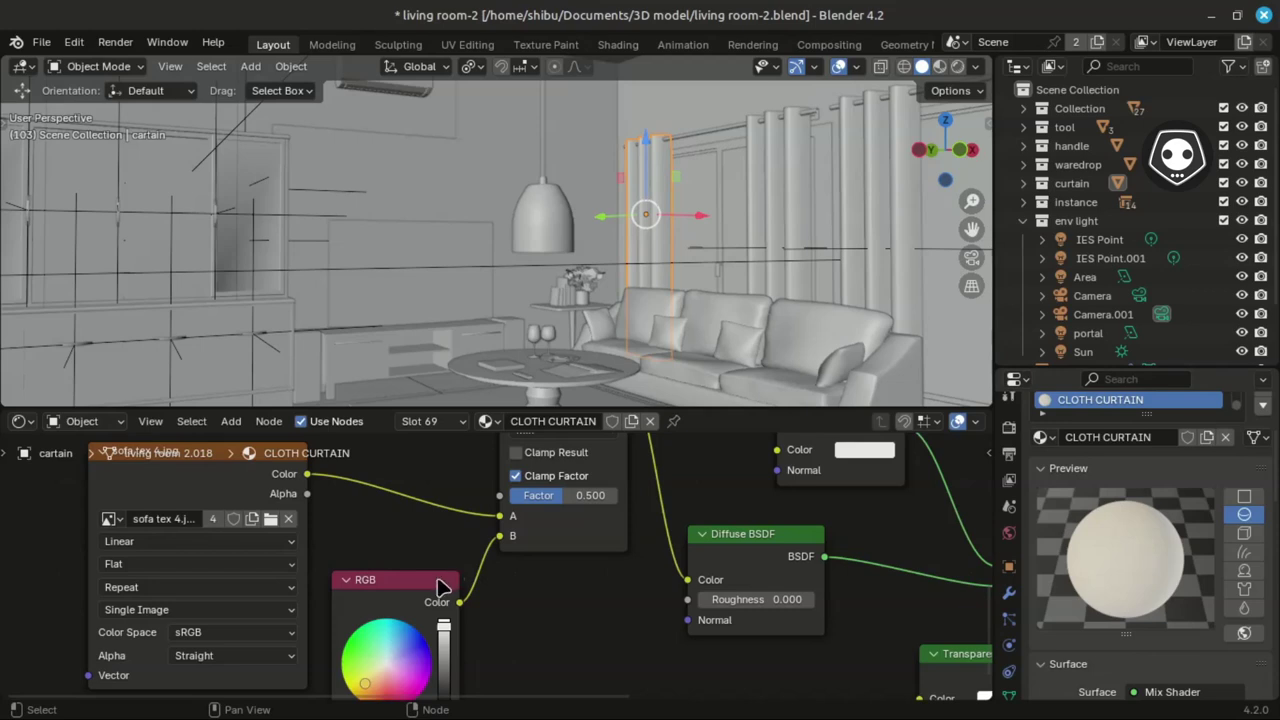
{"action": "scroll", "coordinate": [397, 570], "scroll_direction": "down", "scroll_amount": 2}
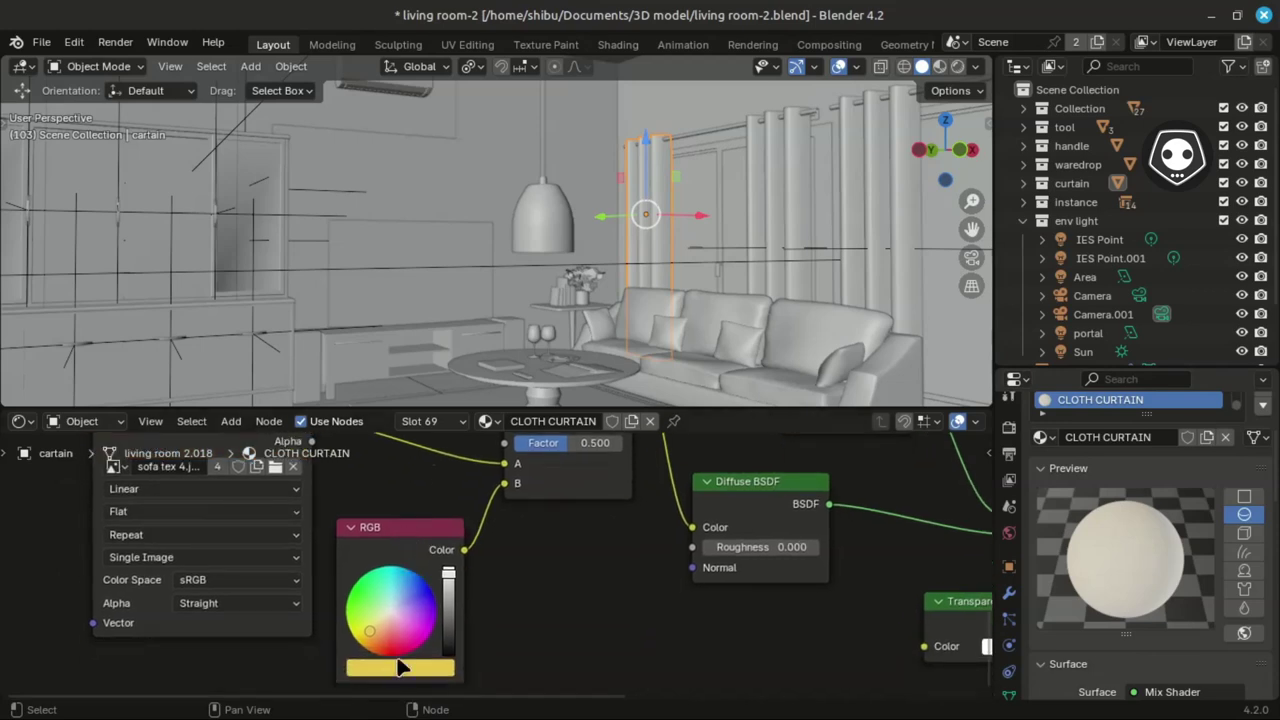
{"action": "scroll", "coordinate": [512, 575], "scroll_direction": "up", "scroll_amount": 3}
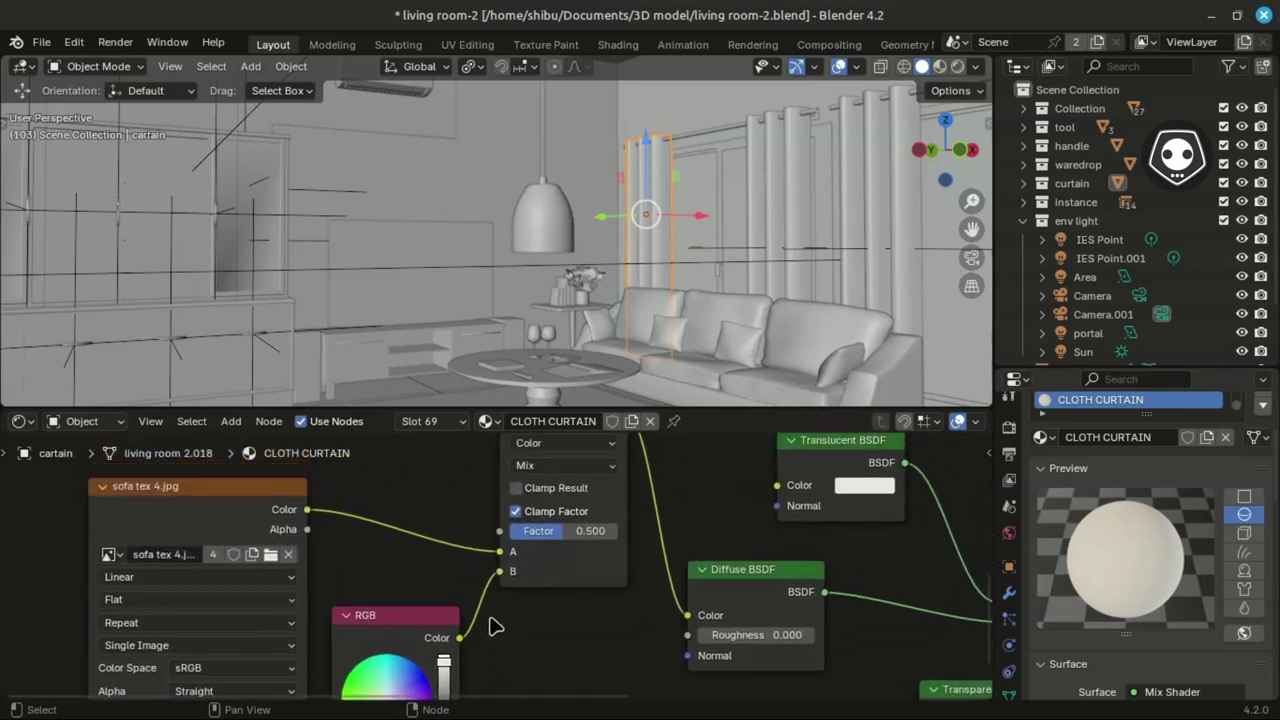
{"action": "scroll", "coordinate": [490, 627], "scroll_direction": "up", "scroll_amount": 3}
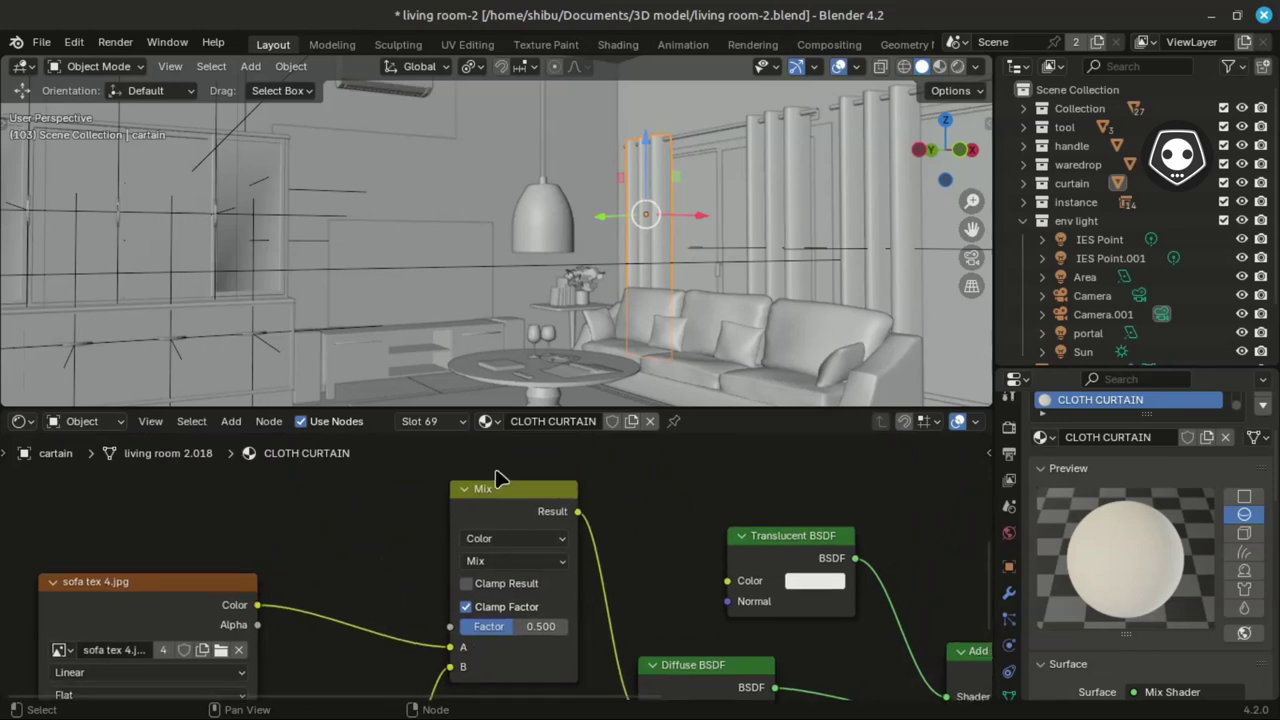
{"action": "left_click_drag", "start_coordinate": [486, 494], "coordinate": [479, 498]}
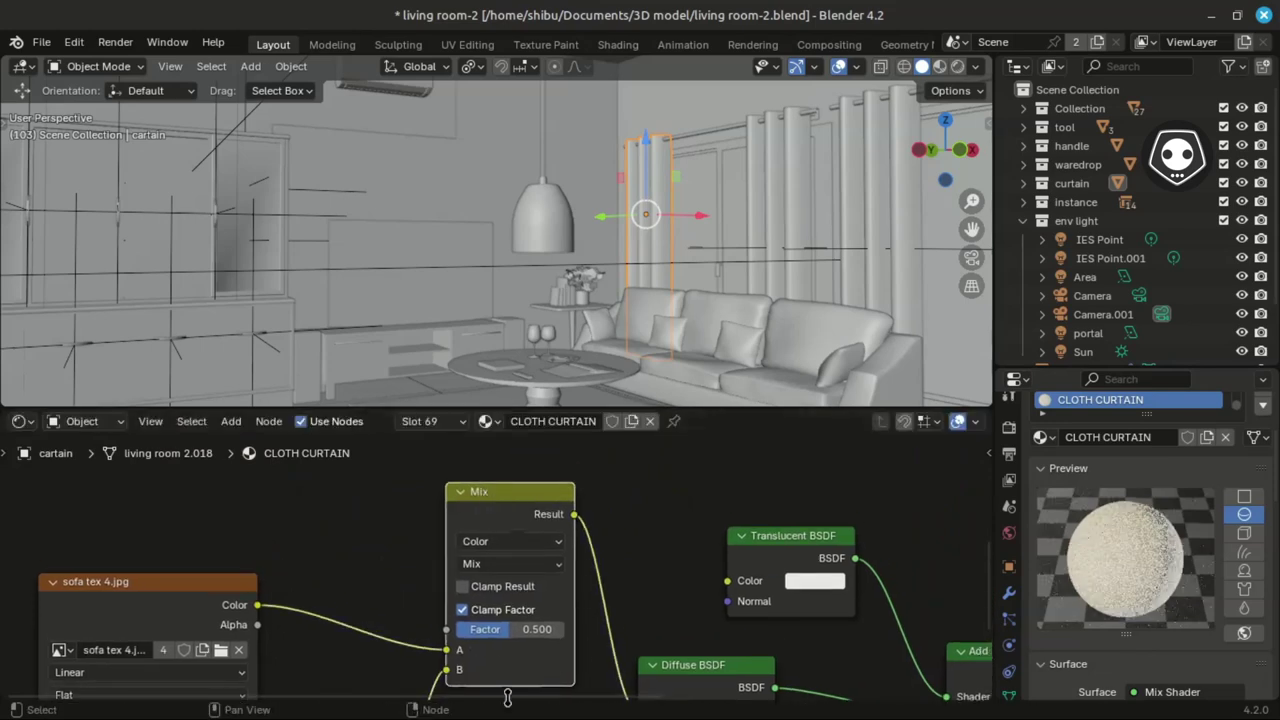
- Move the Diffuse BSDF node to the right into its new position
{"action": "middle_click_drag", "start_coordinate": [436, 664], "coordinate": [362, 612]}
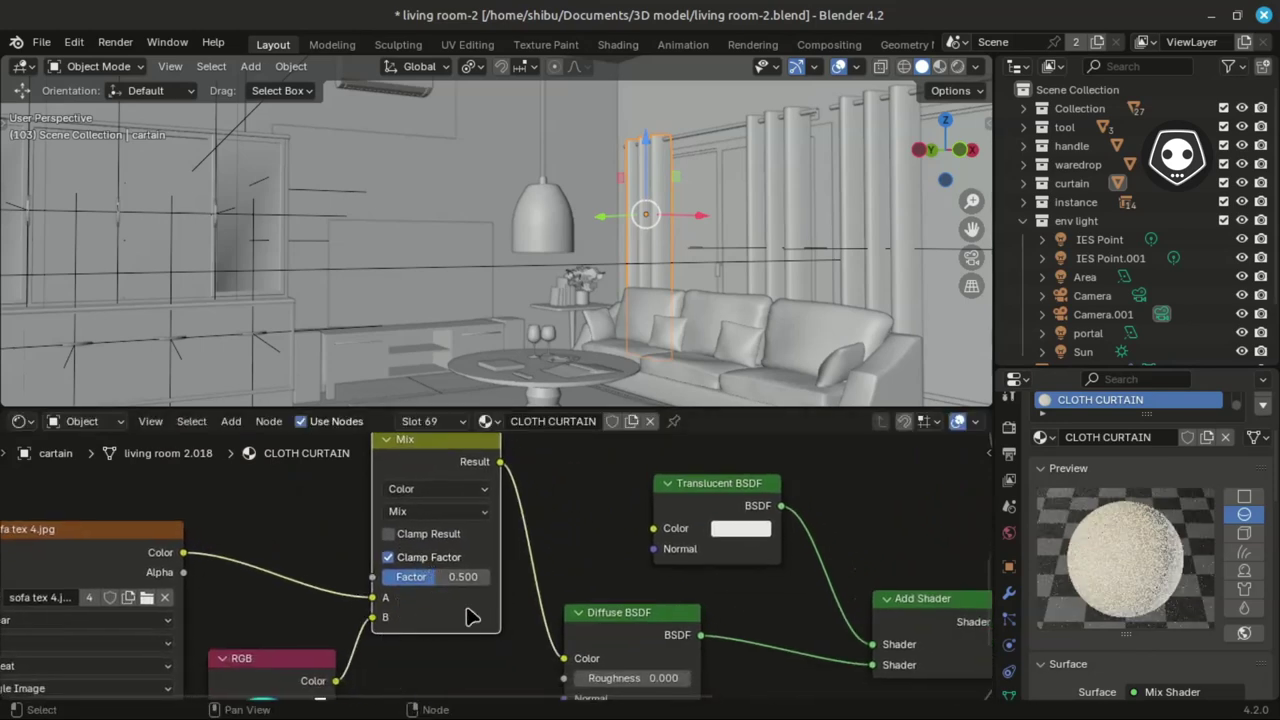
{"action": "middle_click_drag", "start_coordinate": [472, 616], "coordinate": [541, 558]}
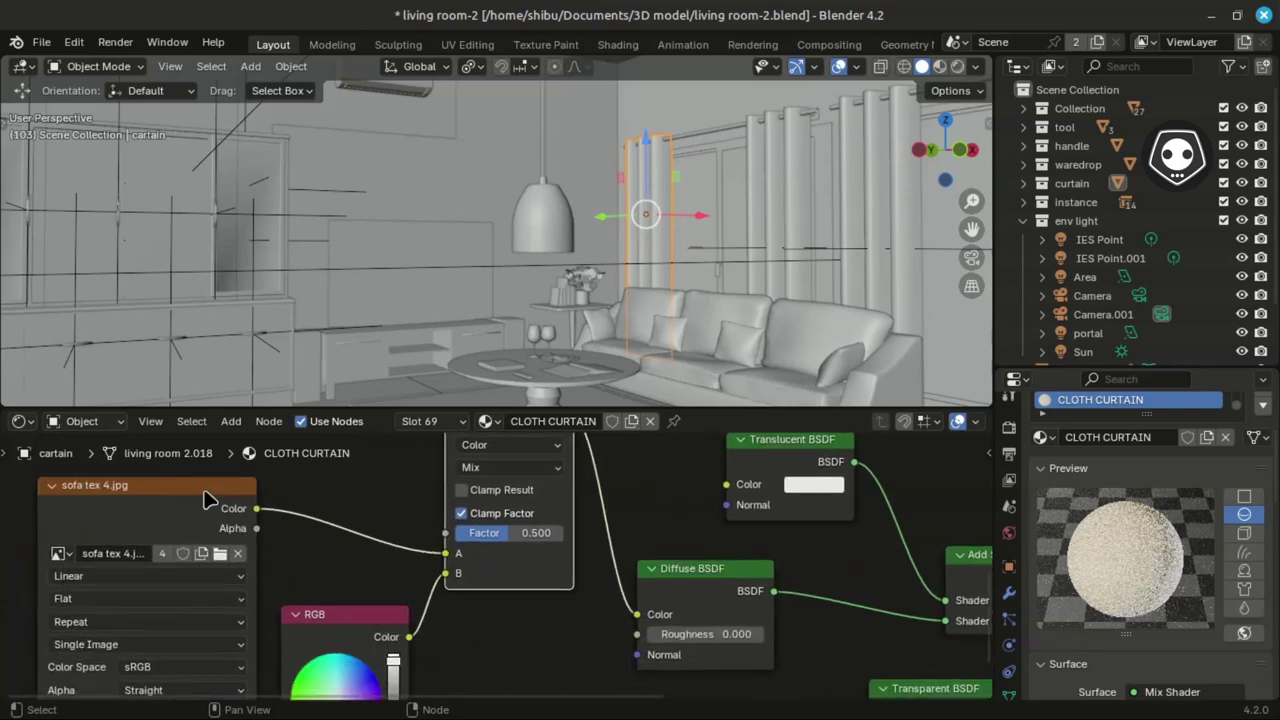
{"action": "middle_click_drag", "start_coordinate": [639, 520], "coordinate": [335, 569]}
{"action": "left_click_drag", "start_coordinate": [390, 624], "coordinate": [478, 620]}
{"action": "middle_click_drag", "start_coordinate": [478, 620], "coordinate": [438, 576]}
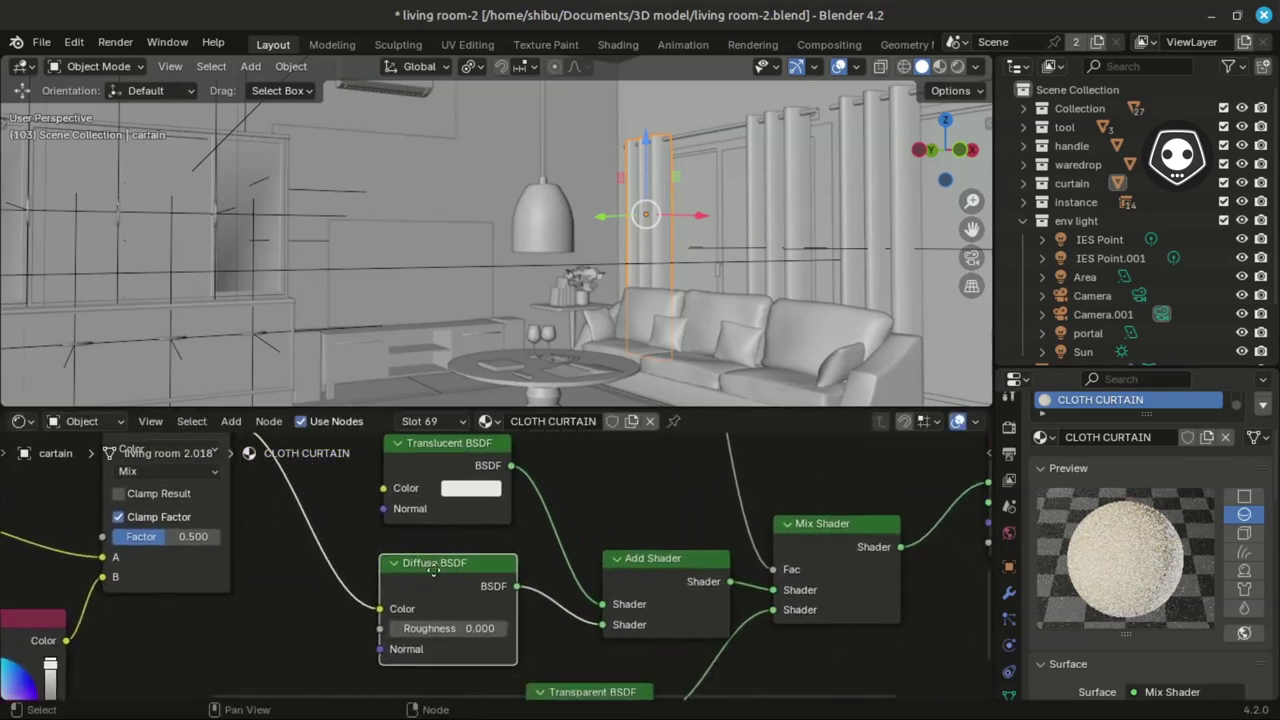
{"action": "scroll", "coordinate": [478, 528], "scroll_direction": "up", "scroll_amount": 2}
- Shift the Add Shader node slightly up-left and collapse the Mix Shader node to its header
{"action": "scroll", "coordinate": [486, 532], "scroll_direction": "right", "scroll_amount": 3}
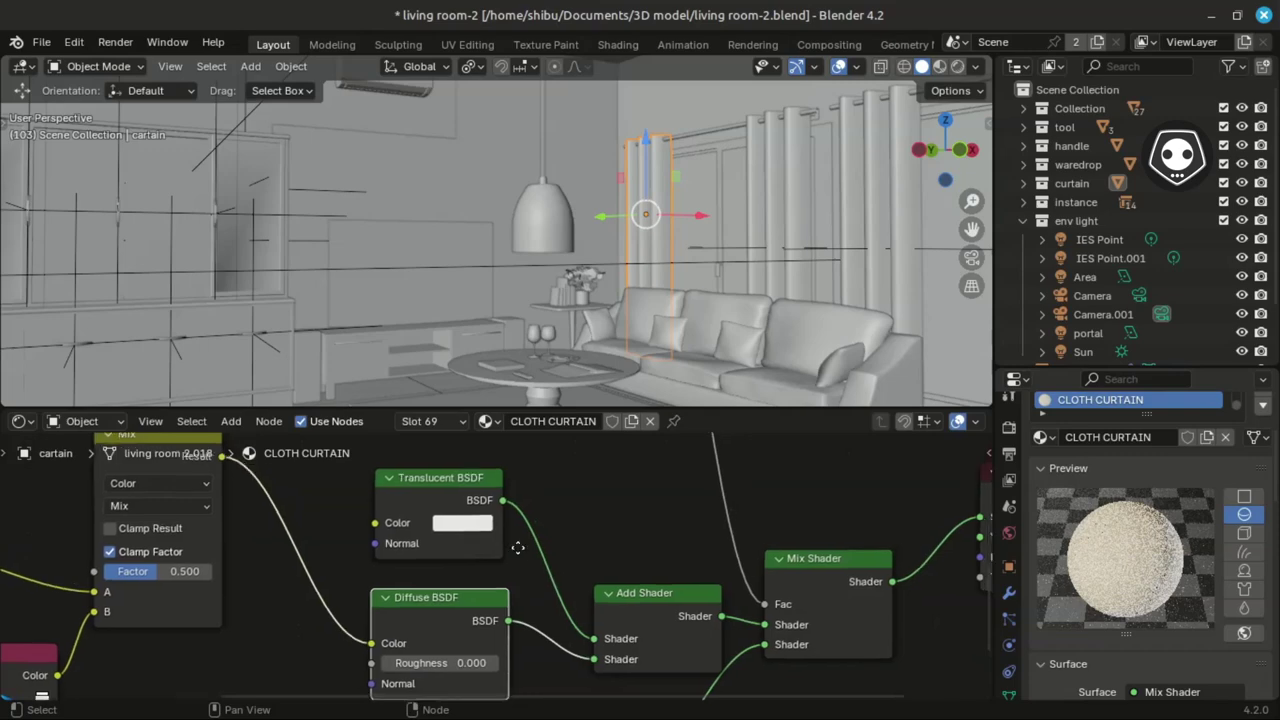
{"action": "left_click", "coordinate": [545, 552]}
{"action": "left_click_drag", "start_coordinate": [545, 552], "coordinate": [504, 538]}
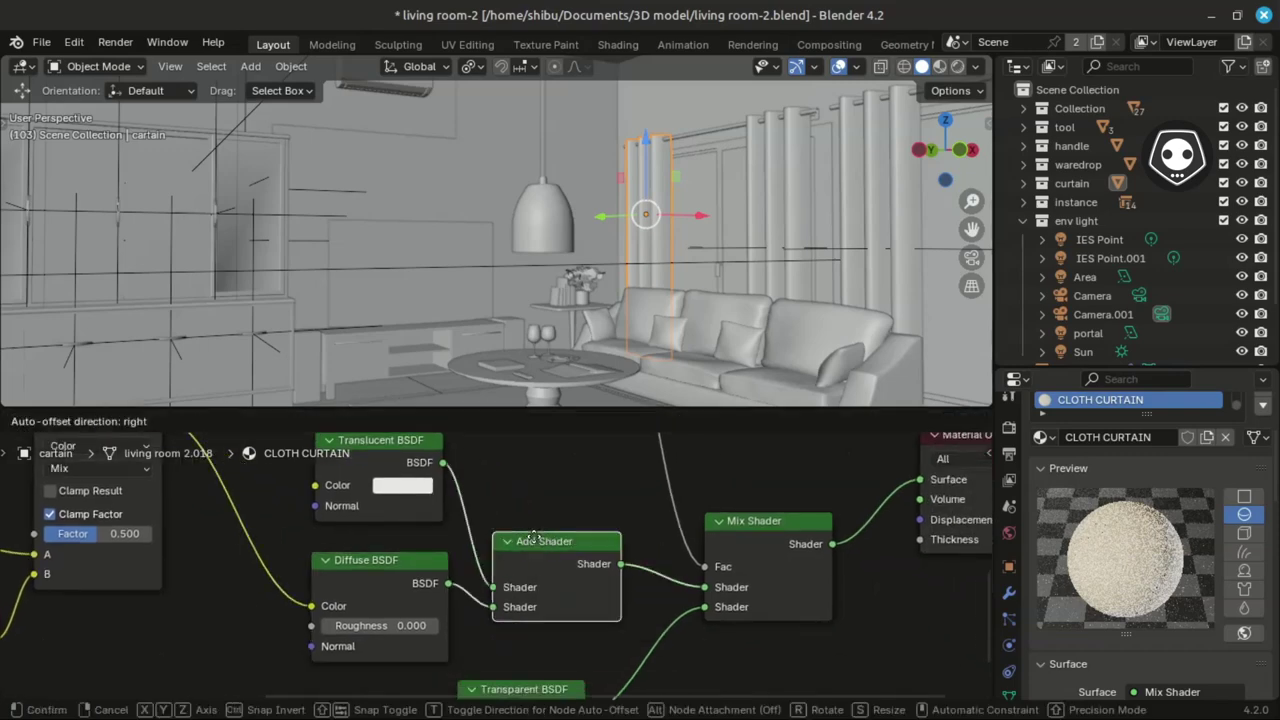
{"action": "middle_click_drag", "start_coordinate": [517, 627], "coordinate": [492, 675]}
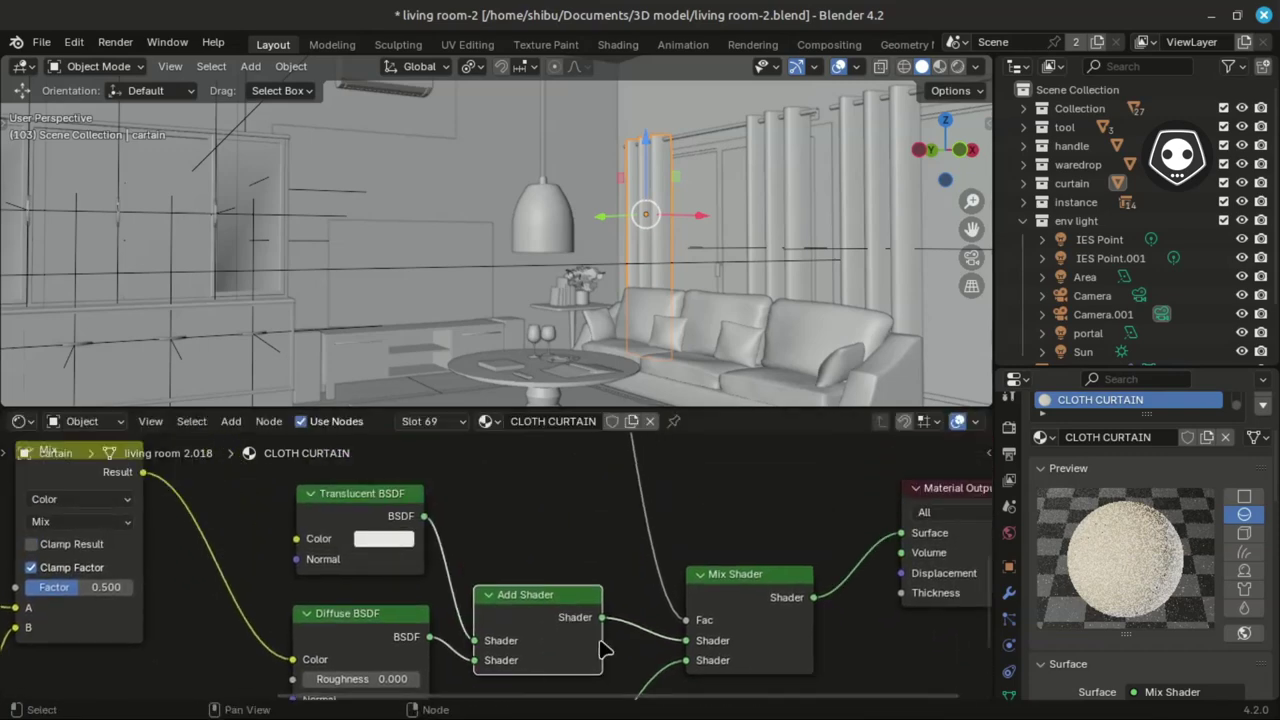
{"action": "left_click", "coordinate": [703, 574]}
{"action": "scroll", "coordinate": [700, 617], "scroll_direction": "down", "scroll_amount": 1}
{"action": "key", "text": "h"}
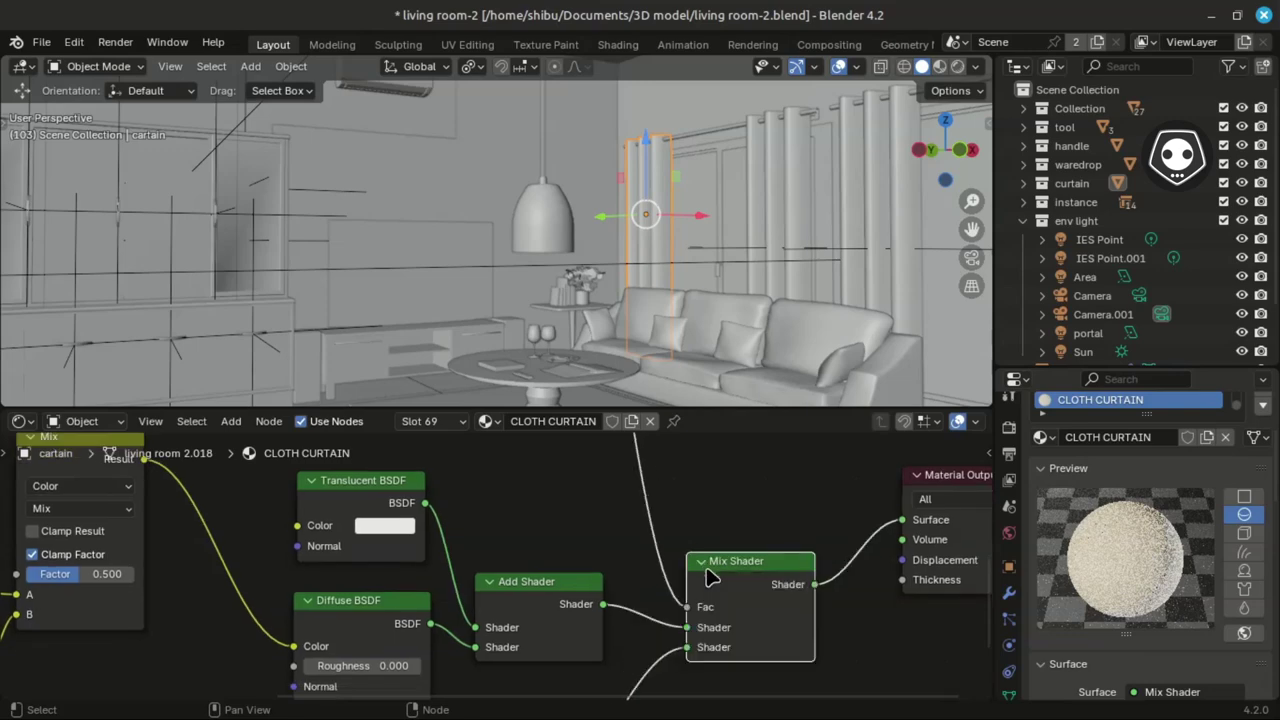
{"action": "key", "text": "h"}
{"action": "scroll", "coordinate": [700, 657], "scroll_direction": "down", "scroll_amount": 5}
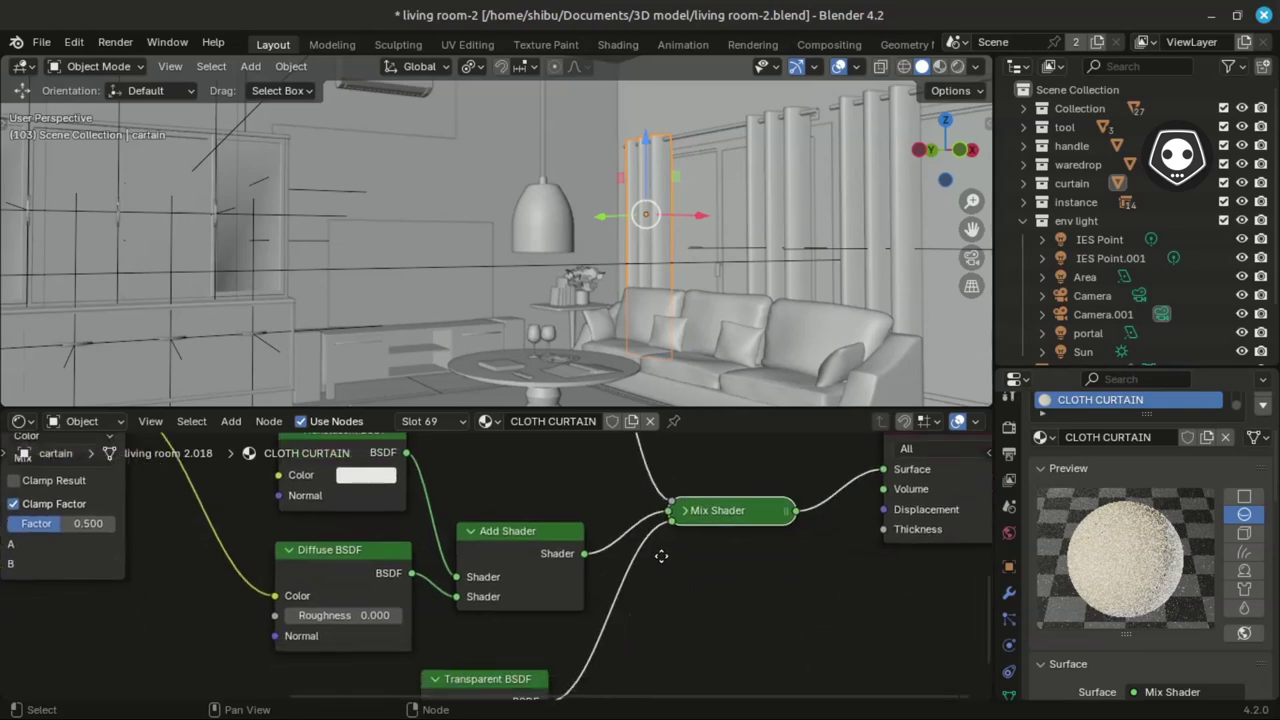
{"action": "scroll", "coordinate": [595, 610], "scroll_direction": "up", "scroll_amount": 4}
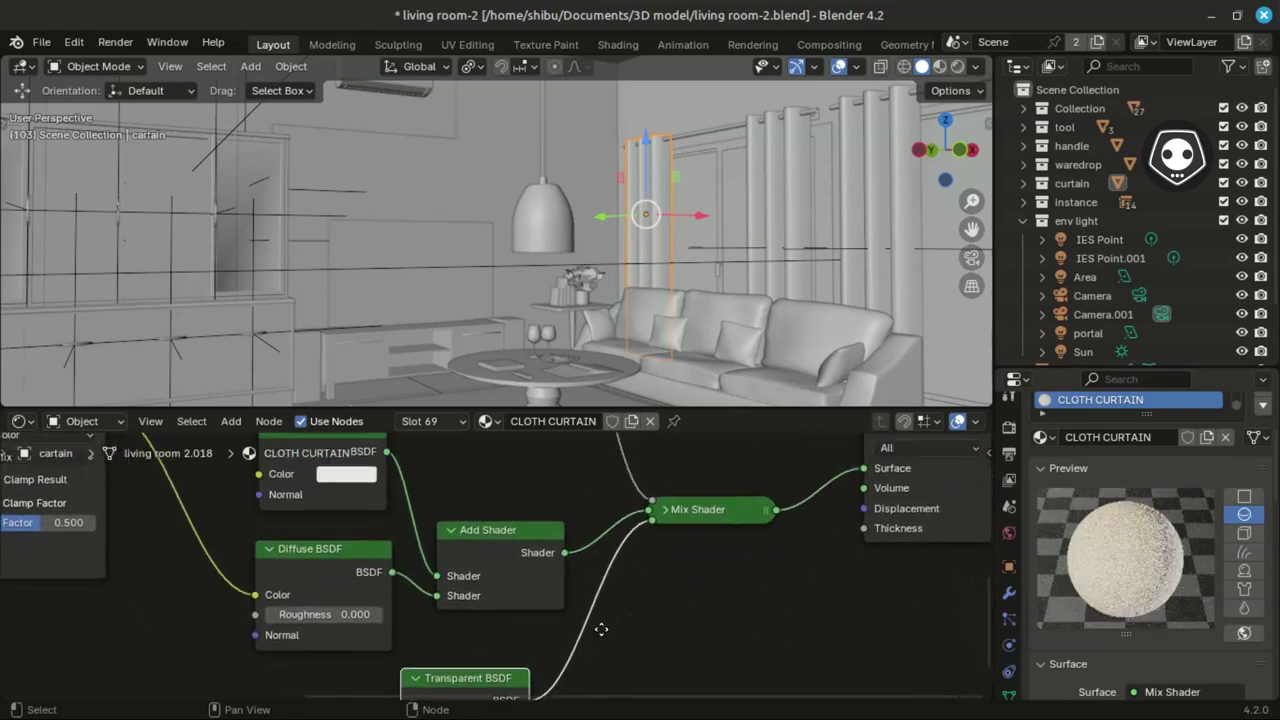
{"action": "scroll", "coordinate": [548, 578], "scroll_direction": "down", "scroll_amount": 1}
{"action": "scroll", "coordinate": [430, 588], "scroll_direction": "left", "scroll_amount": 3, "text": "ctrl"}
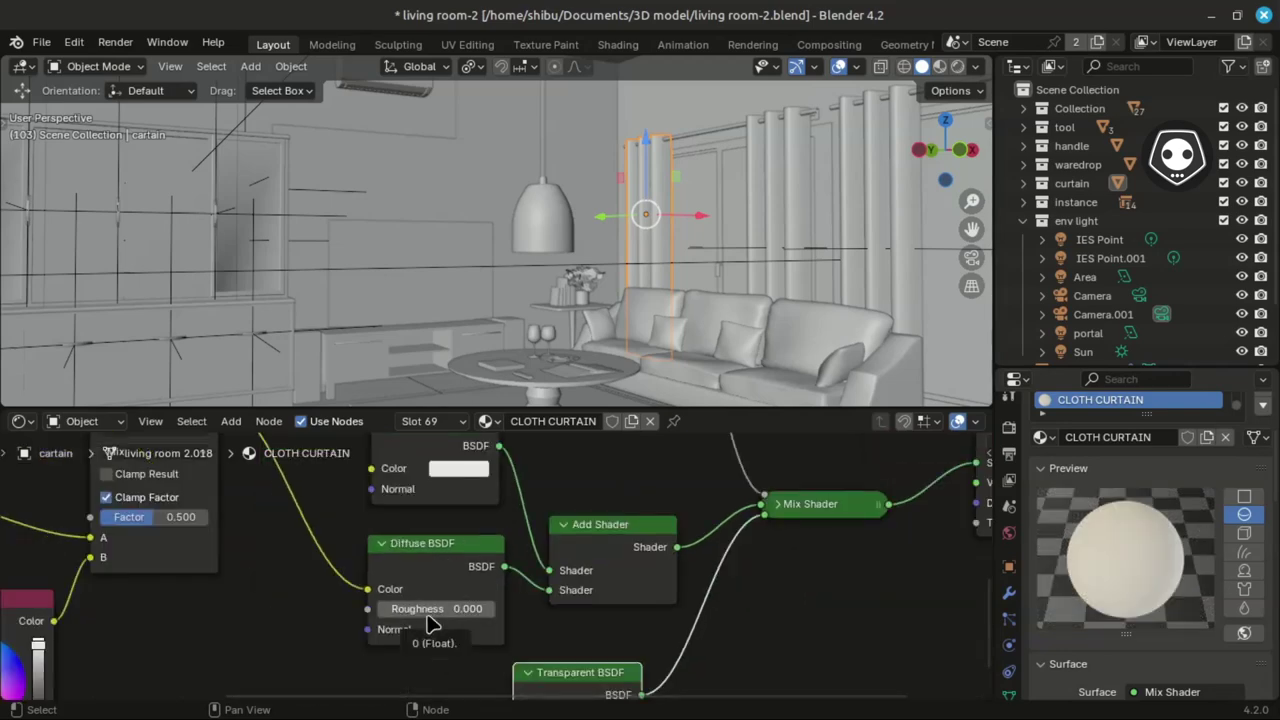
- Set the Diffuse BSDF roughness to 0.5, then raise it to 1.000
{"action": "left_click", "coordinate": [428, 610]}
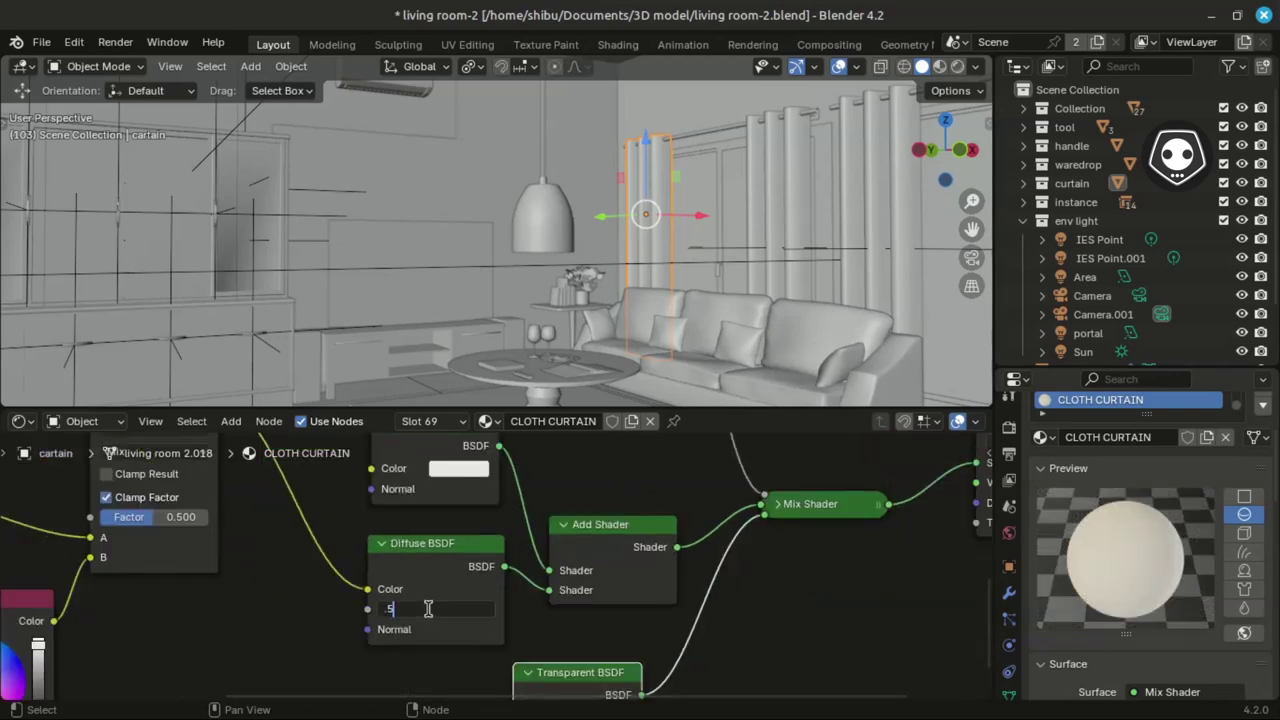
{"action": "type", "text": ".5"}
{"action": "key", "text": "Return"}
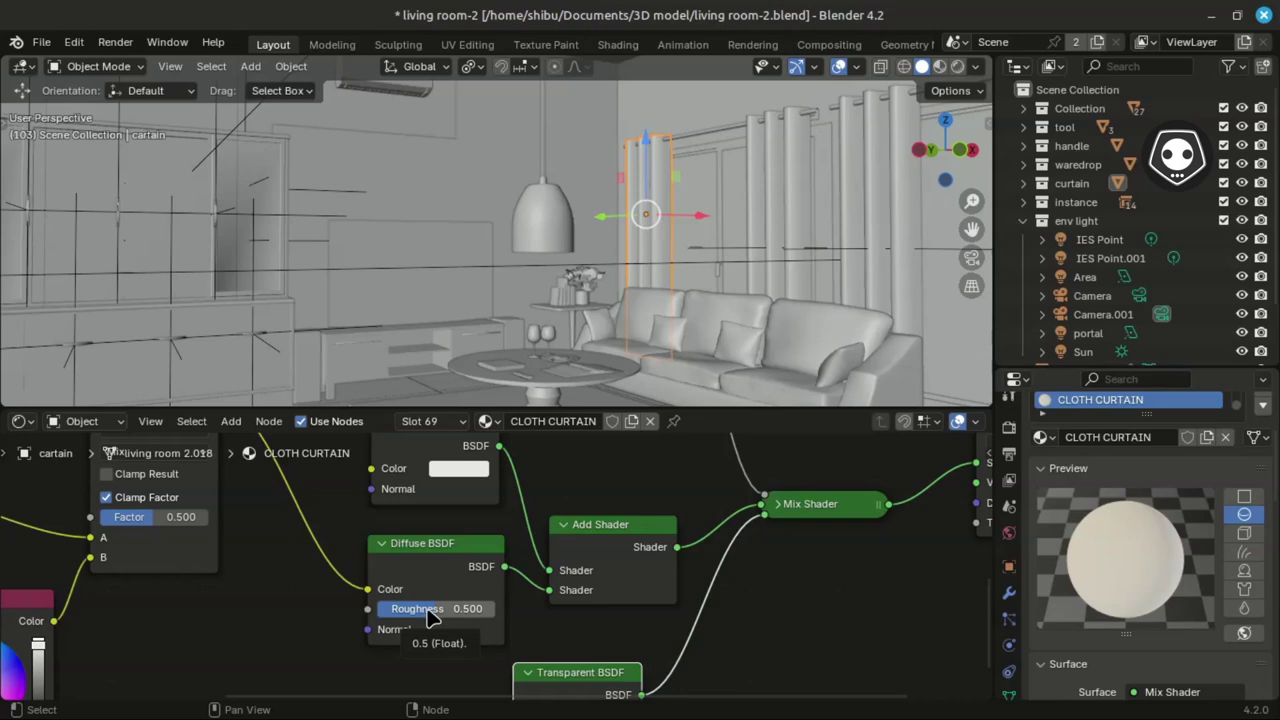
{"action": "left_click", "coordinate": [427, 609]}
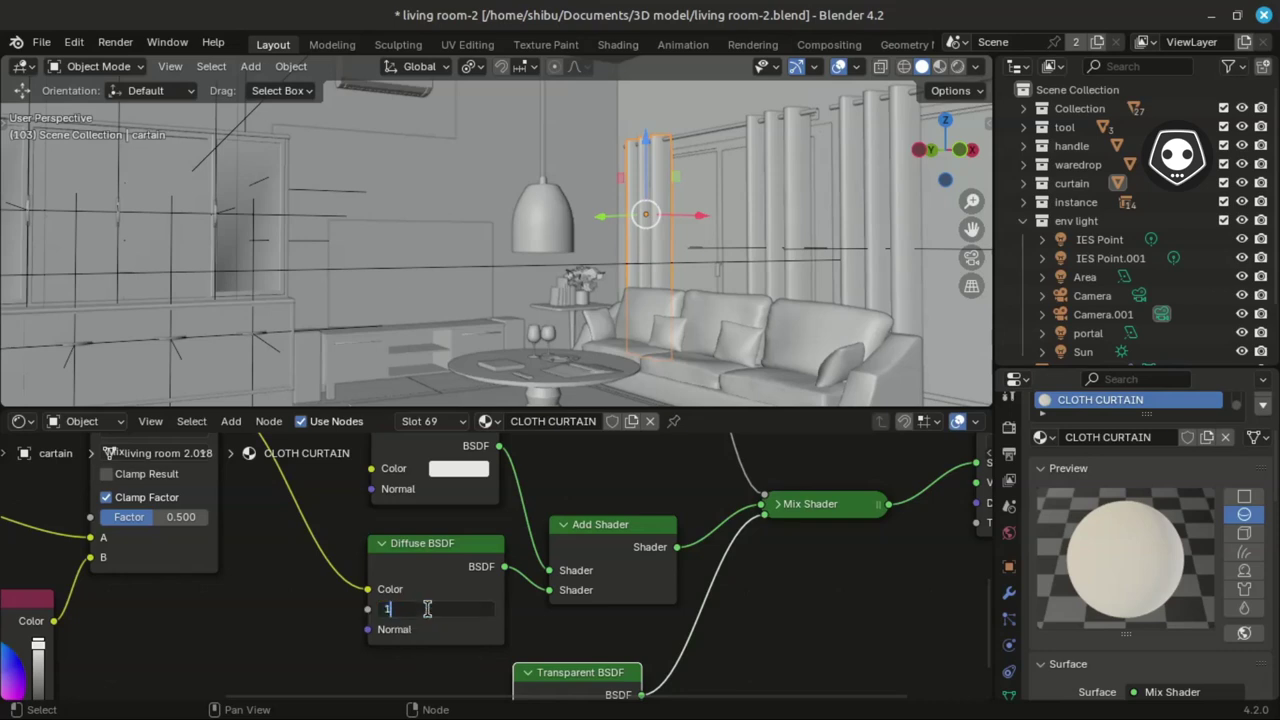
{"action": "key", "text": "Return"}
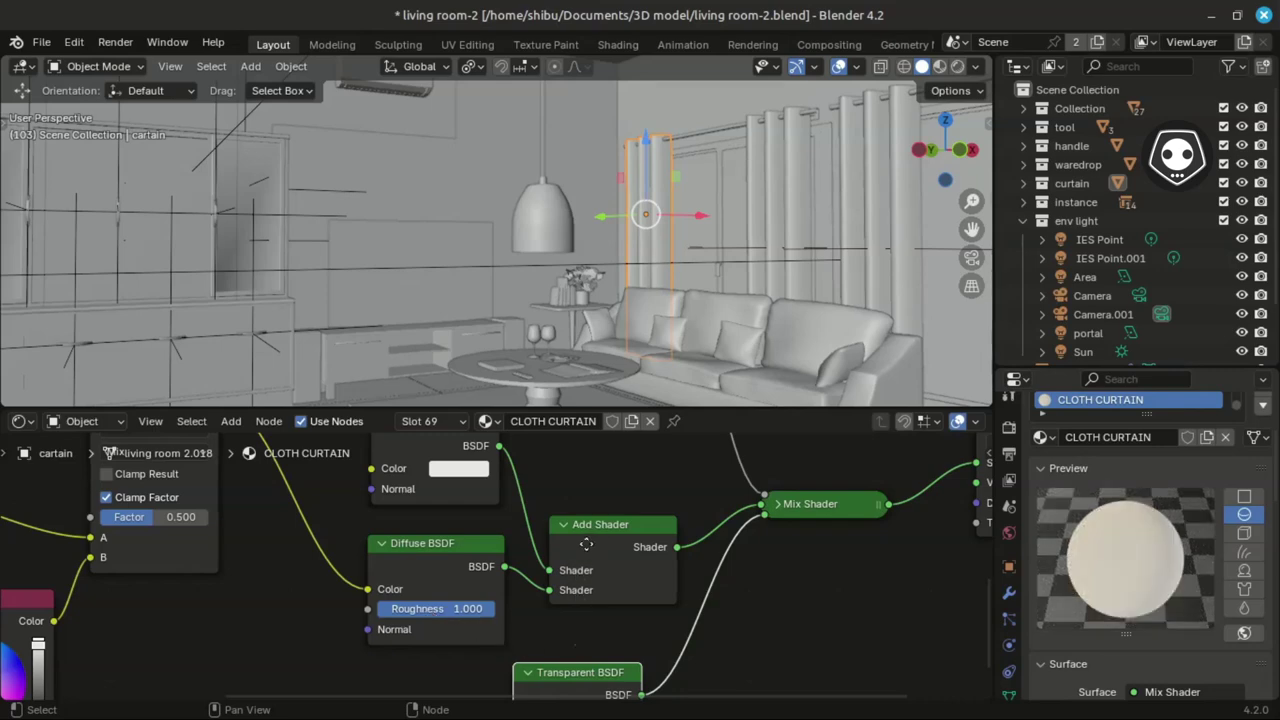
{"action": "middle_click_drag", "start_coordinate": [647, 488], "coordinate": [567, 602]}
- Move the Mix Shader node up slightly and expand it to show Fac and both Shader inputs
{"action": "scroll", "coordinate": [560, 600], "scroll_direction": "up", "scroll_amount": 6, "text": "shift"}
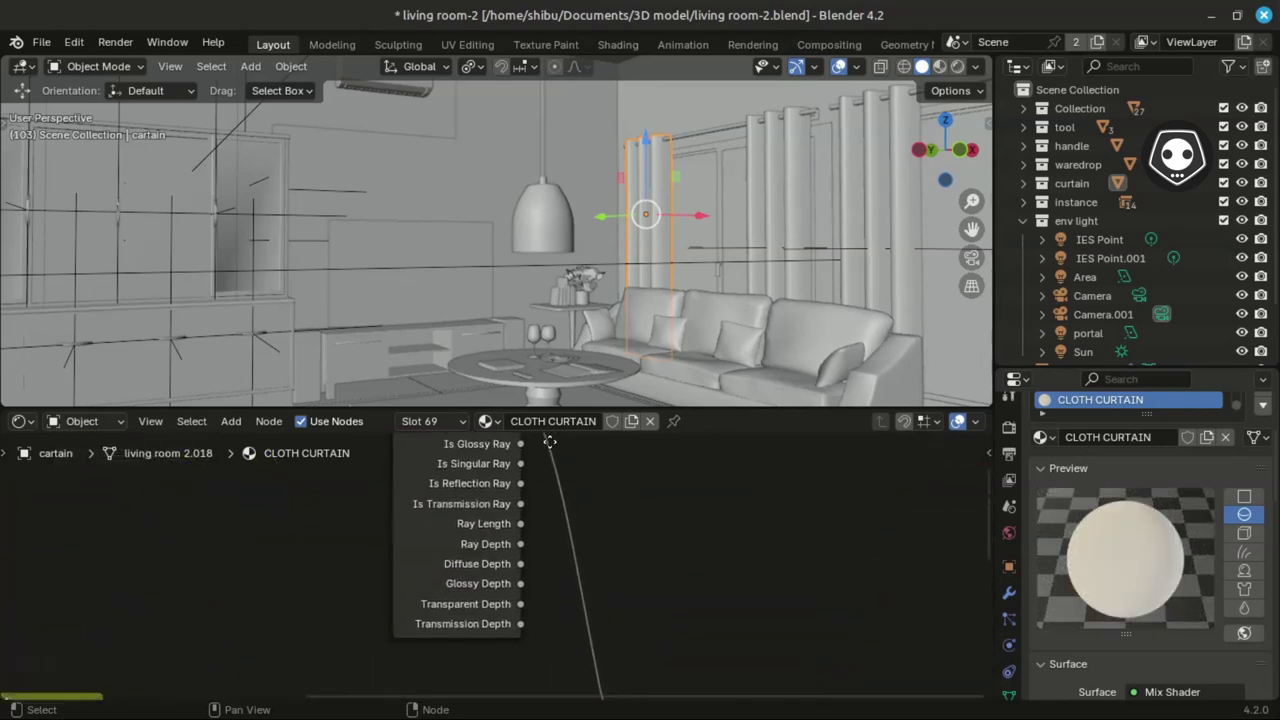
{"action": "scroll", "coordinate": [553, 450], "scroll_direction": "up", "scroll_amount": 4, "text": "shift"}
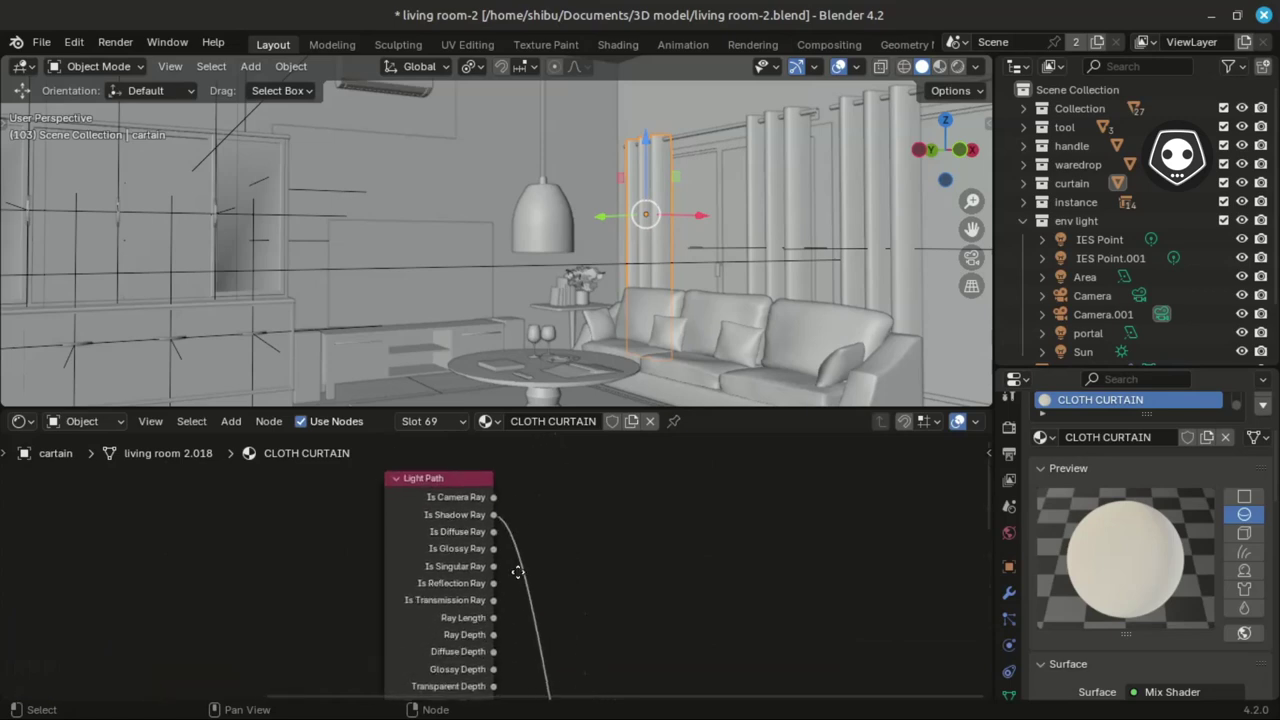
{"action": "scroll", "coordinate": [410, 492], "scroll_direction": "up", "scroll_amount": 1}
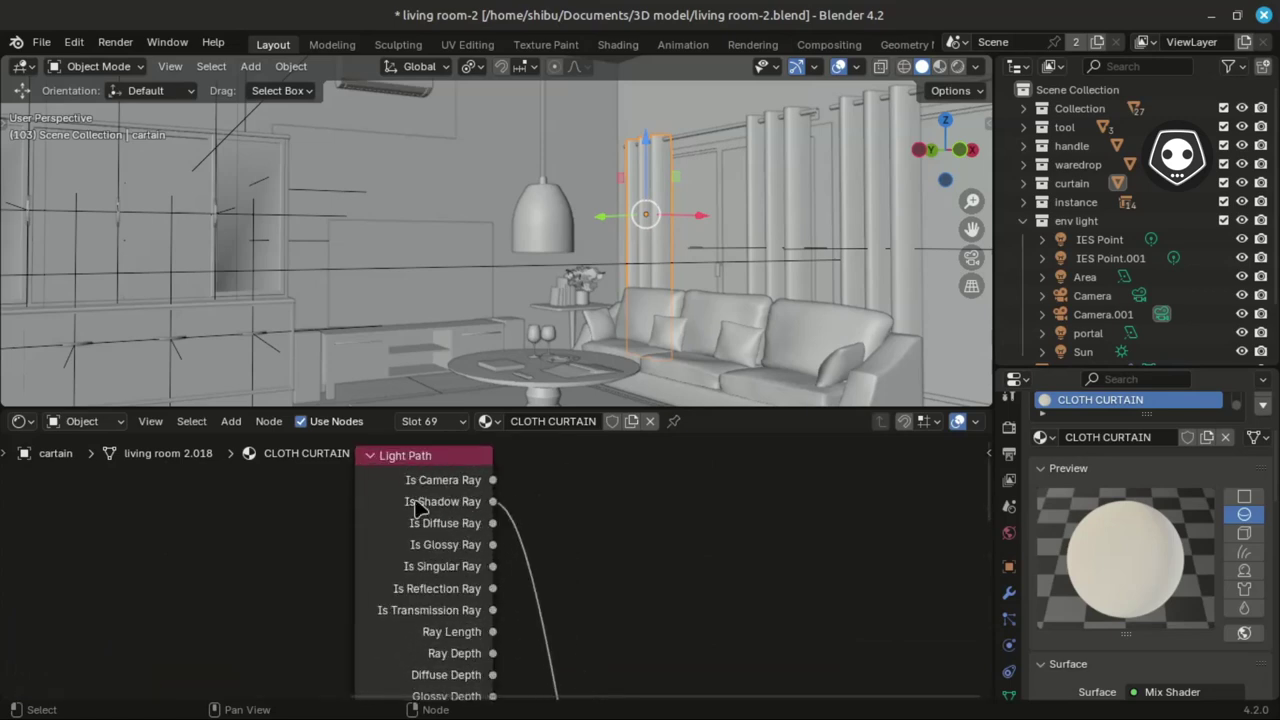
{"action": "scroll", "coordinate": [491, 532], "scroll_direction": "down", "scroll_amount": 2}
{"action": "scroll", "coordinate": [510, 510], "scroll_direction": "down", "scroll_amount": 5, "text": "shift"}
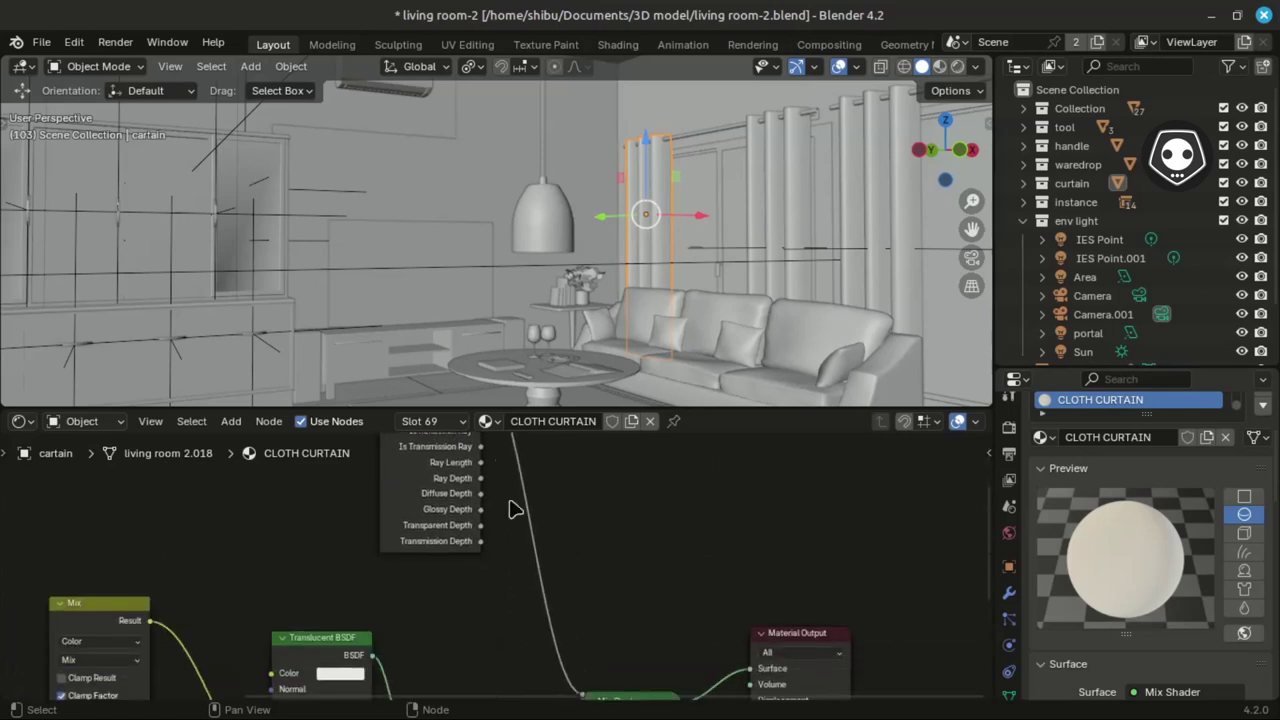
{"action": "scroll", "coordinate": [510, 478], "scroll_direction": "down", "scroll_amount": 1, "text": "shift"}
{"action": "scroll", "coordinate": [518, 536], "scroll_direction": "up", "scroll_amount": 1}
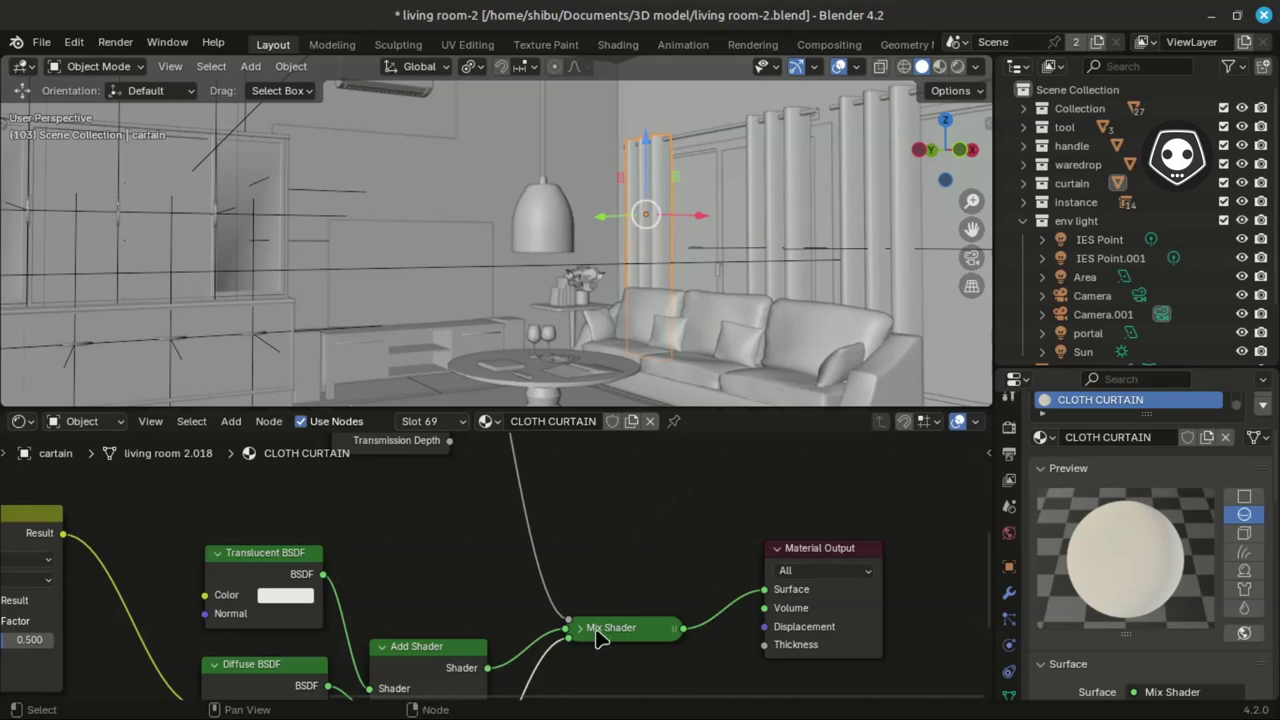
{"action": "left_click_drag", "start_coordinate": [597, 632], "coordinate": [598, 589]}
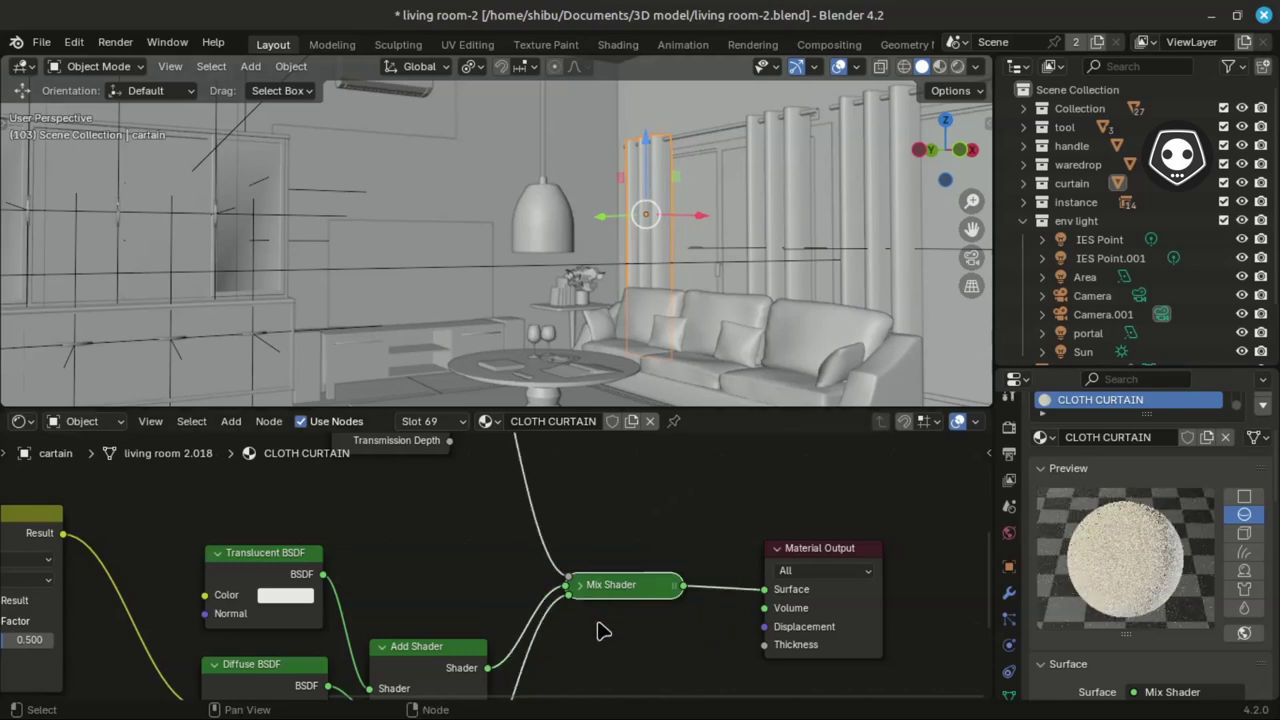
{"action": "key", "text": "h"}
{"action": "middle_click_drag", "start_coordinate": [603, 631], "coordinate": [524, 630]}
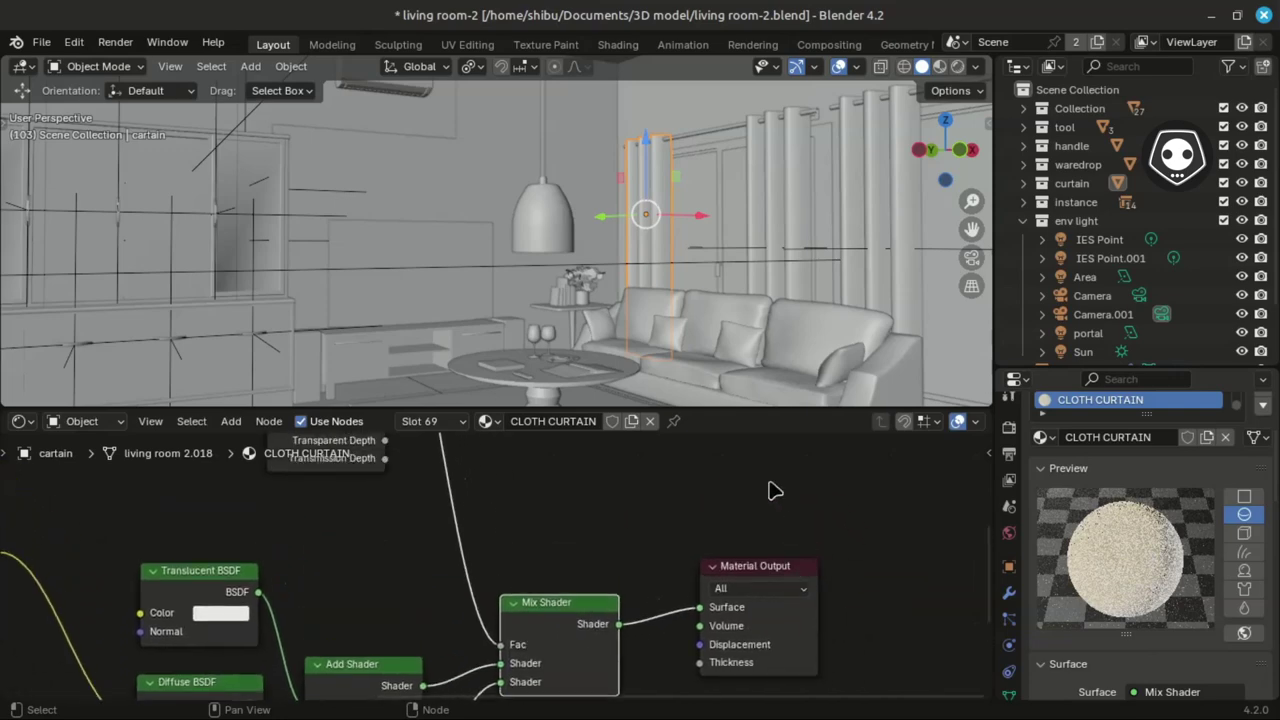
{"action": "middle_click_drag", "start_coordinate": [675, 319], "coordinate": [409, 351]}
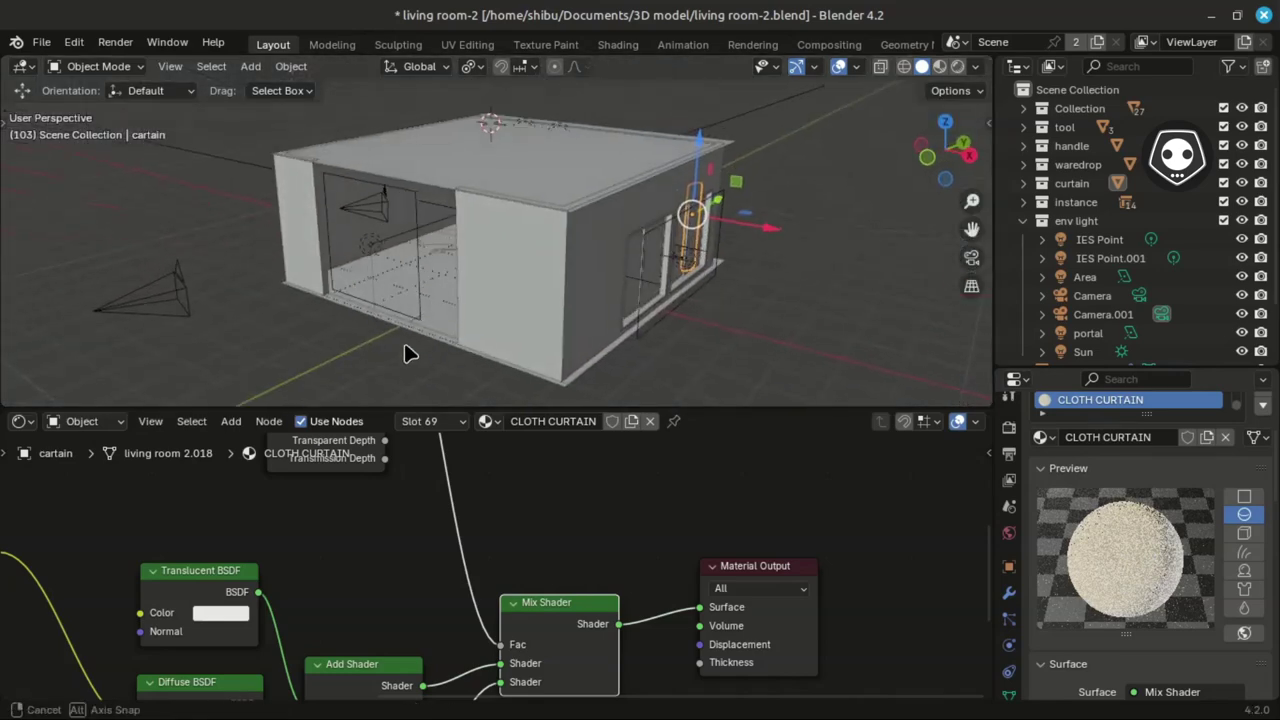
{"action": "scroll", "coordinate": [340, 278], "scroll_direction": "up", "scroll_amount": 5}
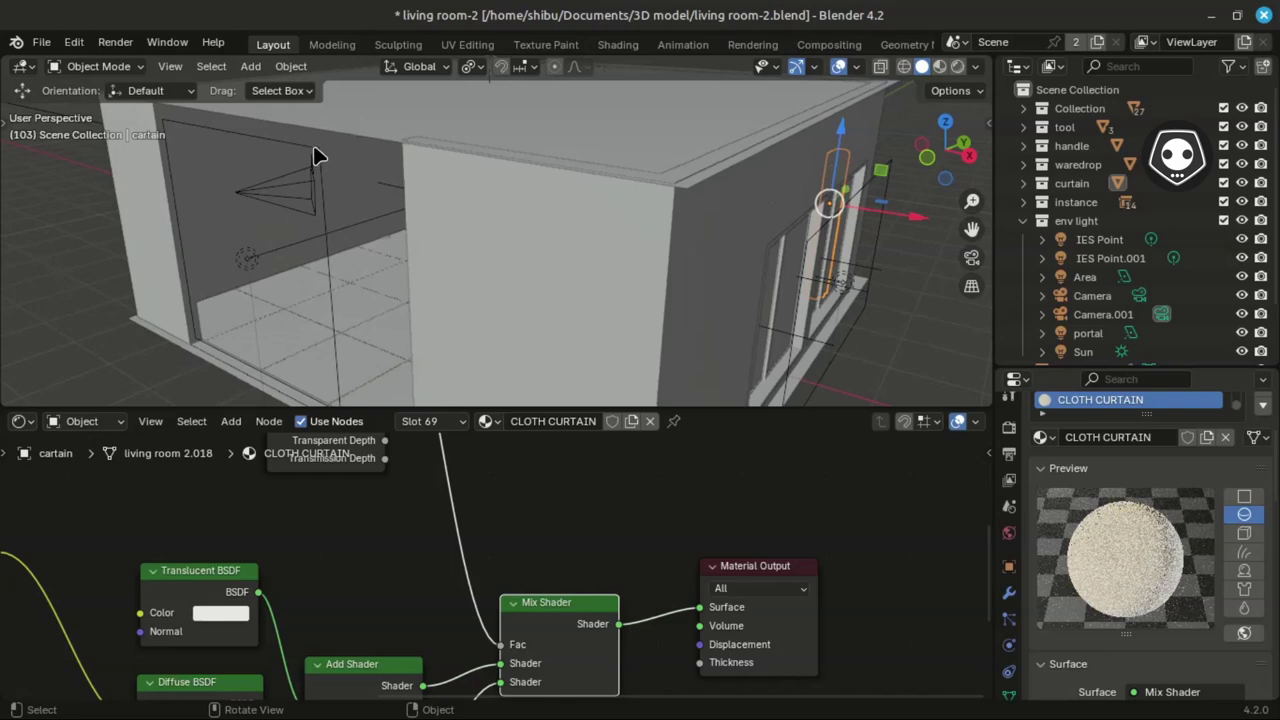
- Select the 70 W, 2.75 m square Area light and orbit above the windowed wall
{"action": "left_click", "coordinate": [313, 157]}
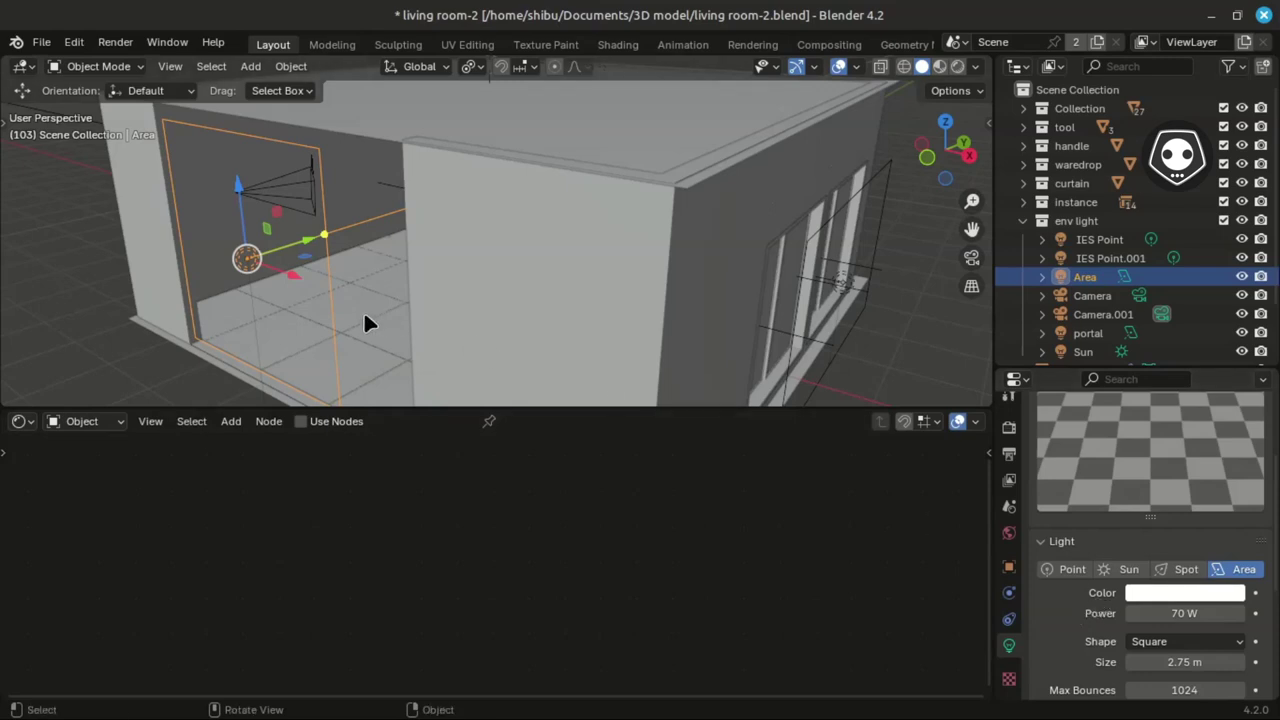
{"action": "middle_click_drag", "start_coordinate": [206, 300], "coordinate": [252, 290]}
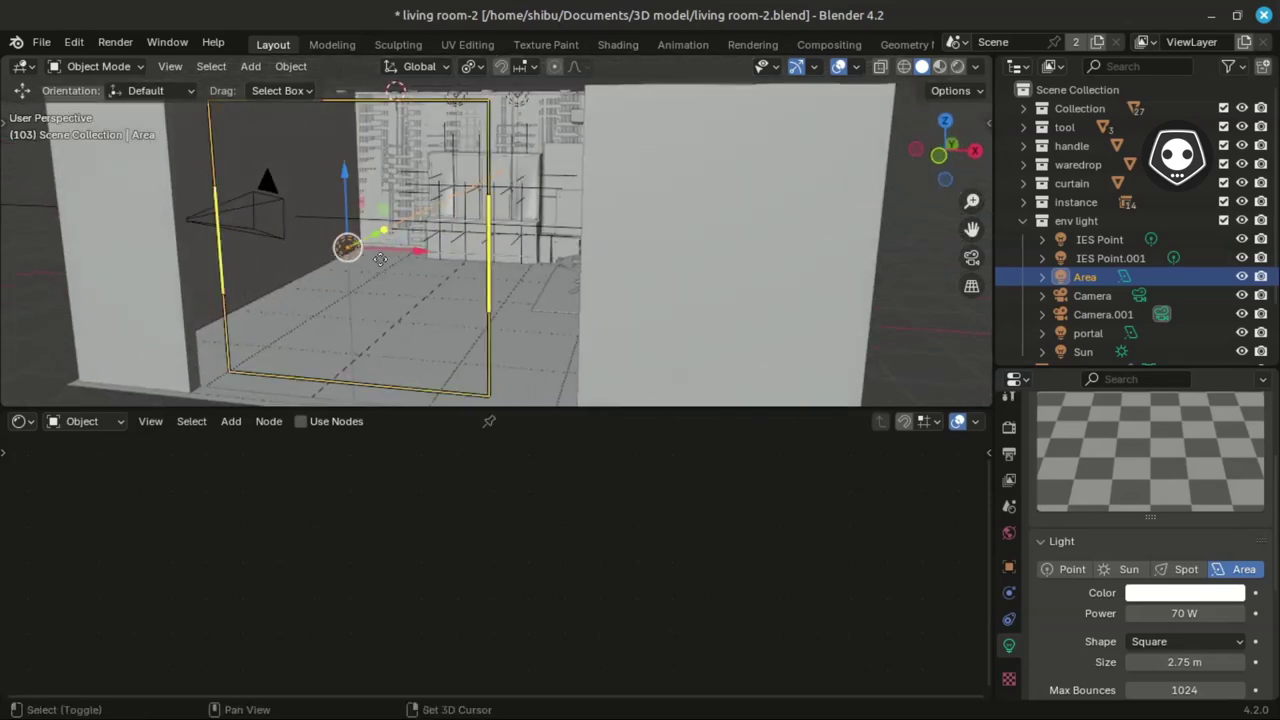
{"action": "middle_click_drag", "start_coordinate": [760, 255], "coordinate": [397, 257], "text": "shift"}
{"action": "scroll", "coordinate": [484, 225], "scroll_direction": "up", "scroll_amount": 2}
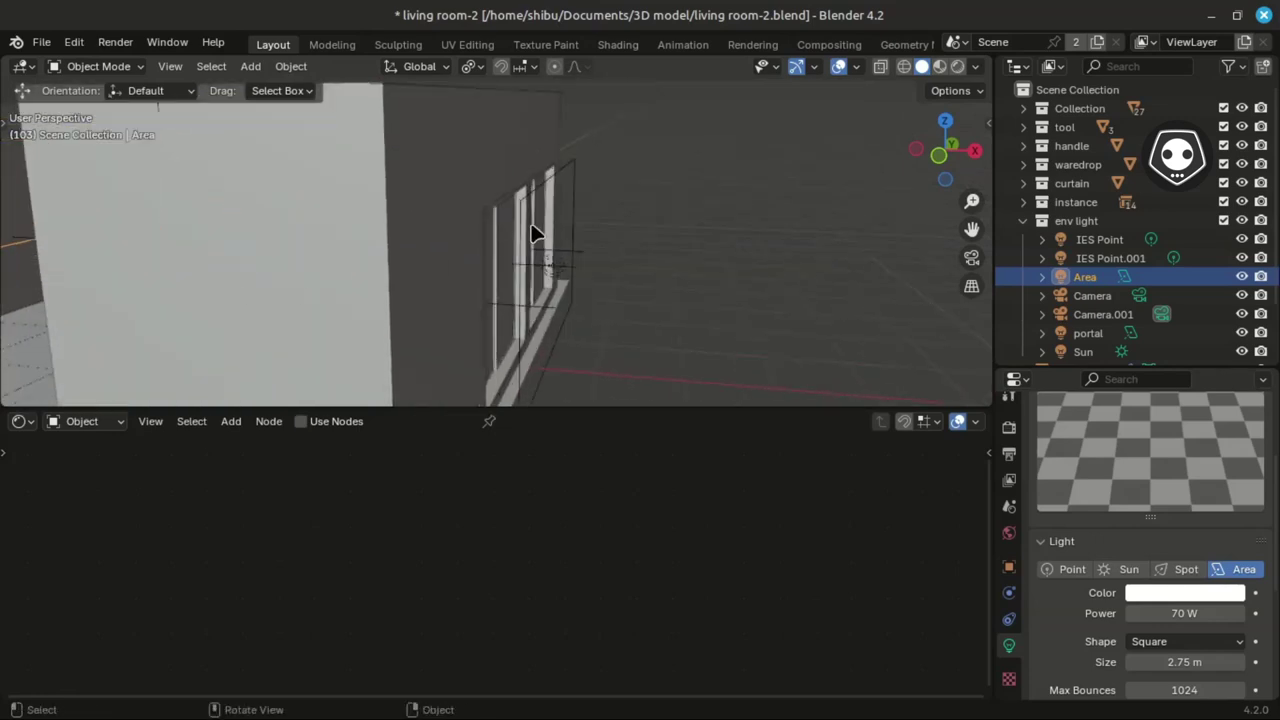
{"action": "middle_click_drag", "start_coordinate": [531, 237], "coordinate": [509, 249]}
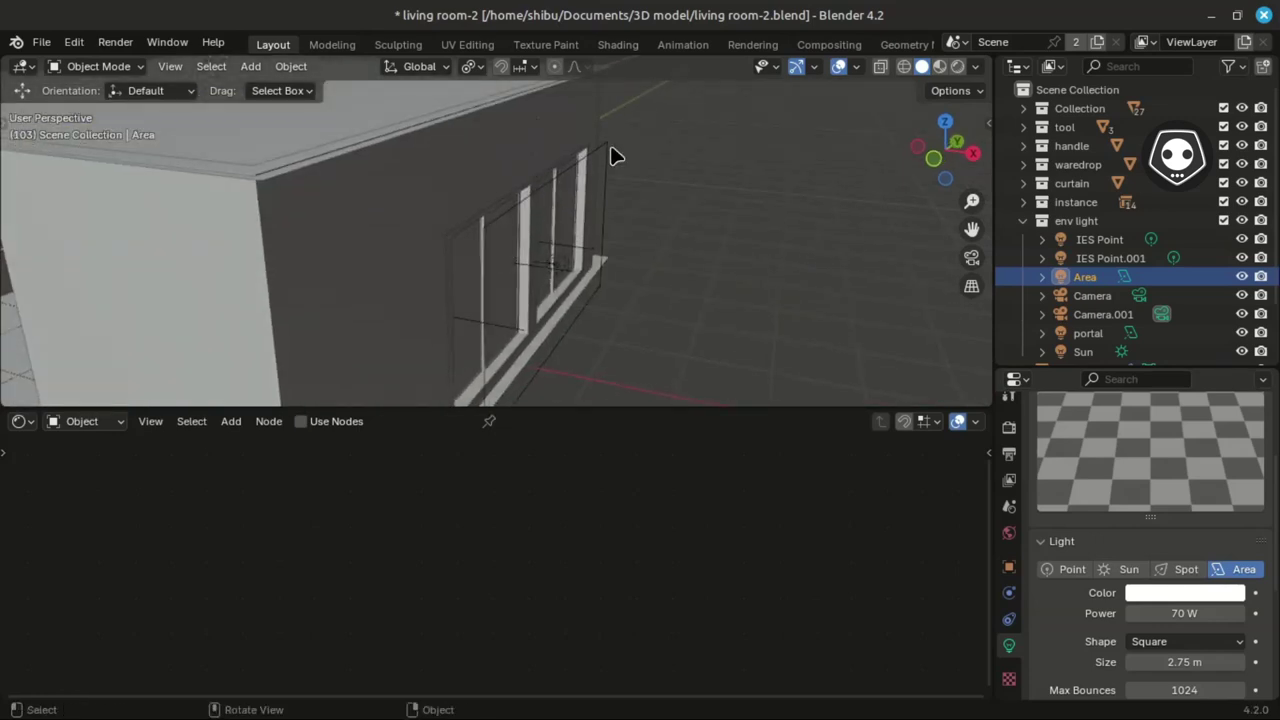
- Slide the window portal light about -0.06 m along X against the window frame
{"action": "left_click", "coordinate": [614, 155]}
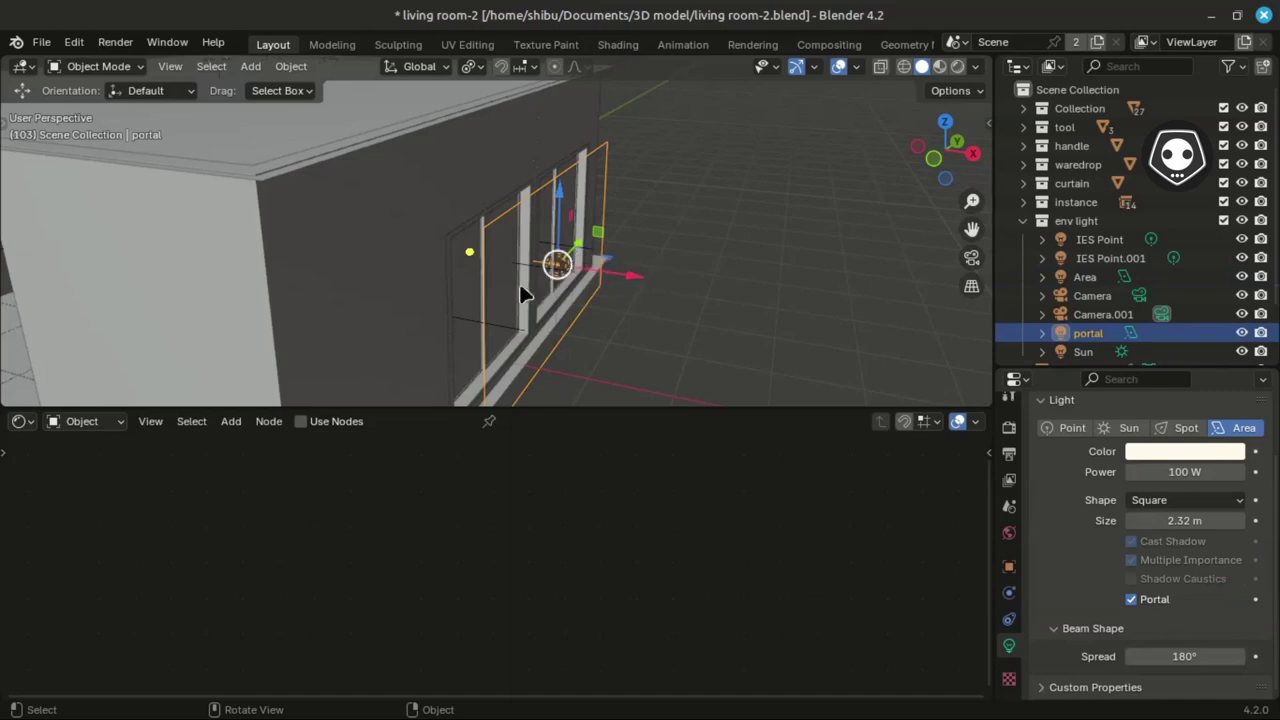
{"action": "mouse_move", "coordinate": [521, 288]}
{"action": "middle_mouse_down"}
{"action": "mouse_move", "coordinate": [428, 271]}
{"action": "mouse_move", "coordinate": [488, 278]}
{"action": "mouse_move", "coordinate": [492, 267]}
{"action": "mouse_move", "coordinate": [502, 289]}
{"action": "middle_mouse_up"}
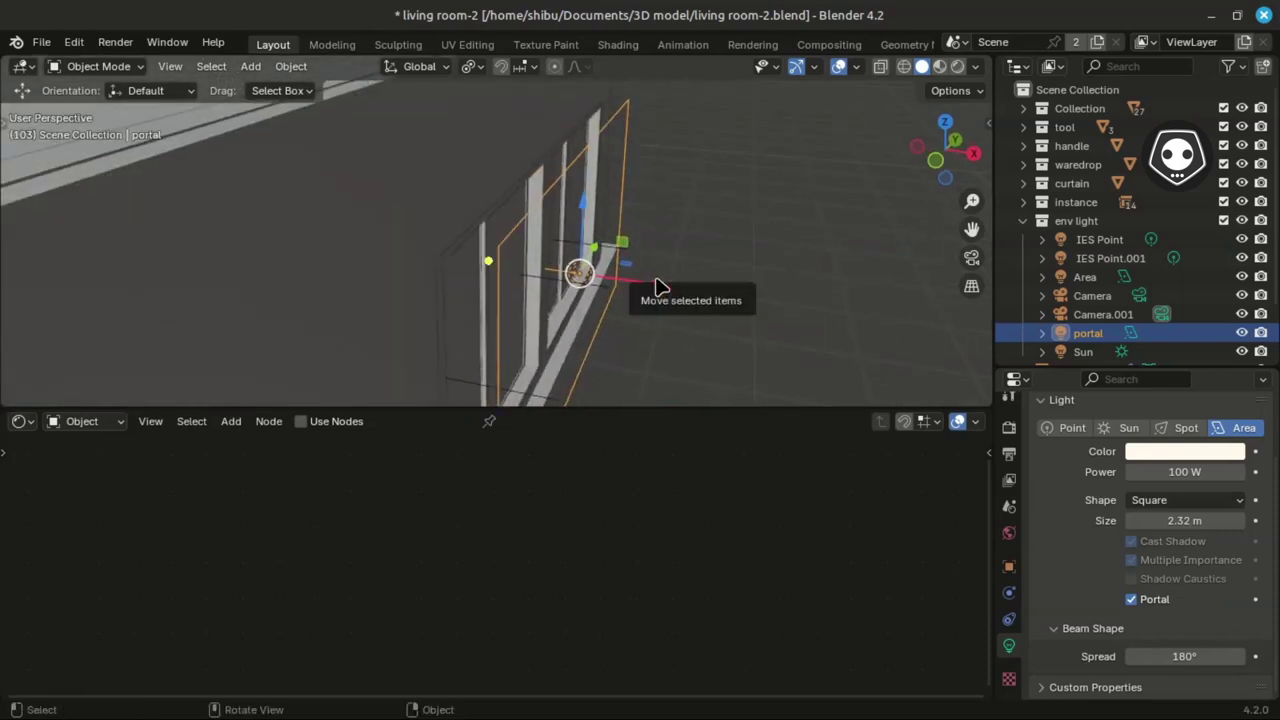
{"action": "left_click_drag", "start_coordinate": [658, 288], "coordinate": [644, 278]}
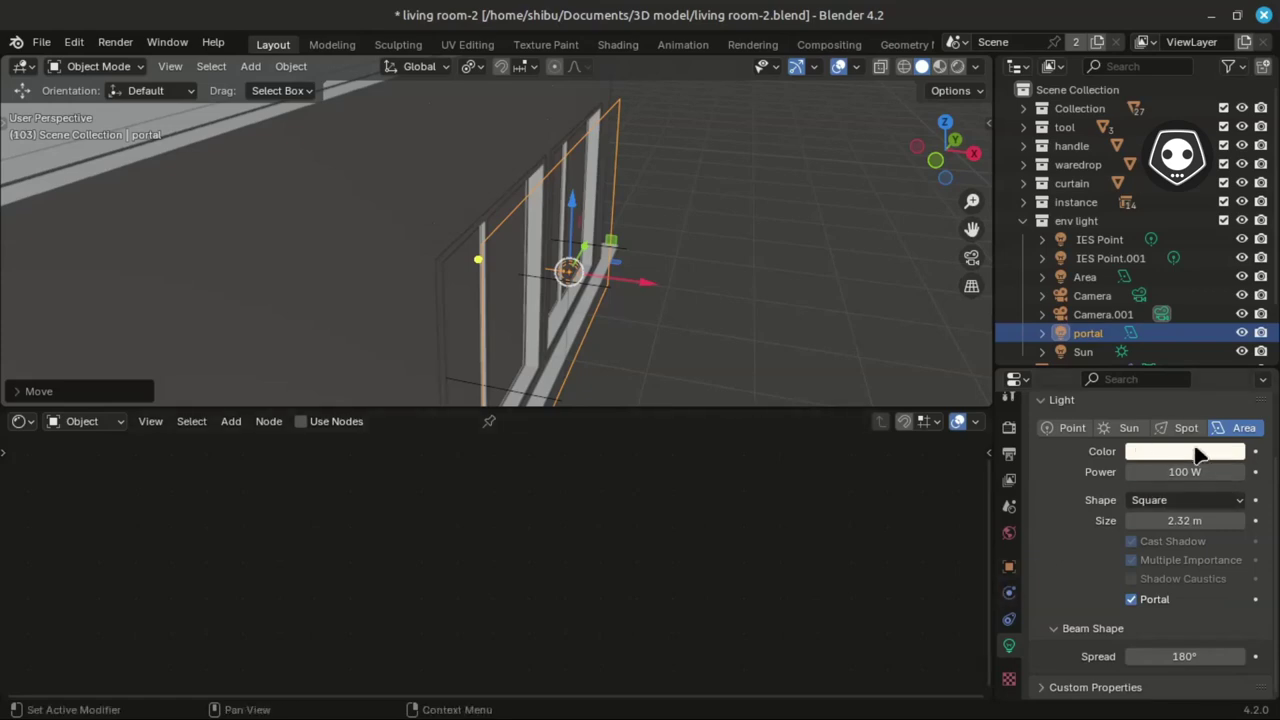
{"action": "left_click", "coordinate": [1200, 453]}
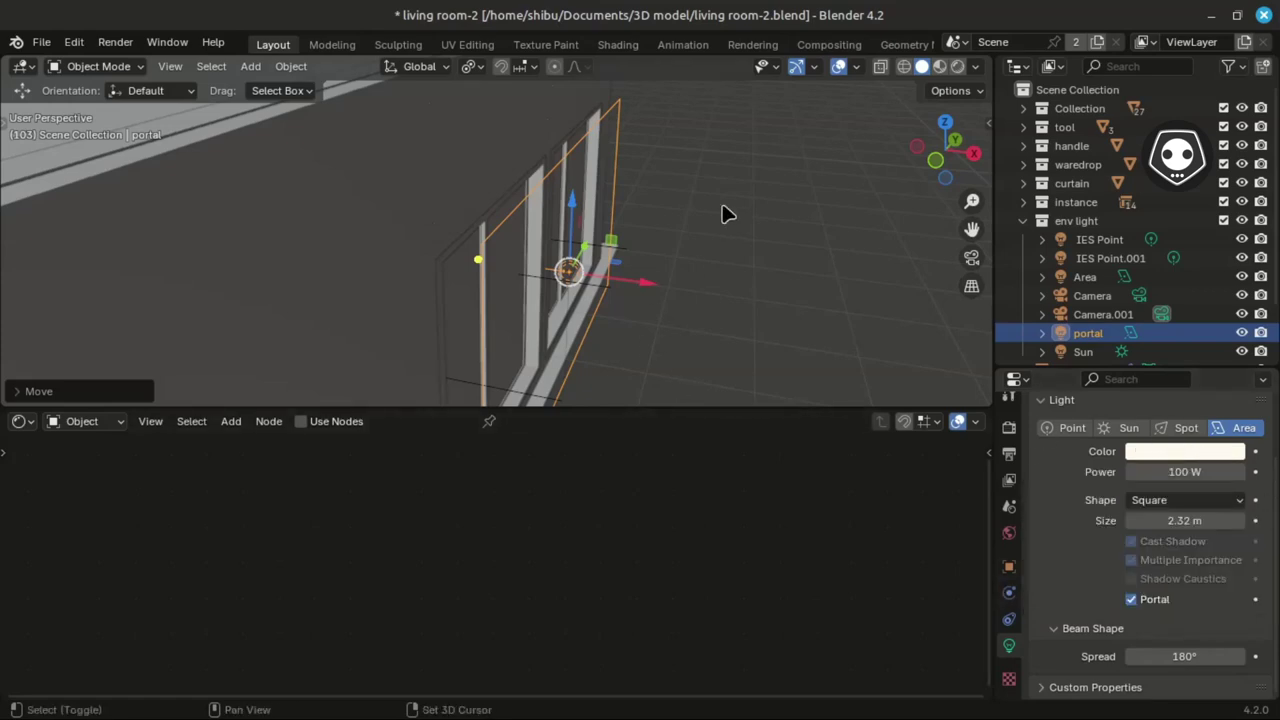
{"action": "key", "text": "shift+a"}
{"action": "mouse_move", "coordinate": [633, 438]}
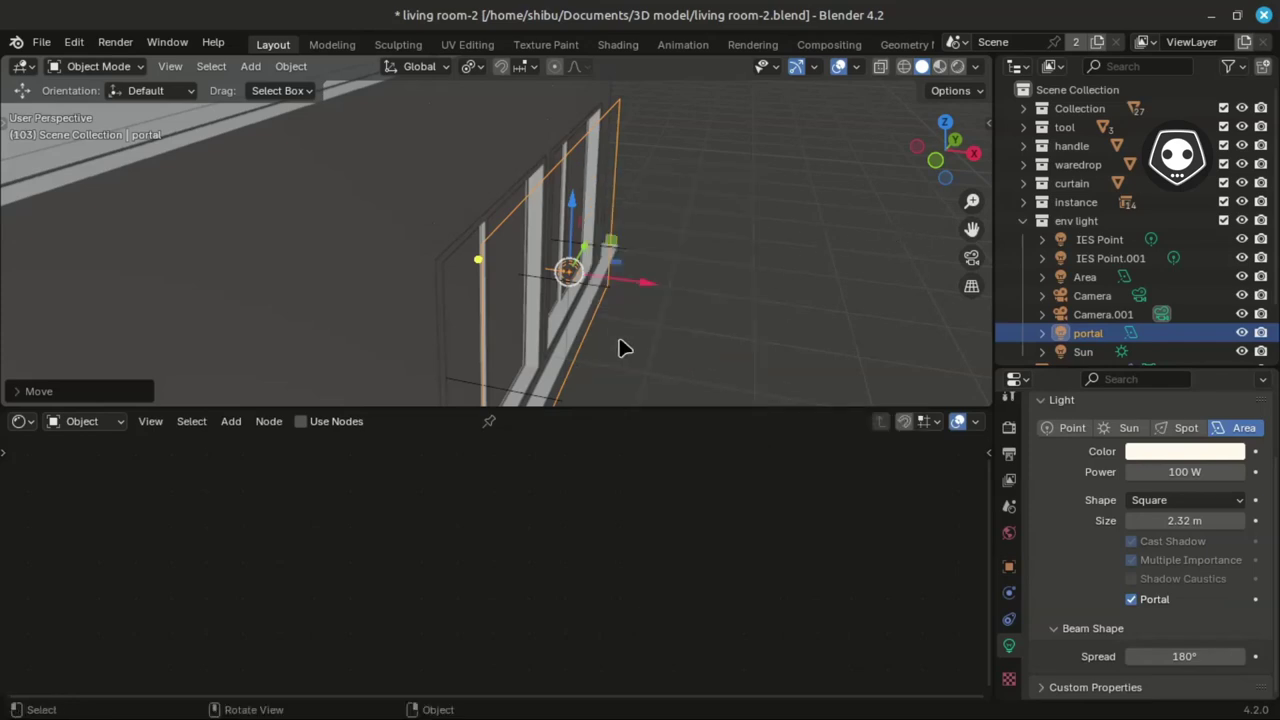
{"action": "middle_click_drag", "start_coordinate": [620, 347], "coordinate": [543, 303]}
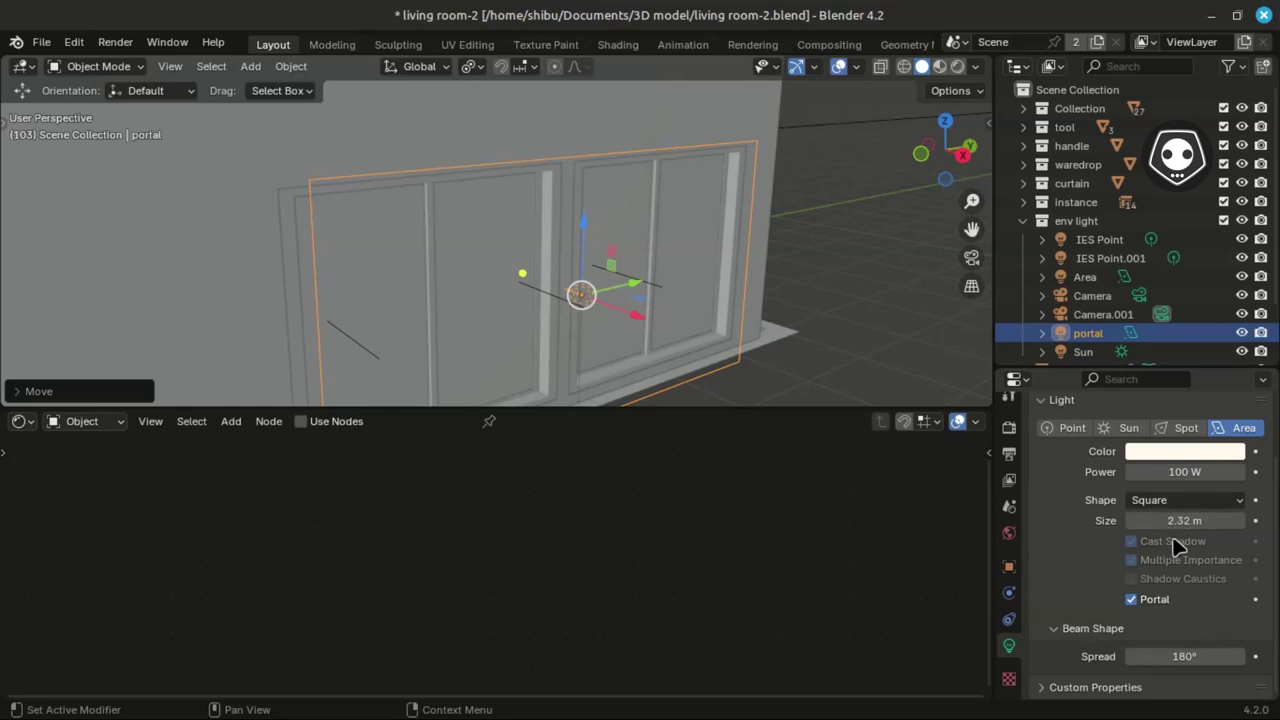
- Orbit around the room to face the back wall and tilt up to its ceiling lights
{"action": "scroll", "coordinate": [725, 270], "scroll_direction": "down", "scroll_amount": 5}
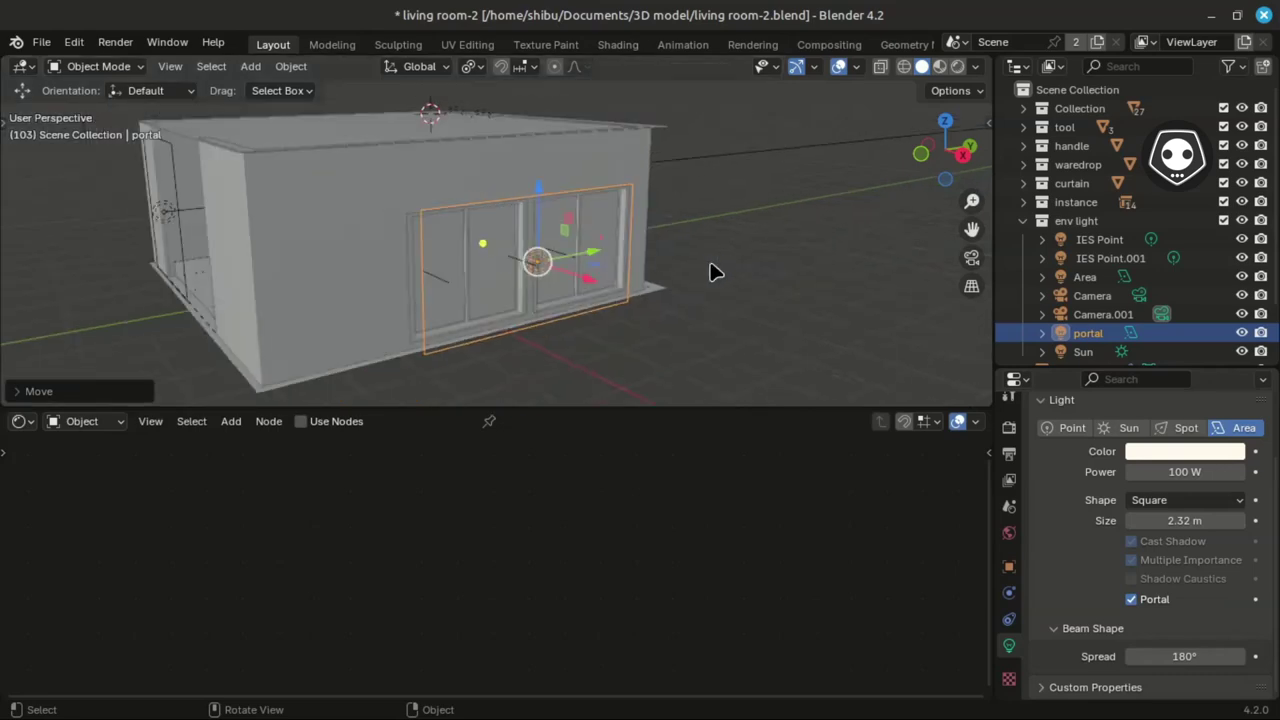
{"action": "middle_click_drag", "start_coordinate": [598, 290], "coordinate": [680, 292]}
{"action": "middle_click_drag", "start_coordinate": [563, 326], "coordinate": [717, 222]}
{"action": "scroll", "coordinate": [613, 206], "scroll_direction": "up", "scroll_amount": 4}
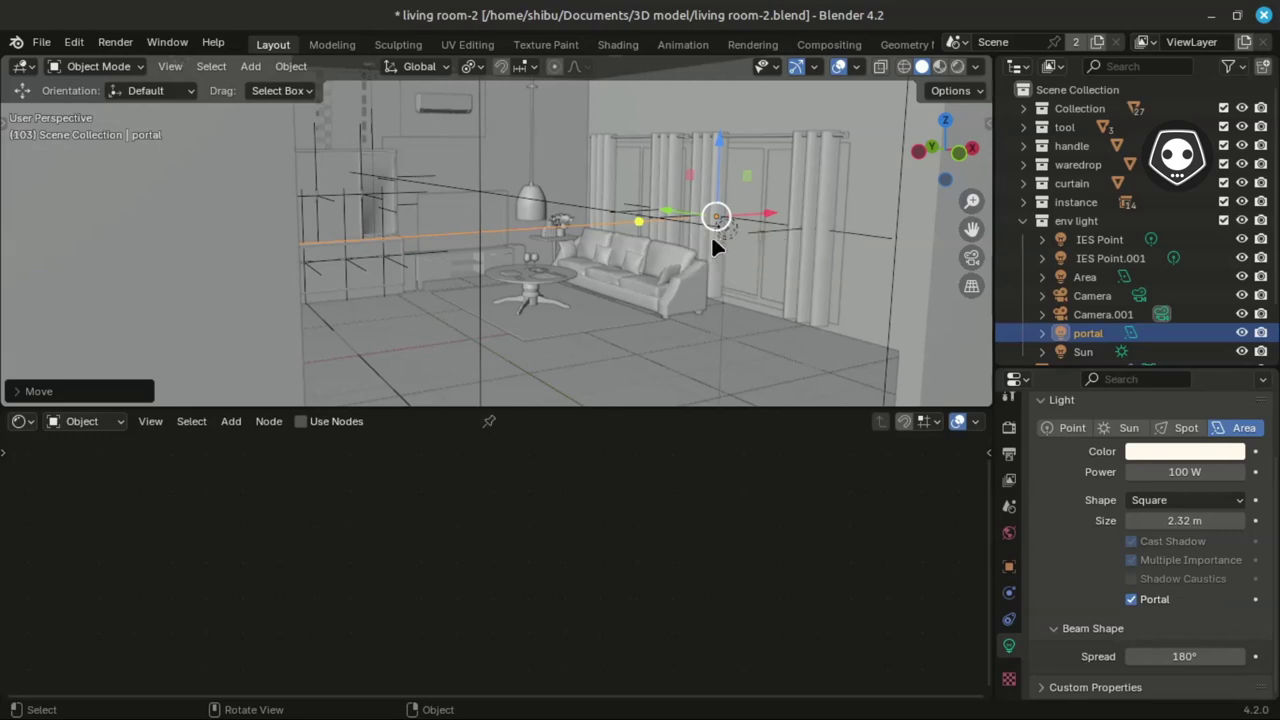
{"action": "middle_click_drag", "start_coordinate": [695, 262], "coordinate": [734, 226]}
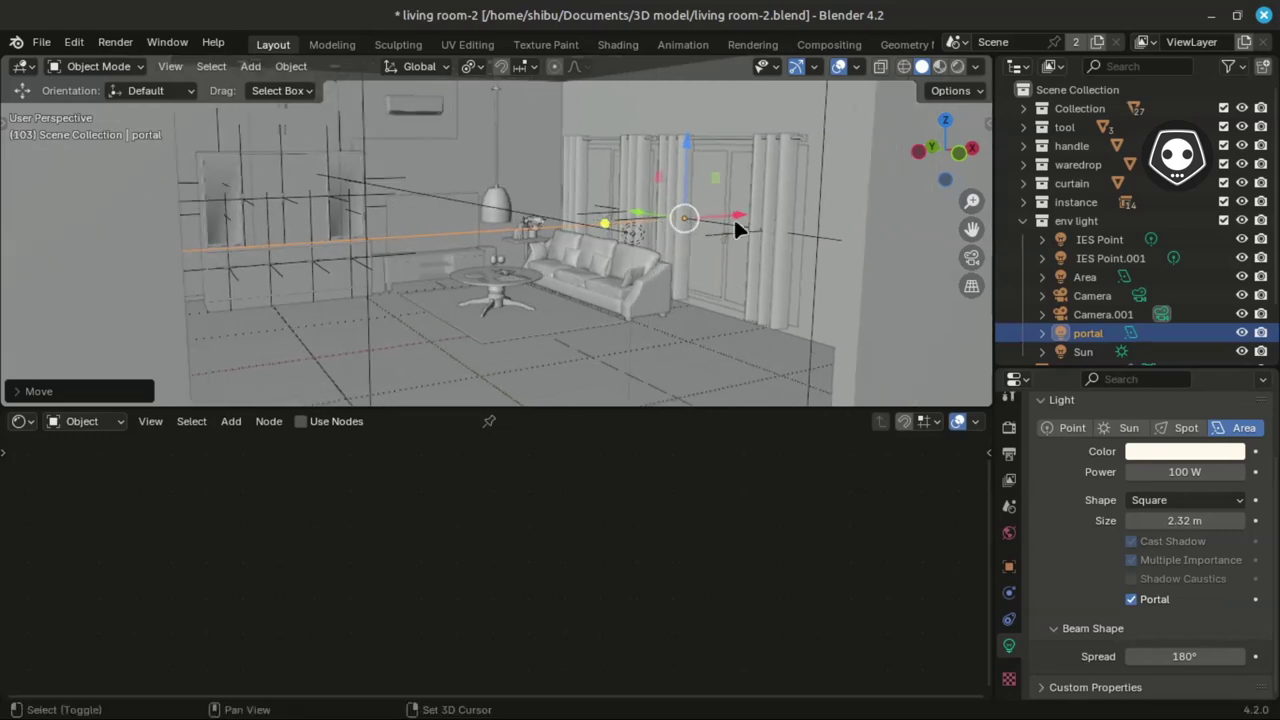
{"action": "left_click", "coordinate": [782, 180]}
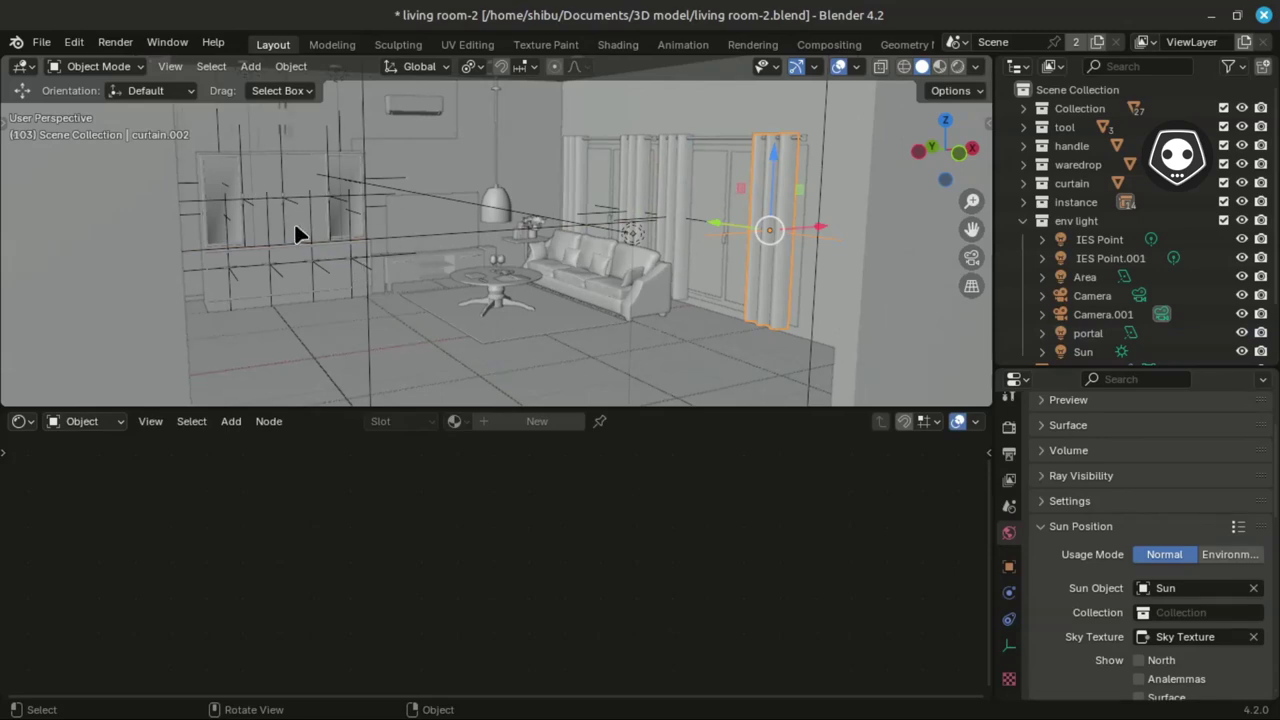
{"action": "middle_click_drag", "start_coordinate": [471, 268], "coordinate": [520, 275]}
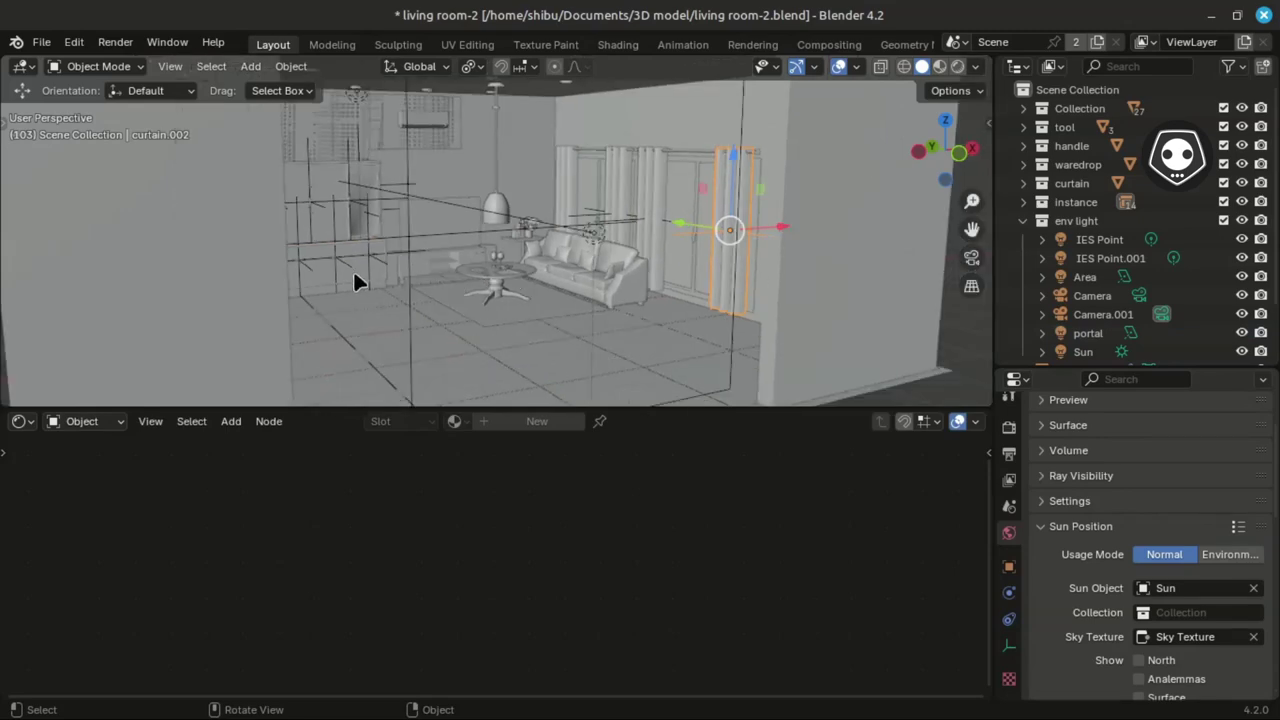
{"action": "middle_click_drag", "start_coordinate": [353, 269], "coordinate": [387, 238]}
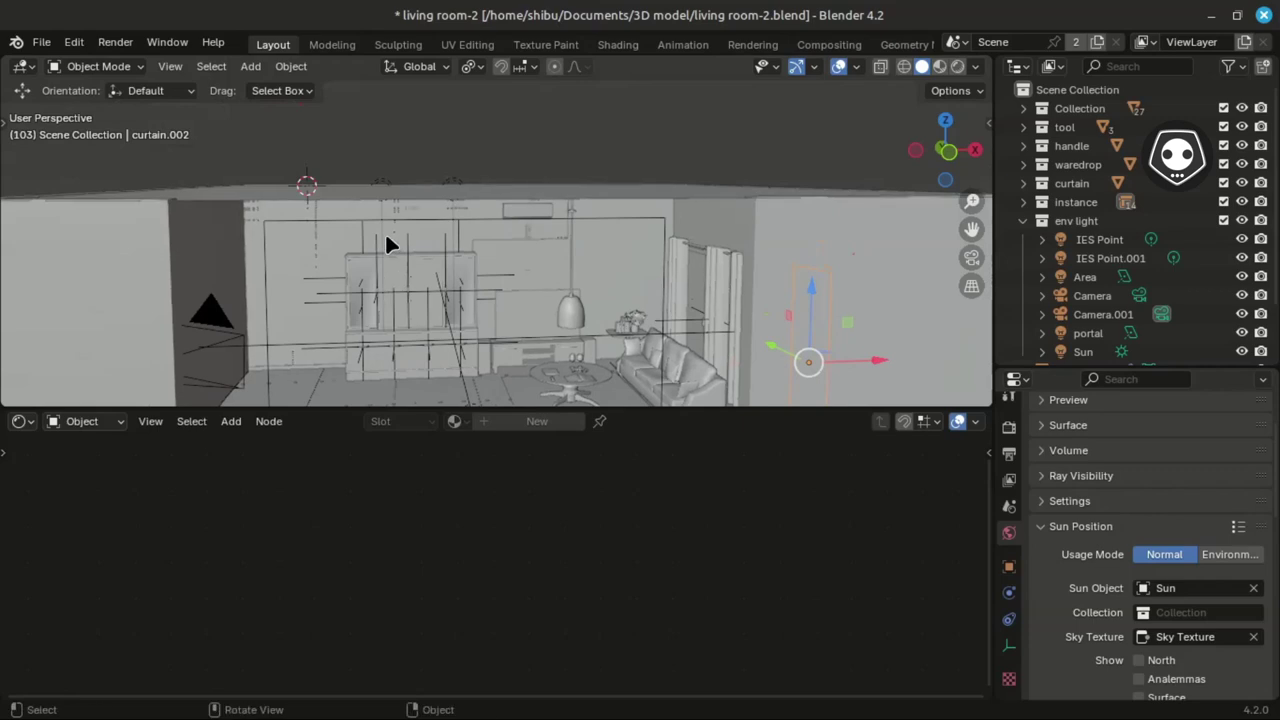
{"action": "scroll", "coordinate": [385, 244], "scroll_direction": "up", "scroll_amount": 3}
{"action": "middle_click_drag", "start_coordinate": [289, 186], "coordinate": [285, 213]}
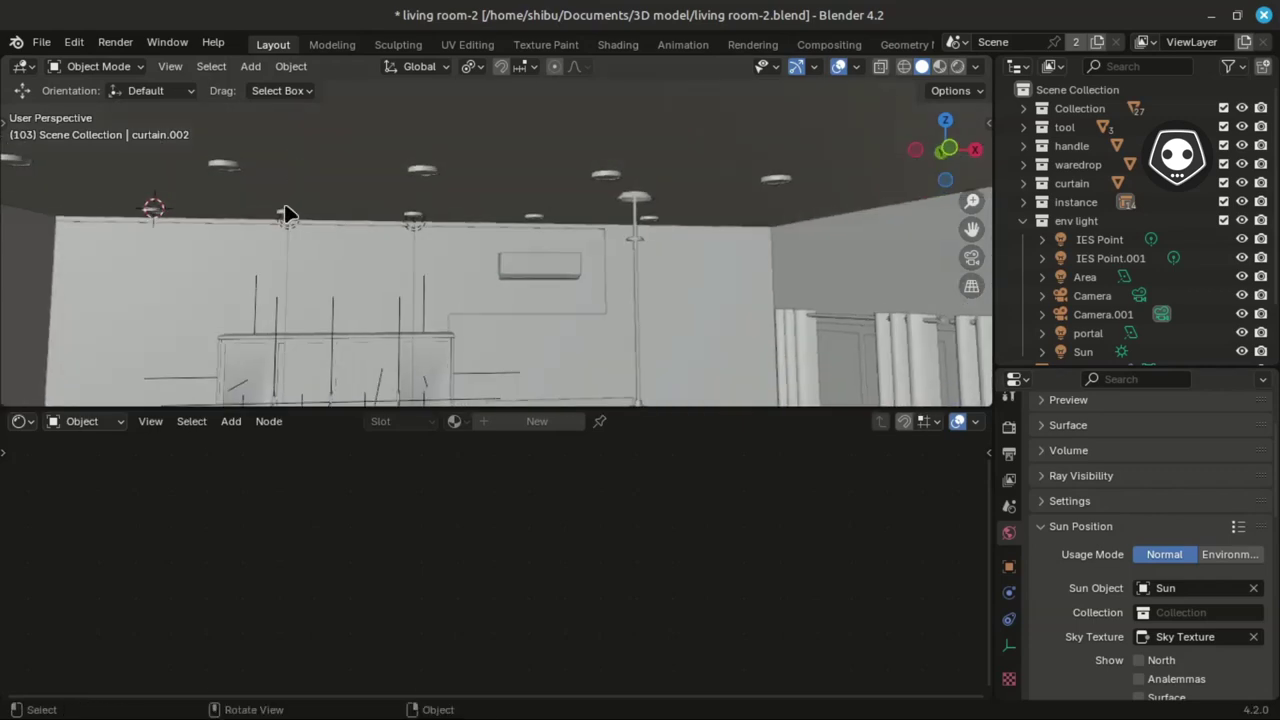
{"action": "left_click", "coordinate": [284, 224]}
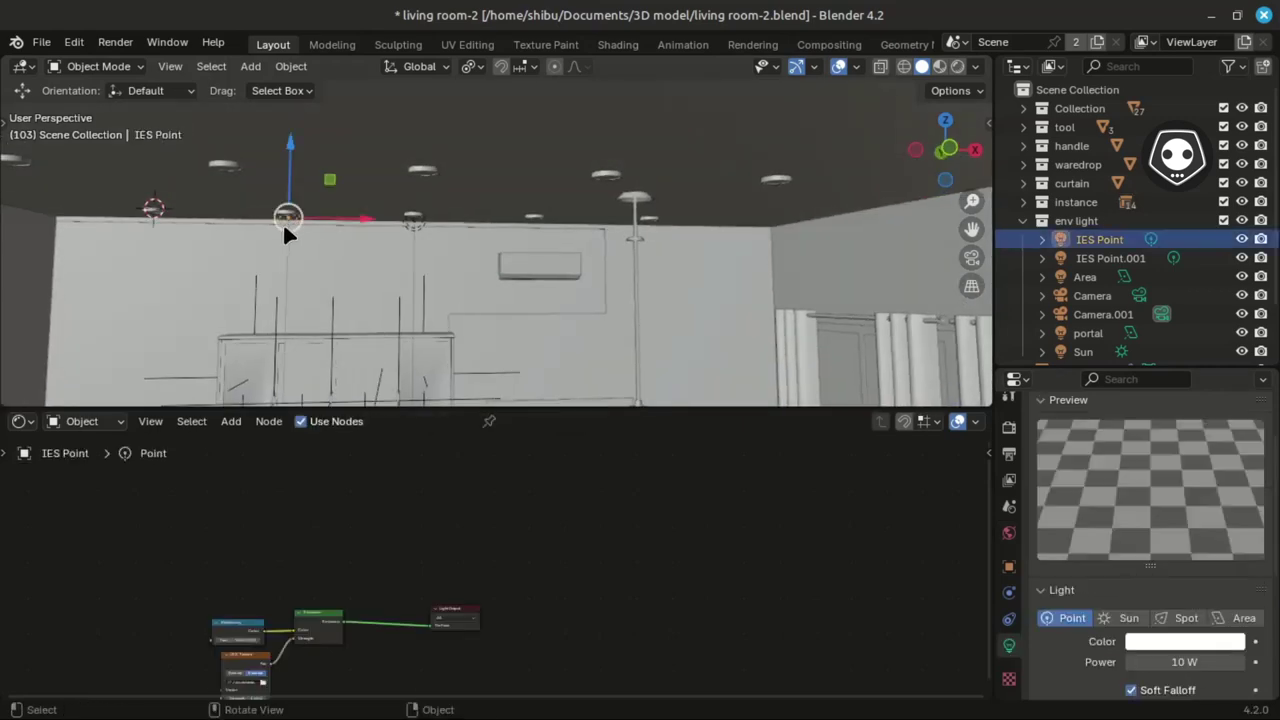
{"action": "mouse_move", "coordinate": [388, 28]}
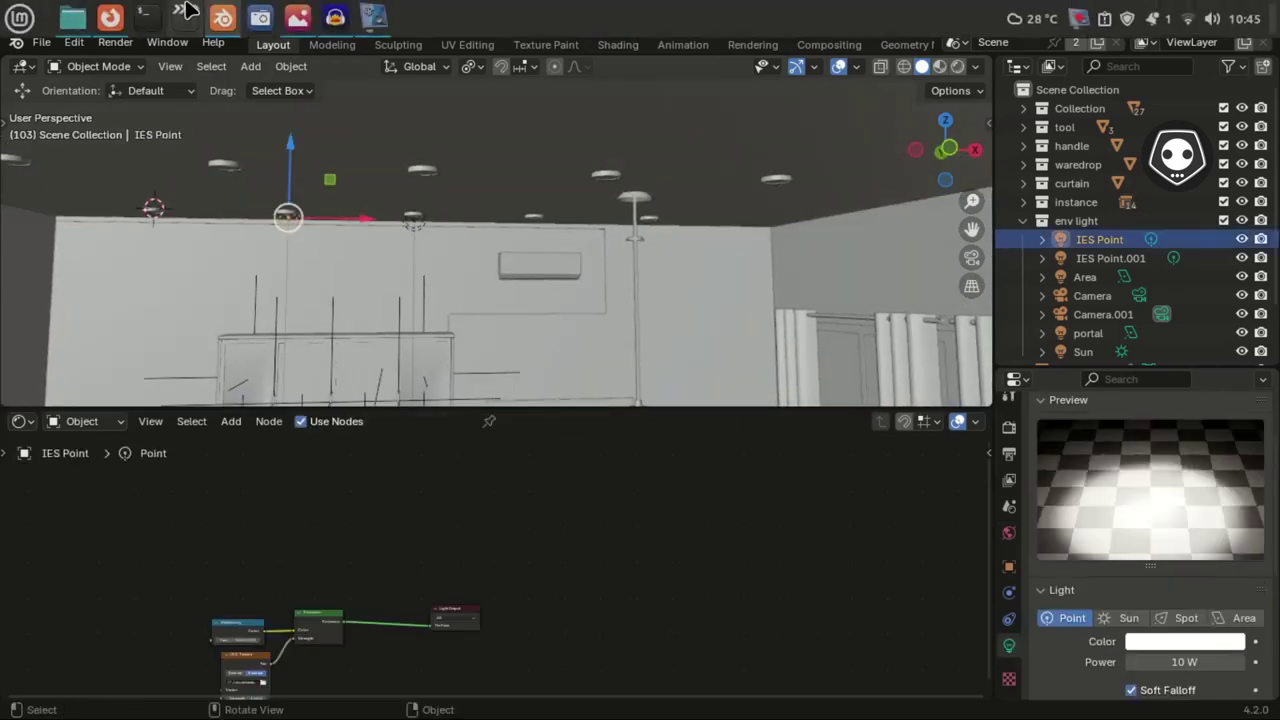
{"action": "left_click", "coordinate": [297, 17]}
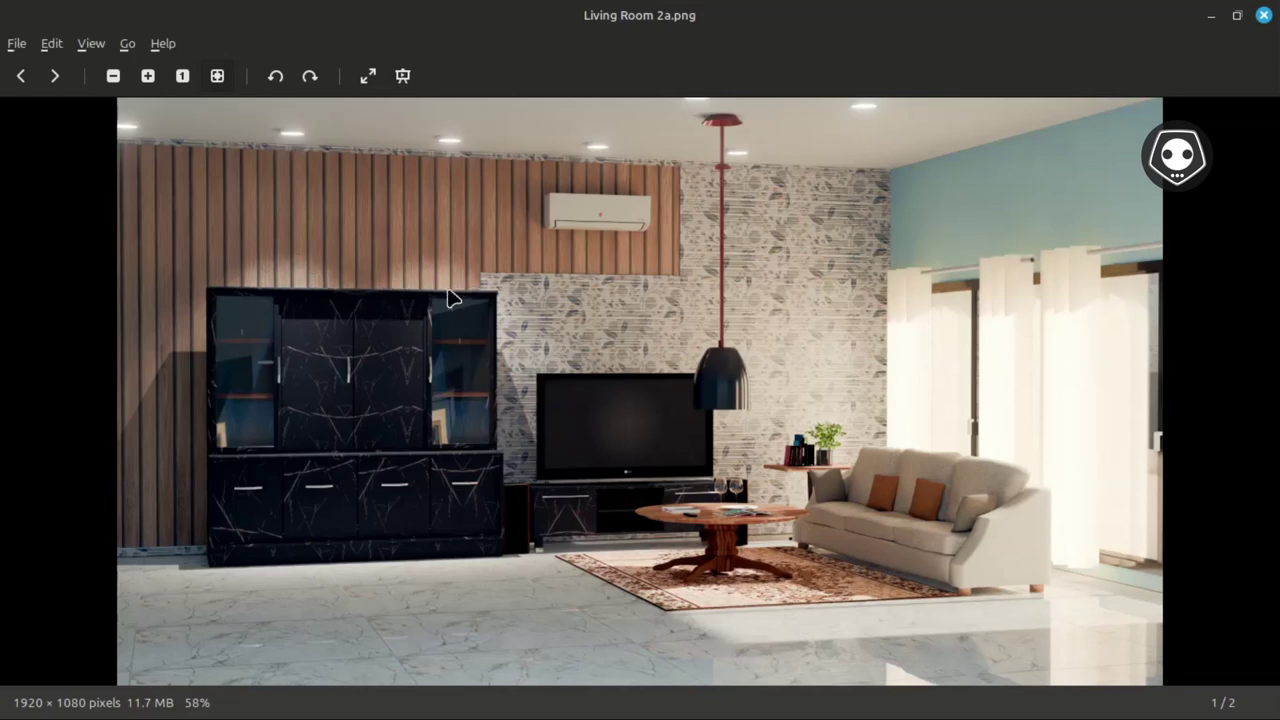
{"action": "key", "text": "alt+Tab"}
- Zoom in on the Blackbody (5600), Emission and IES Texture nodes
{"action": "middle_click_drag", "start_coordinate": [363, 551], "coordinate": [466, 526]}
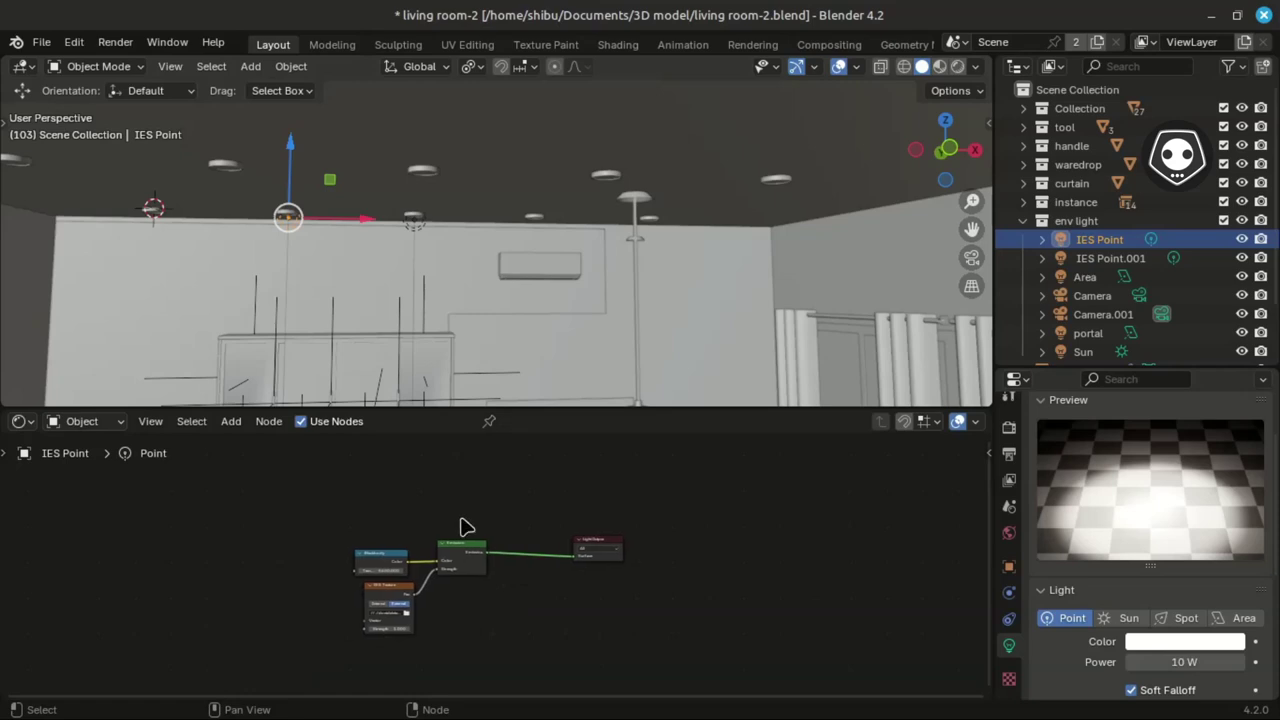
{"action": "scroll", "coordinate": [394, 577], "scroll_direction": "up", "scroll_amount": 5}
{"action": "middle_click_drag", "start_coordinate": [586, 614], "coordinate": [458, 538]}
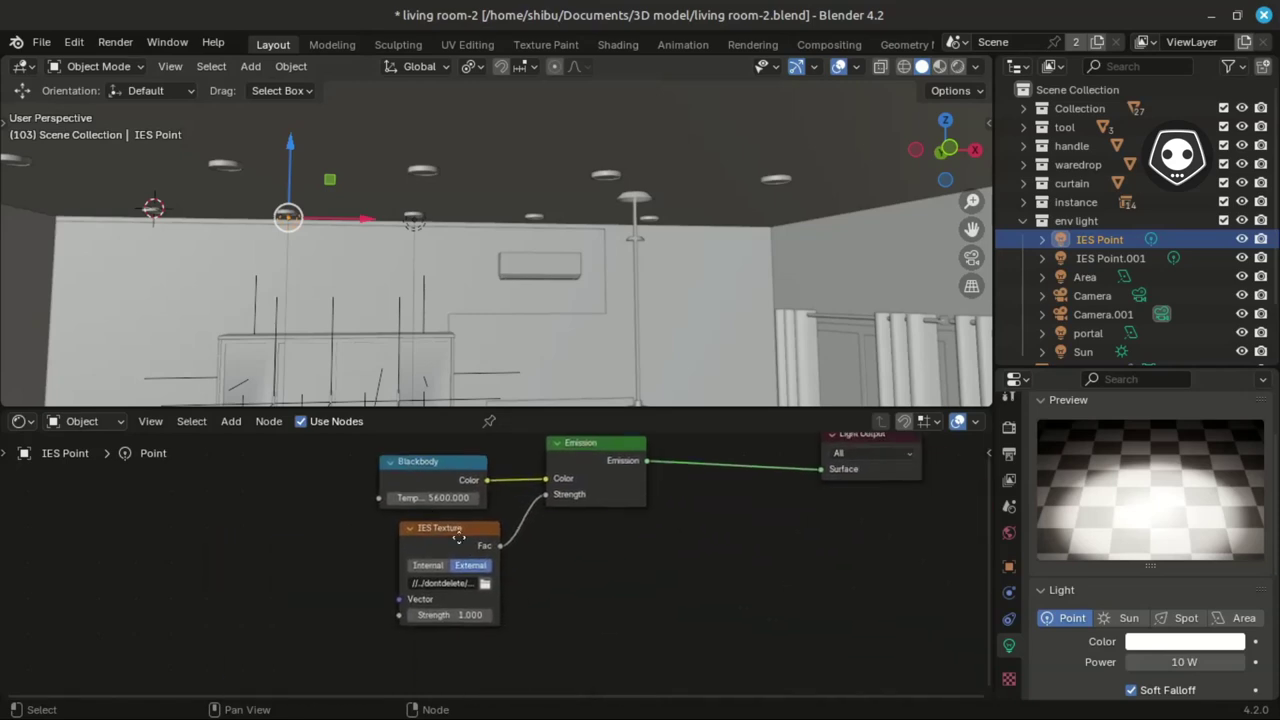
{"action": "scroll", "coordinate": [458, 538], "scroll_direction": "up", "scroll_amount": 3}
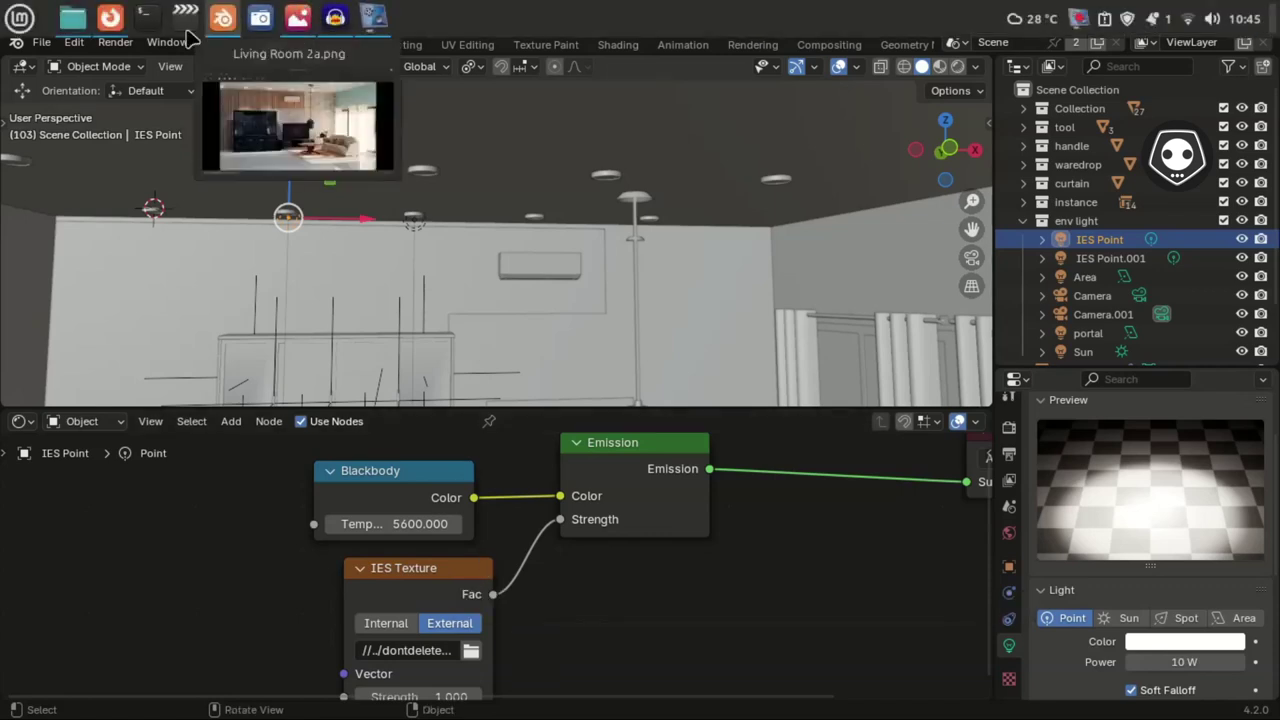
- In Nemo, go from the 3D model folder to Documents/dontdelete/IES LIGHT/ies-lights-pack and scroll its profiles
{"action": "left_click", "coordinate": [72, 17]}
{"action": "left_click", "coordinate": [430, 366]}
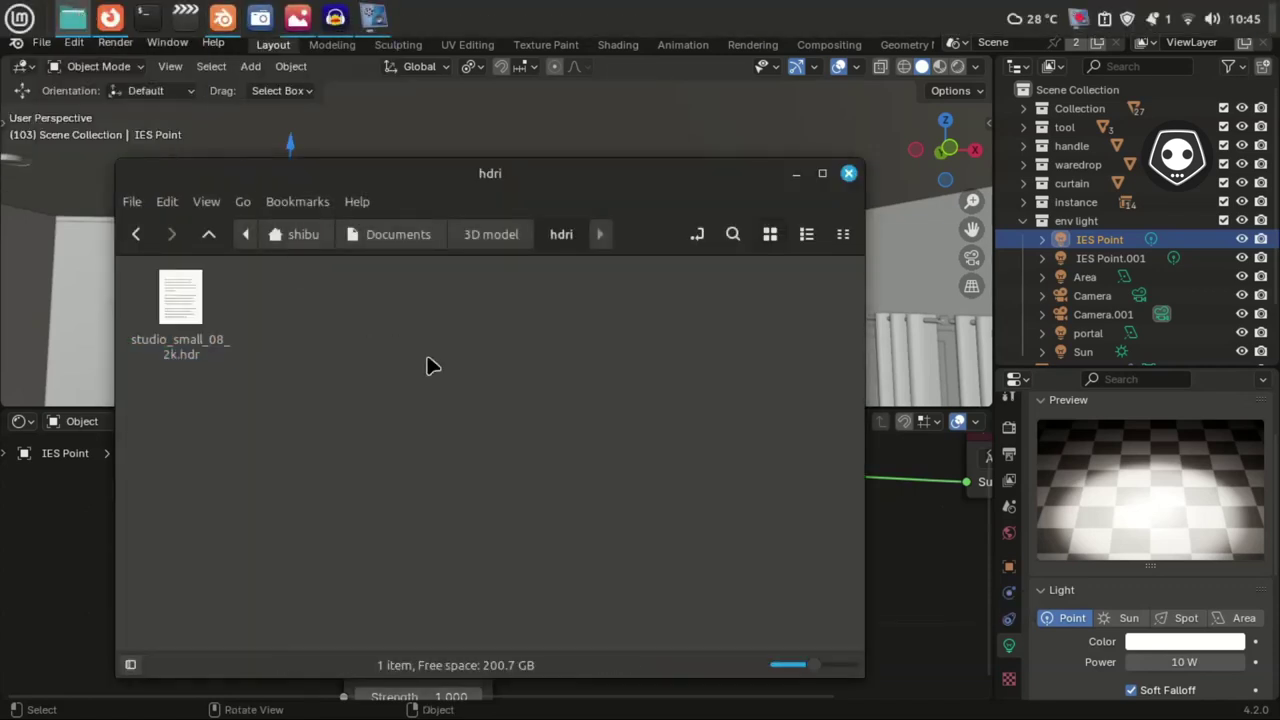
{"action": "key", "text": "alt+Up"}
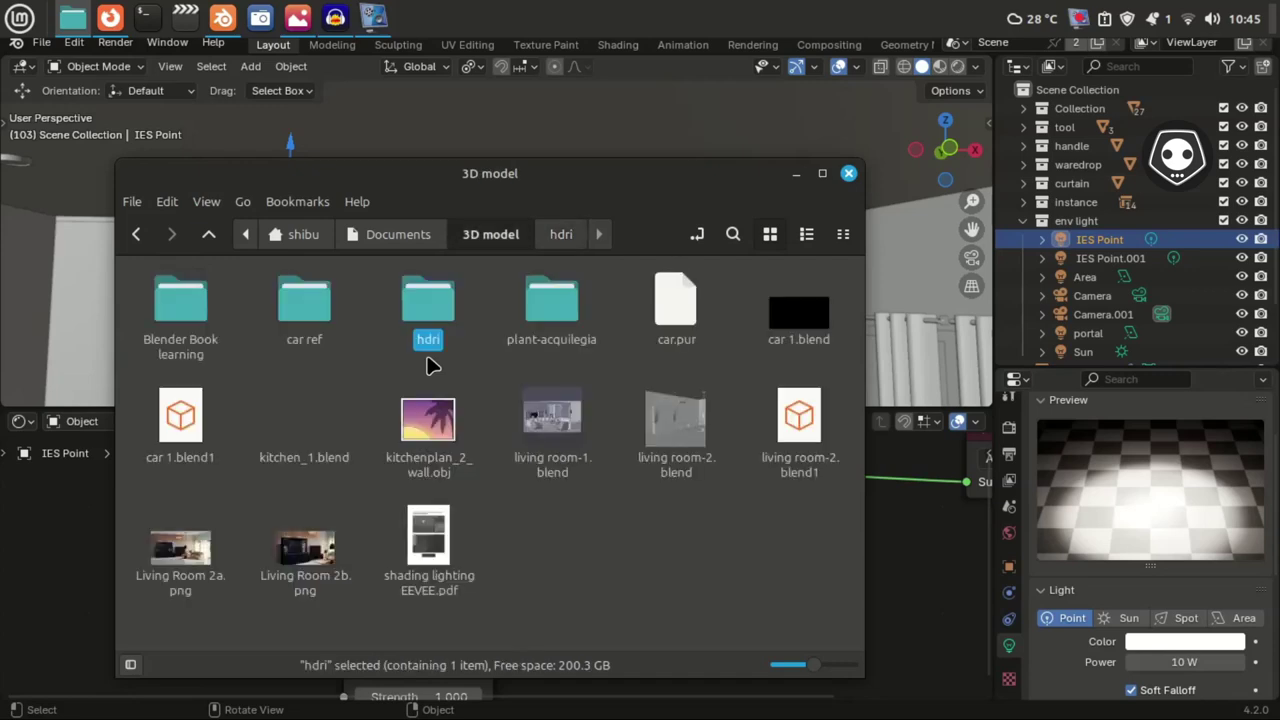
{"action": "key", "text": "alt+Up"}
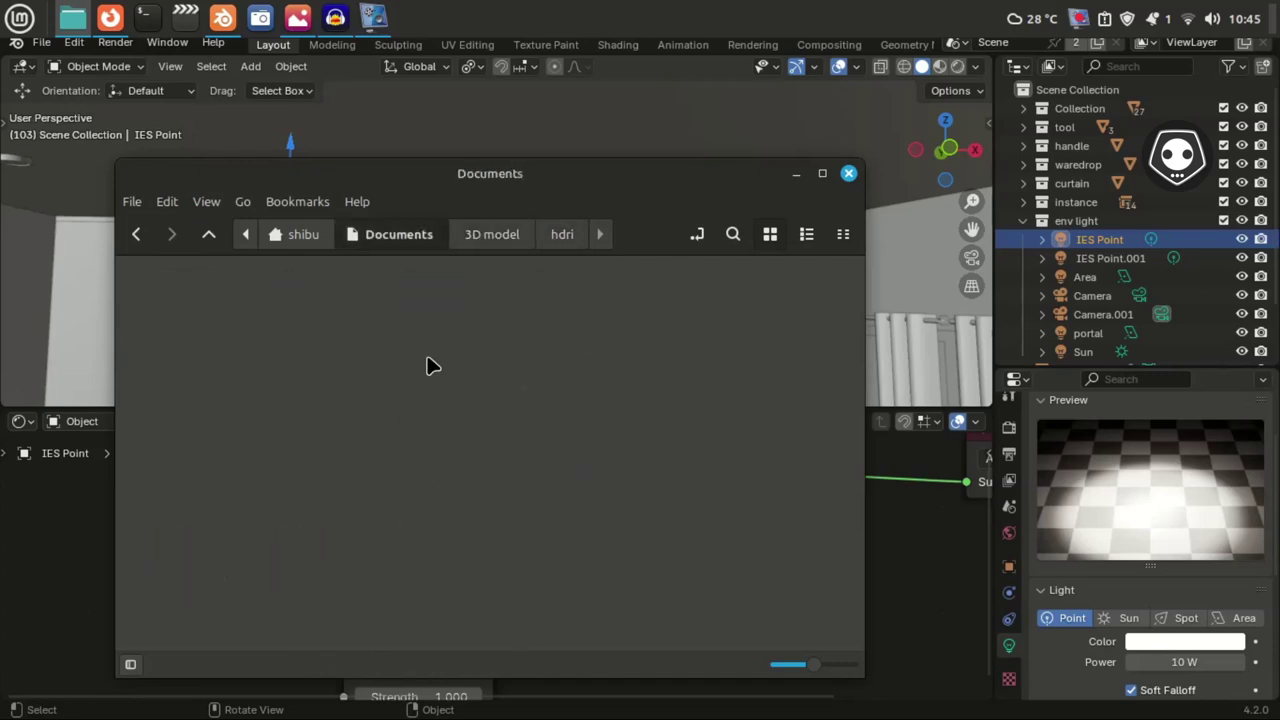
{"action": "double_click", "coordinate": [437, 320]}
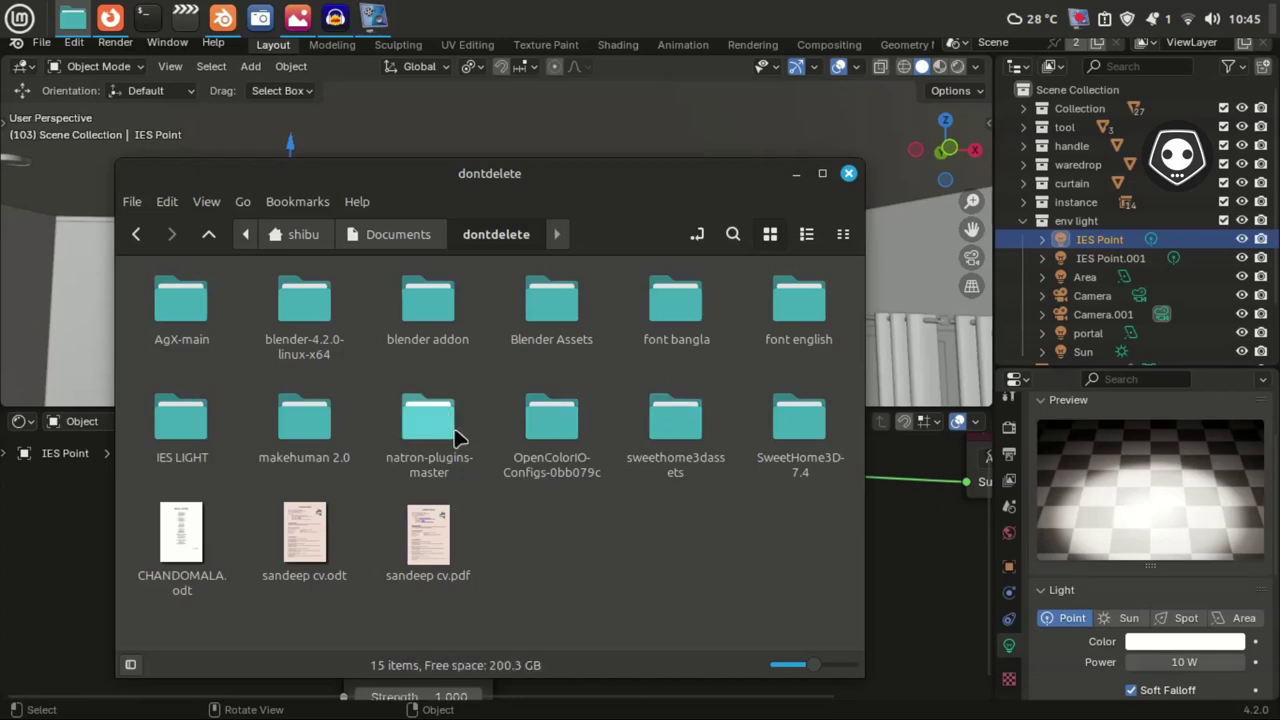
{"action": "double_click", "coordinate": [180, 433]}
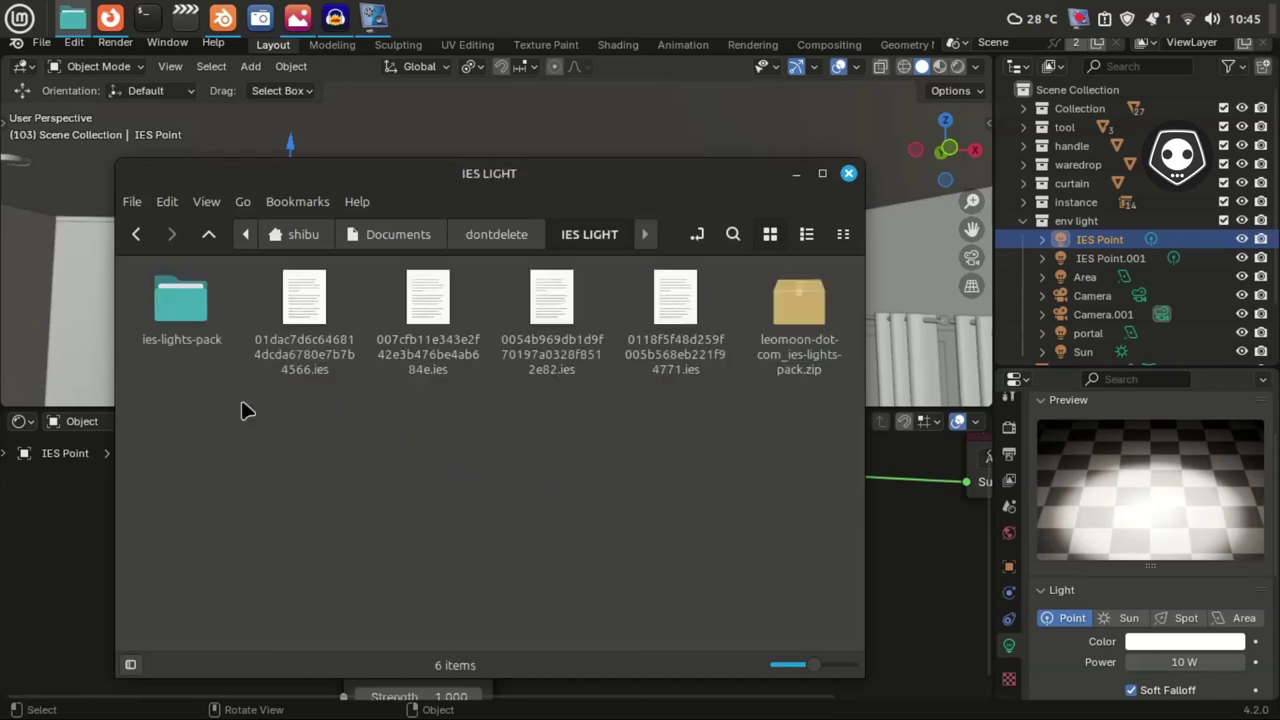
{"action": "key", "text": "Down"}
{"action": "key", "text": "Return"}
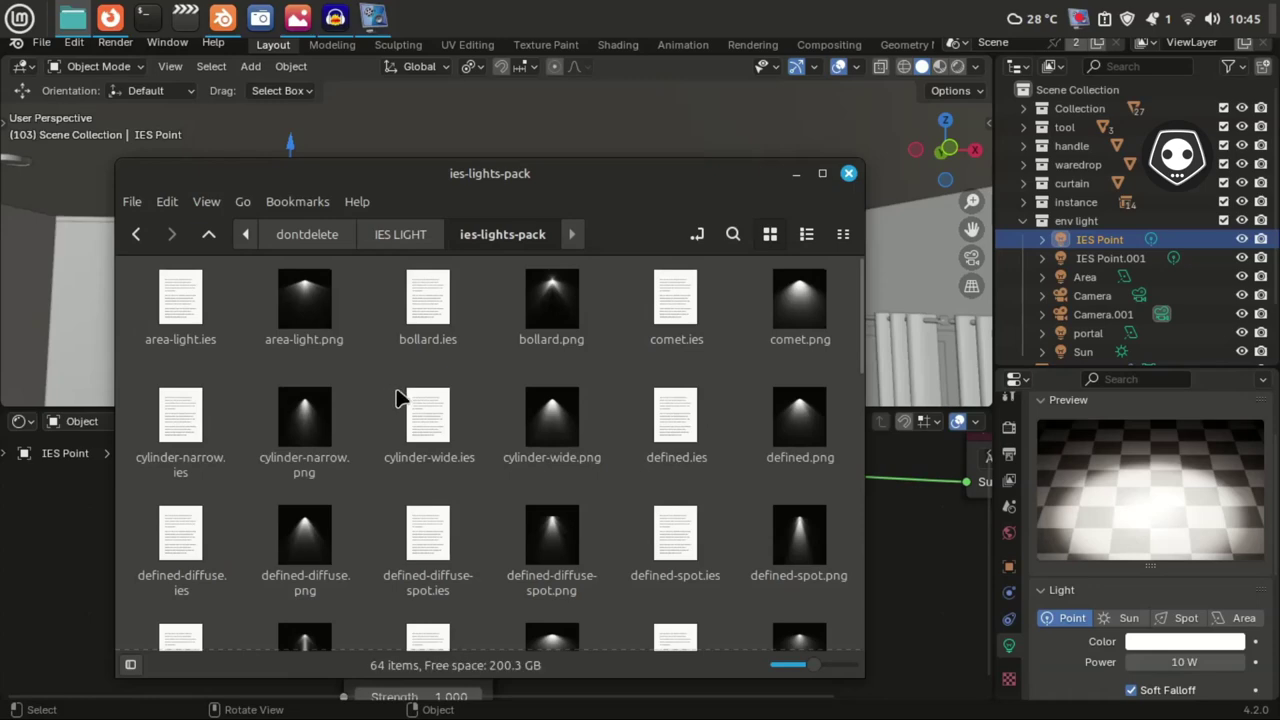
{"action": "scroll", "coordinate": [466, 419], "scroll_direction": "down", "scroll_amount": 3}
{"action": "scroll", "coordinate": [520, 395], "scroll_direction": "down", "scroll_amount": 5}
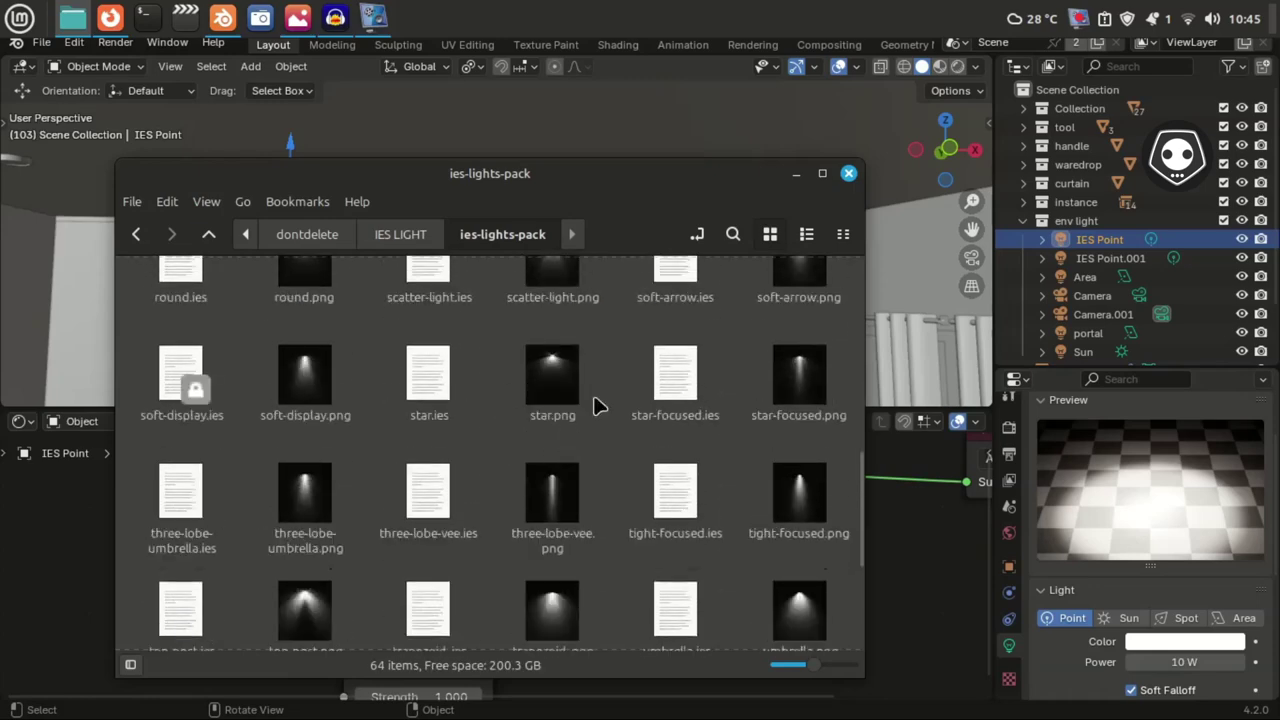
- Back in Blender, move the Emission and Blackbody nodes apart, then open the IES Texture profile's folder
{"action": "left_click", "coordinate": [793, 175]}
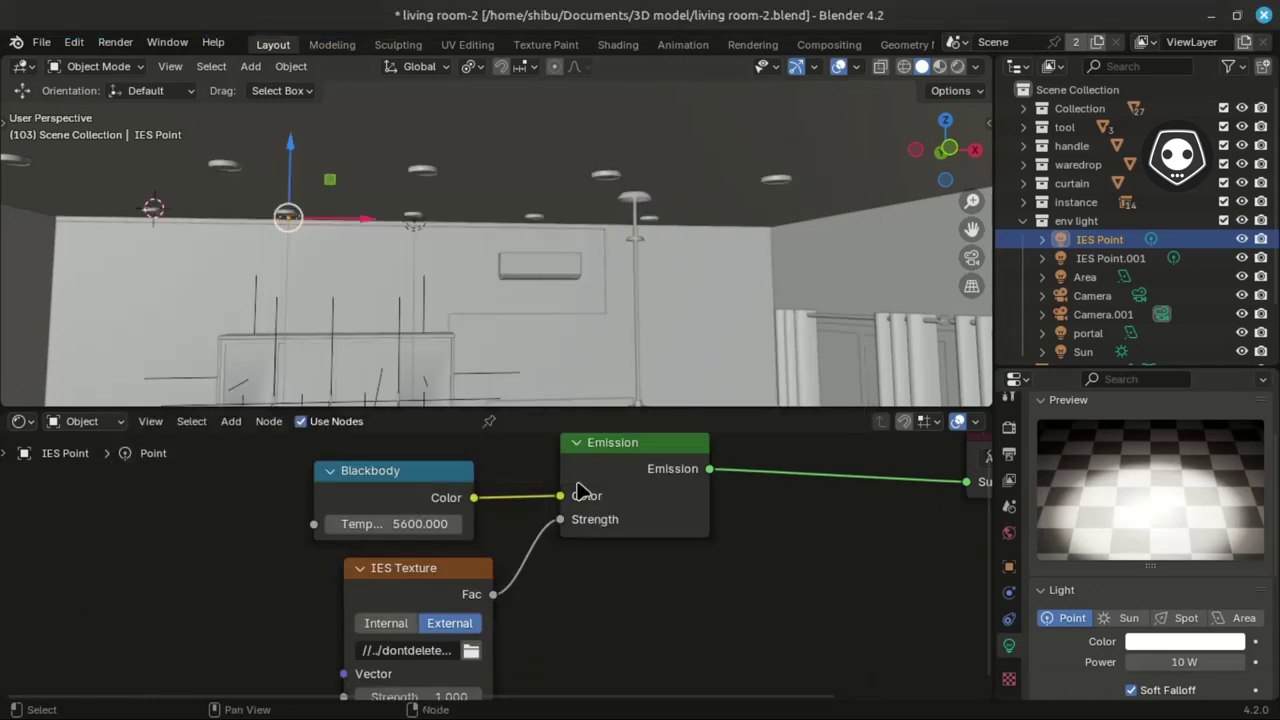
{"action": "scroll", "coordinate": [445, 560], "scroll_direction": "right", "scroll_amount": 5}
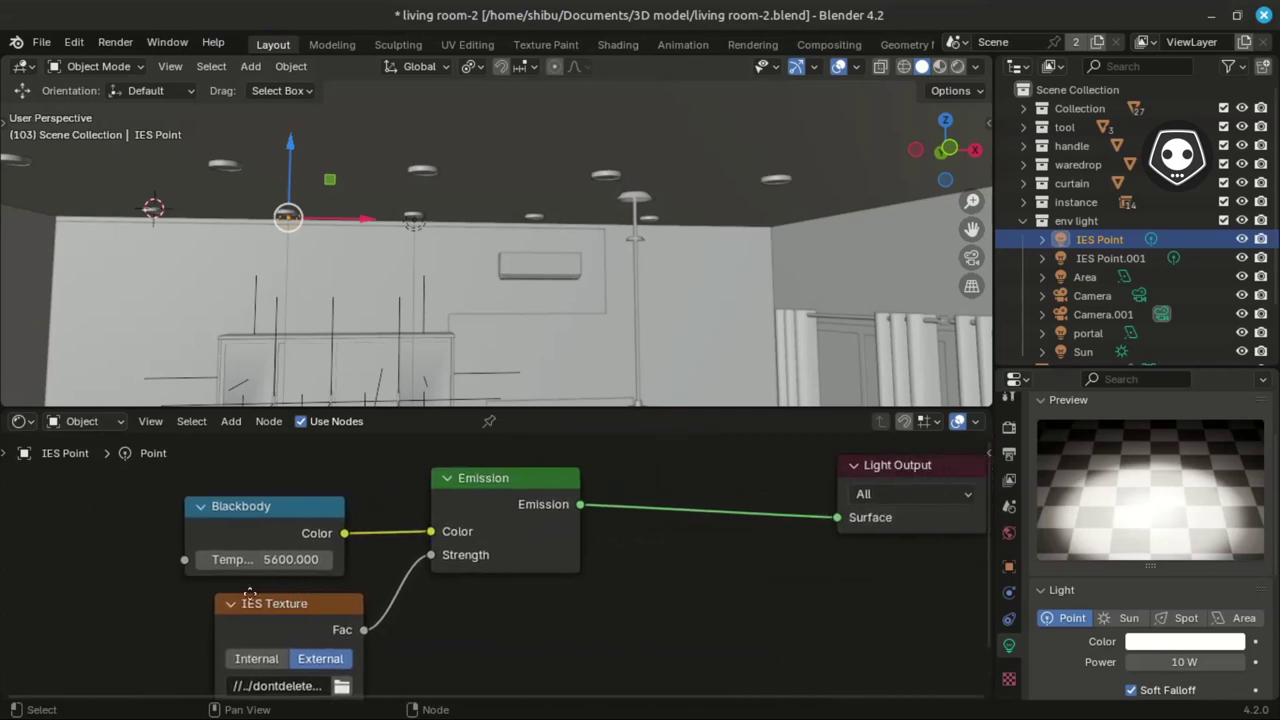
{"action": "left_click_drag", "start_coordinate": [436, 496], "coordinate": [584, 494]}
{"action": "middle_click_drag", "start_coordinate": [309, 572], "coordinate": [354, 570]}
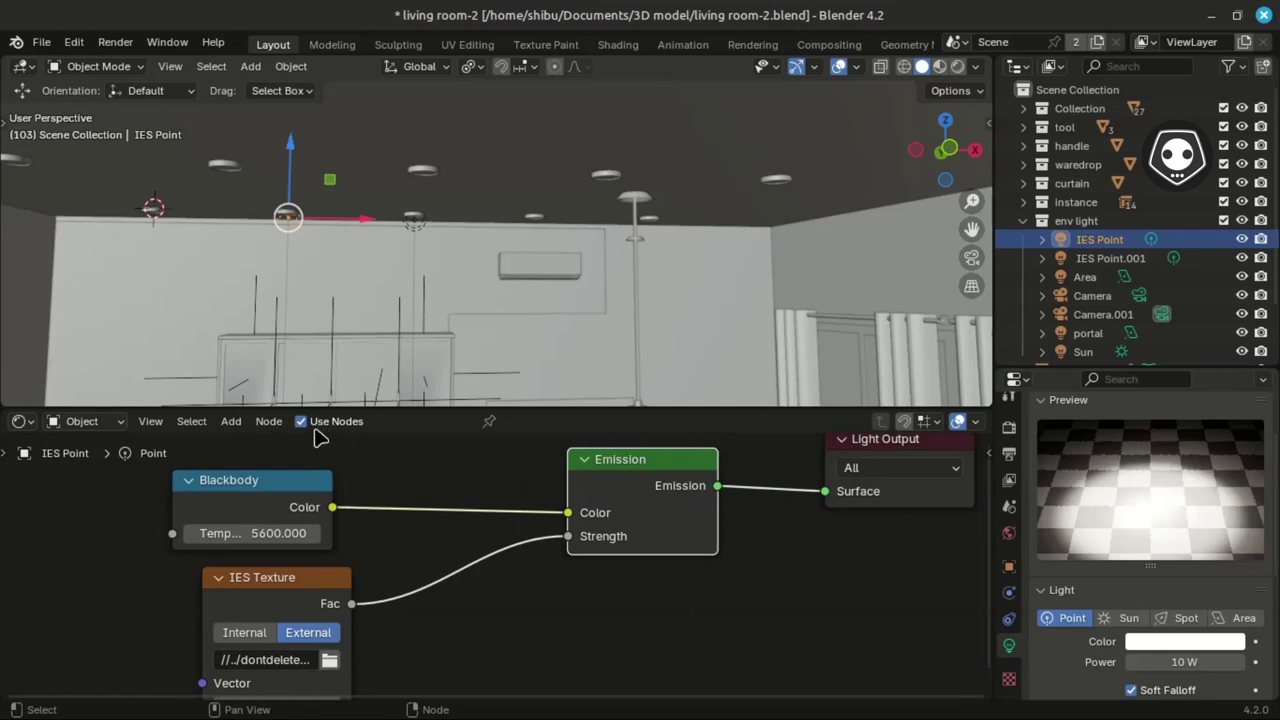
{"action": "left_click_drag", "start_coordinate": [255, 482], "coordinate": [278, 482]}
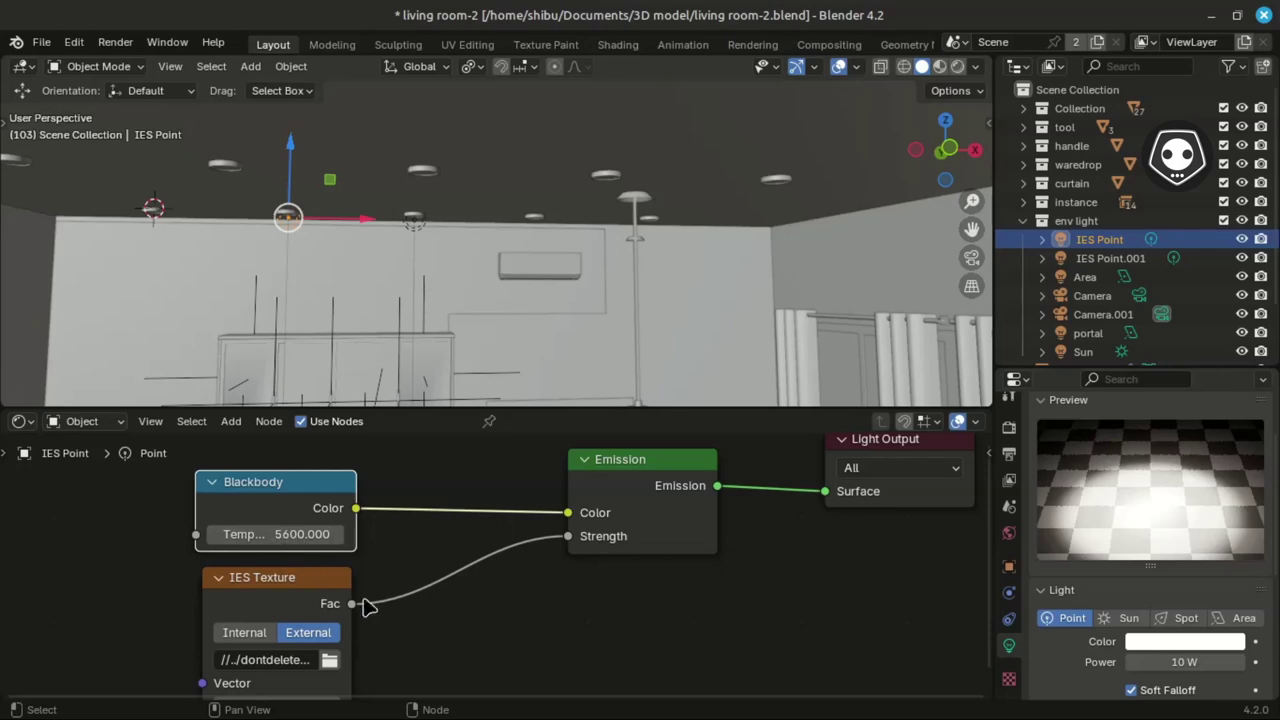
{"action": "middle_click_drag", "start_coordinate": [369, 663], "coordinate": [362, 616]}
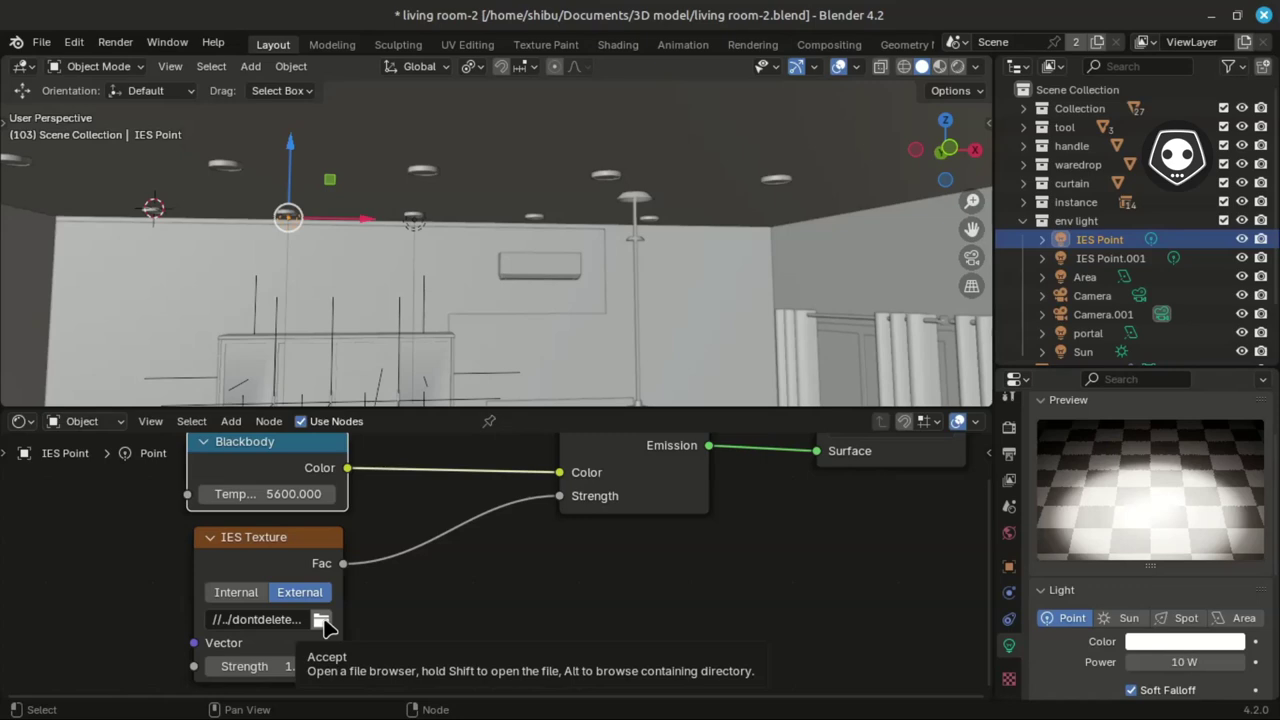
{"action": "left_click", "coordinate": [322, 621], "text": "alt"}
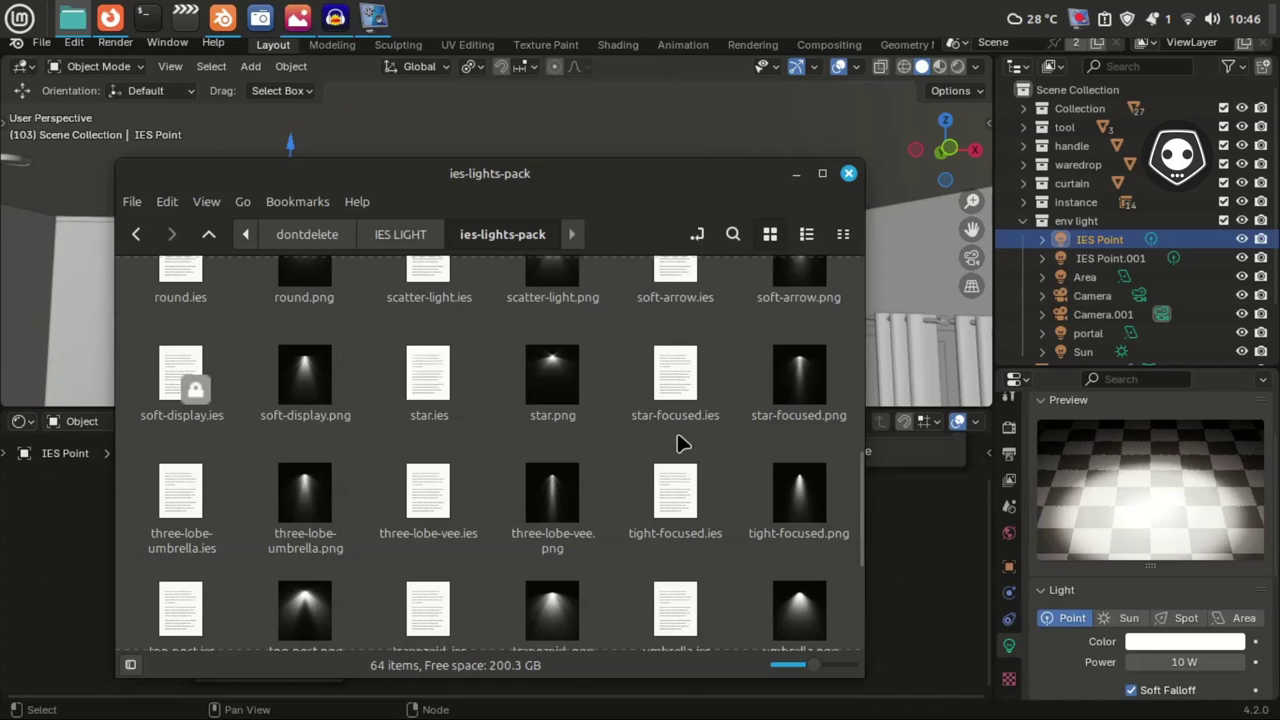
- Hide Nemo, view the whole room from above, and bring up the Living Room 2a.png render
{"action": "left_click", "coordinate": [796, 173]}
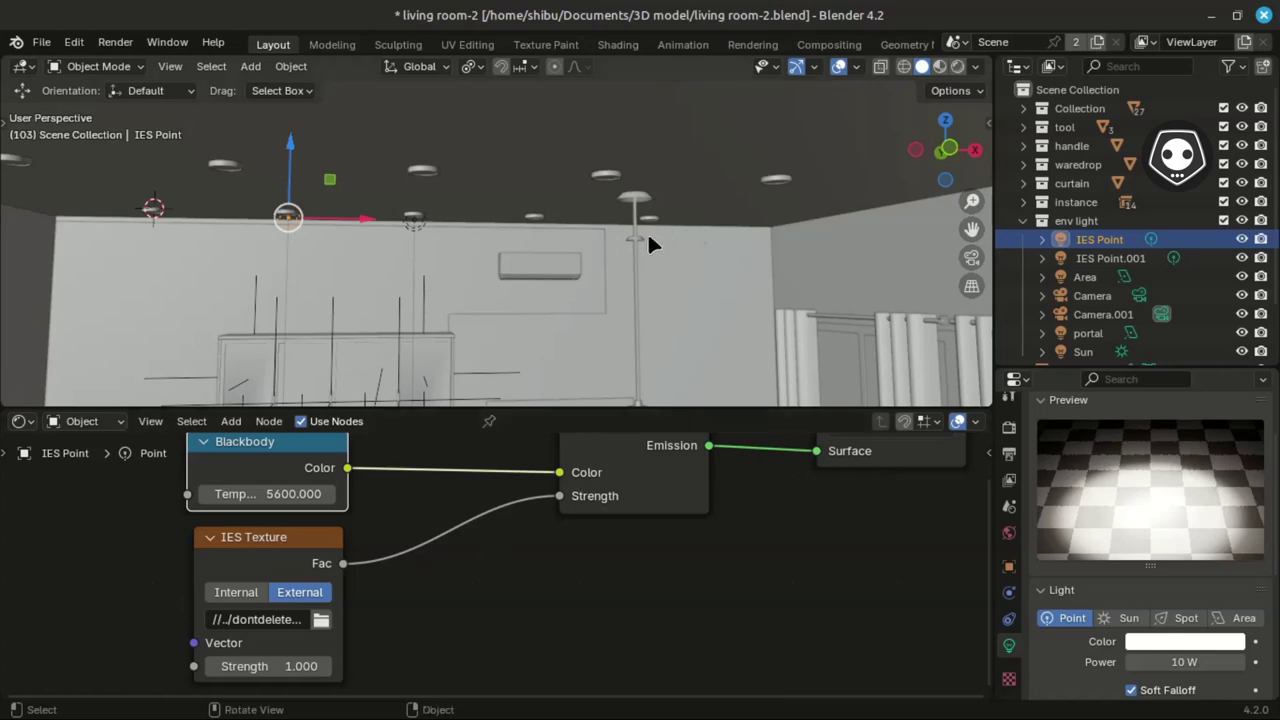
{"action": "middle_click_drag", "start_coordinate": [649, 244], "coordinate": [400, 275]}
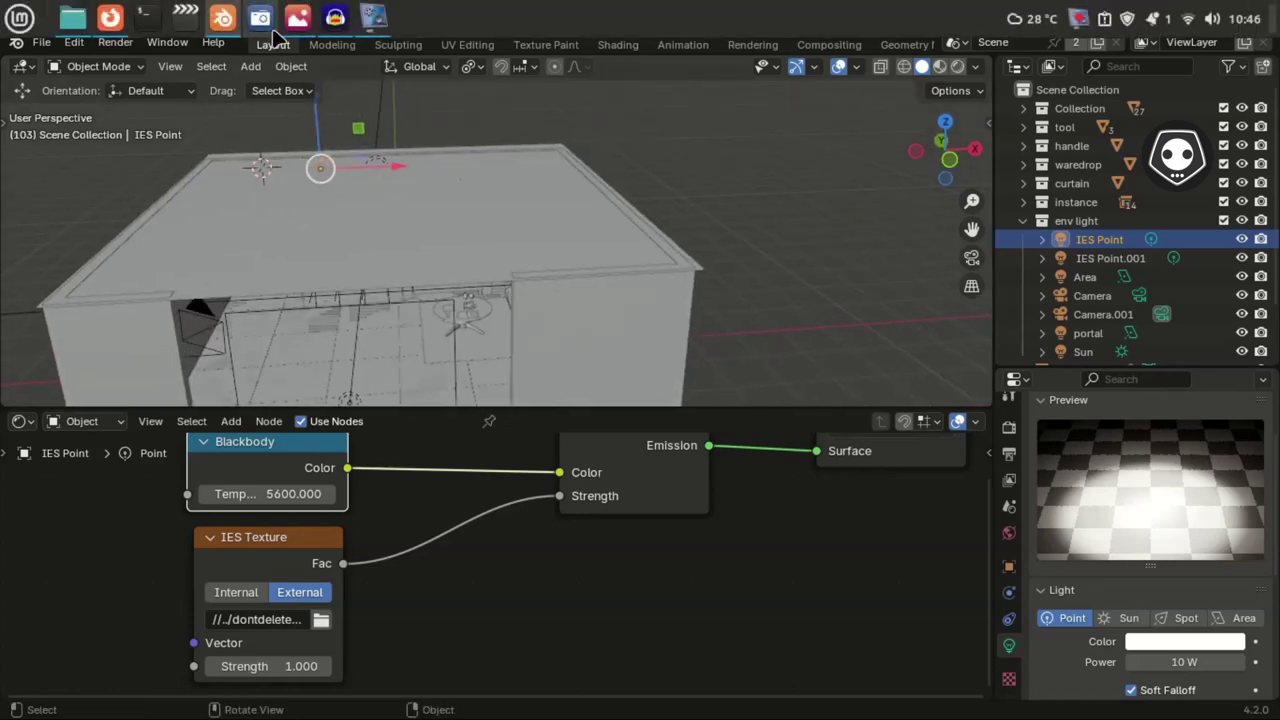
{"action": "left_click", "coordinate": [296, 20]}
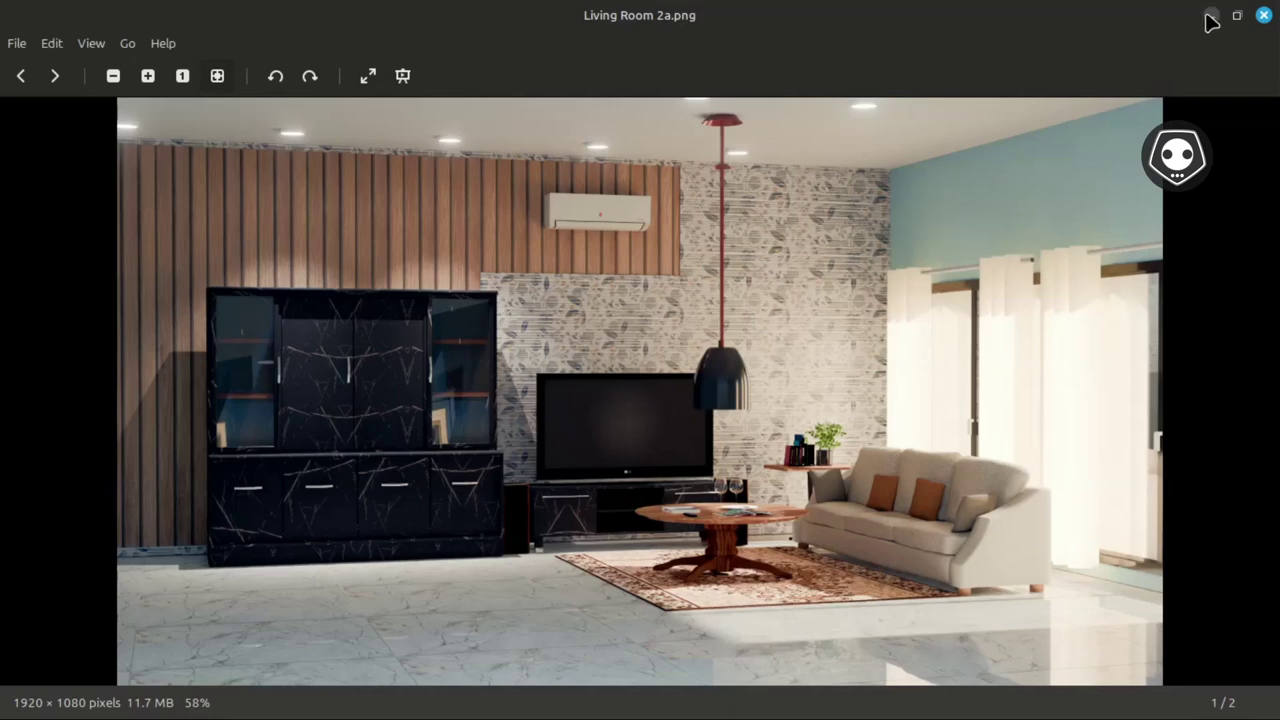
- Minimize Xviewer to return to the Blender scene showing the IES Point light's nodes
{"action": "left_click", "coordinate": [1210, 16]}
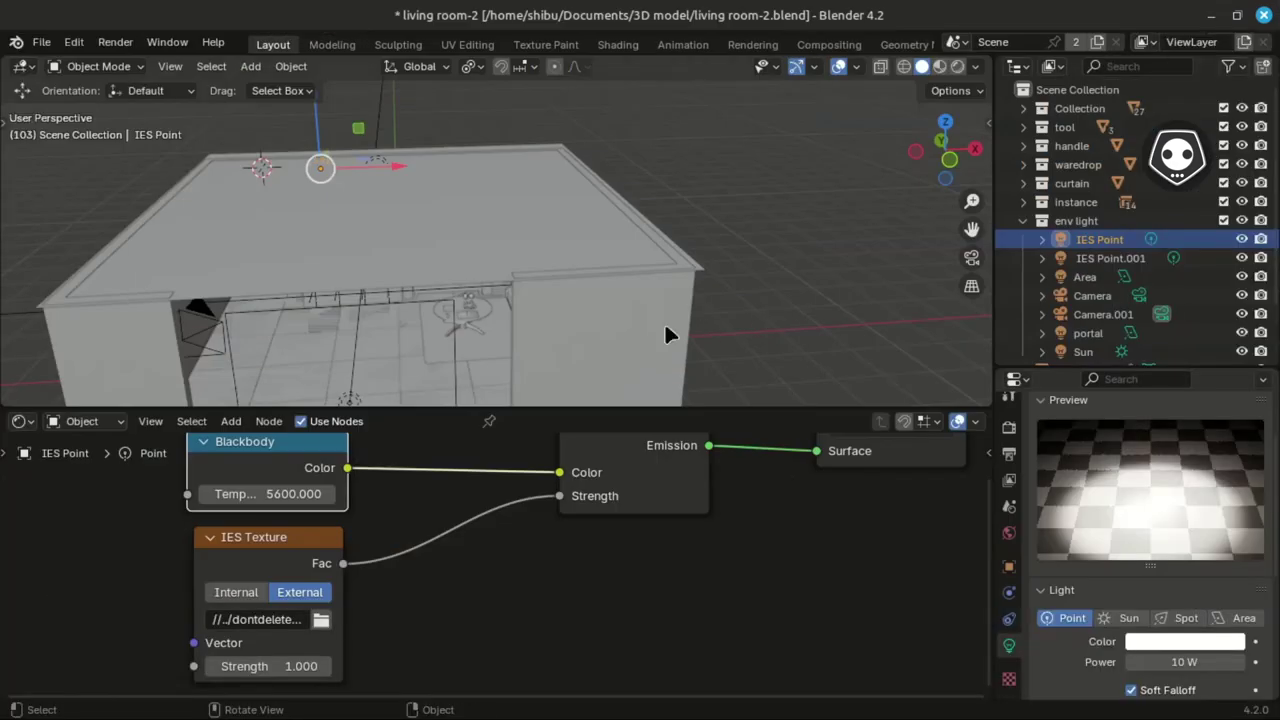
- Show Render Properties in a wider, taller Properties editor
{"action": "left_click", "coordinate": [1008, 428]}
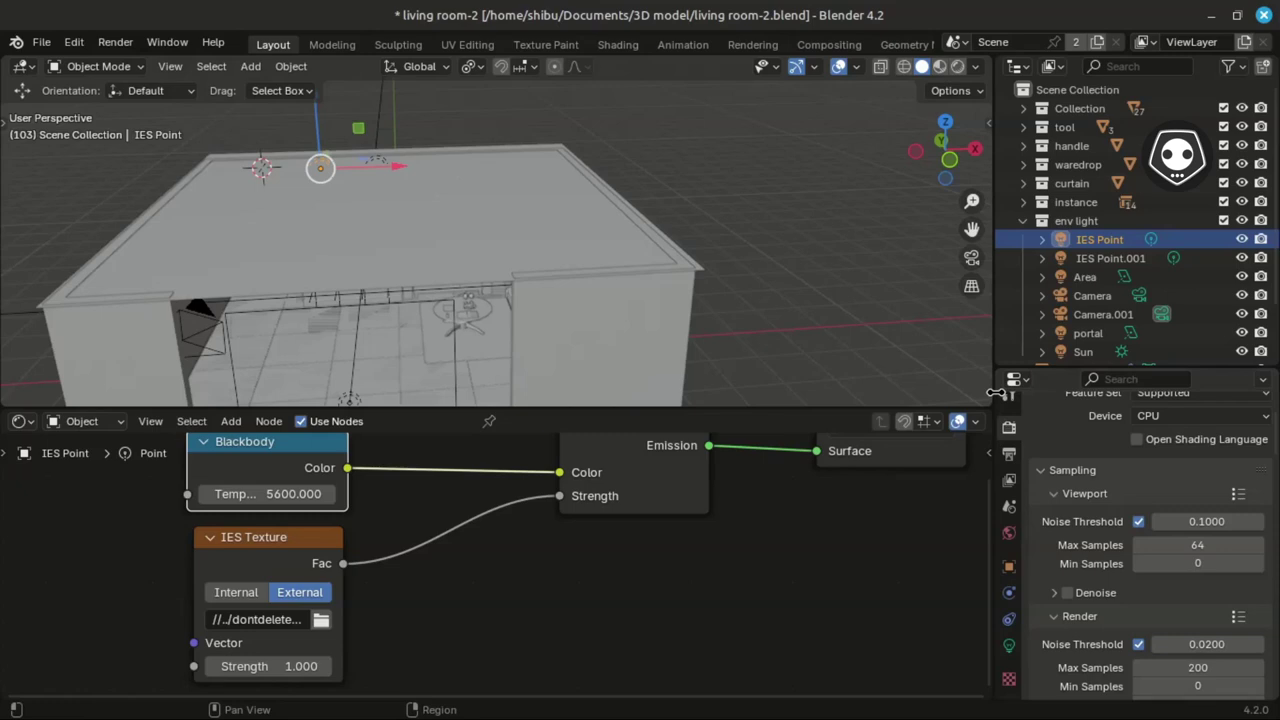
{"action": "left_click_drag", "start_coordinate": [996, 393], "coordinate": [852, 393]}
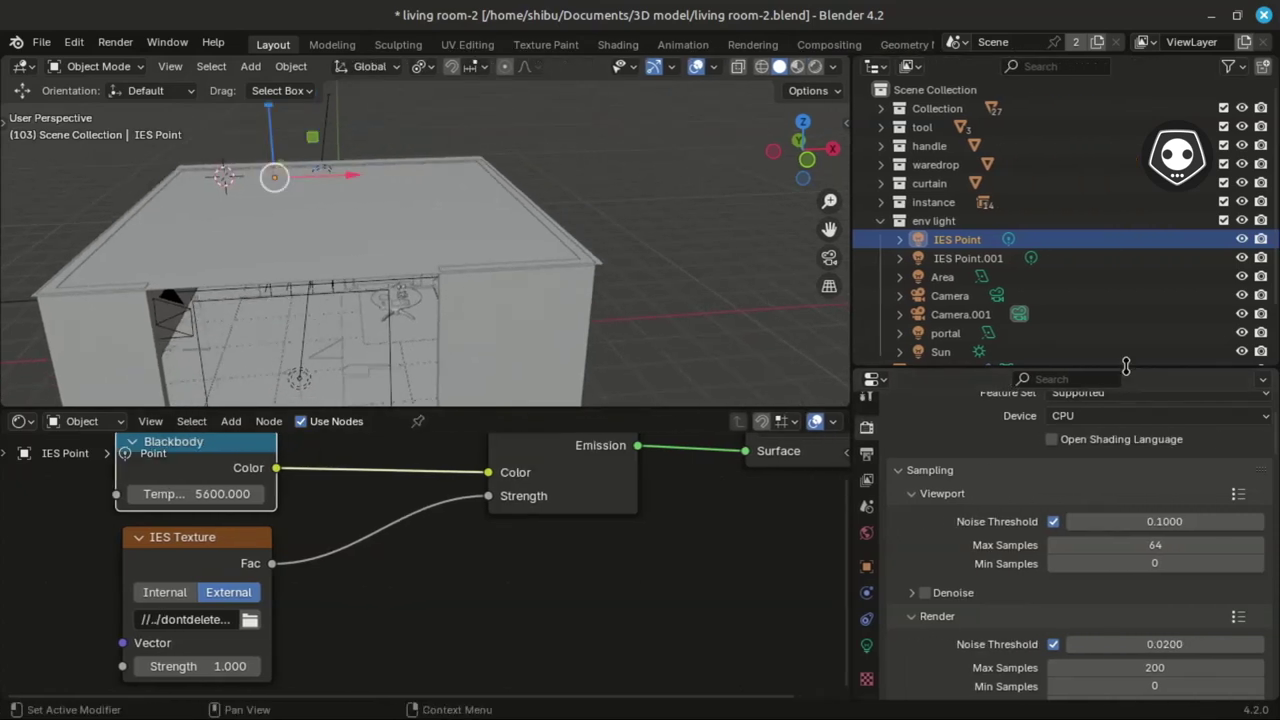
{"action": "left_click_drag", "start_coordinate": [1126, 367], "coordinate": [1126, 188]}
- Review the Cycles settings: noise threshold 0.0200, 200 max samples, denoise on, 12 total bounces
{"action": "scroll", "coordinate": [990, 330], "scroll_direction": "up", "scroll_amount": 3}
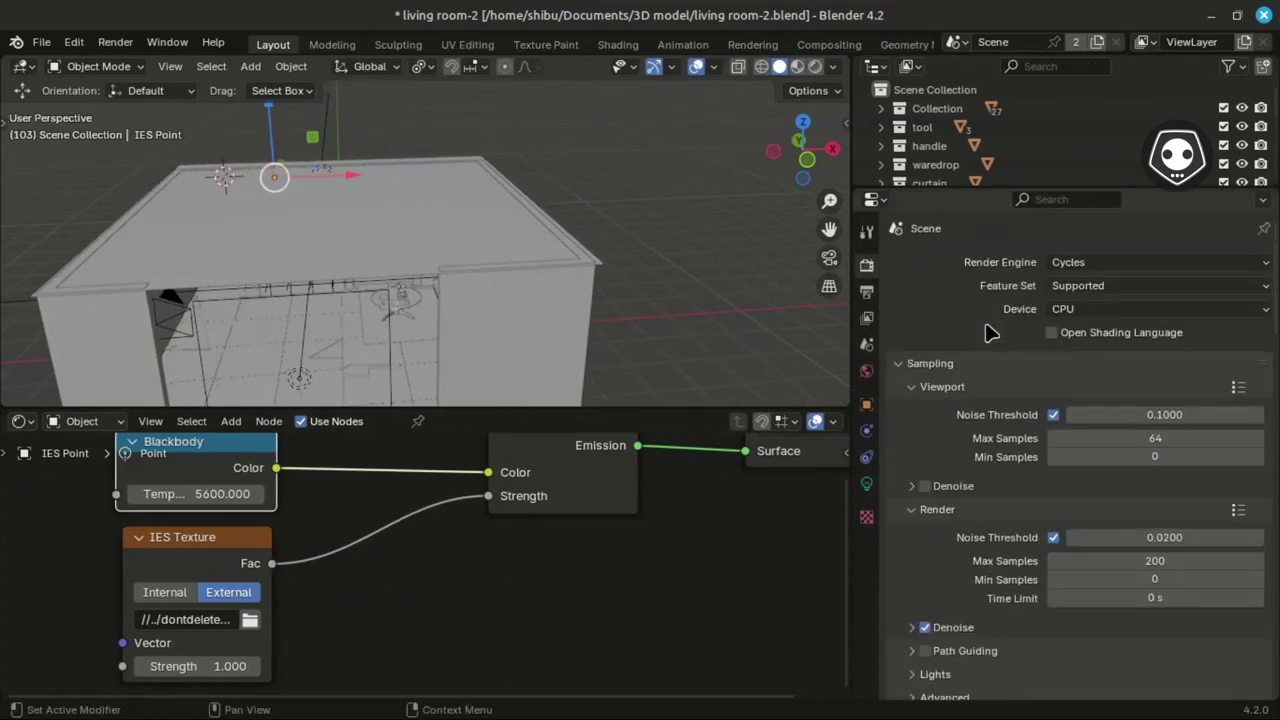
{"action": "scroll", "coordinate": [1012, 420], "scroll_direction": "down", "scroll_amount": 1}
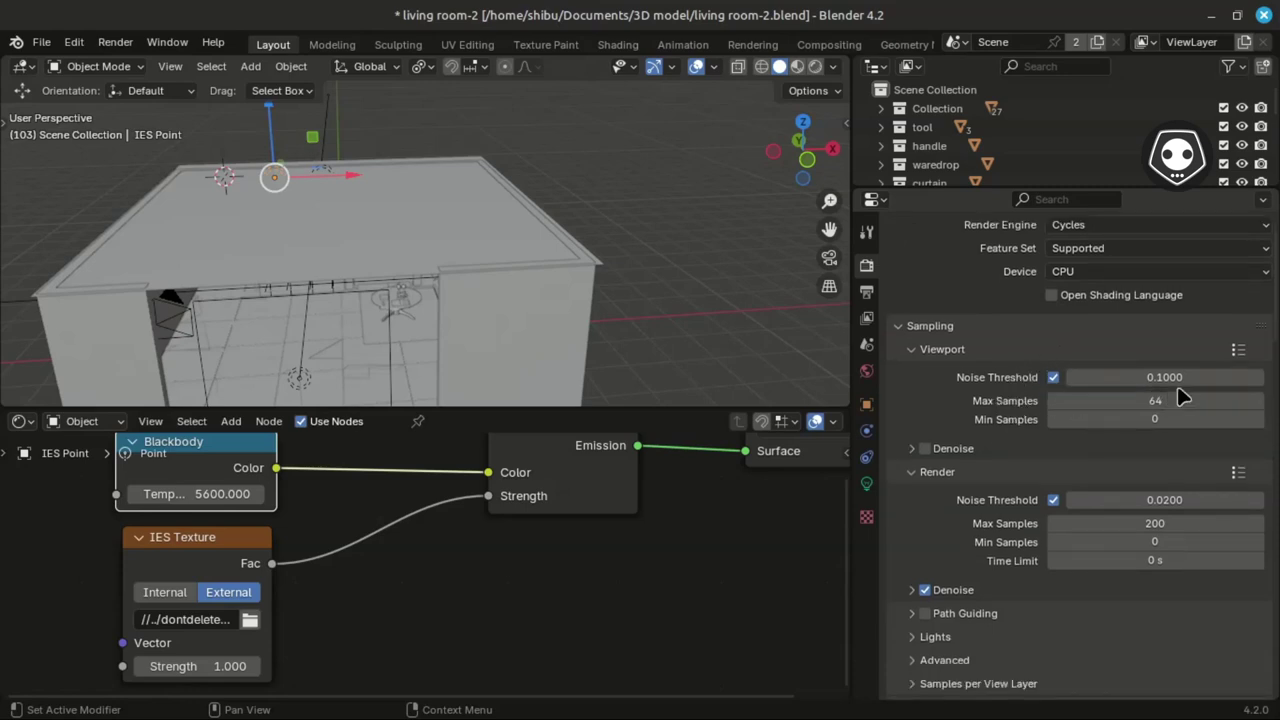
{"action": "scroll", "coordinate": [1030, 463], "scroll_direction": "down", "scroll_amount": 2}
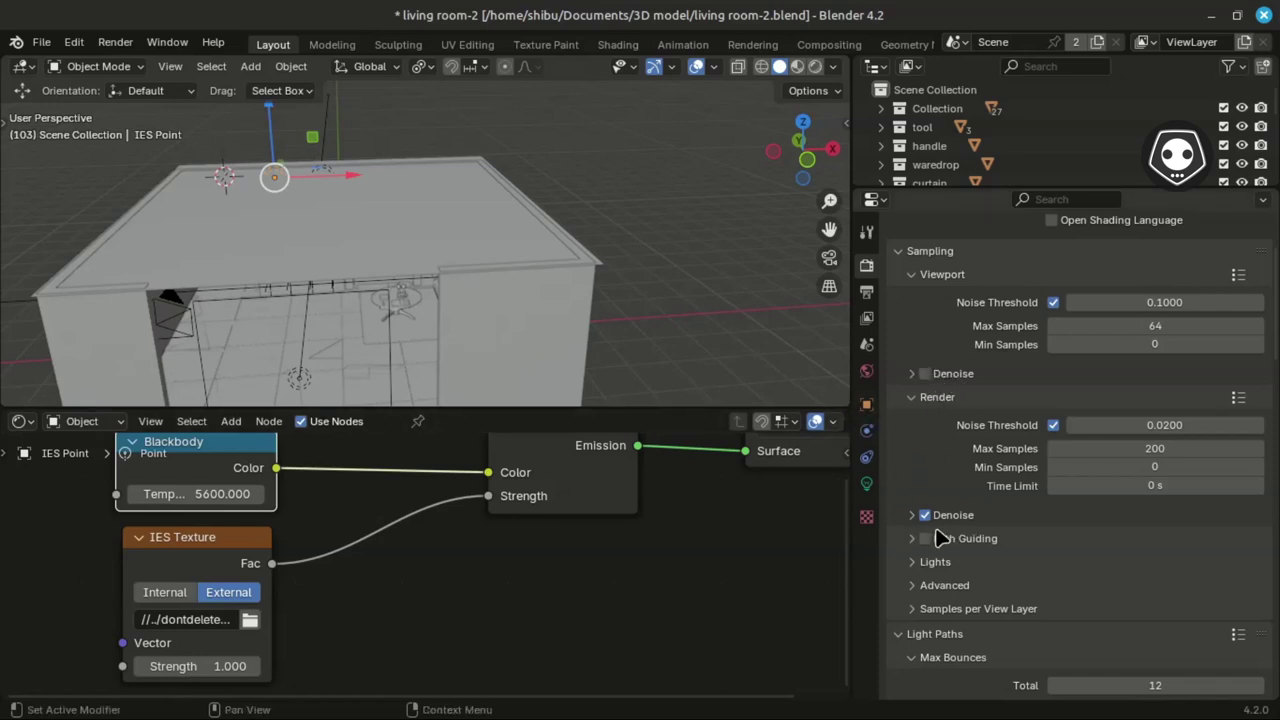
{"action": "scroll", "coordinate": [942, 538], "scroll_direction": "down", "scroll_amount": 1}
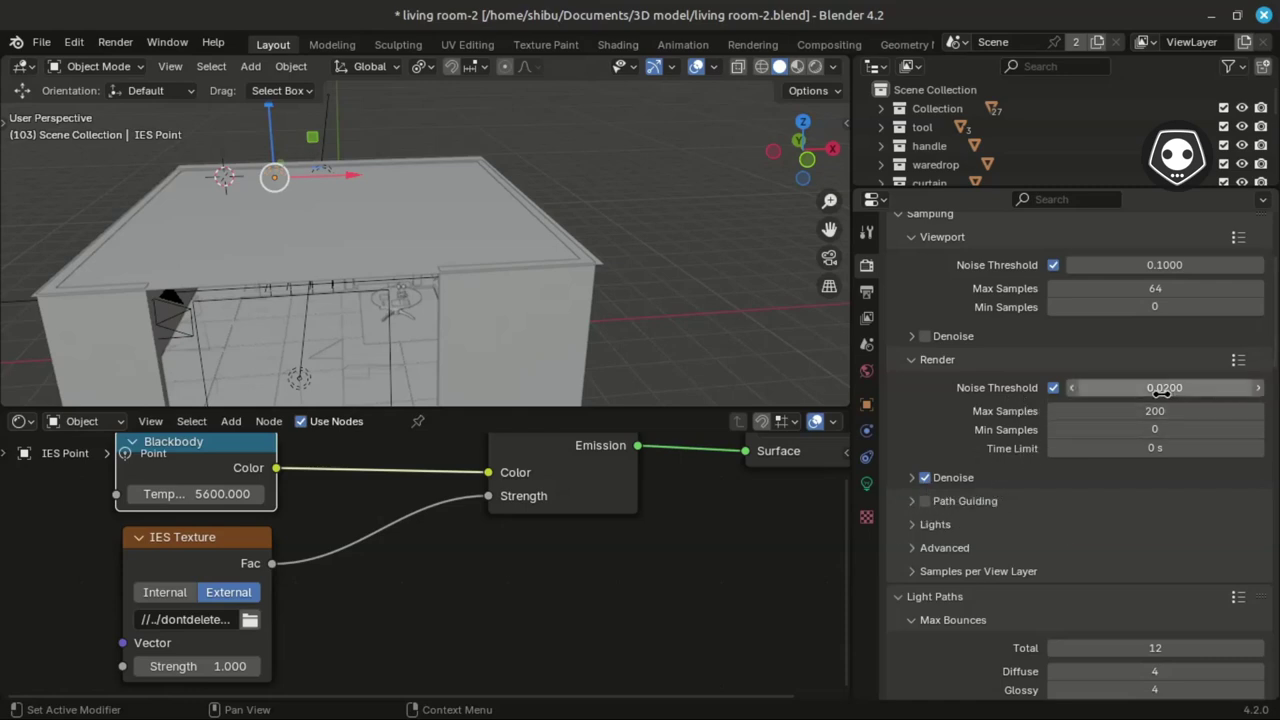
{"action": "scroll", "coordinate": [1106, 527], "scroll_direction": "down", "scroll_amount": 1}
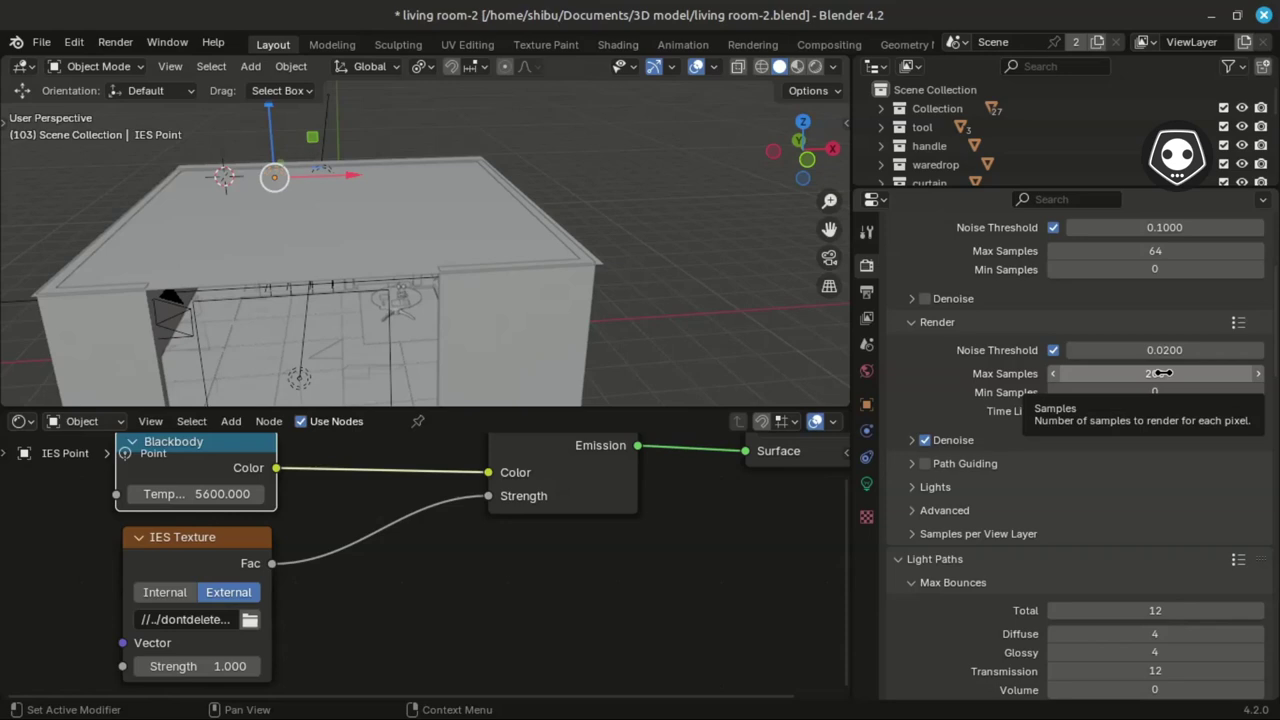
{"action": "scroll", "coordinate": [920, 505], "scroll_direction": "down", "scroll_amount": 2}
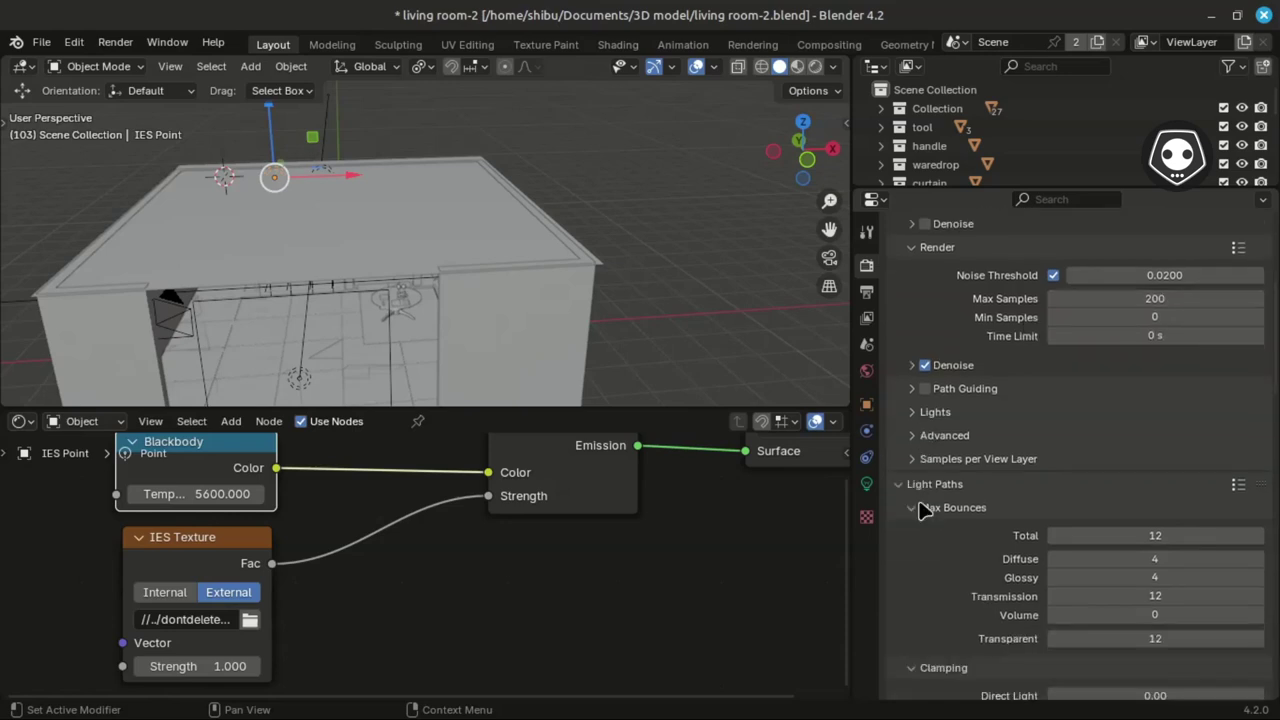
{"action": "left_click", "coordinate": [911, 414]}
{"action": "left_click", "coordinate": [911, 413]}
{"action": "scroll", "coordinate": [975, 520], "scroll_direction": "down", "scroll_amount": 3}
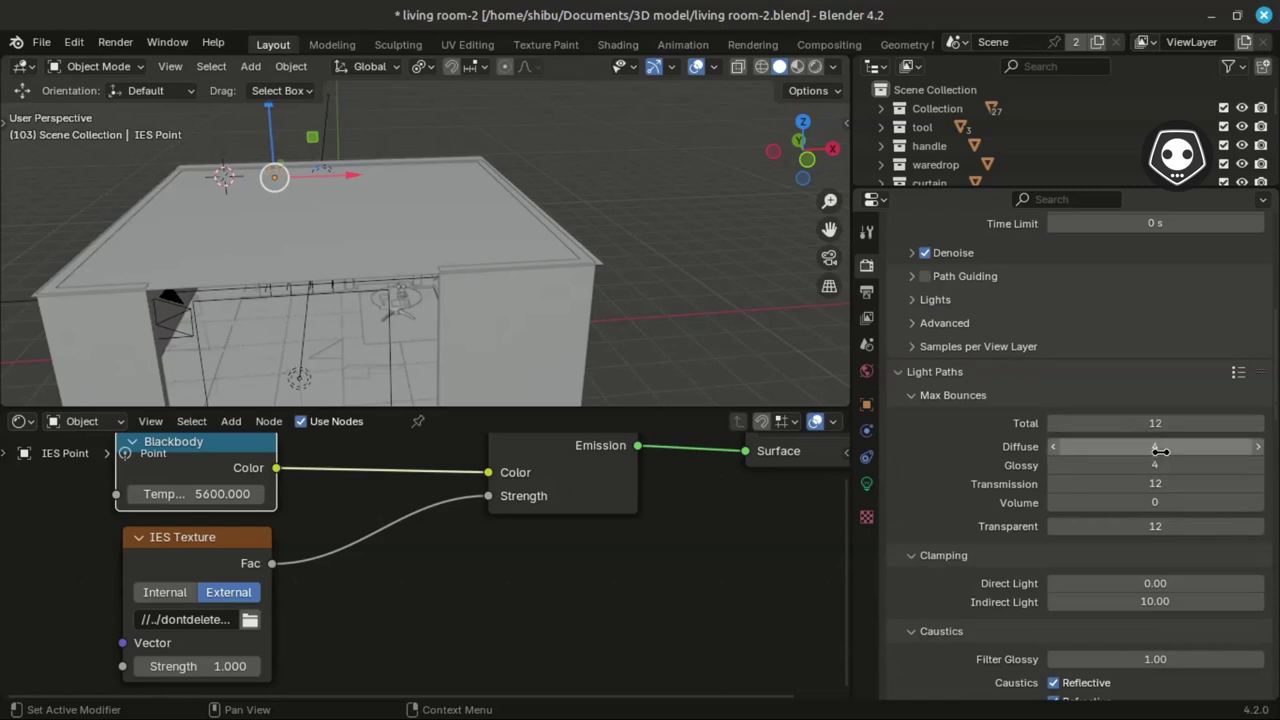
{"action": "left_click", "coordinate": [1168, 530]}
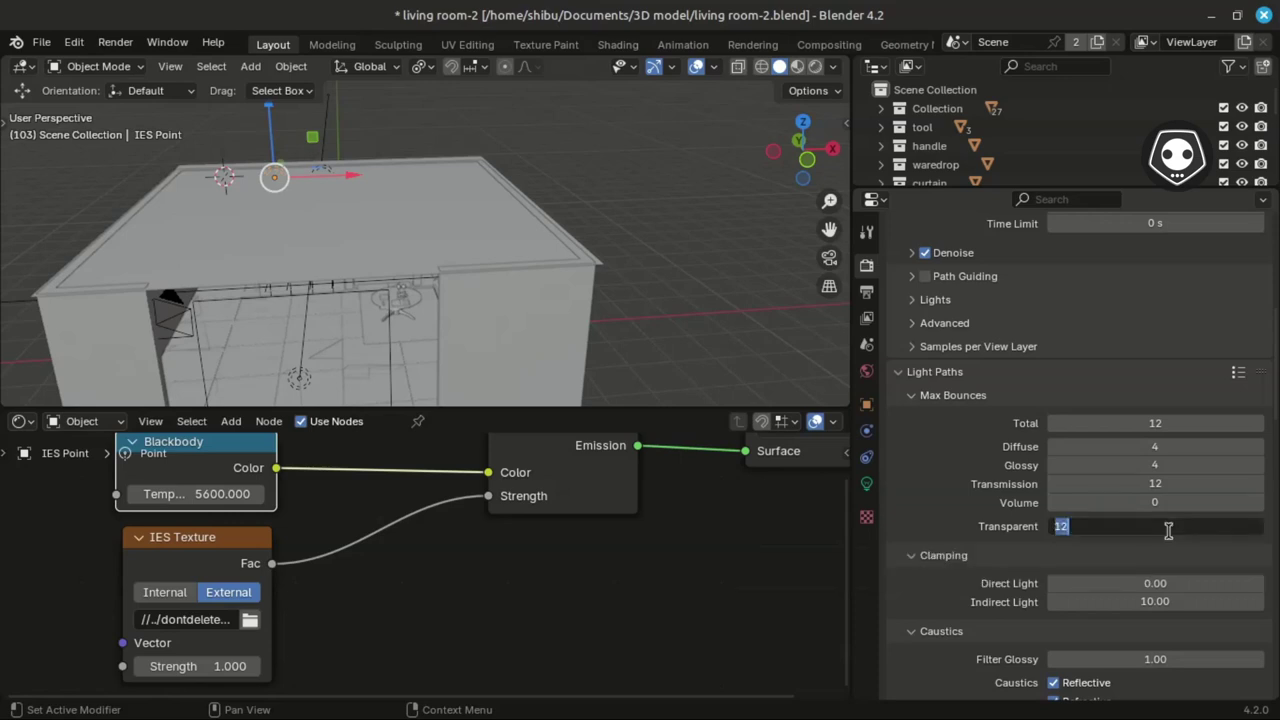
{"action": "left_click", "coordinate": [957, 477]}
{"action": "scroll", "coordinate": [968, 506], "scroll_direction": "down", "scroll_amount": 3}
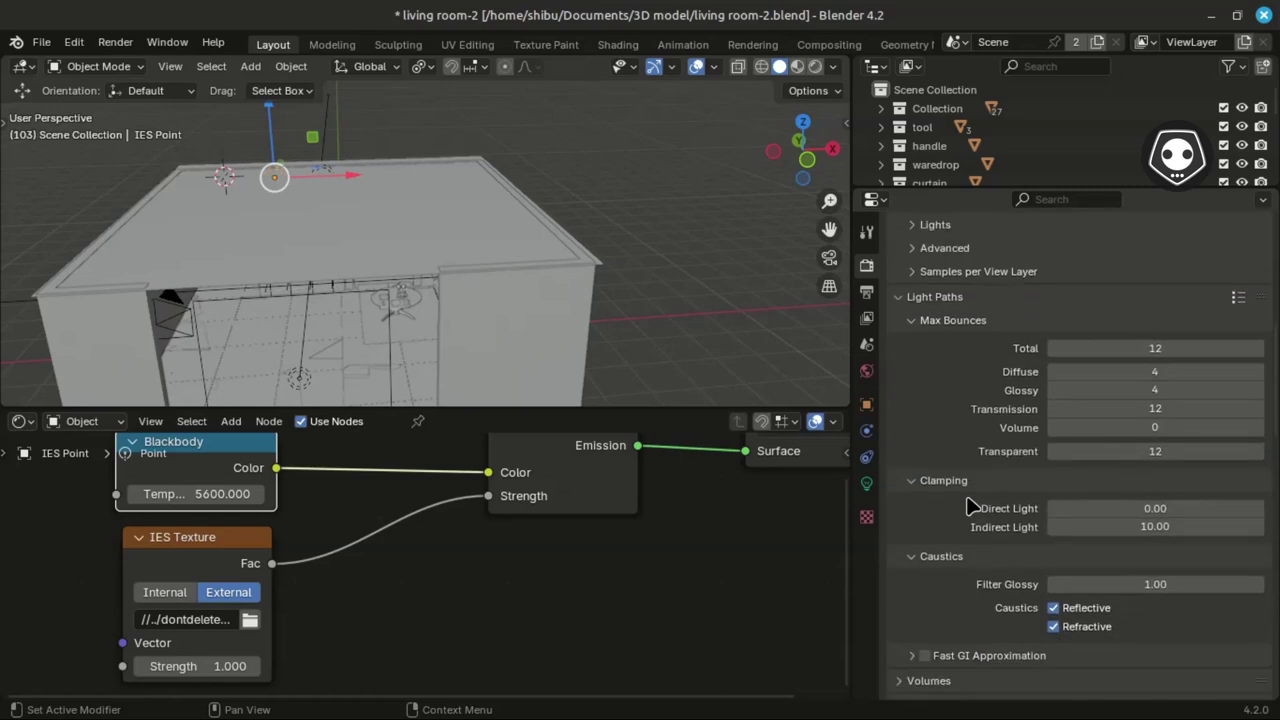
{"action": "scroll", "coordinate": [970, 510], "scroll_direction": "down", "scroll_amount": 3}
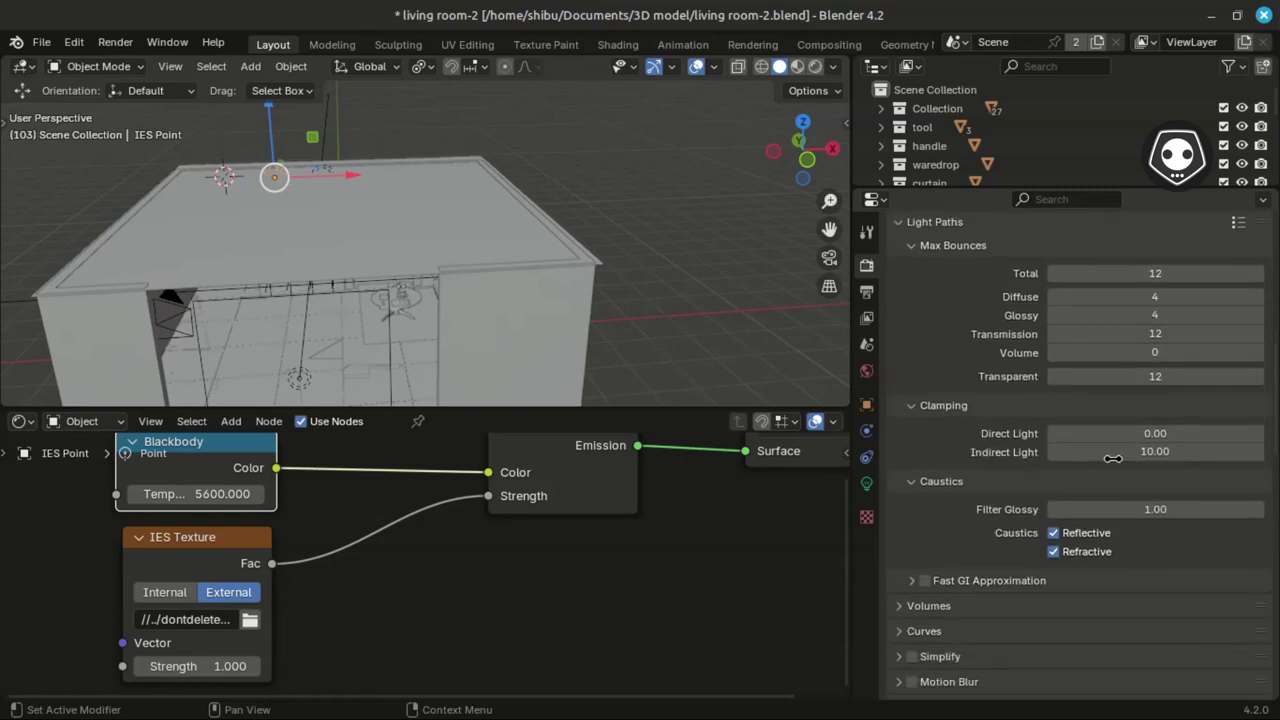
{"action": "scroll", "coordinate": [974, 540], "scroll_direction": "down", "scroll_amount": 3}
{"action": "scroll", "coordinate": [968, 526], "scroll_direction": "down", "scroll_amount": 4}
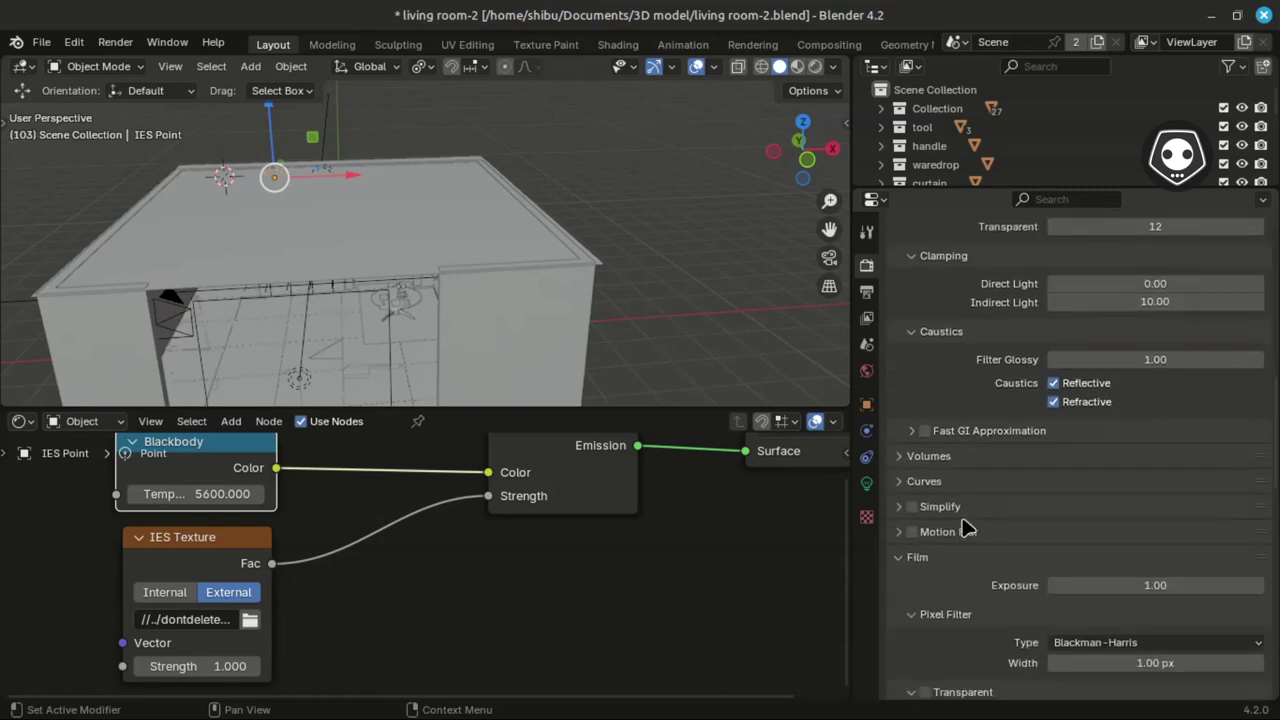
{"action": "scroll", "coordinate": [975, 529], "scroll_direction": "down", "scroll_amount": 10}
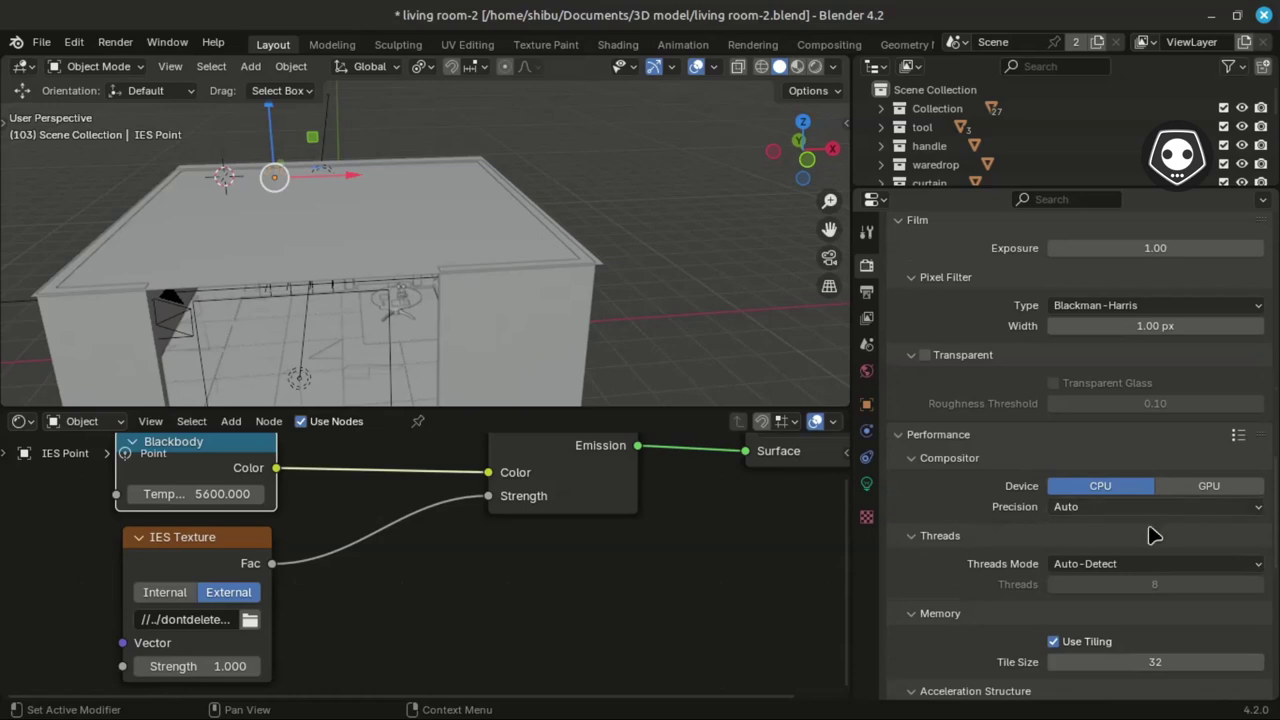
{"action": "scroll", "coordinate": [1062, 543], "scroll_direction": "down", "scroll_amount": 4}
{"action": "scroll", "coordinate": [1055, 545], "scroll_direction": "down", "scroll_amount": 3}
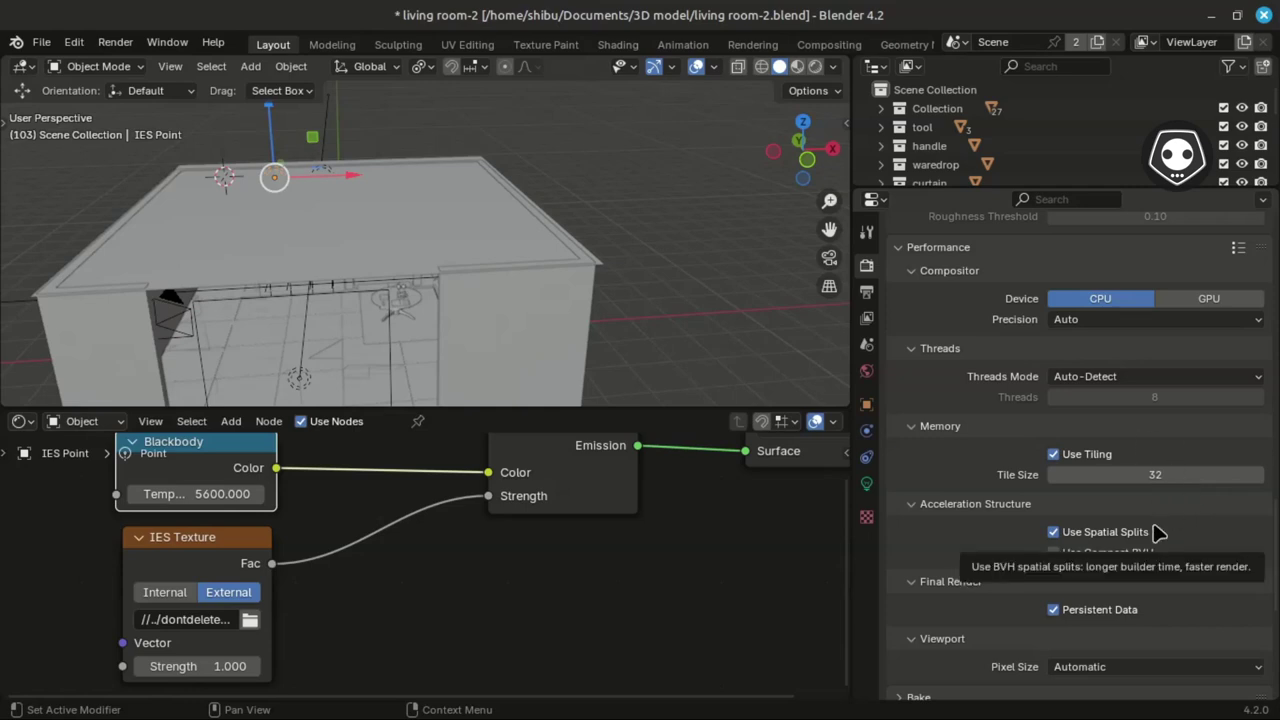
{"action": "scroll", "coordinate": [1158, 532], "scroll_direction": "down", "scroll_amount": 1}
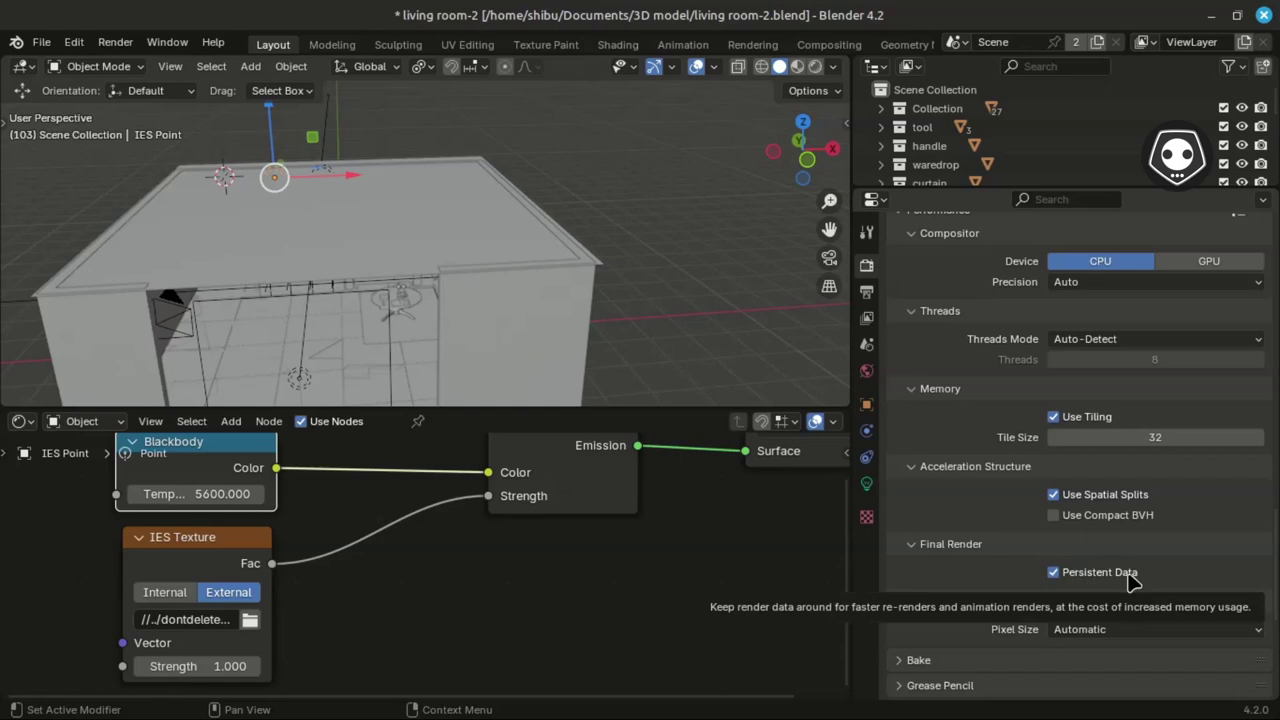
{"action": "scroll", "coordinate": [1108, 586], "scroll_direction": "down", "scroll_amount": 8}
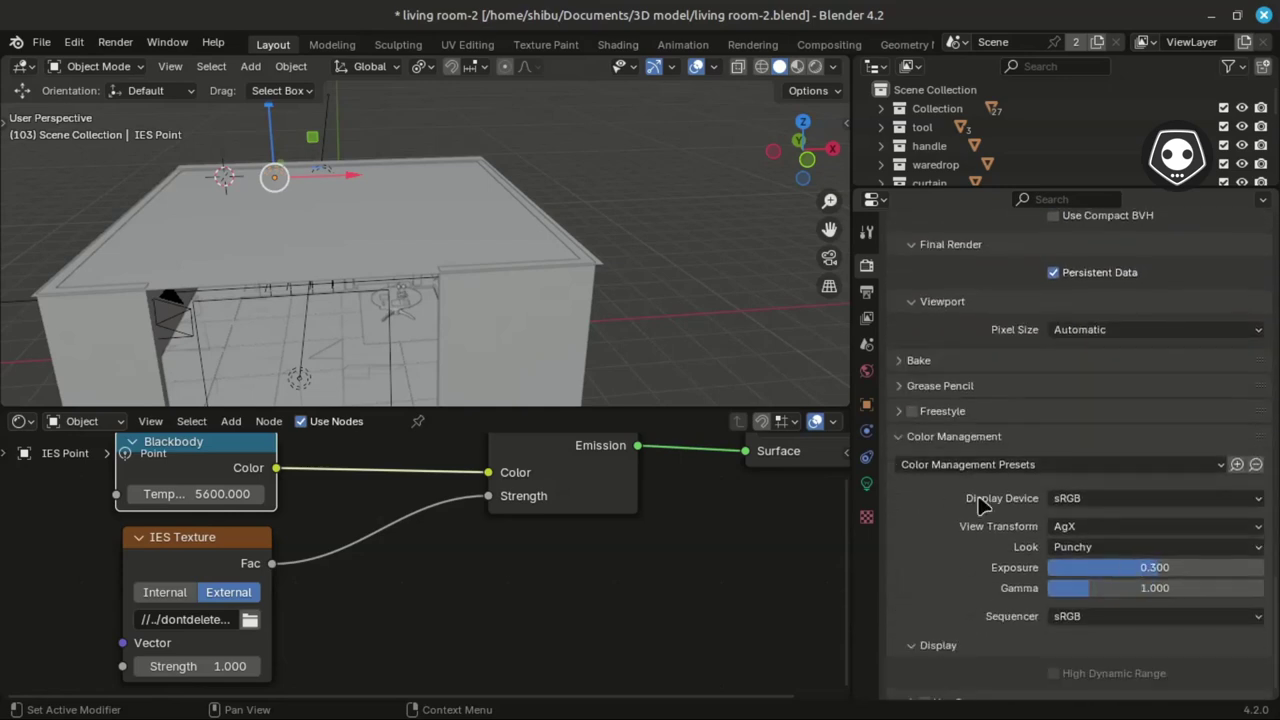
{"action": "scroll", "coordinate": [915, 505], "scroll_direction": "down", "scroll_amount": 1}
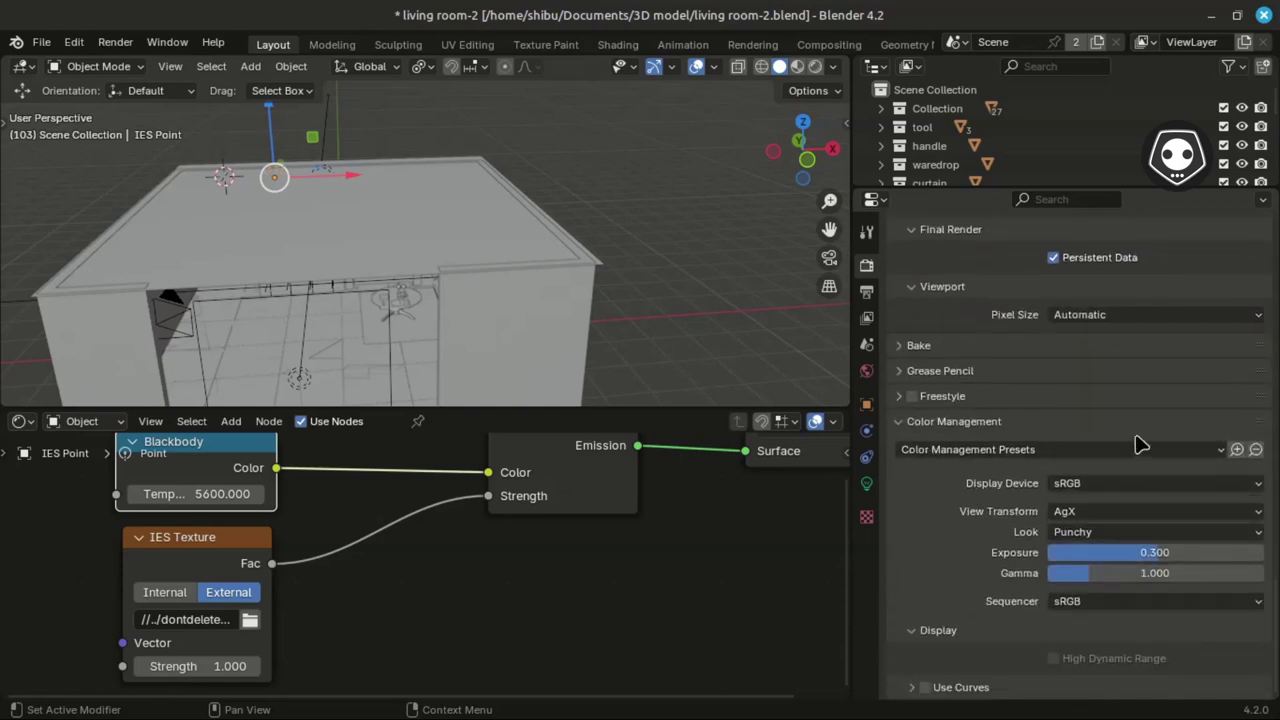
{"action": "left_click", "coordinate": [1103, 512]}
{"action": "left_click", "coordinate": [1090, 574]}
{"action": "left_click", "coordinate": [1089, 536]}
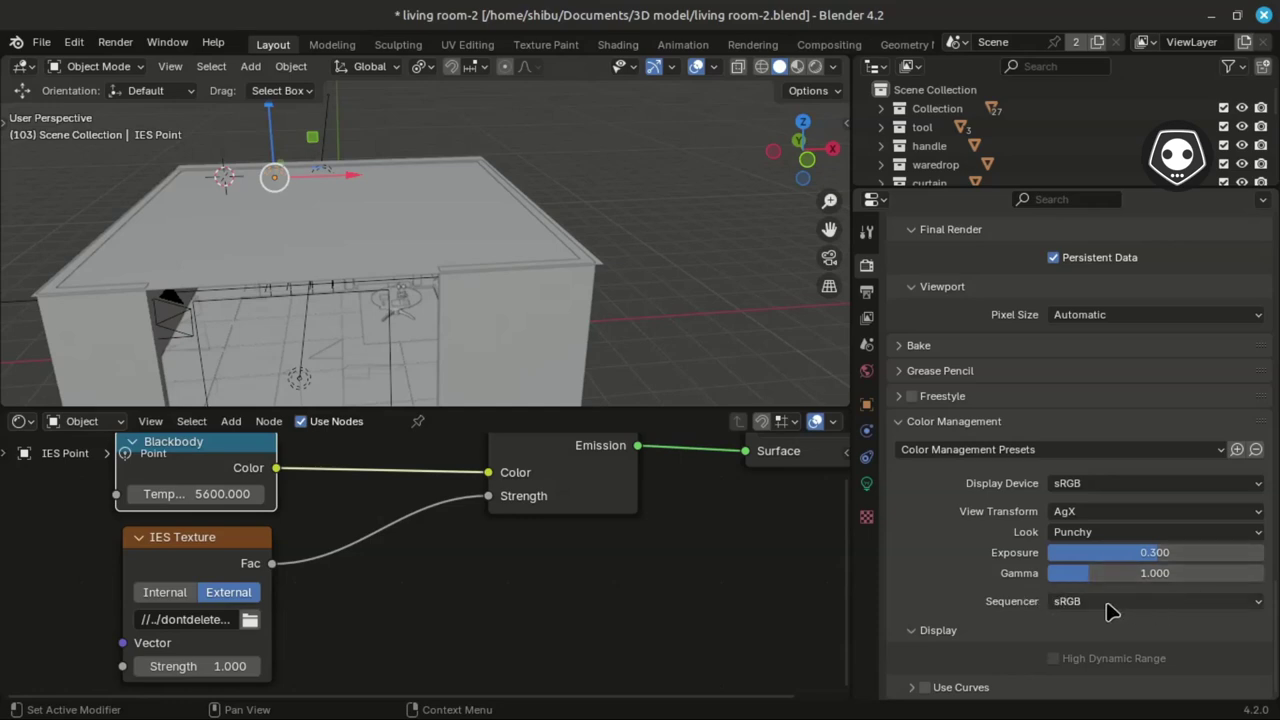
{"action": "scroll", "coordinate": [890, 305], "scroll_direction": "up", "scroll_amount": 12}
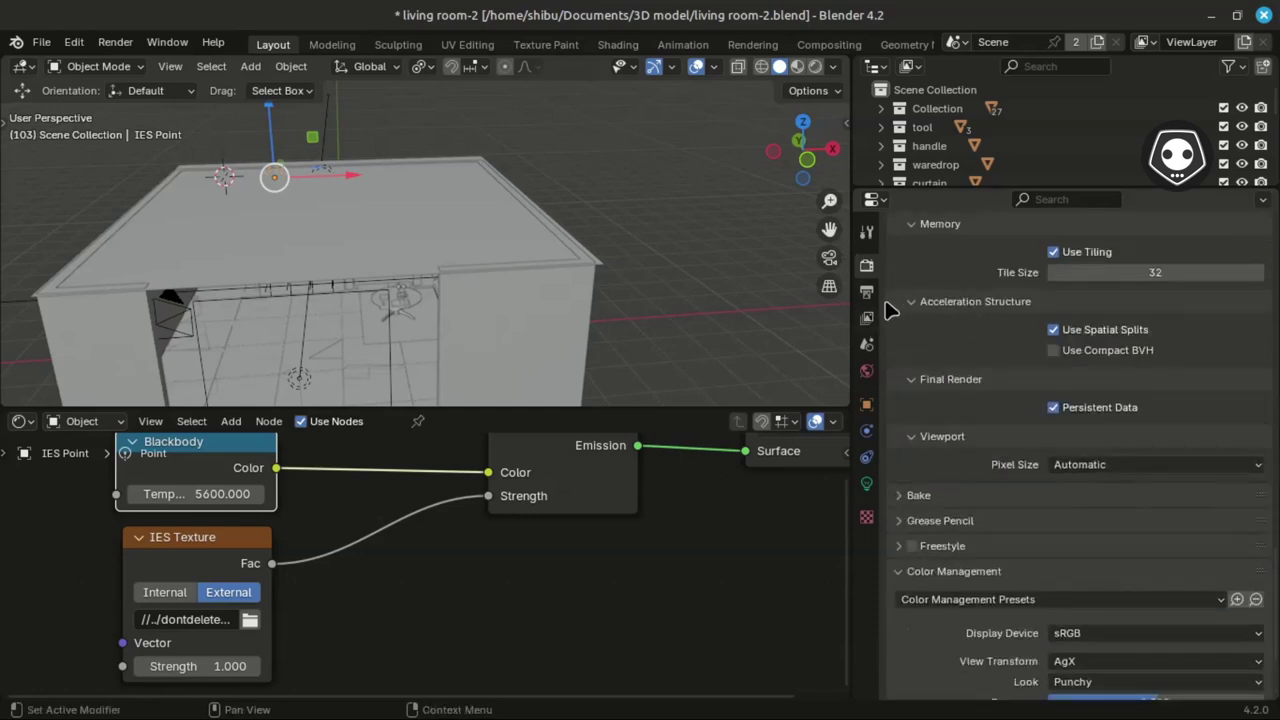
{"action": "left_click", "coordinate": [866, 291]}
{"action": "scroll", "coordinate": [1020, 360], "scroll_direction": "up", "scroll_amount": 8}
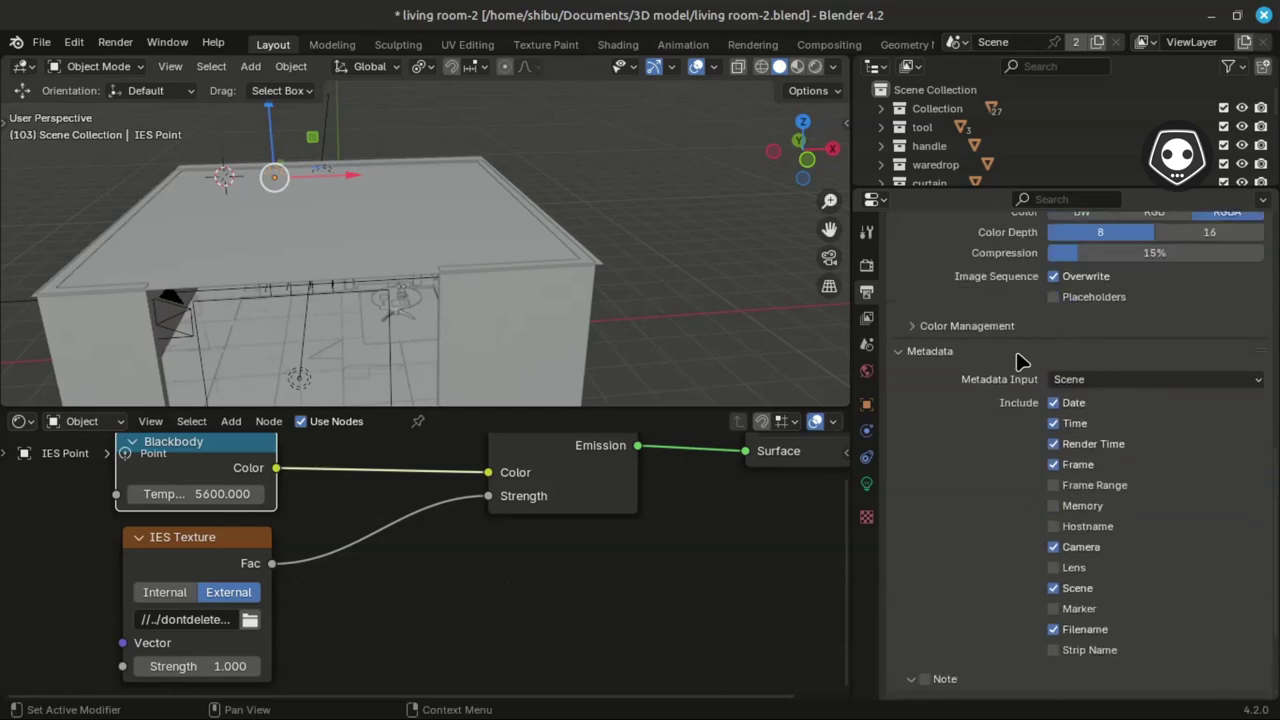
{"action": "scroll", "coordinate": [1025, 385], "scroll_direction": "up", "scroll_amount": 8}
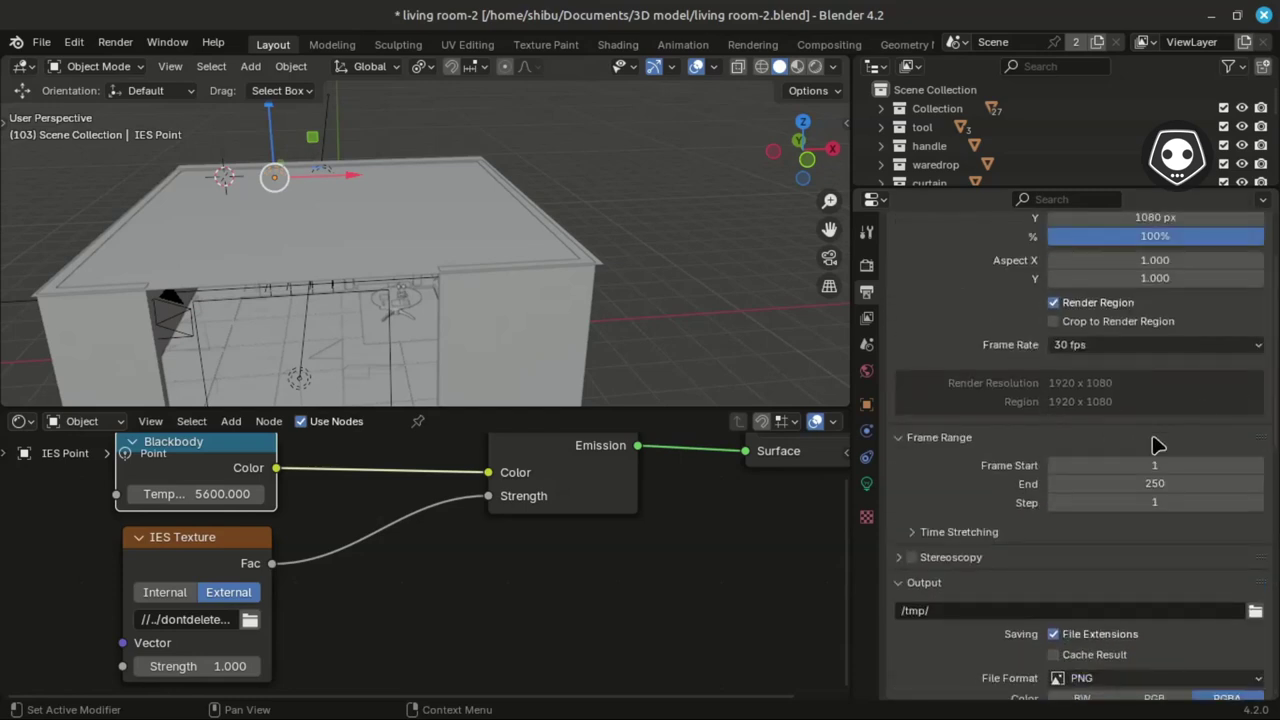
{"action": "scroll", "coordinate": [1158, 446], "scroll_direction": "down", "scroll_amount": 5}
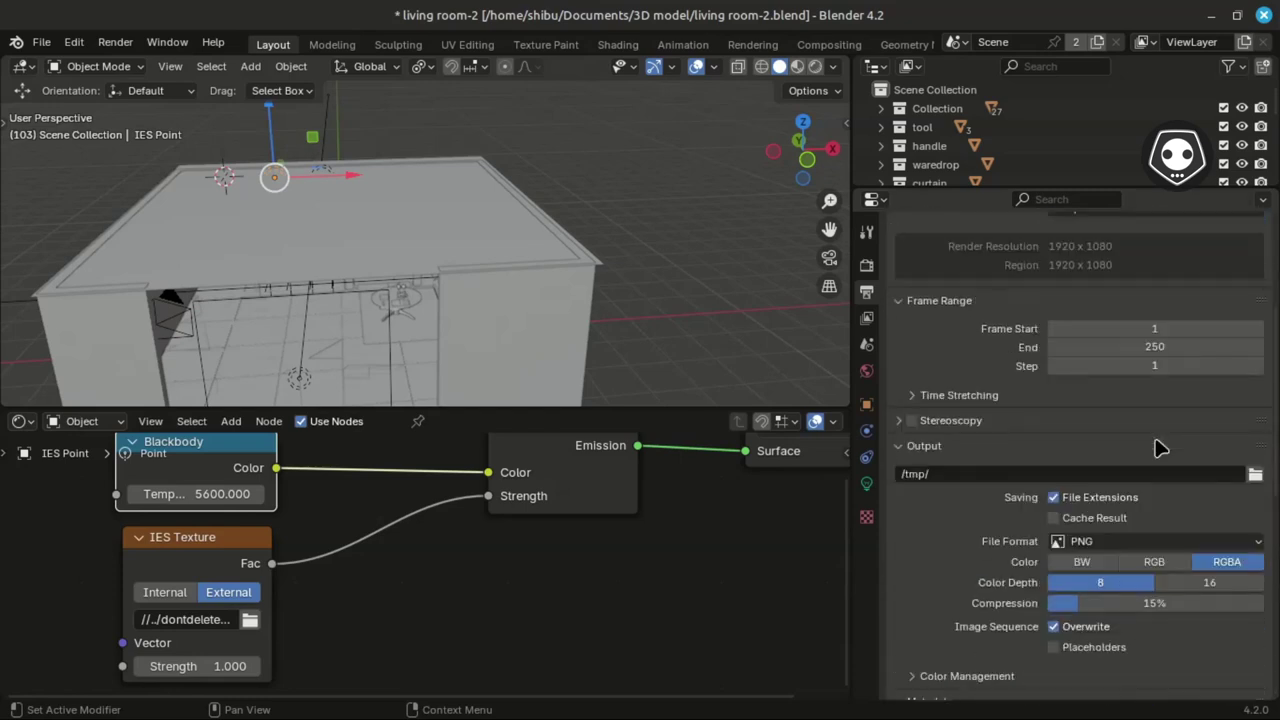
{"action": "scroll", "coordinate": [1158, 448], "scroll_direction": "down", "scroll_amount": 4}
{"action": "scroll", "coordinate": [1158, 448], "scroll_direction": "up", "scroll_amount": 5}
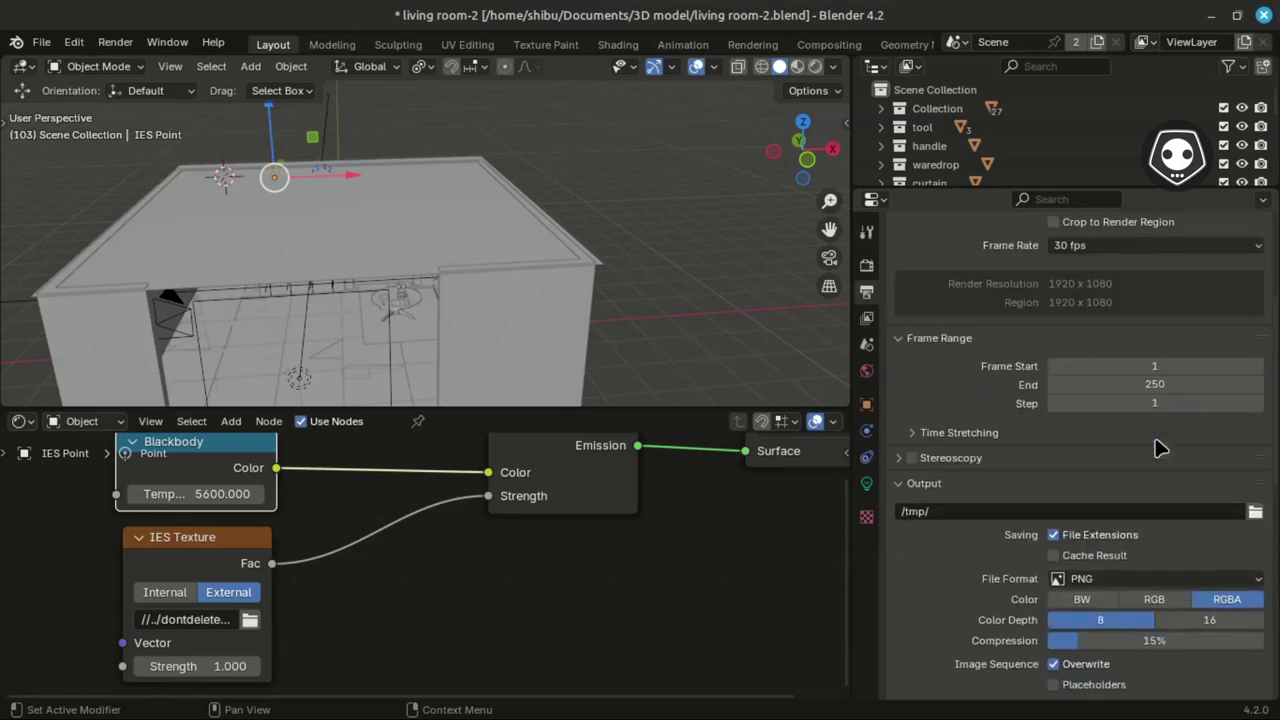
{"action": "left_click", "coordinate": [866, 317]}
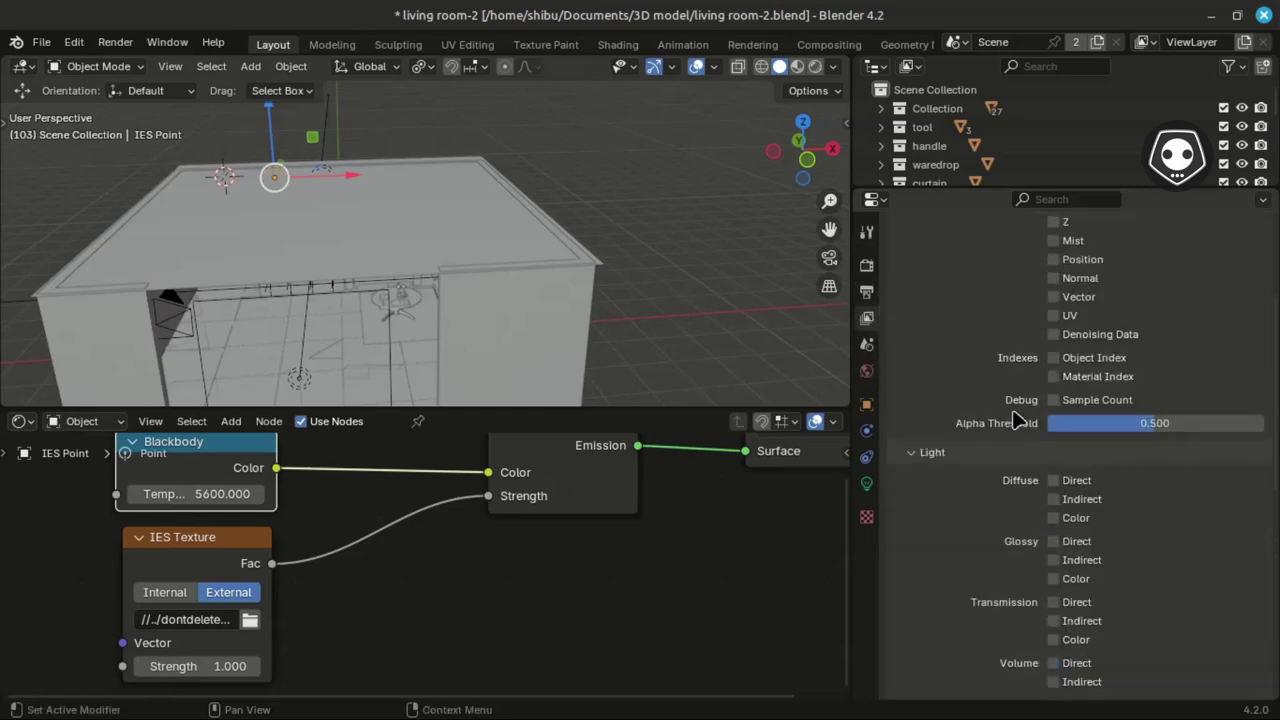
{"action": "scroll", "coordinate": [1025, 427], "scroll_direction": "up", "scroll_amount": 5}
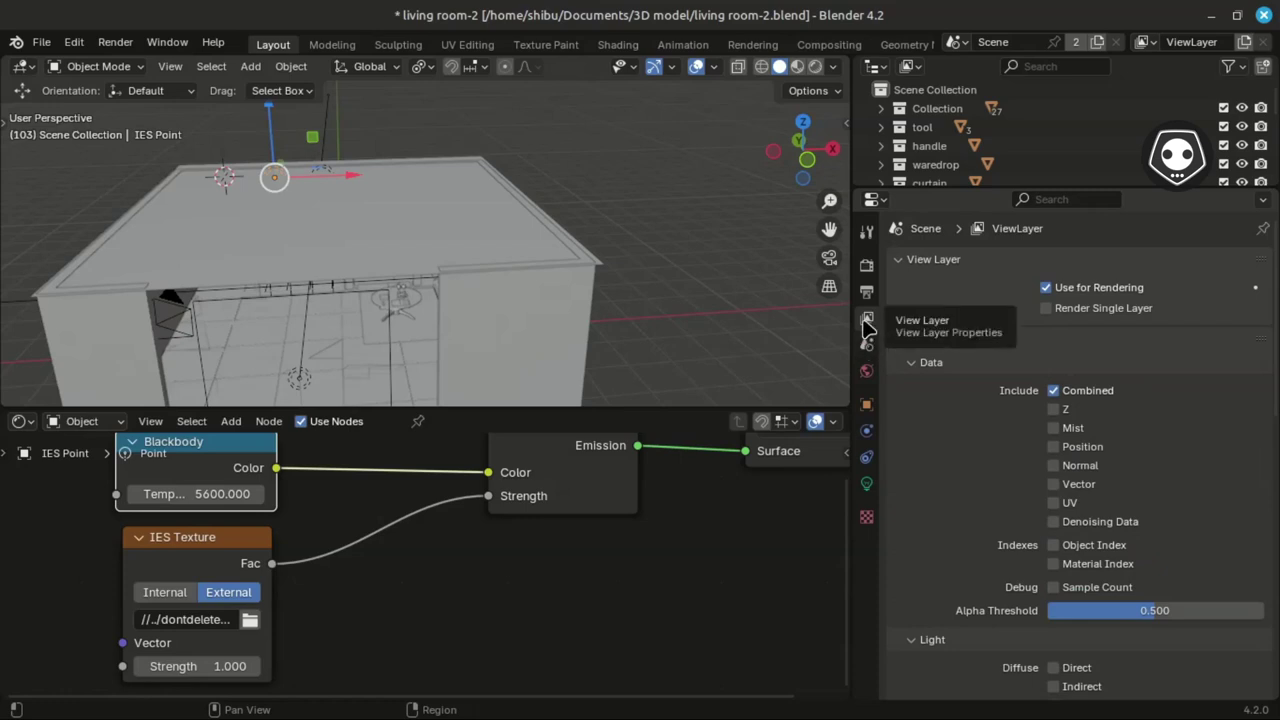
{"action": "scroll", "coordinate": [1150, 407], "scroll_direction": "down", "scroll_amount": 7}
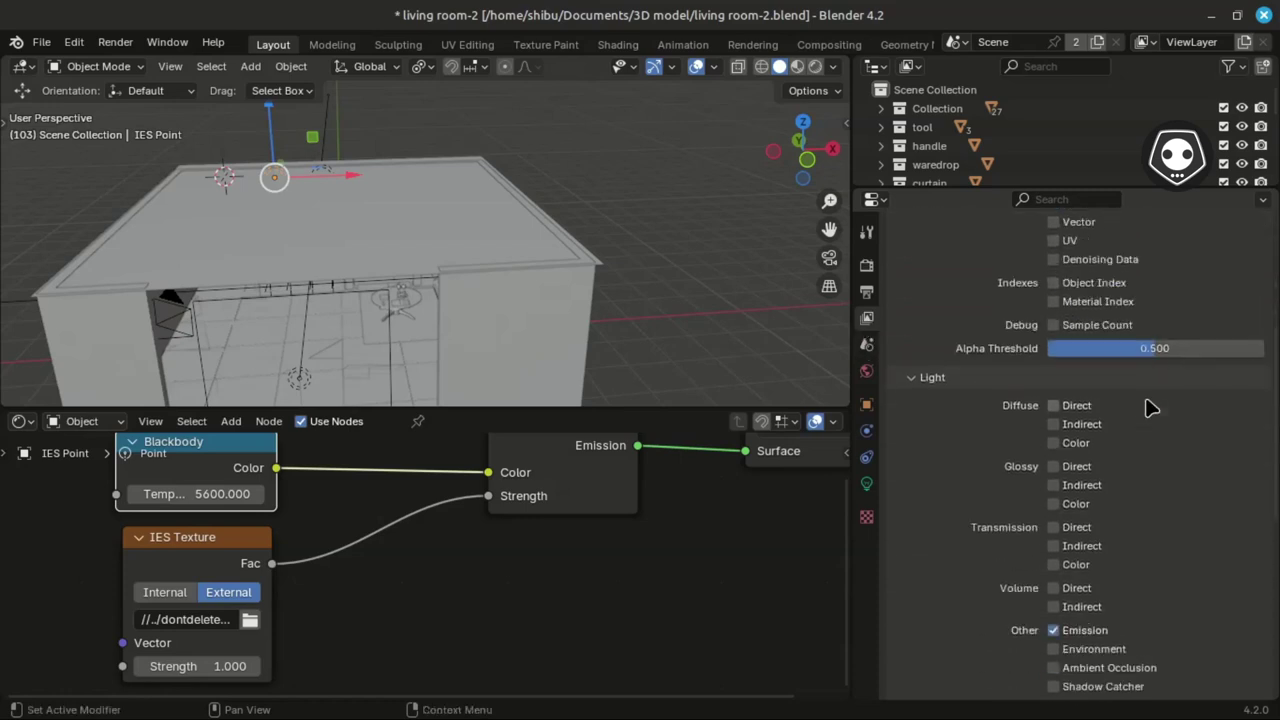
{"action": "scroll", "coordinate": [1150, 407], "scroll_direction": "down", "scroll_amount": 3}
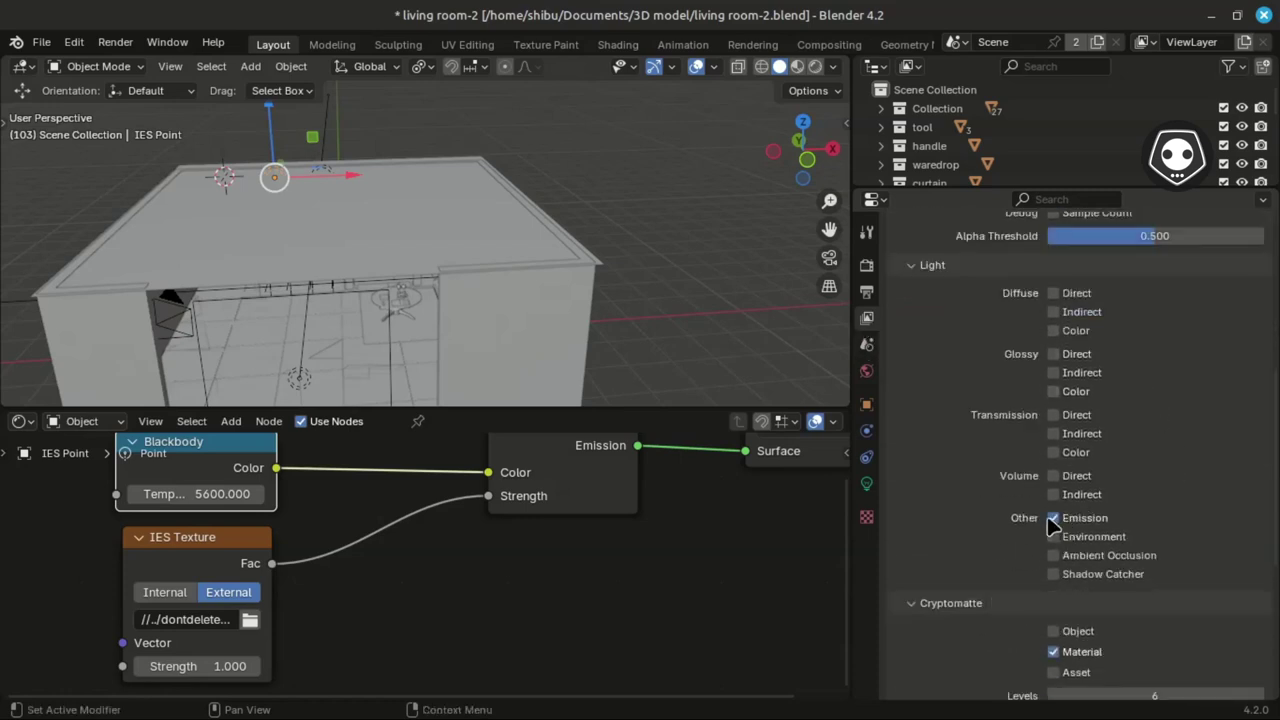
{"action": "scroll", "coordinate": [1125, 523], "scroll_direction": "down", "scroll_amount": 4}
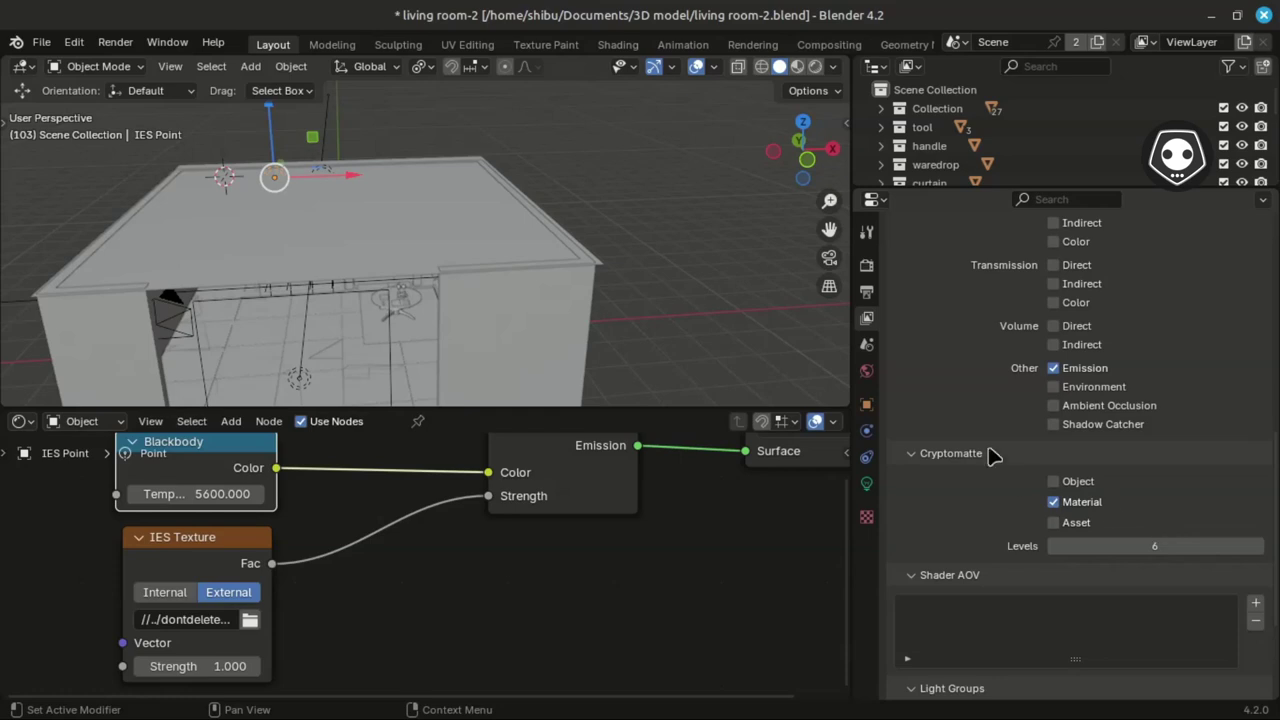
{"action": "left_click", "coordinate": [914, 459]}
{"action": "left_click", "coordinate": [914, 458]}
- Show Render Properties at the Sampling panel: noise threshold 0.0200, 200 max samples, denoise on
{"action": "left_click", "coordinate": [866, 265]}
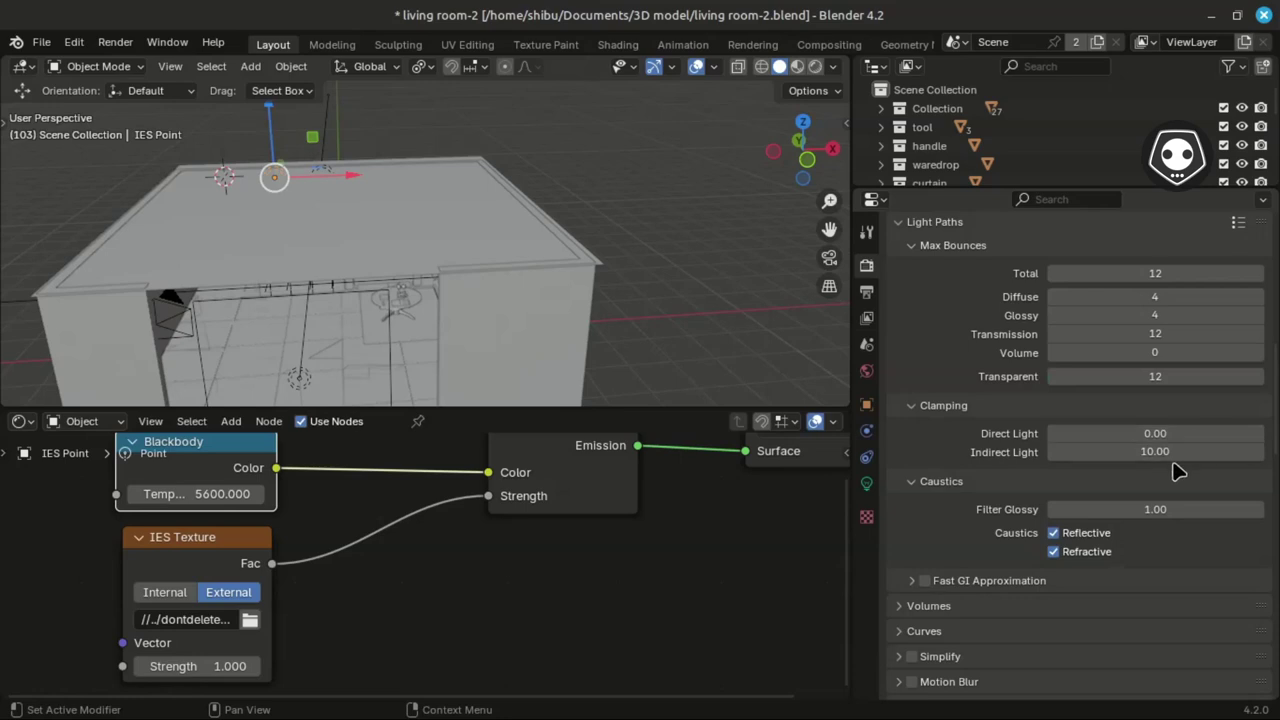
{"action": "scroll", "coordinate": [1178, 471], "scroll_direction": "up", "scroll_amount": 8}
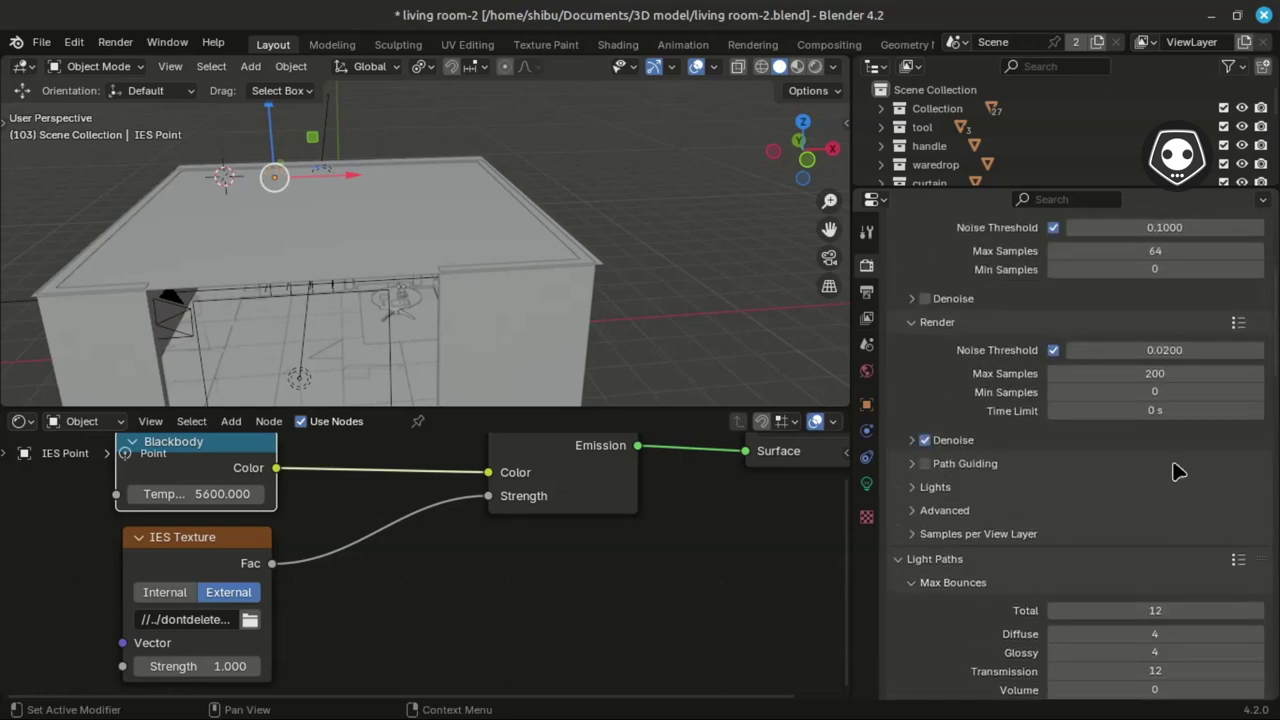
{"action": "scroll", "coordinate": [1178, 471], "scroll_direction": "up", "scroll_amount": 3}
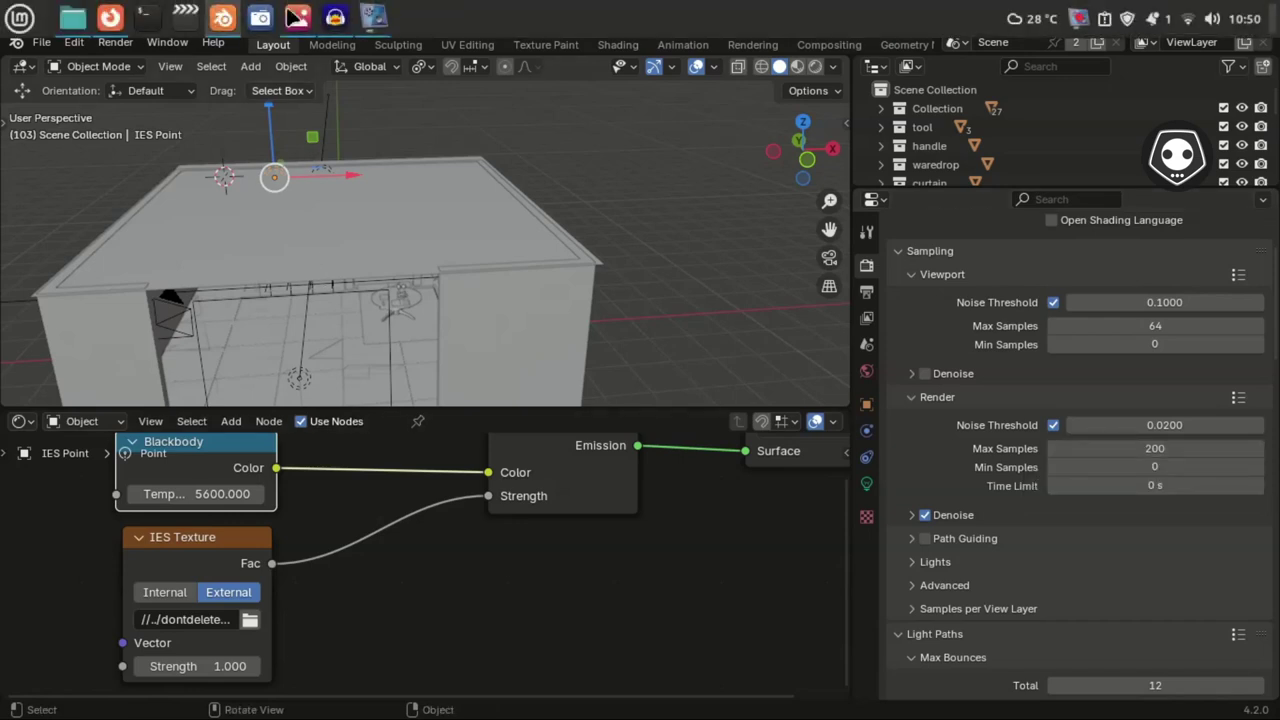
- Raise Xviewer on Living Room 2a.png and advance to Living Room 2b.png
{"action": "left_click", "coordinate": [301, 14]}
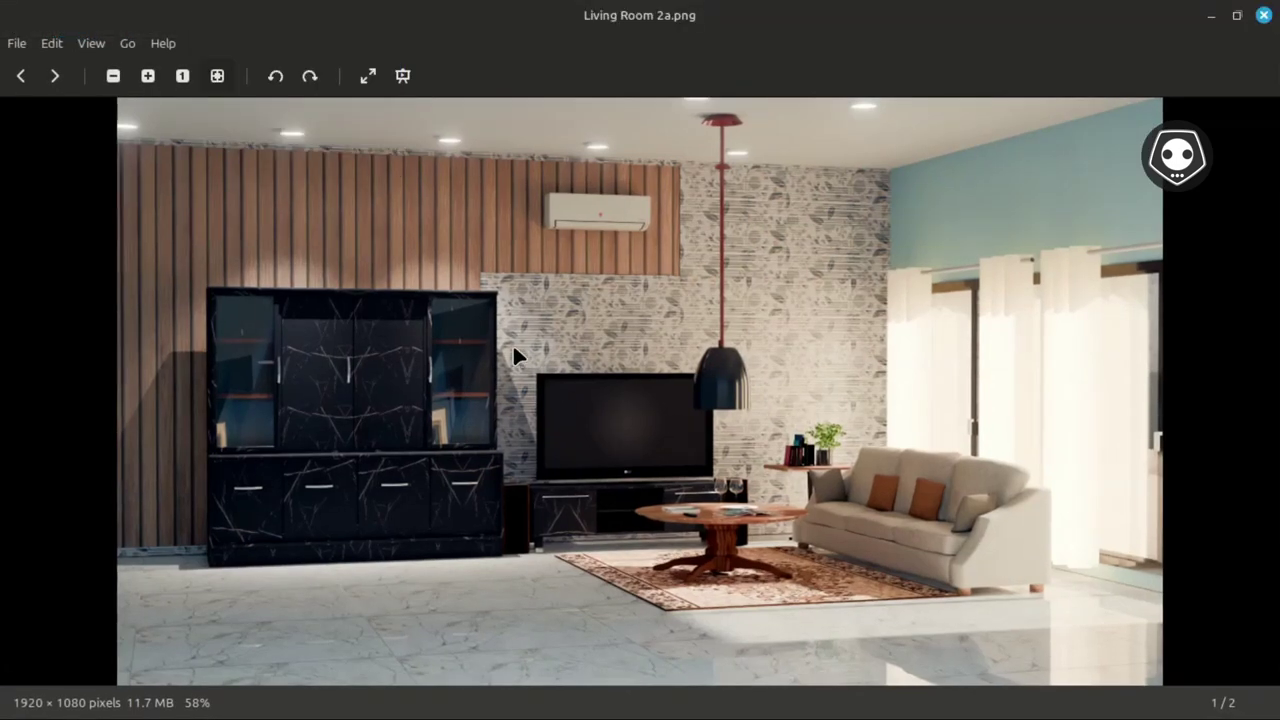
{"action": "key", "text": "Right"}
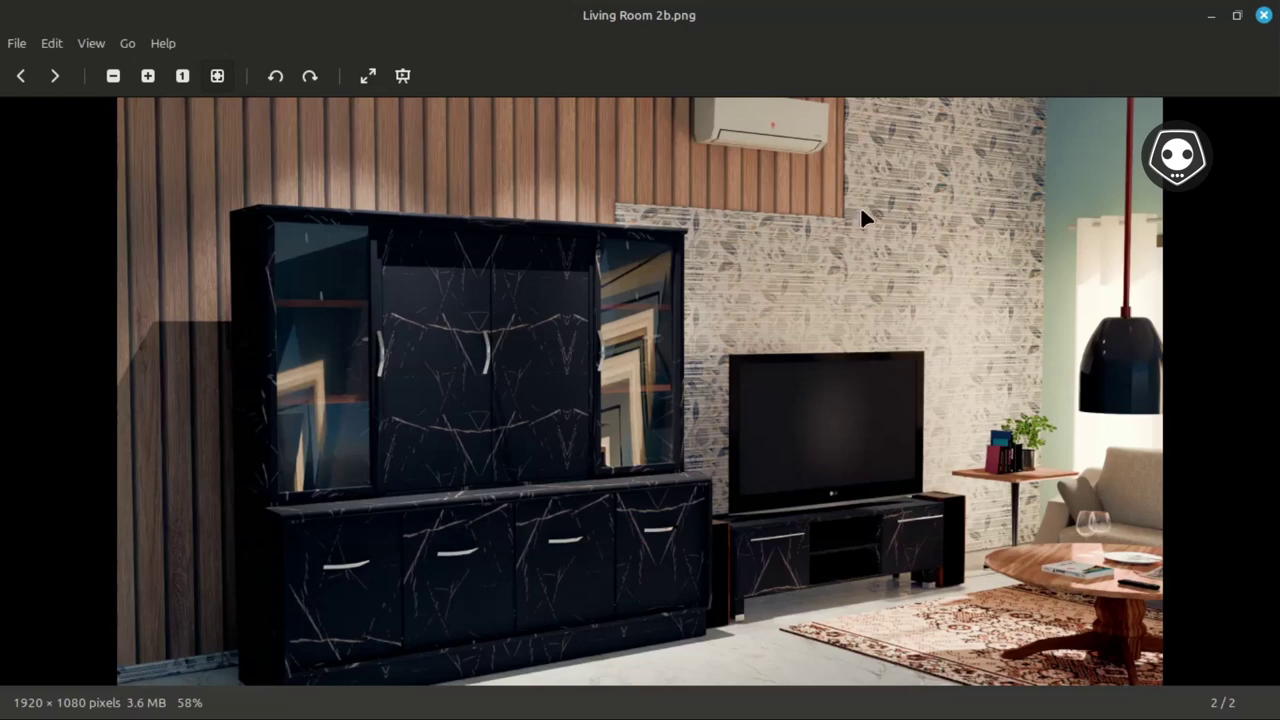
- Return to Blender's Compositing workspace and pan to the Color Grade frame
{"action": "left_click", "coordinate": [1211, 16]}
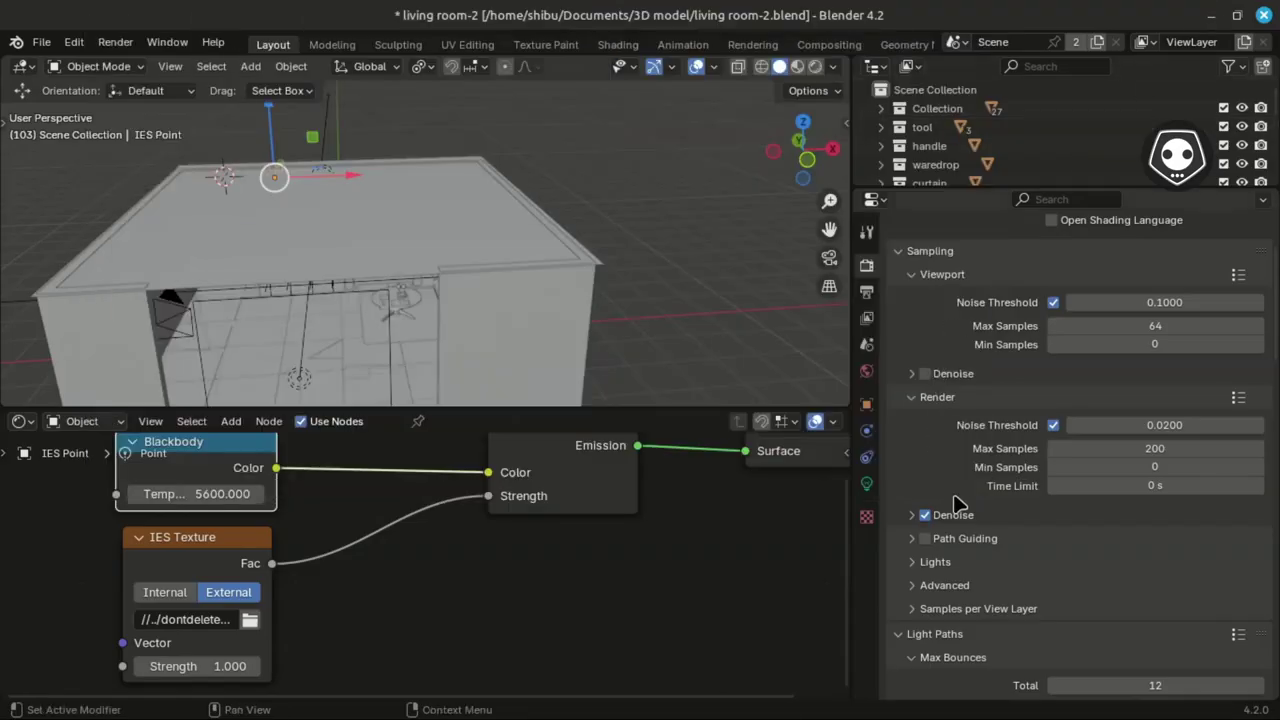
{"action": "left_click", "coordinate": [830, 46]}
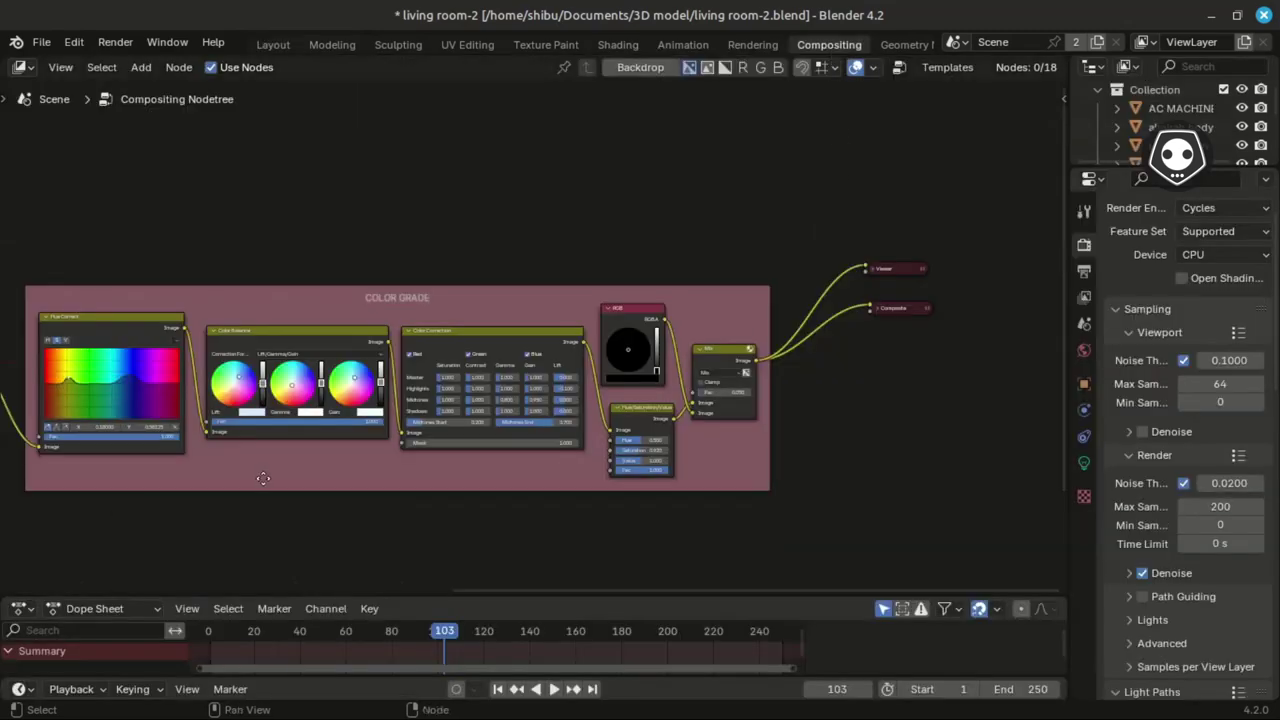
{"action": "middle_click_drag", "start_coordinate": [263, 478], "coordinate": [608, 483]}
{"action": "middle_click_drag", "start_coordinate": [426, 520], "coordinate": [717, 453]}
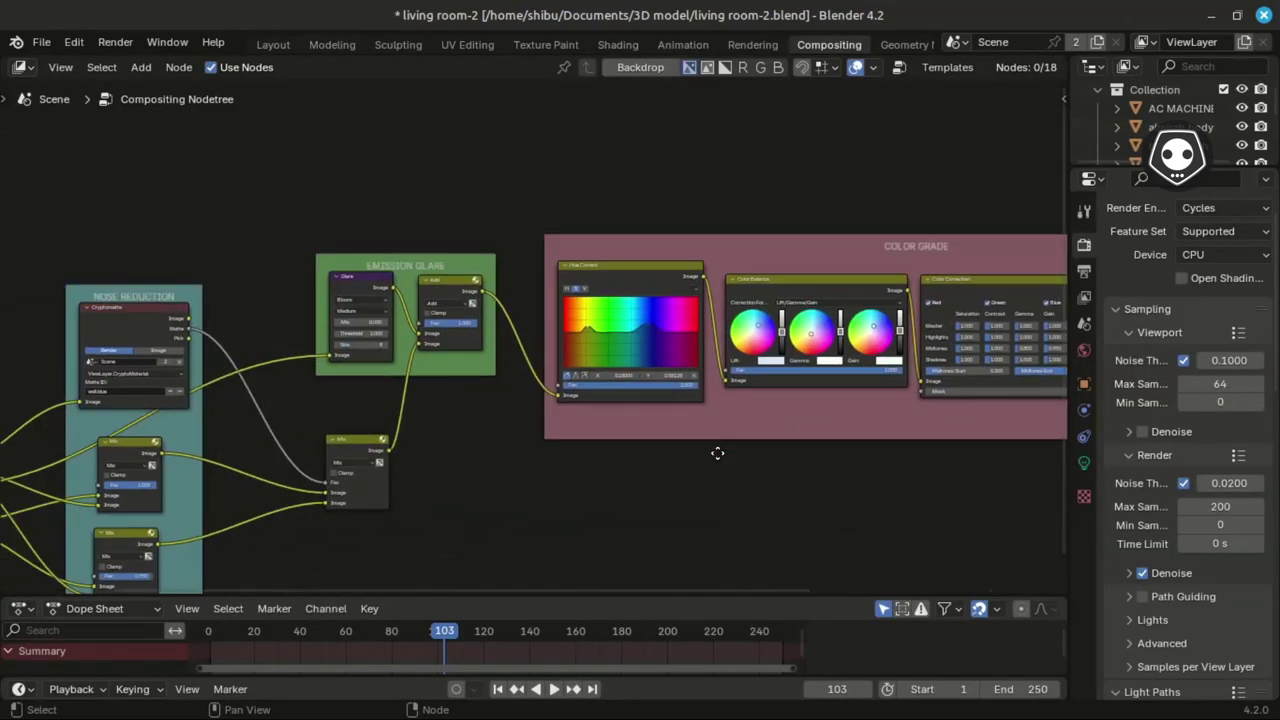
- Frame the Noise Reduction, Emission Glare and Color Grade groups fed by Render Layers
{"action": "mouse_move", "coordinate": [560, 509]}
{"action": "middle_mouse_down"}
{"action": "mouse_move", "coordinate": [640, 500]}
{"action": "mouse_move", "coordinate": [582, 512]}
{"action": "middle_mouse_up"}
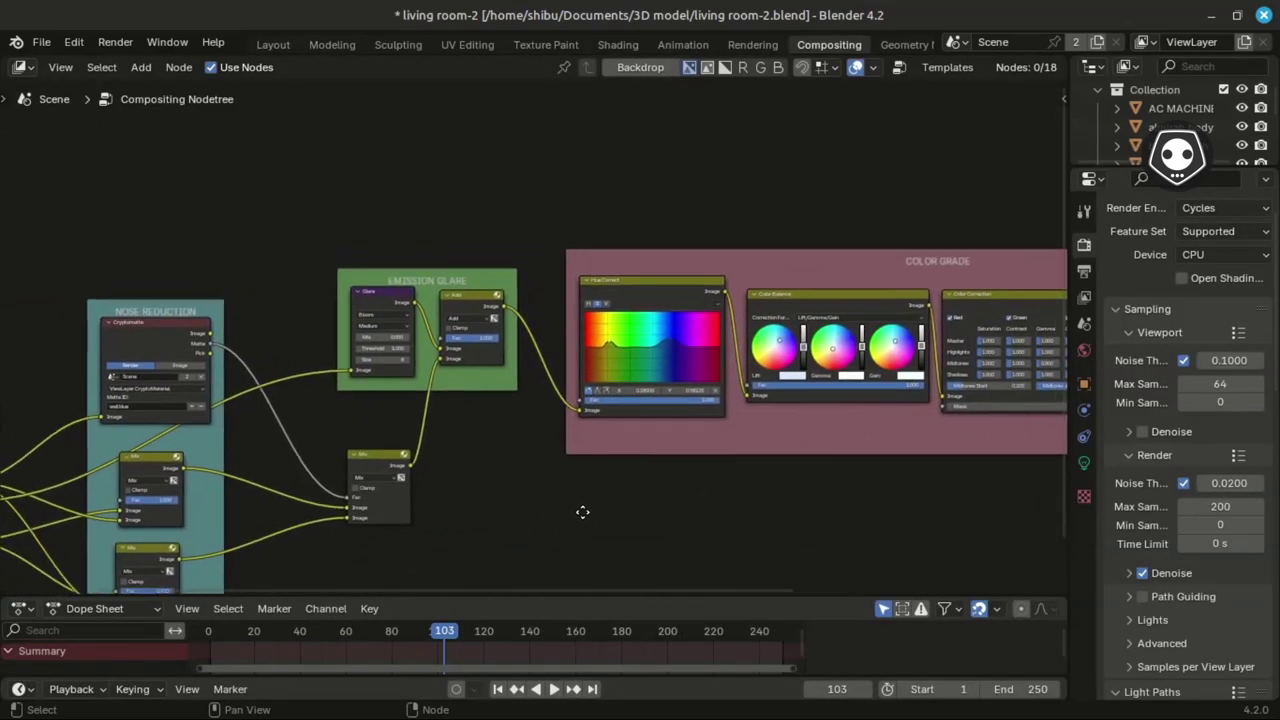
{"action": "scroll", "coordinate": [483, 554], "scroll_direction": "left", "scroll_amount": 1}
{"action": "scroll", "coordinate": [471, 563], "scroll_direction": "right", "scroll_amount": 3}
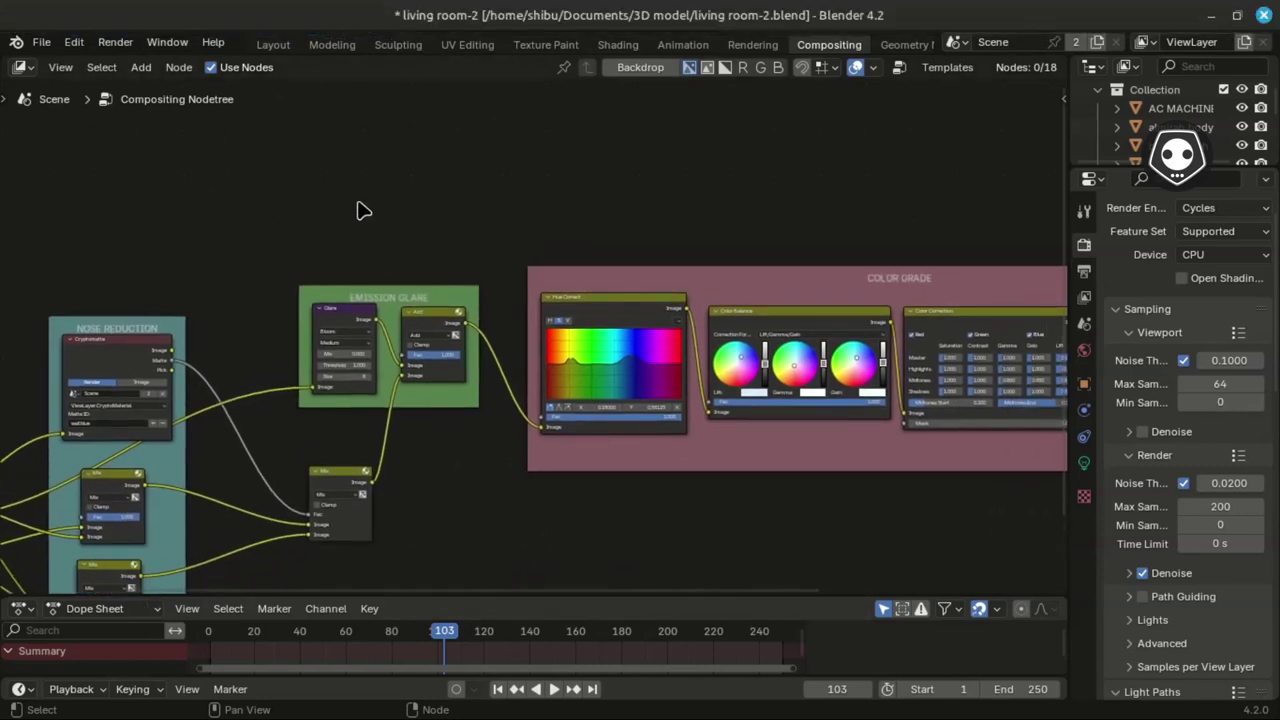
{"action": "scroll", "coordinate": [237, 360], "scroll_direction": "left", "scroll_amount": 8}
{"action": "scroll", "coordinate": [237, 360], "scroll_direction": "down", "scroll_amount": 3}
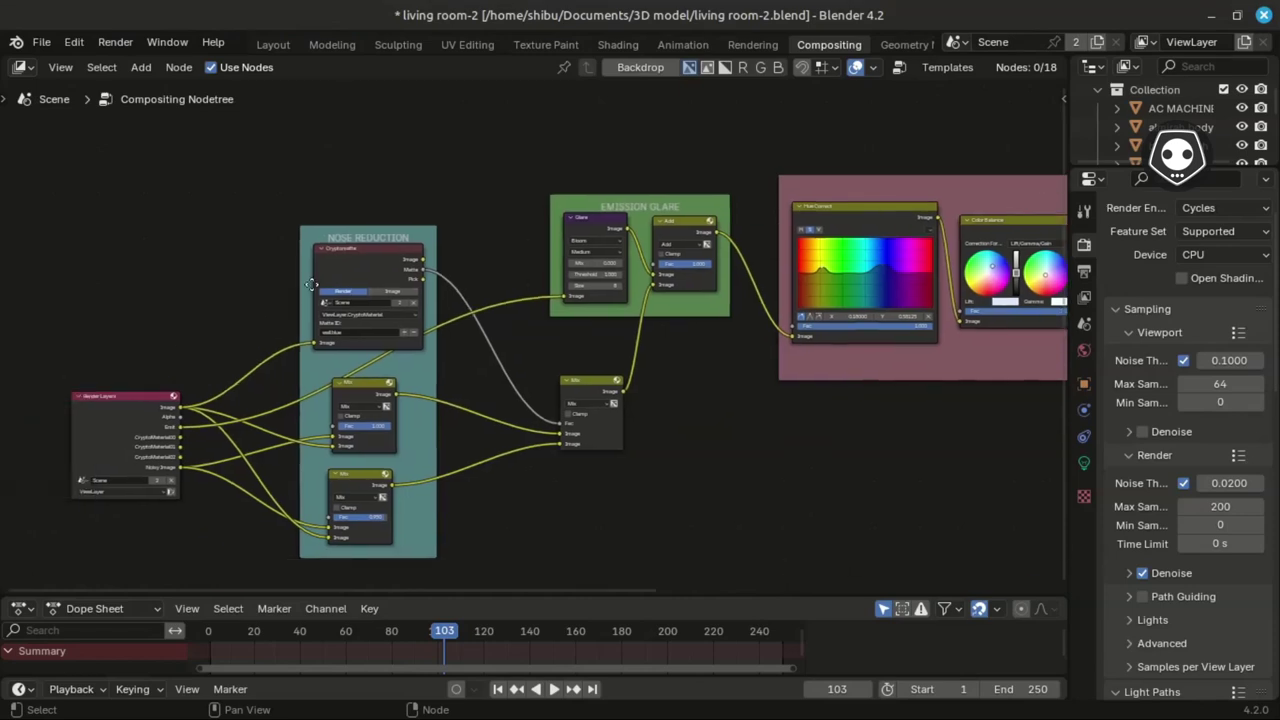
{"action": "scroll", "coordinate": [330, 280], "scroll_direction": "left", "scroll_amount": 7}
{"action": "scroll", "coordinate": [340, 276], "scroll_direction": "down", "scroll_amount": 2}
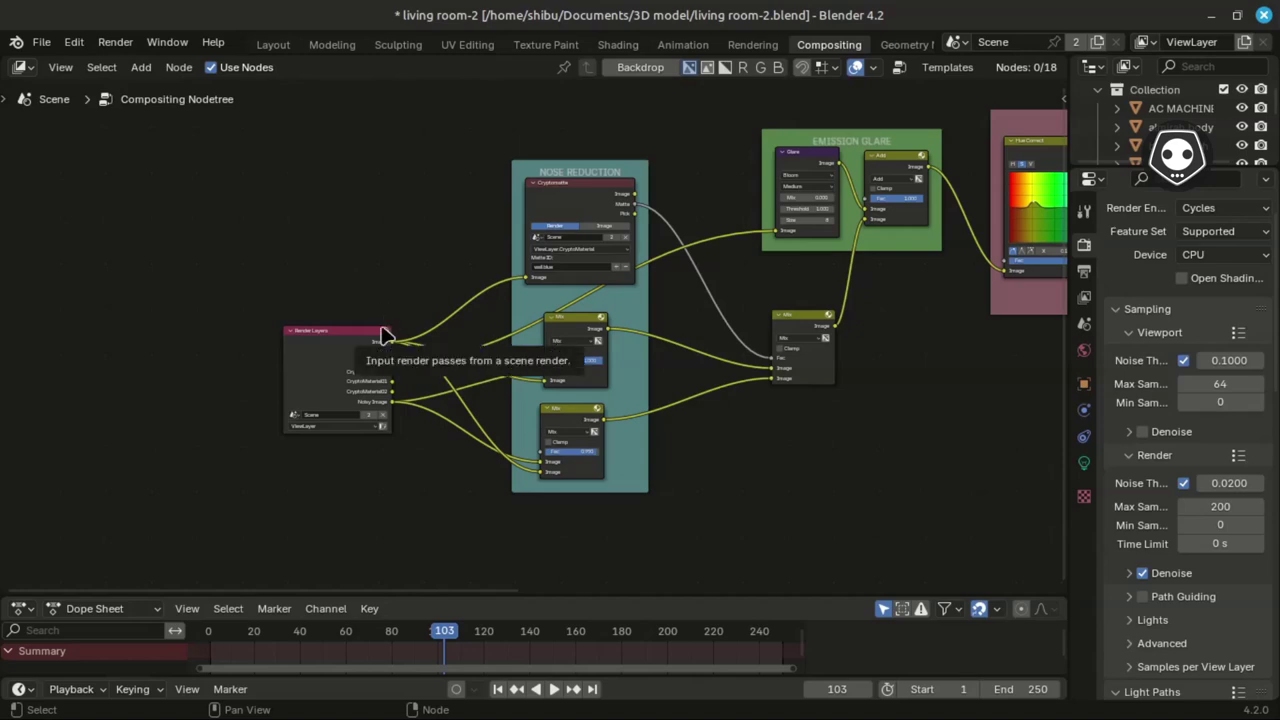
{"action": "scroll", "coordinate": [383, 328], "scroll_direction": "right", "scroll_amount": 2}
{"action": "scroll", "coordinate": [340, 323], "scroll_direction": "up", "scroll_amount": 2}
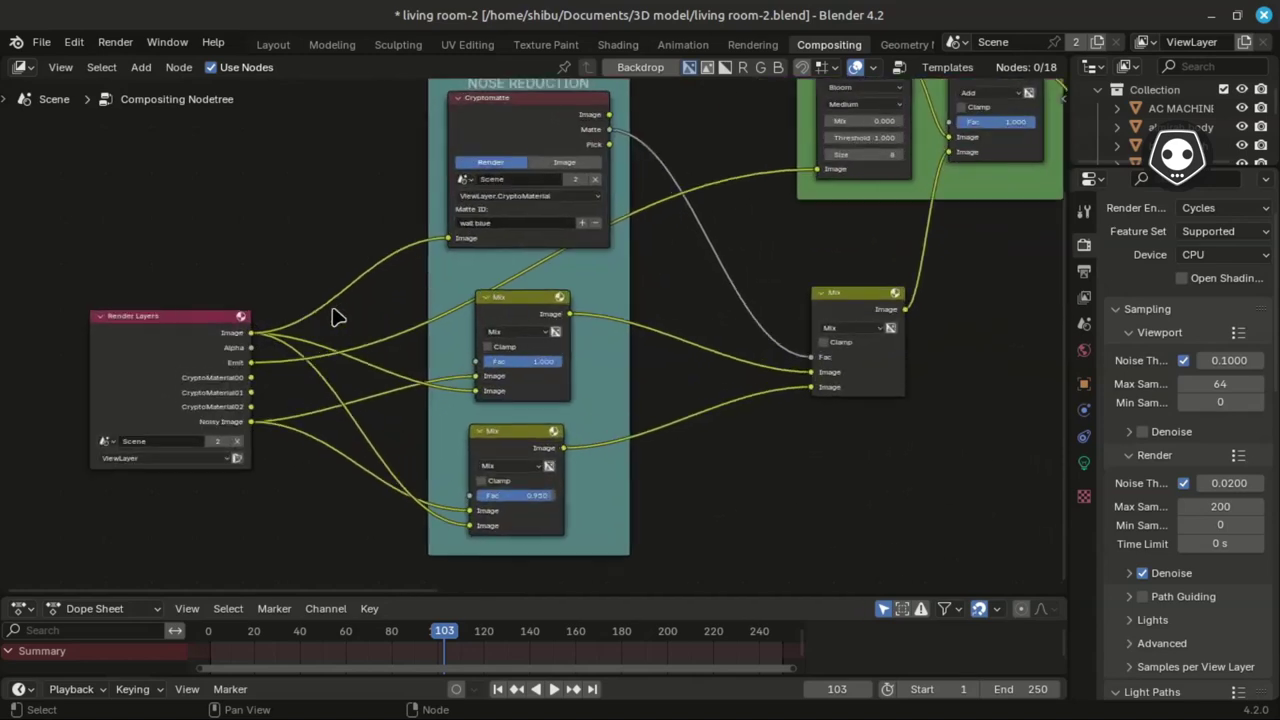
{"action": "middle_click_drag", "start_coordinate": [296, 279], "coordinate": [343, 300]}
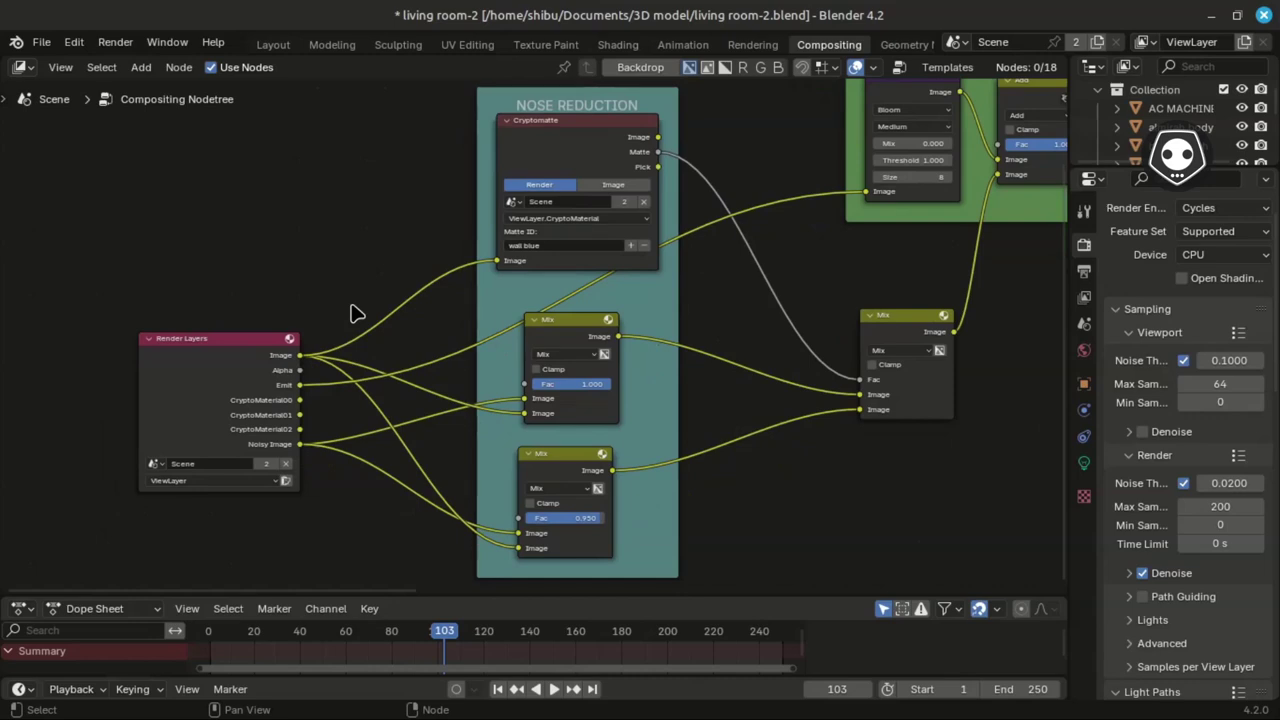
- Briefly bring up the living room render in the image viewer, then hide it again
{"action": "middle_click_drag", "start_coordinate": [350, 313], "coordinate": [289, 323]}
{"action": "mouse_move", "coordinate": [335, 25]}
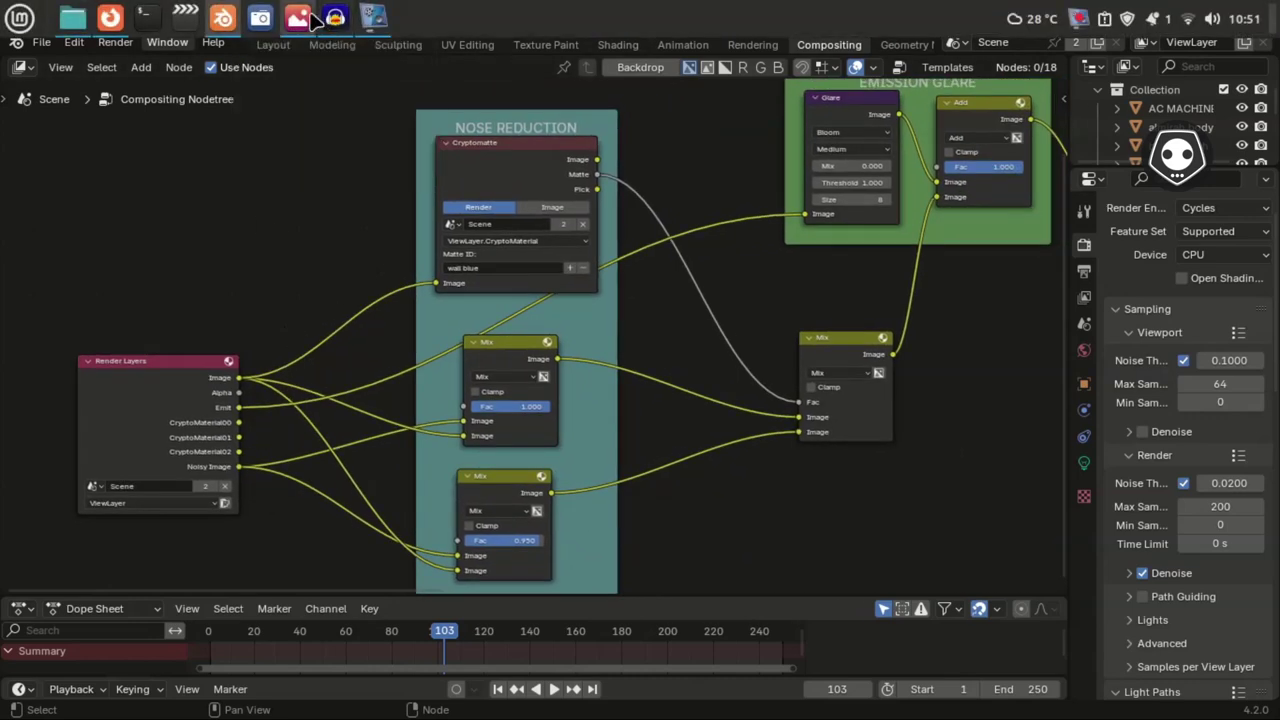
{"action": "left_click", "coordinate": [285, 120]}
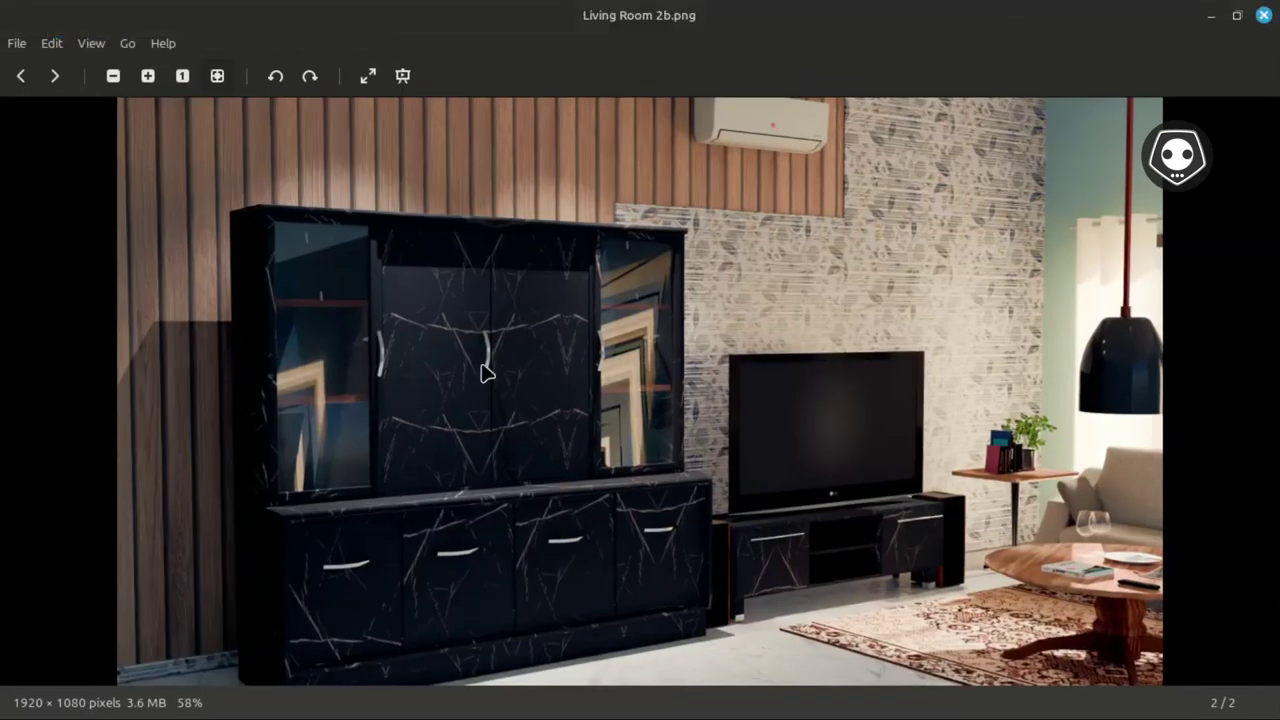
{"action": "left_click", "coordinate": [1211, 17]}
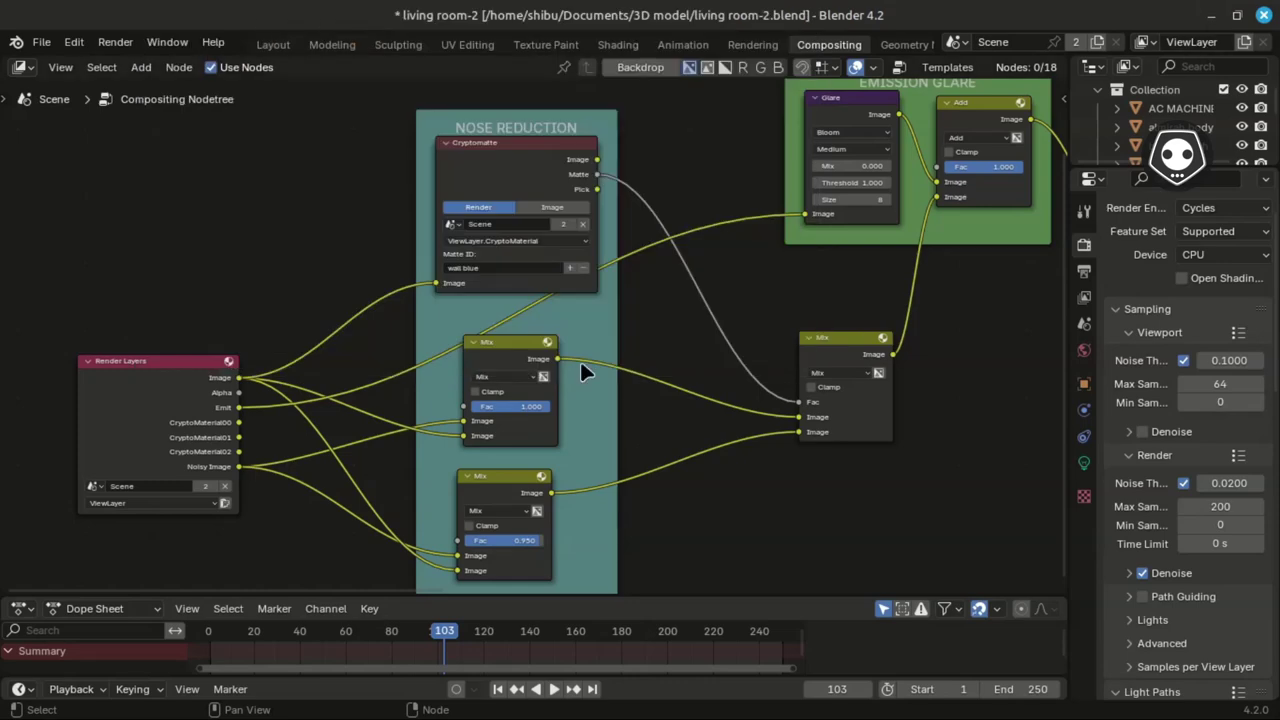
- Zoom in on the Render Layers, Mix nodes and Cryptomatte node in Noise Reduction
{"action": "middle_click_drag", "start_coordinate": [189, 374], "coordinate": [262, 323]}
{"action": "scroll", "coordinate": [265, 335], "scroll_direction": "up", "scroll_amount": 3}
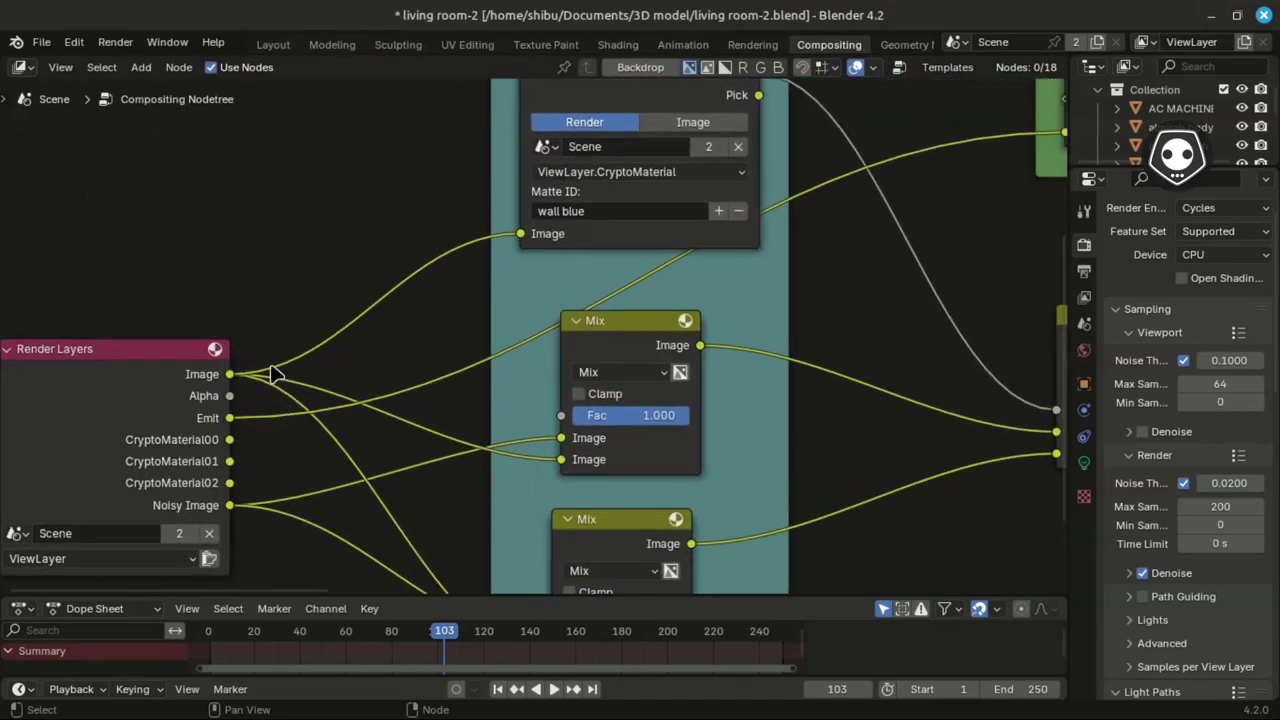
{"action": "middle_click_drag", "start_coordinate": [277, 373], "coordinate": [314, 286]}
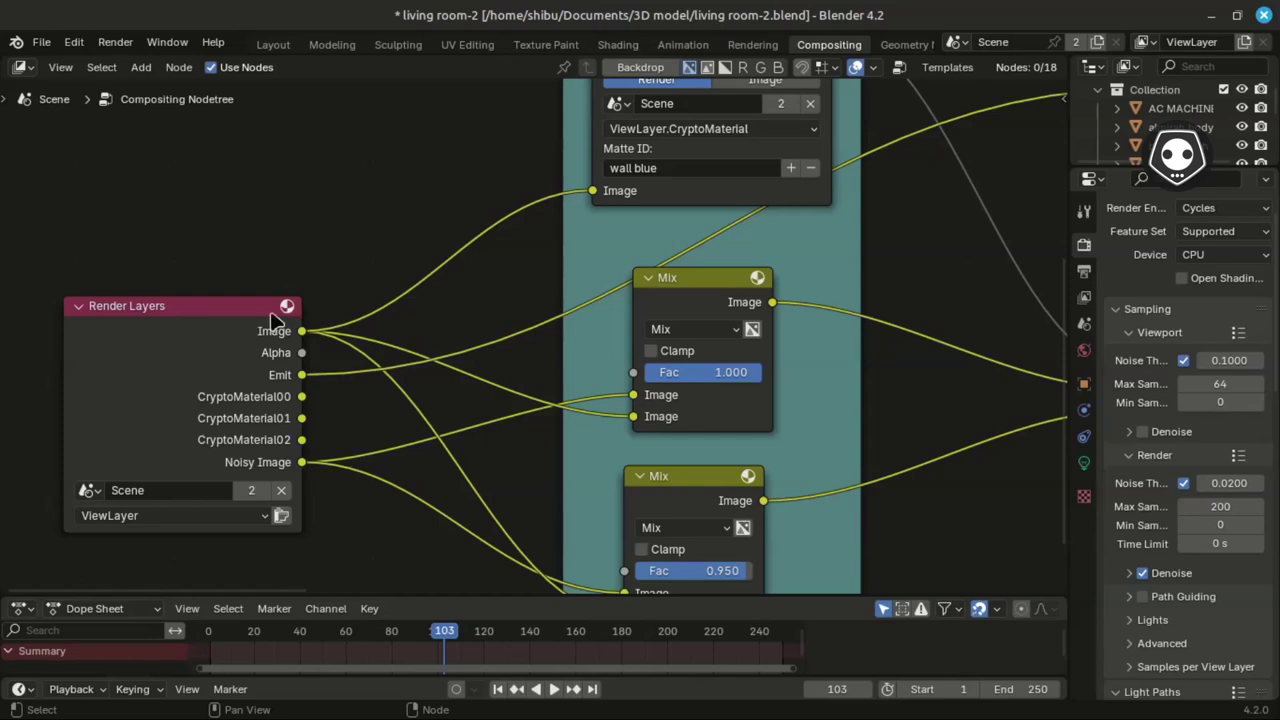
{"action": "scroll", "coordinate": [320, 290], "scroll_direction": "up", "scroll_amount": 2}
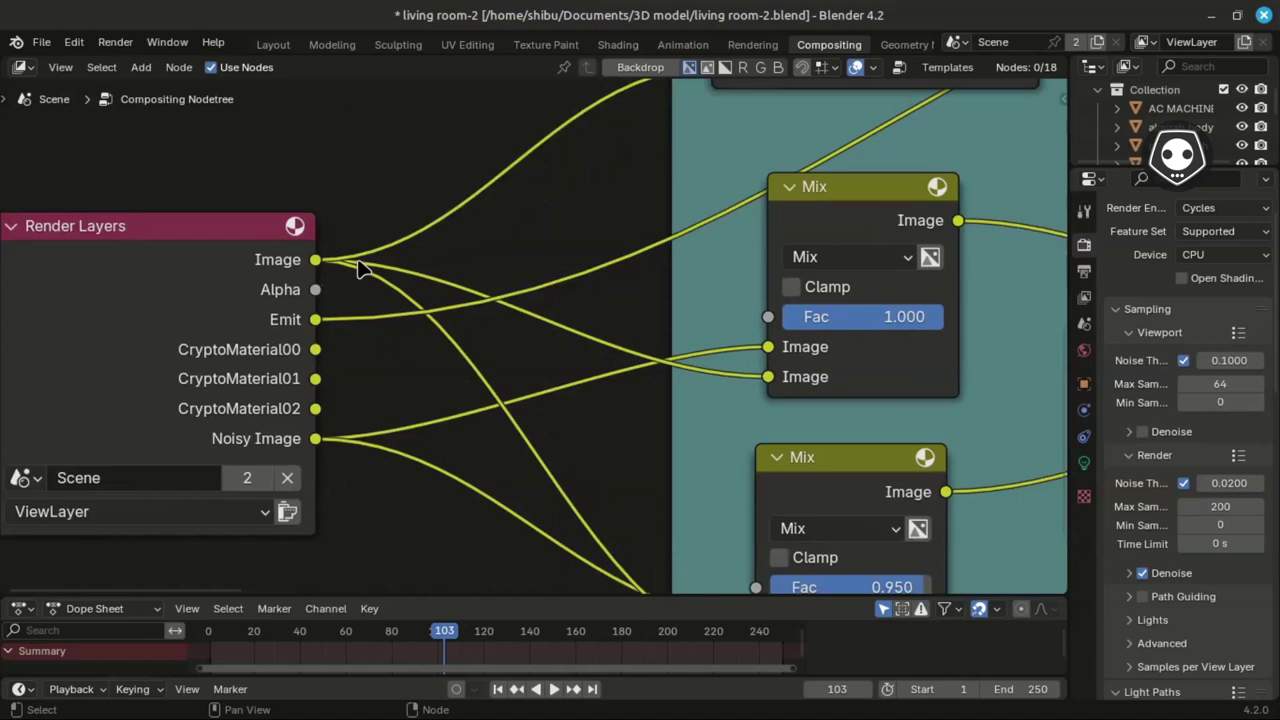
{"action": "scroll", "coordinate": [357, 266], "scroll_direction": "down", "scroll_amount": 2}
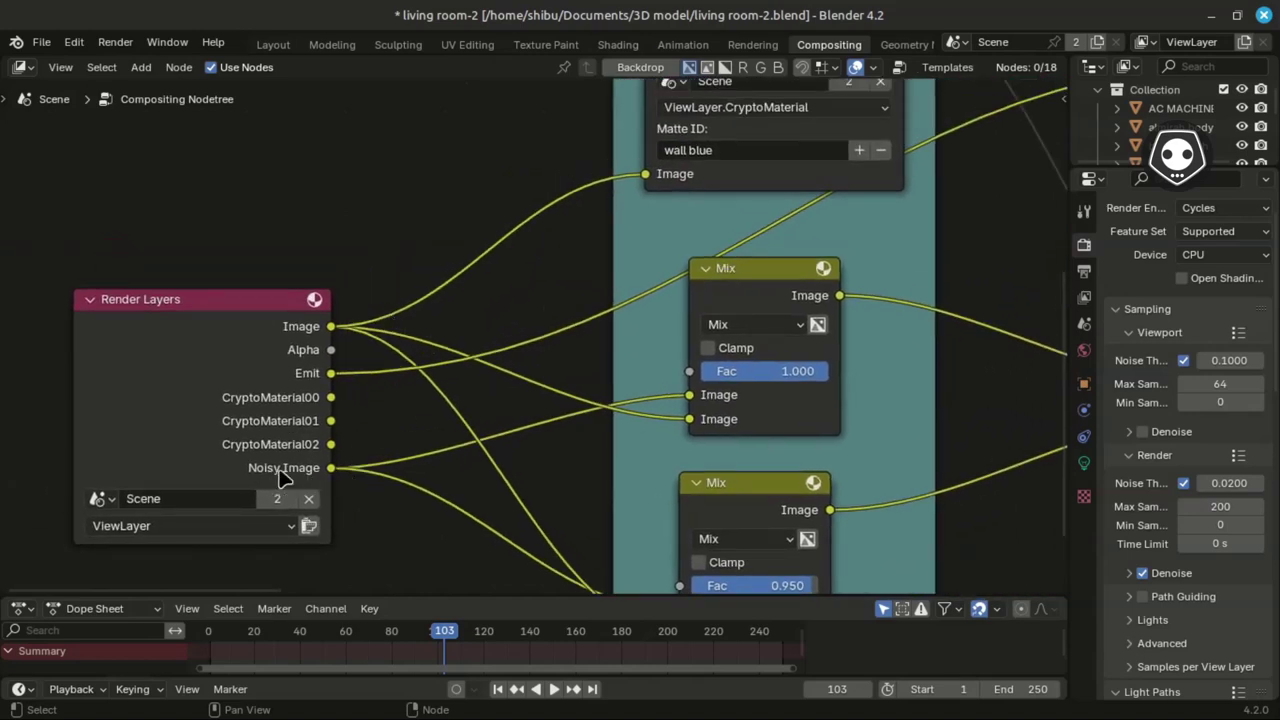
{"action": "middle_click_drag", "start_coordinate": [466, 277], "coordinate": [340, 395]}
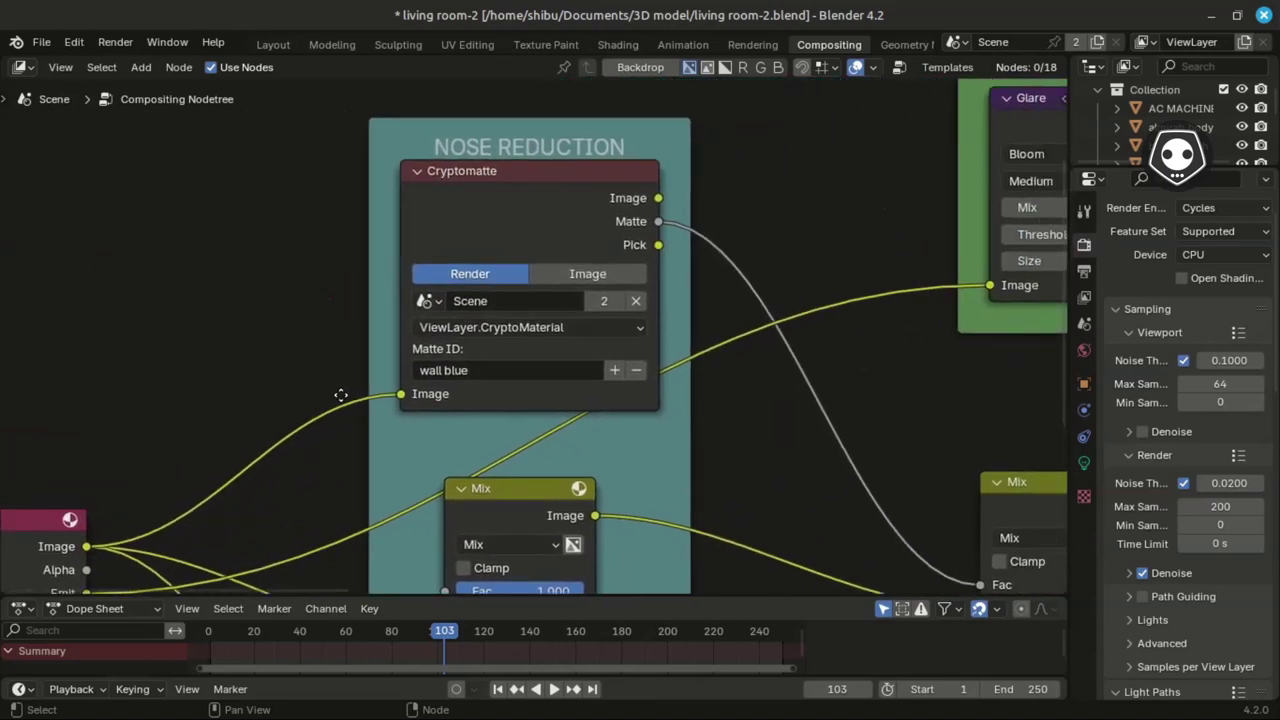
- Select the Cryptomatte node and reposition the upper Mix node
{"action": "left_click_drag", "start_coordinate": [477, 194], "coordinate": [480, 194]}
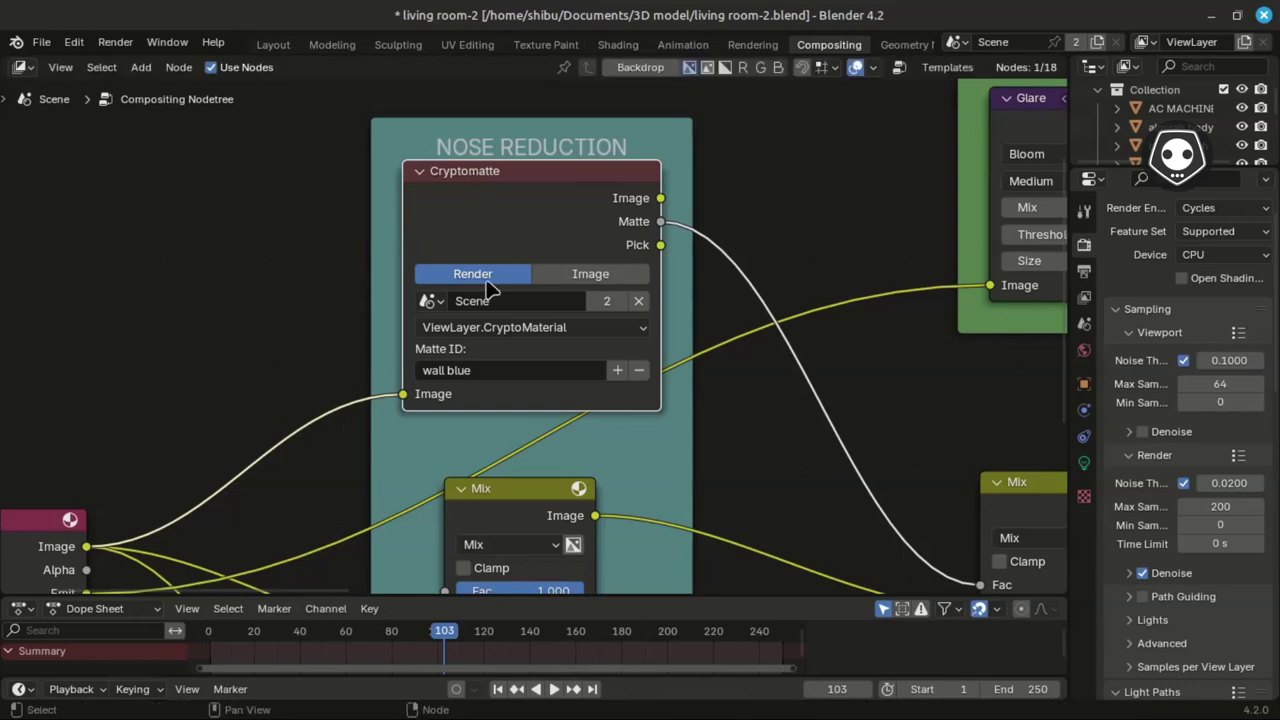
{"action": "middle_click_drag", "start_coordinate": [500, 362], "coordinate": [470, 319]}
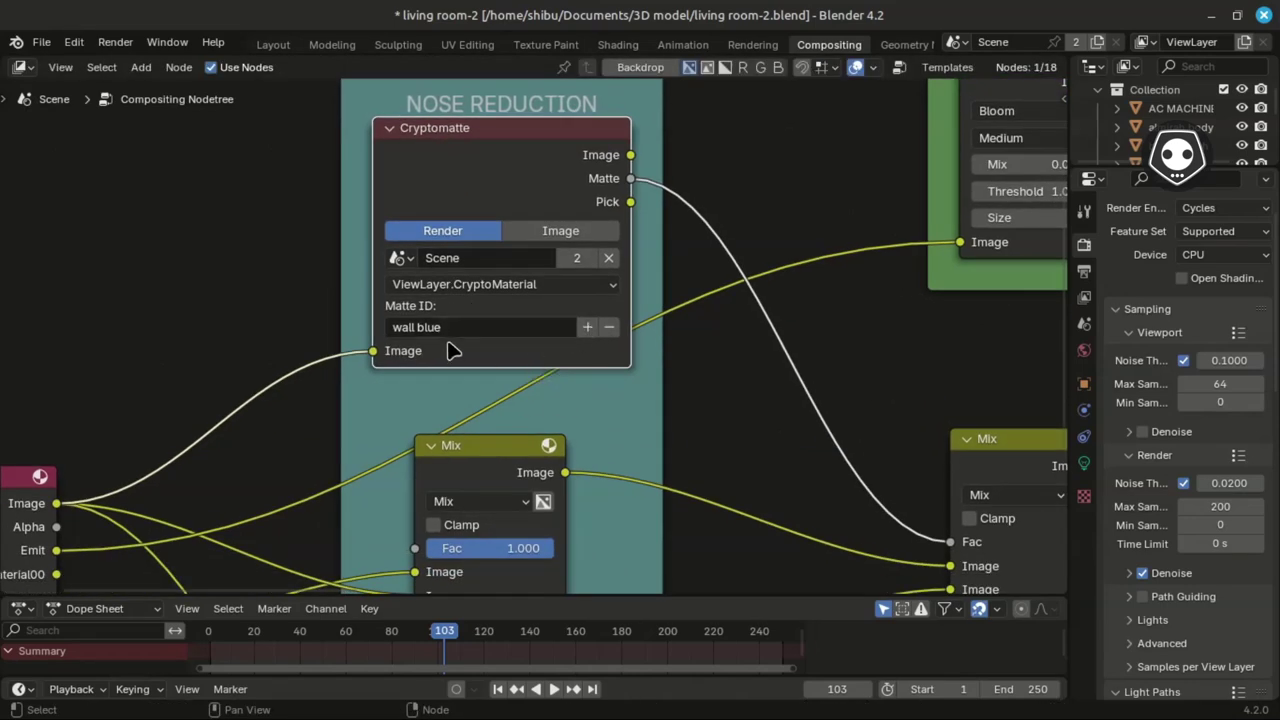
{"action": "scroll", "coordinate": [445, 372], "scroll_direction": "down", "scroll_amount": 2}
{"action": "middle_click_drag", "start_coordinate": [445, 372], "coordinate": [420, 271]}
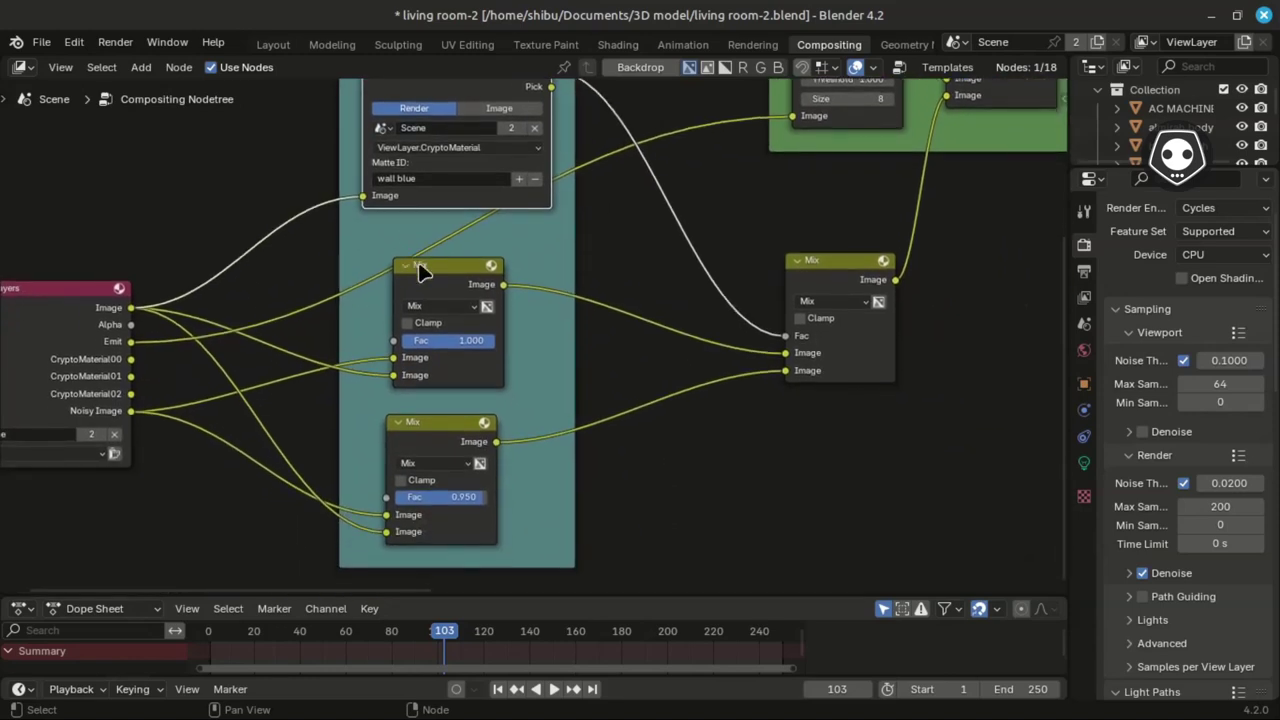
{"action": "mouse_move", "coordinate": [420, 272]}
{"action": "left_mouse_down"}
{"action": "mouse_move", "coordinate": [422, 350]}
{"action": "mouse_move", "coordinate": [421, 276]}
{"action": "mouse_move", "coordinate": [433, 284]}
{"action": "left_mouse_up"}
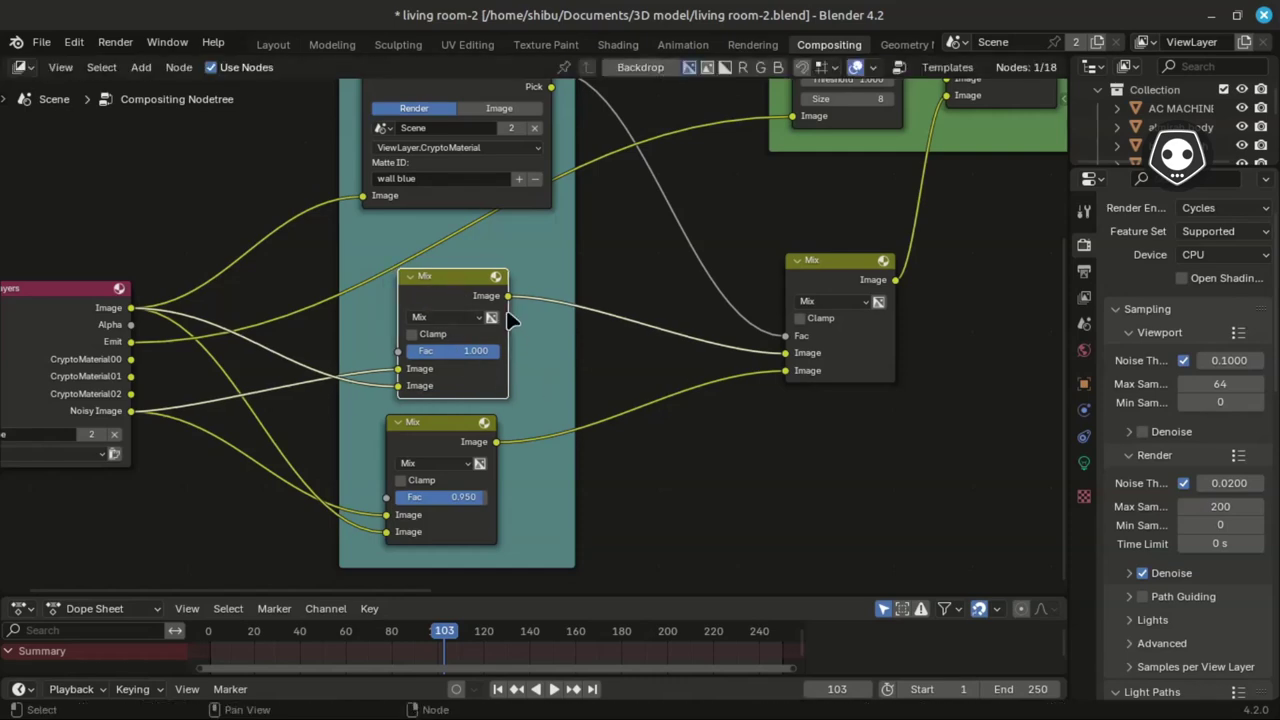
- Start adding a 'mix' node from the Add menu search, then cancel
{"action": "key", "text": "shift+a"}
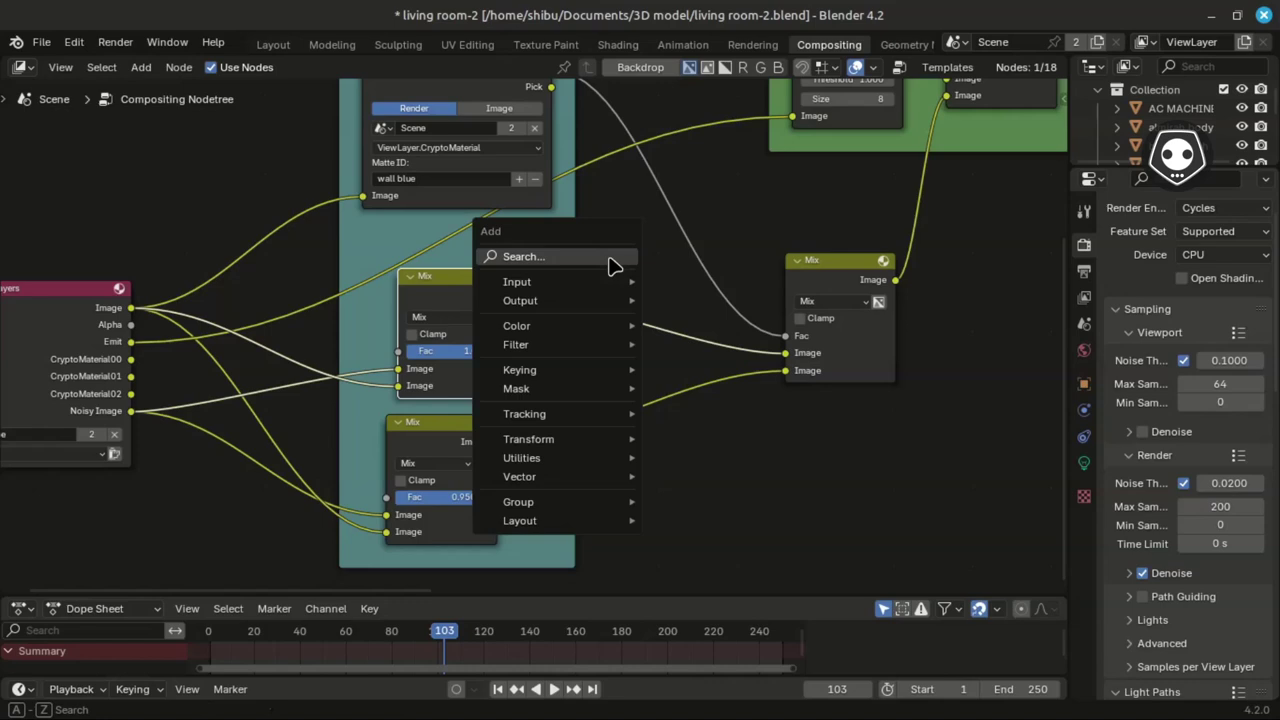
{"action": "type", "text": "mix"}
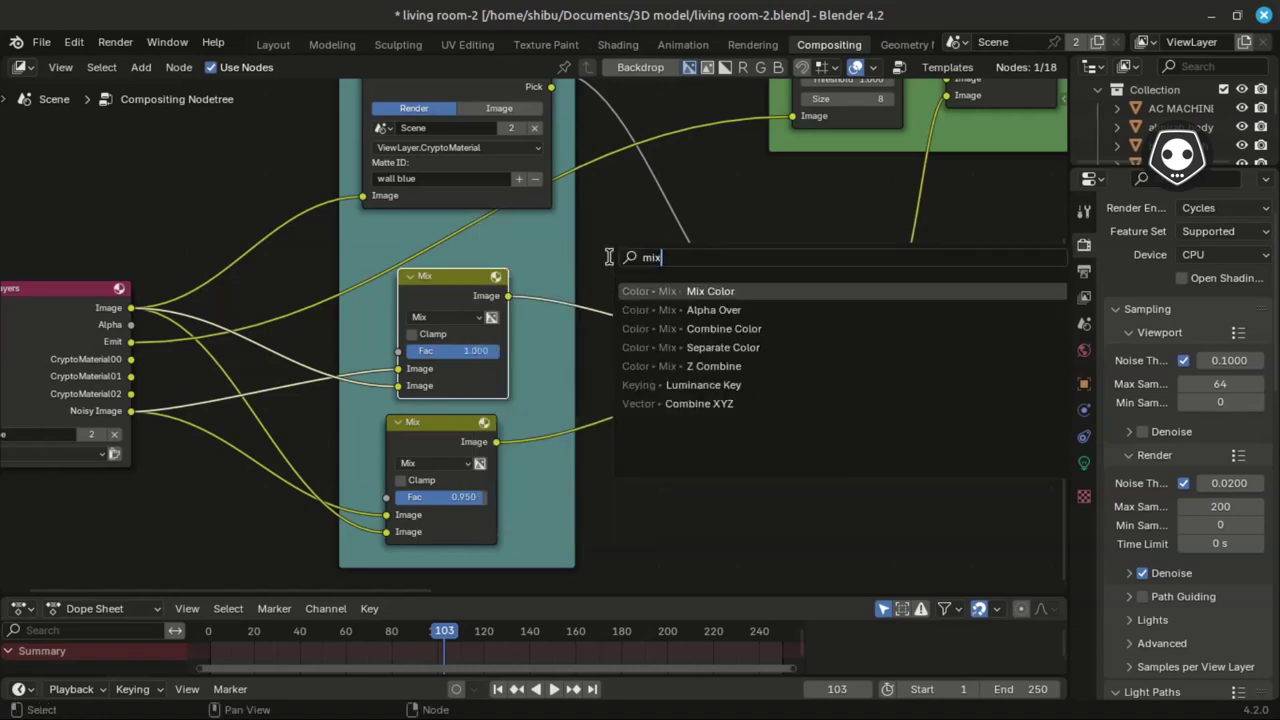
{"action": "key", "text": "Escape"}
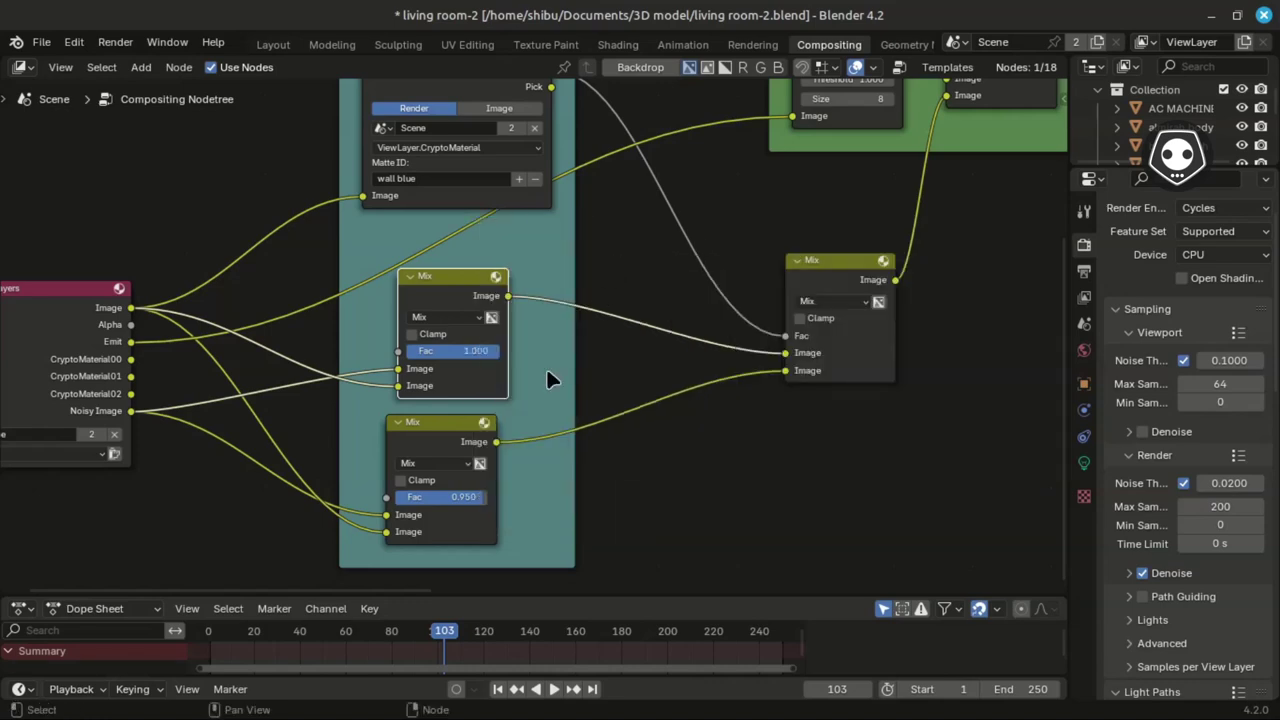
- Reposition the lower Mix node and move the Cryptomatte node down and right
{"action": "scroll", "coordinate": [500, 300], "scroll_direction": "up", "scroll_amount": 2}
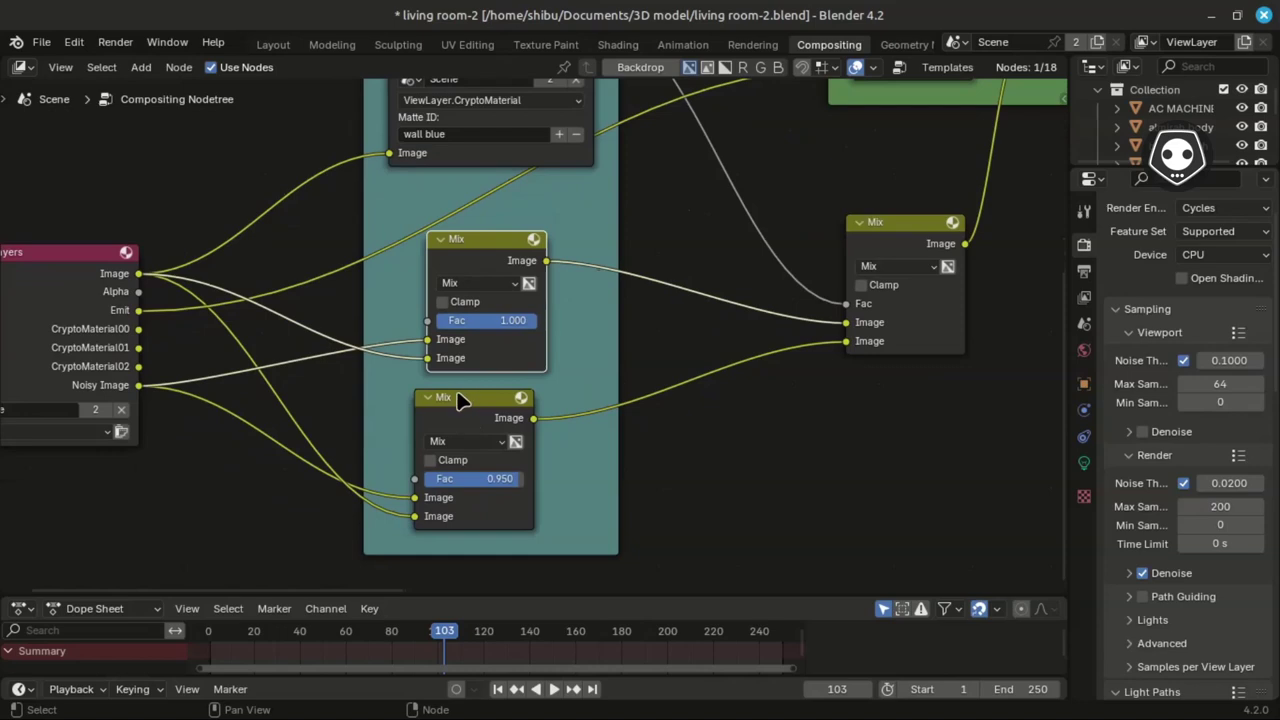
{"action": "left_click_drag", "start_coordinate": [457, 400], "coordinate": [497, 402]}
{"action": "scroll", "coordinate": [470, 320], "scroll_direction": "up", "scroll_amount": 5, "text": "shift"}
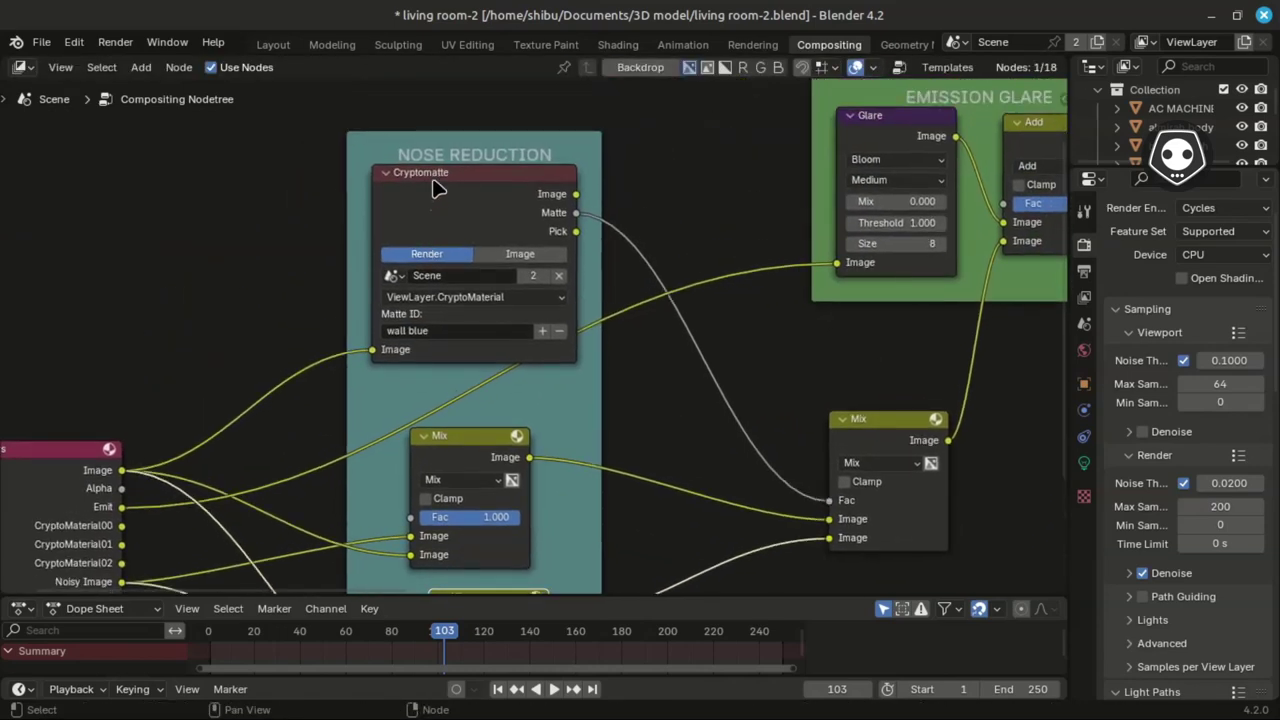
{"action": "left_click_drag", "start_coordinate": [440, 178], "coordinate": [452, 202]}
{"action": "scroll", "coordinate": [455, 300], "scroll_direction": "down", "scroll_amount": 4, "text": "shift"}
{"action": "scroll", "coordinate": [455, 320], "scroll_direction": "down", "scroll_amount": 1, "text": "shift"}
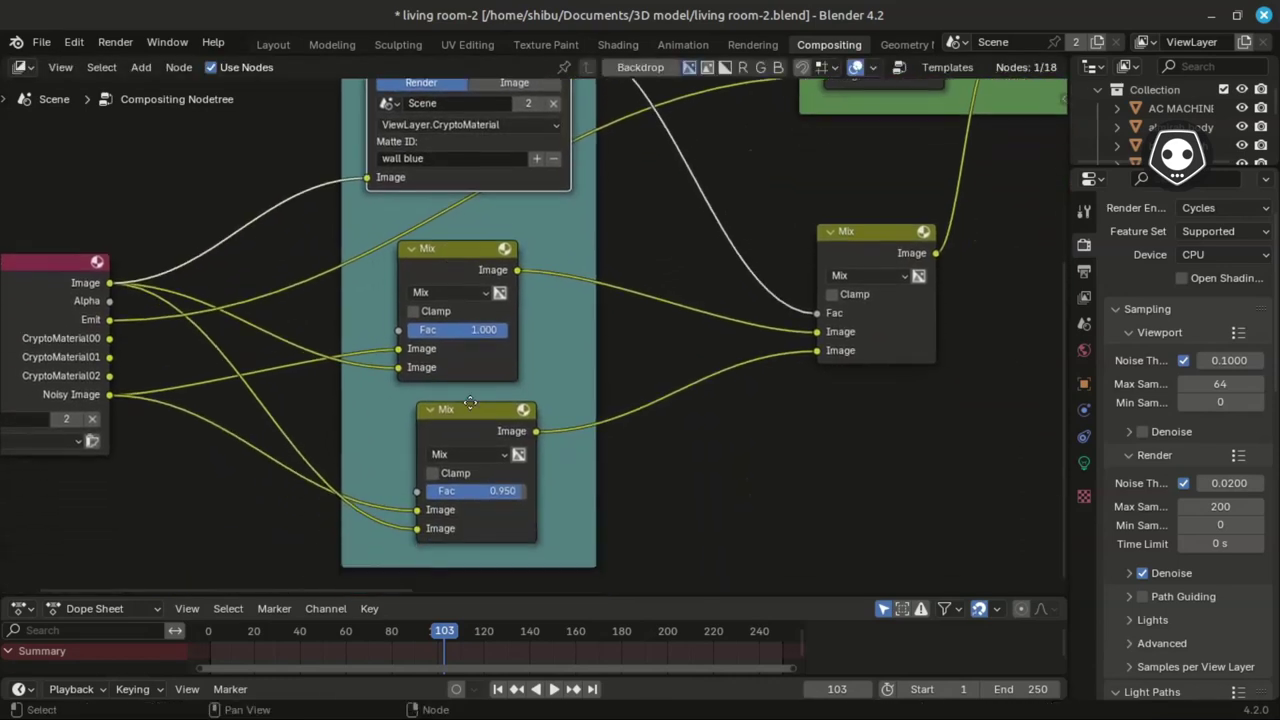
{"action": "left_click_drag", "start_coordinate": [467, 401], "coordinate": [447, 401]}
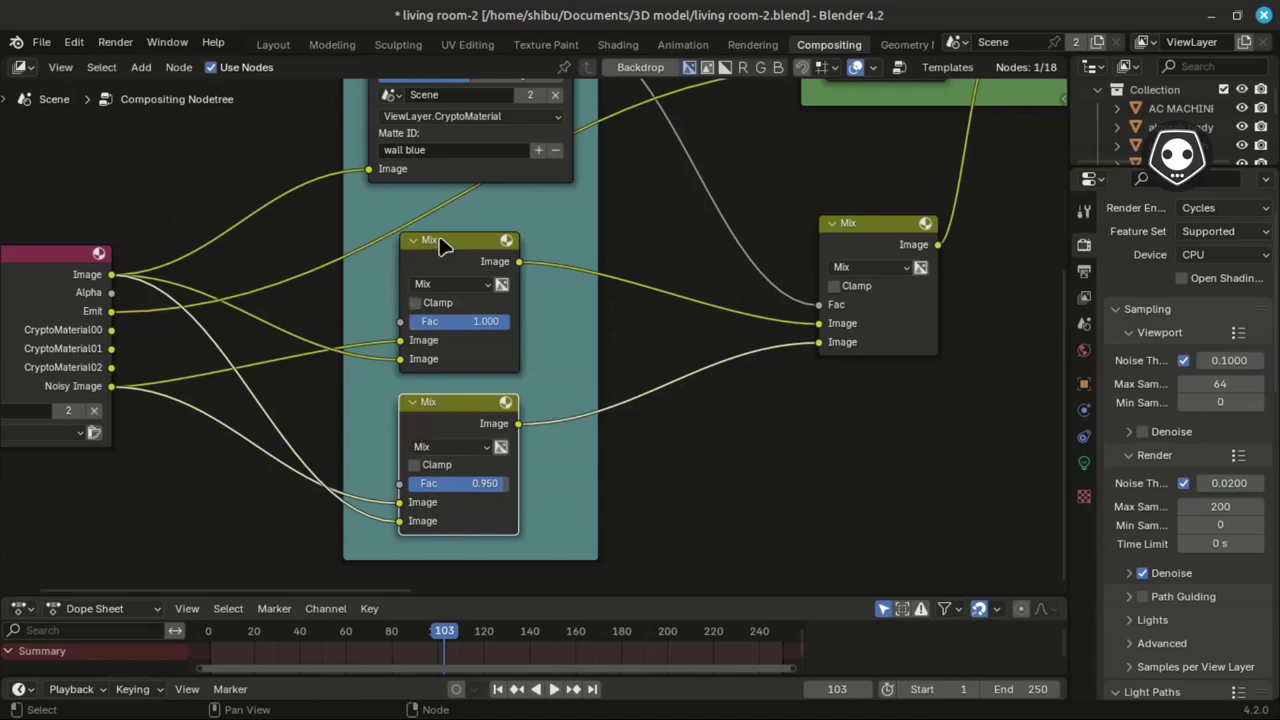
- Shift the upper Mix node slightly and adjust the lower Mix node's position
{"action": "left_click", "coordinate": [425, 265]}
{"action": "left_click_drag", "start_coordinate": [448, 240], "coordinate": [449, 253]}
{"action": "mouse_move", "coordinate": [449, 409]}
{"action": "left_mouse_down"}
{"action": "mouse_move", "coordinate": [437, 410]}
{"action": "mouse_move", "coordinate": [455, 407]}
{"action": "left_mouse_up"}
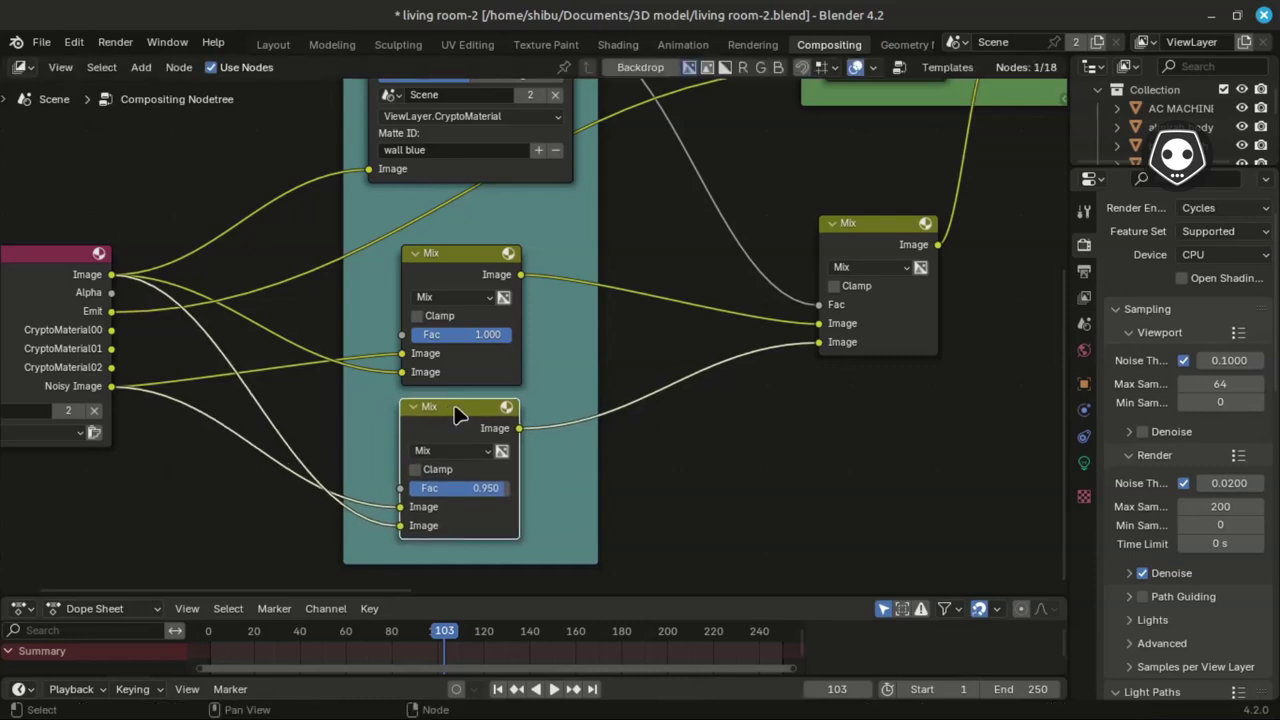
{"action": "scroll", "coordinate": [503, 487], "scroll_direction": "up", "scroll_amount": 4}
{"action": "scroll", "coordinate": [503, 487], "scroll_direction": "right", "scroll_amount": 4}
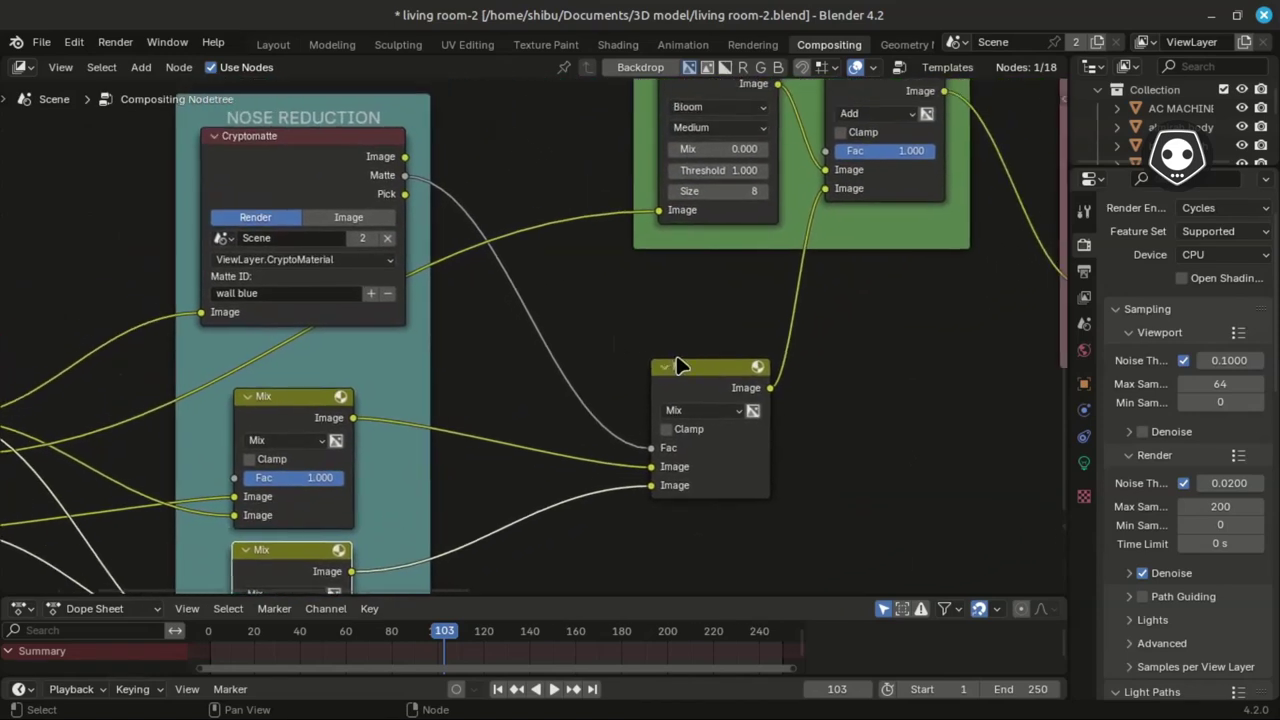
{"action": "left_click", "coordinate": [297, 398]}
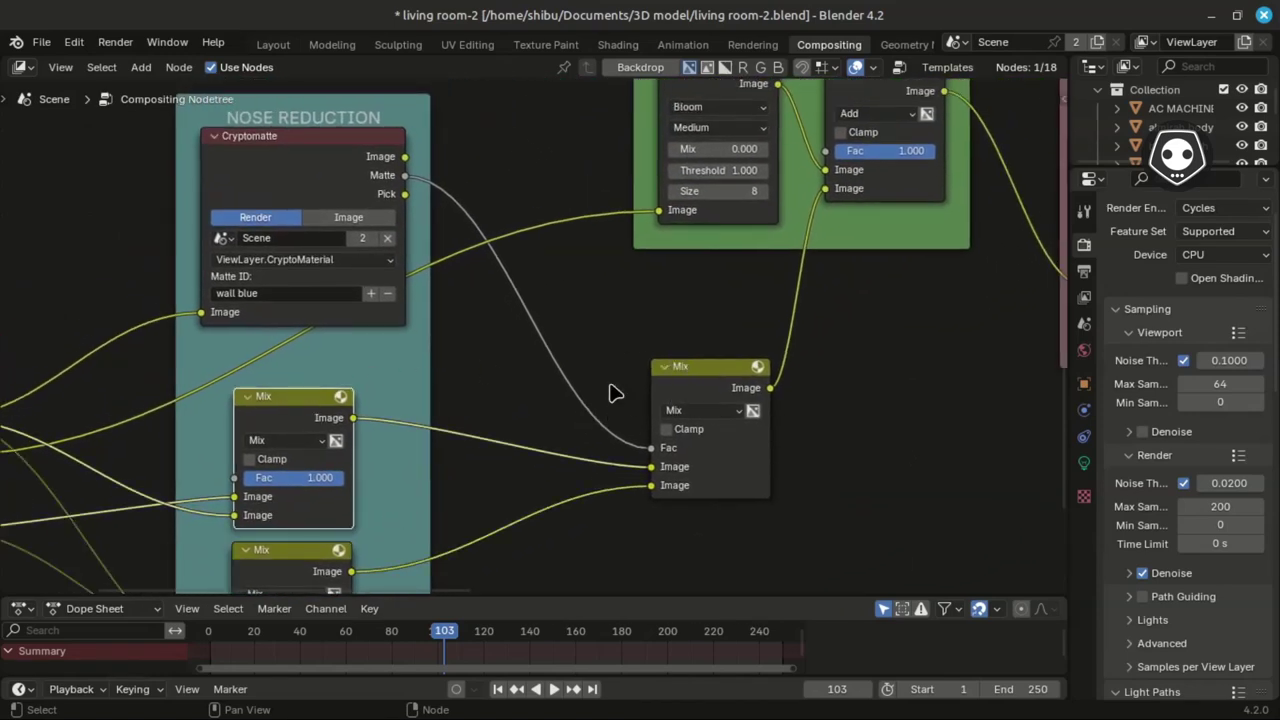
{"action": "scroll", "coordinate": [305, 430], "scroll_direction": "down", "scroll_amount": 2}
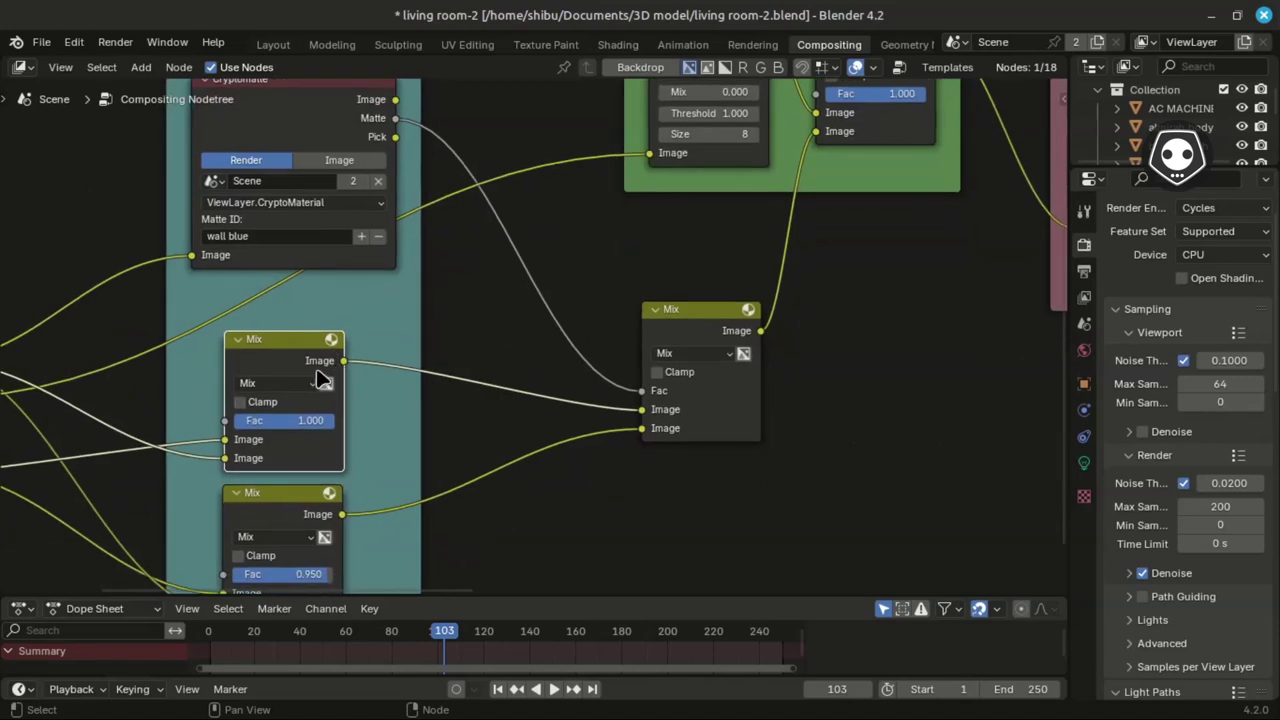
{"action": "left_click", "coordinate": [276, 505]}
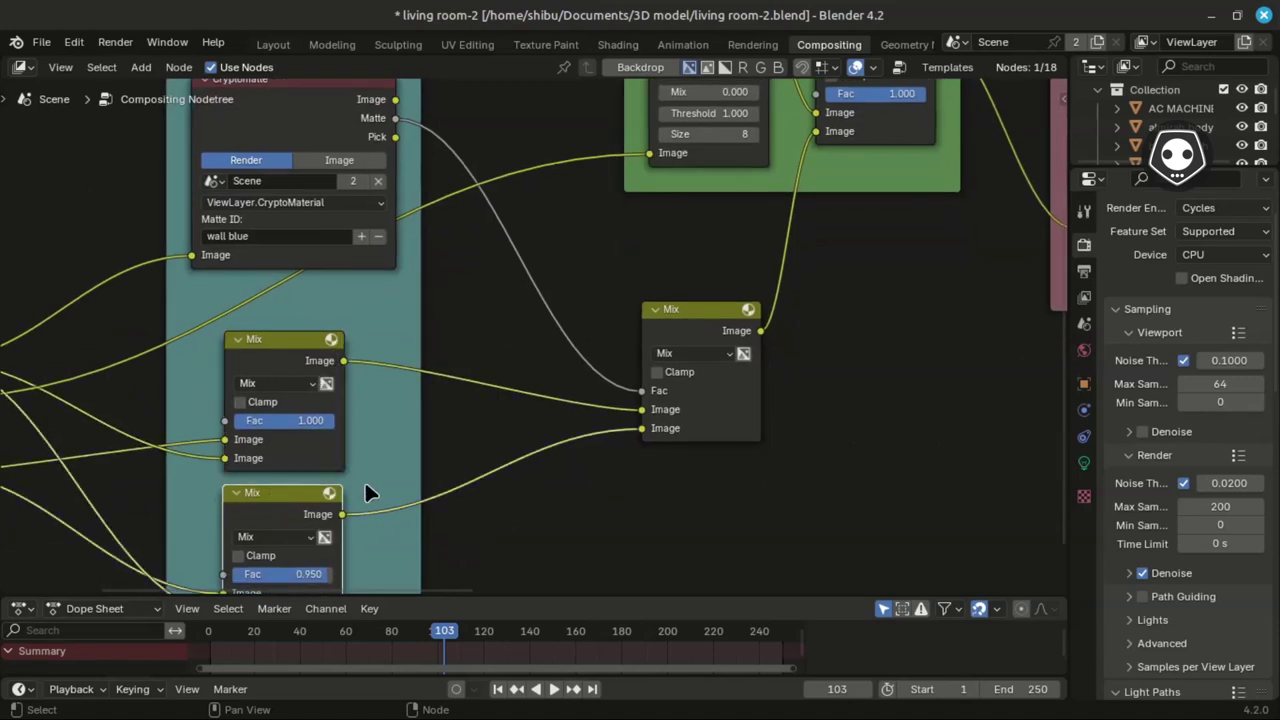
{"action": "left_click", "coordinate": [290, 355]}
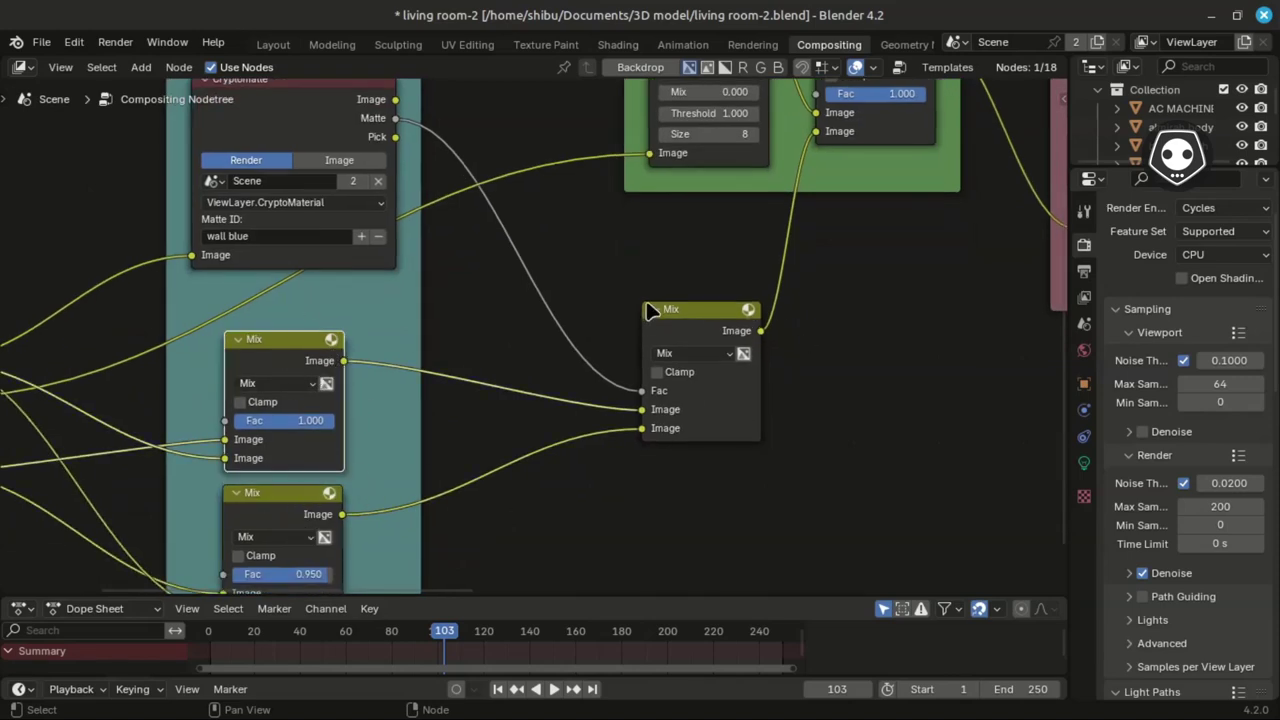
- Nudge the Mix node merging both Noise Reduction outputs slightly left
{"action": "middle_click_drag", "start_coordinate": [690, 315], "coordinate": [635, 405]}
{"action": "left_click_drag", "start_coordinate": [628, 405], "coordinate": [588, 405]}
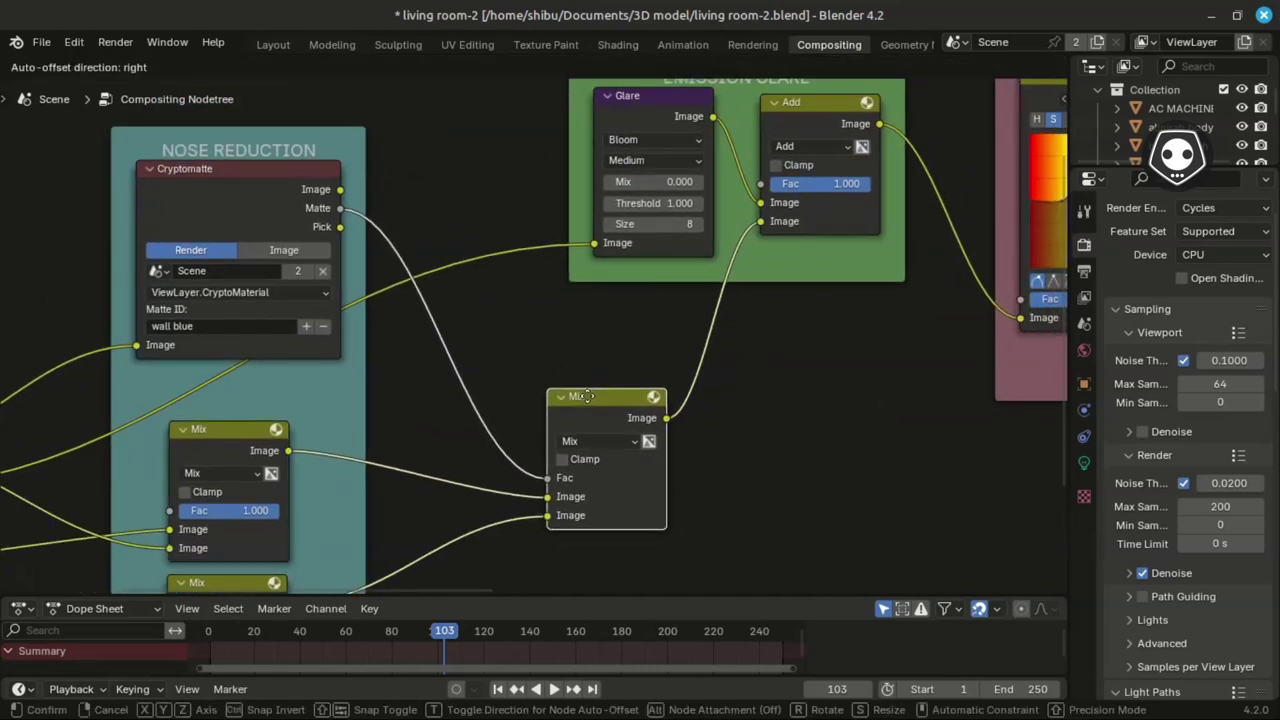
{"action": "middle_click_drag", "start_coordinate": [494, 400], "coordinate": [438, 407]}
- Survey the tree: Hue Correct, Color Balance, Color Correction, Hue/Saturation/Value into Composite and Viewer
{"action": "scroll", "coordinate": [510, 462], "scroll_direction": "down", "scroll_amount": 1}
{"action": "middle_click_drag", "start_coordinate": [510, 462], "coordinate": [523, 400]}
{"action": "scroll", "coordinate": [521, 408], "scroll_direction": "down", "scroll_amount": 1}
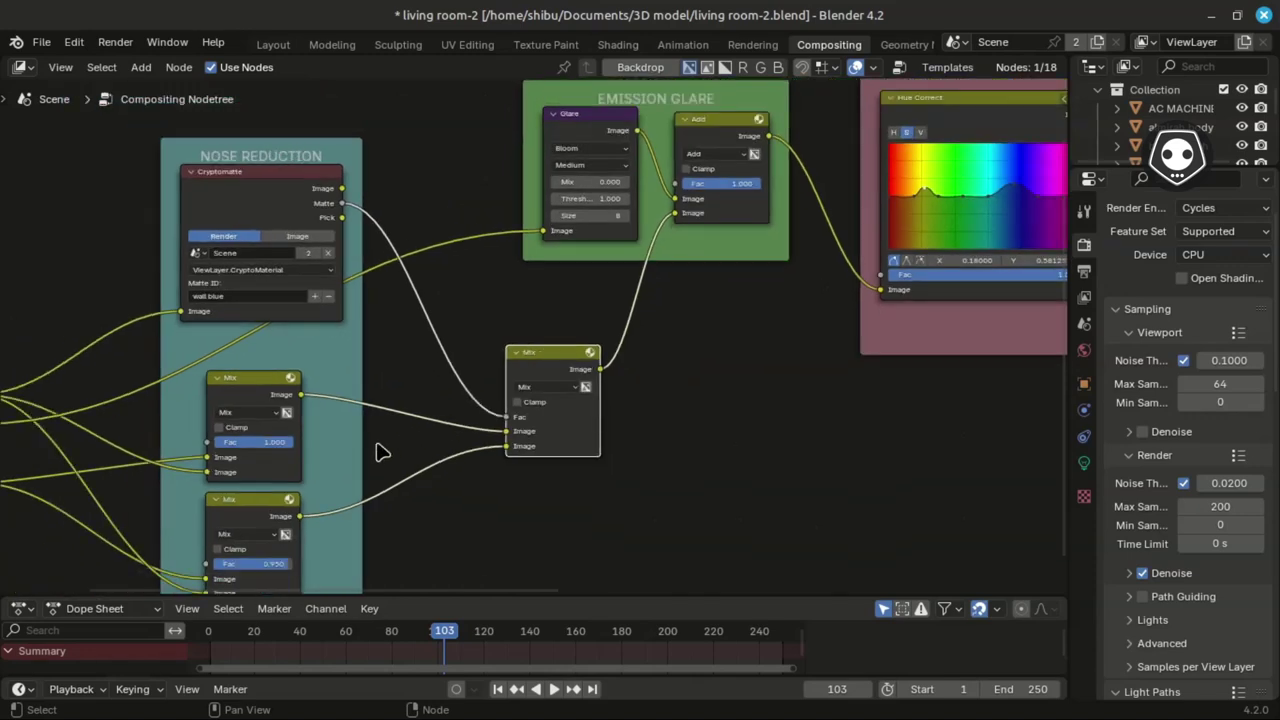
{"action": "scroll", "coordinate": [380, 452], "scroll_direction": "down", "scroll_amount": 1}
{"action": "middle_click_drag", "start_coordinate": [376, 444], "coordinate": [420, 475]}
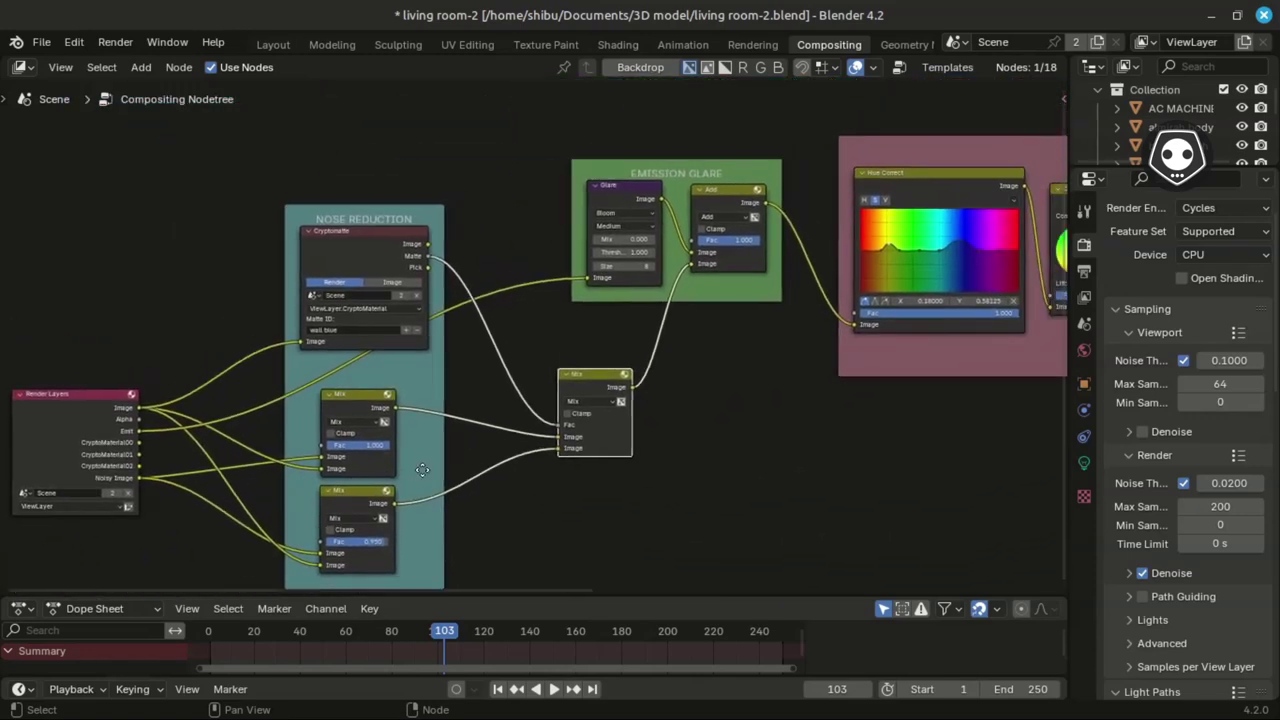
{"action": "middle_click_drag", "start_coordinate": [689, 323], "coordinate": [420, 400]}
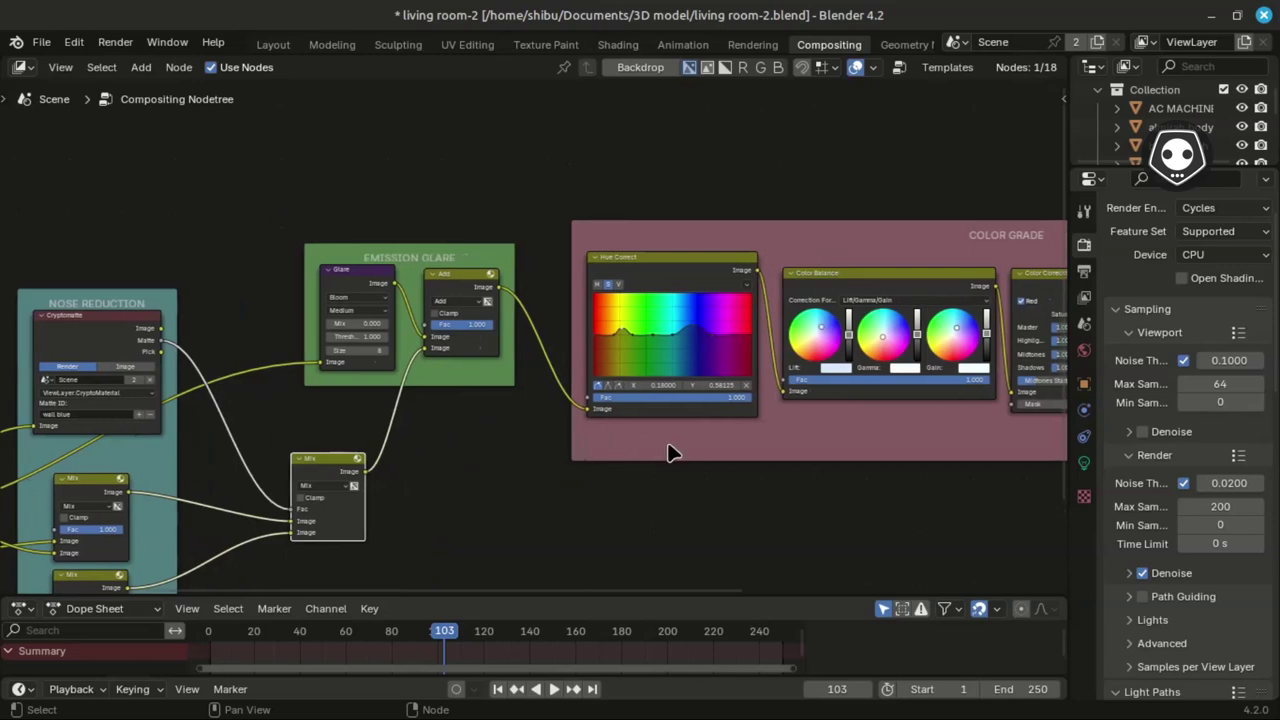
{"action": "middle_click_drag", "start_coordinate": [599, 436], "coordinate": [474, 423]}
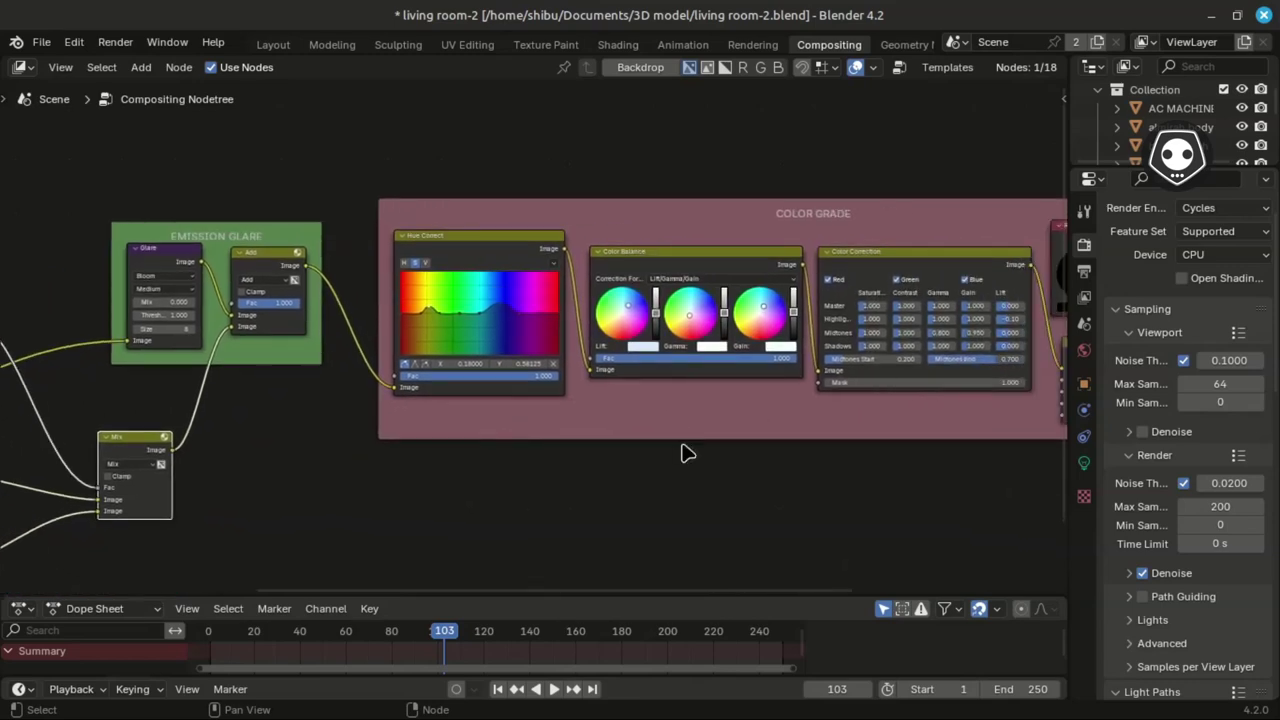
{"action": "scroll", "coordinate": [690, 455], "scroll_direction": "down", "scroll_amount": 2}
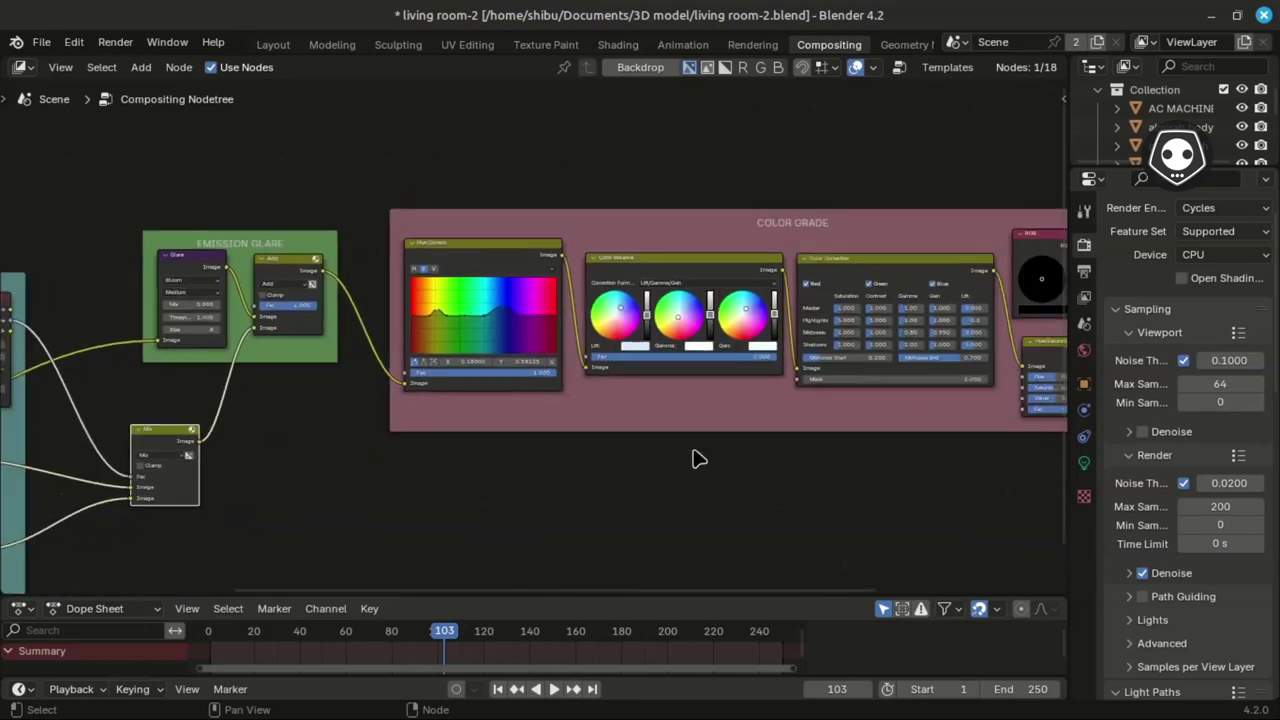
{"action": "middle_click_drag", "start_coordinate": [660, 440], "coordinate": [654, 489]}
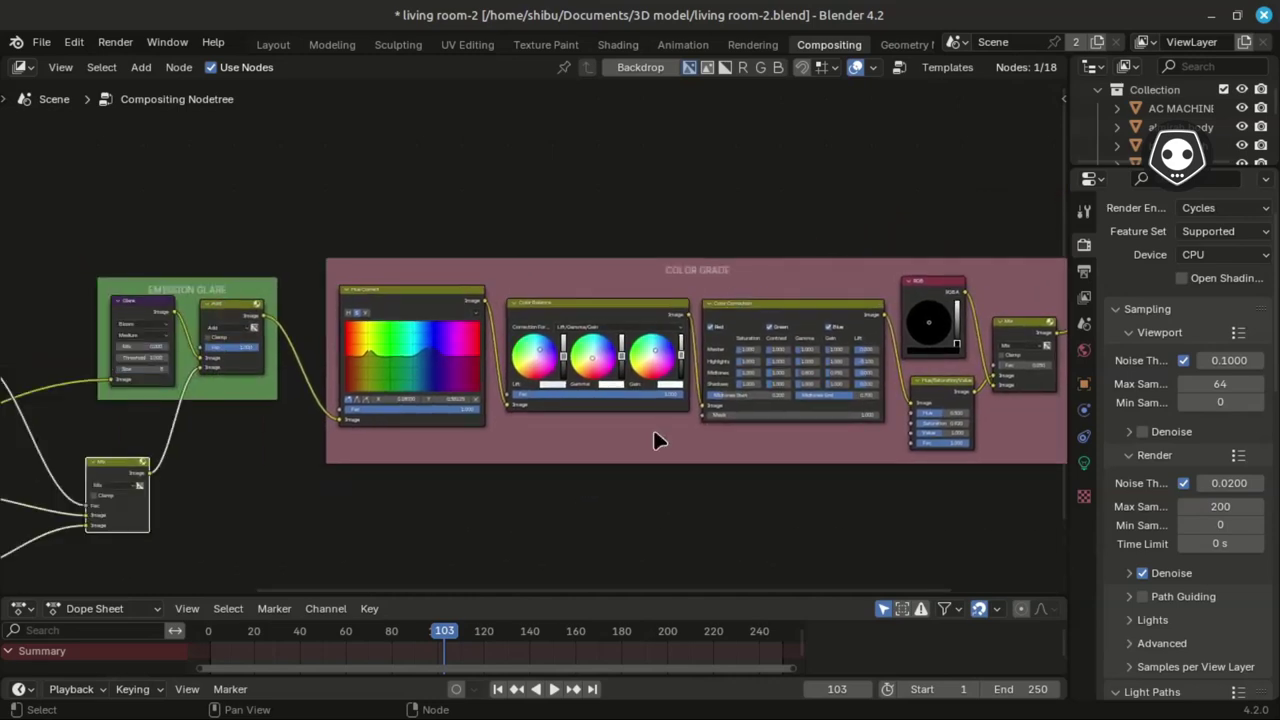
{"action": "middle_click_drag", "start_coordinate": [529, 503], "coordinate": [723, 437]}
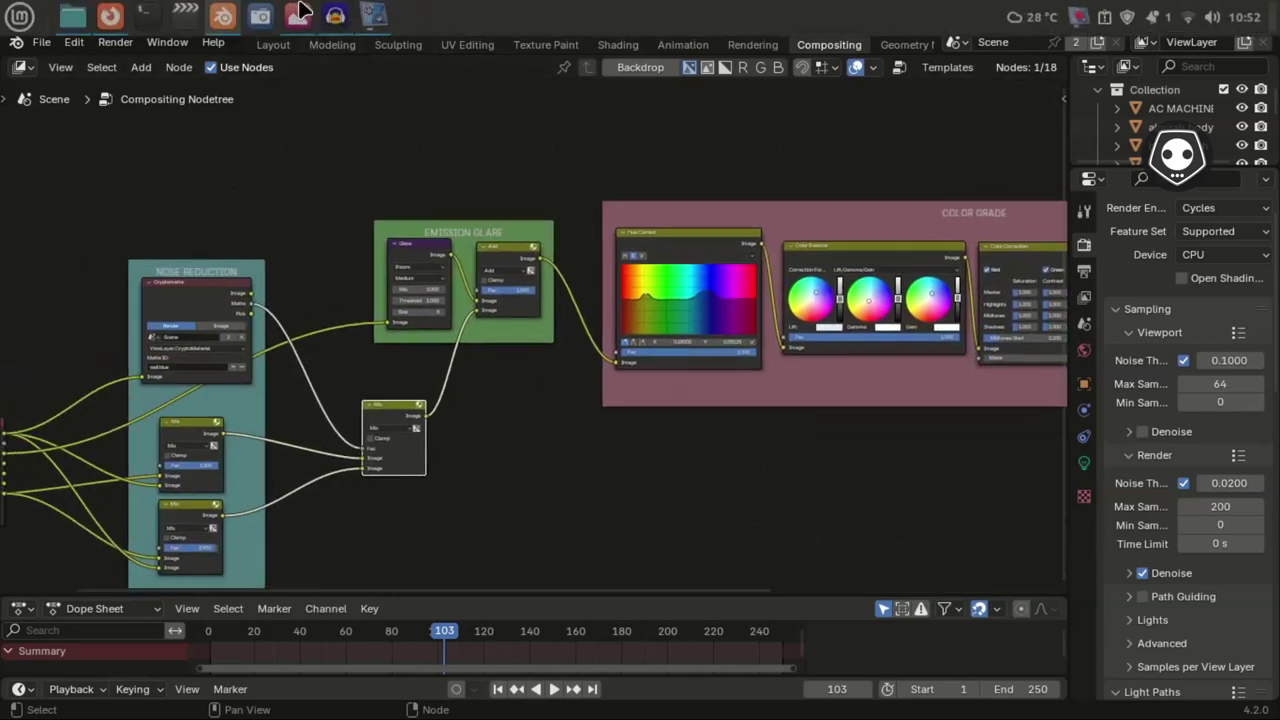
- Bring Xviewer forward and step back from Living Room 2b.png to Living Room 2a.png
{"action": "left_click", "coordinate": [300, 14]}
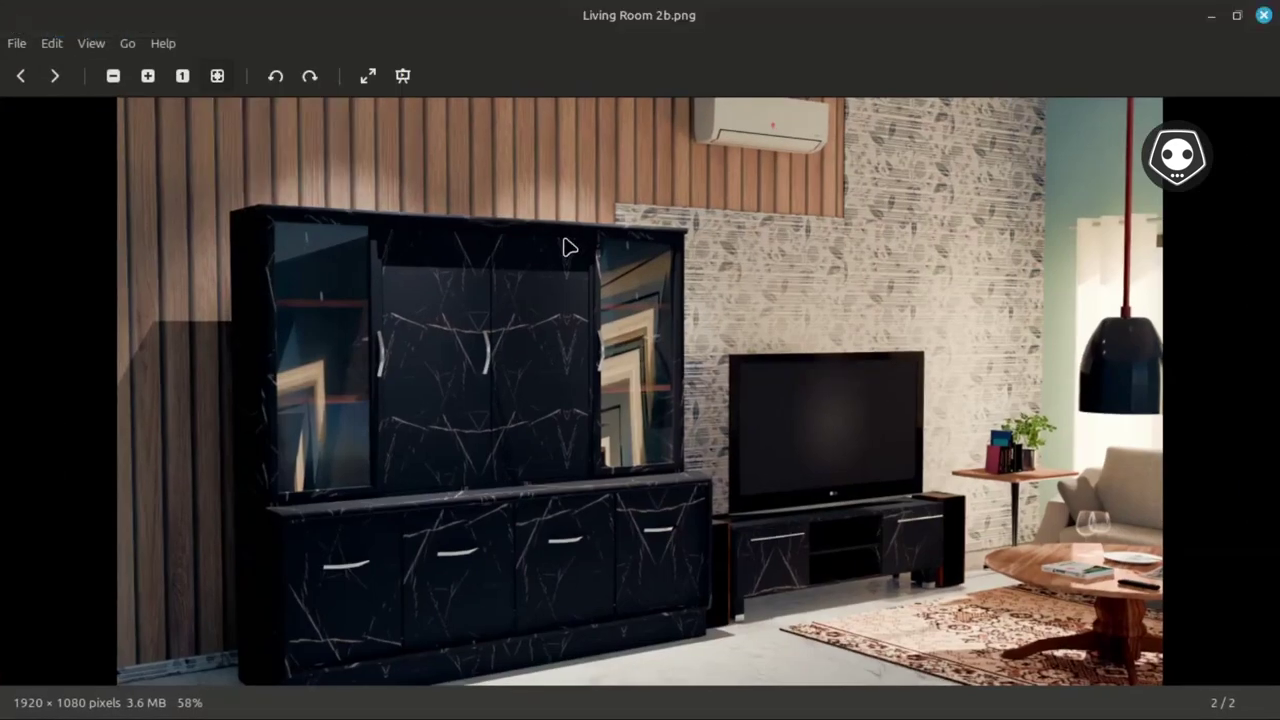
{"action": "key", "text": "Left"}
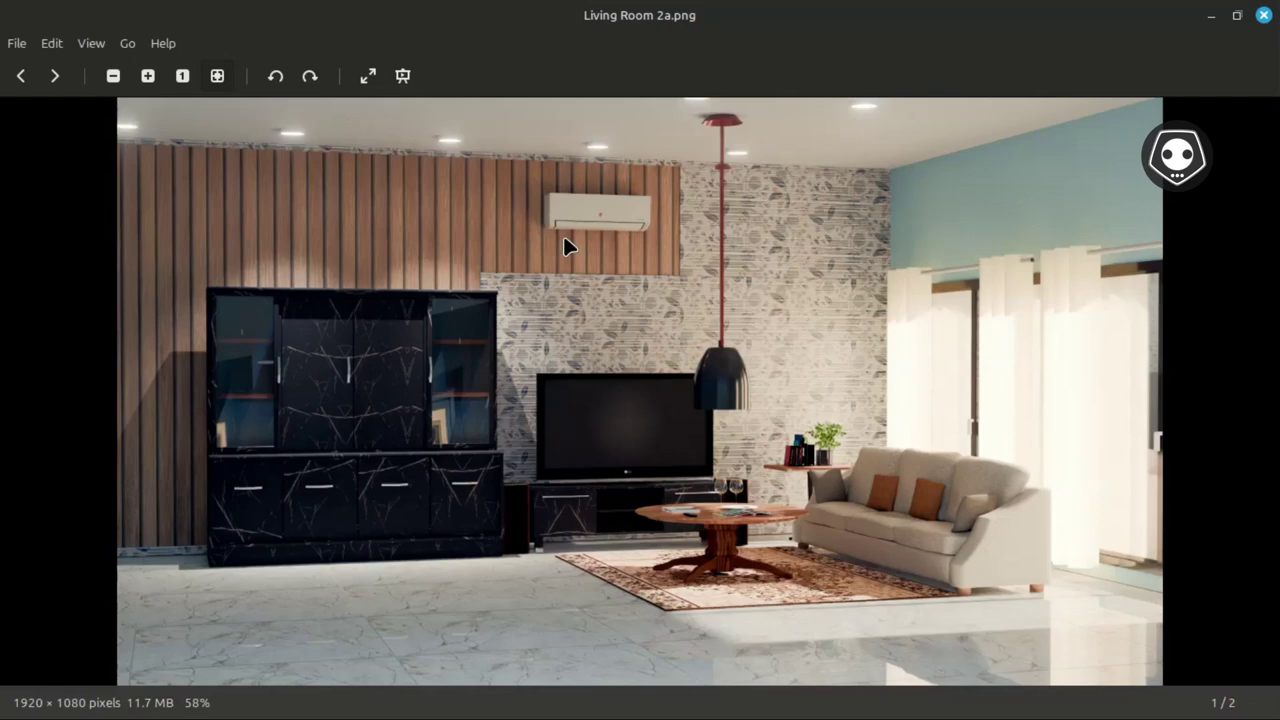
- Show Blender's Layout workspace with the IES Point light's Blackbody, IES Texture and Emission nodes
{"action": "left_click", "coordinate": [222, 18]}
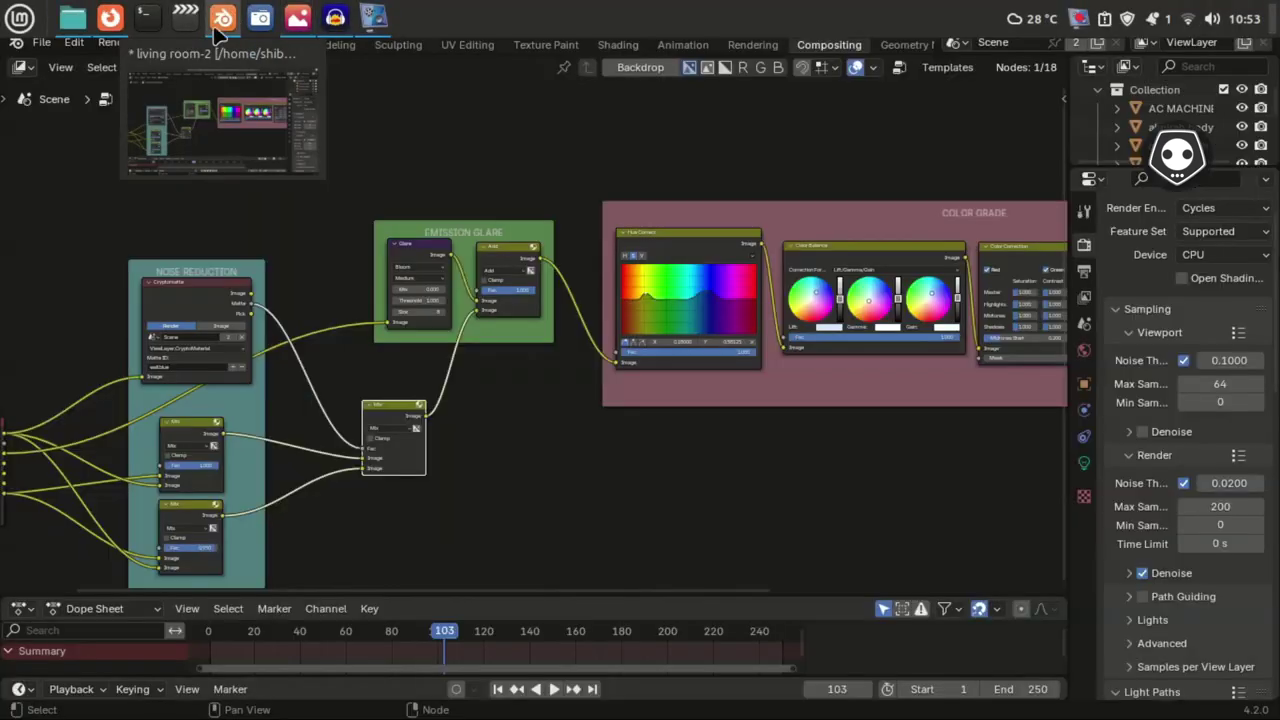
{"action": "left_click", "coordinate": [273, 44]}
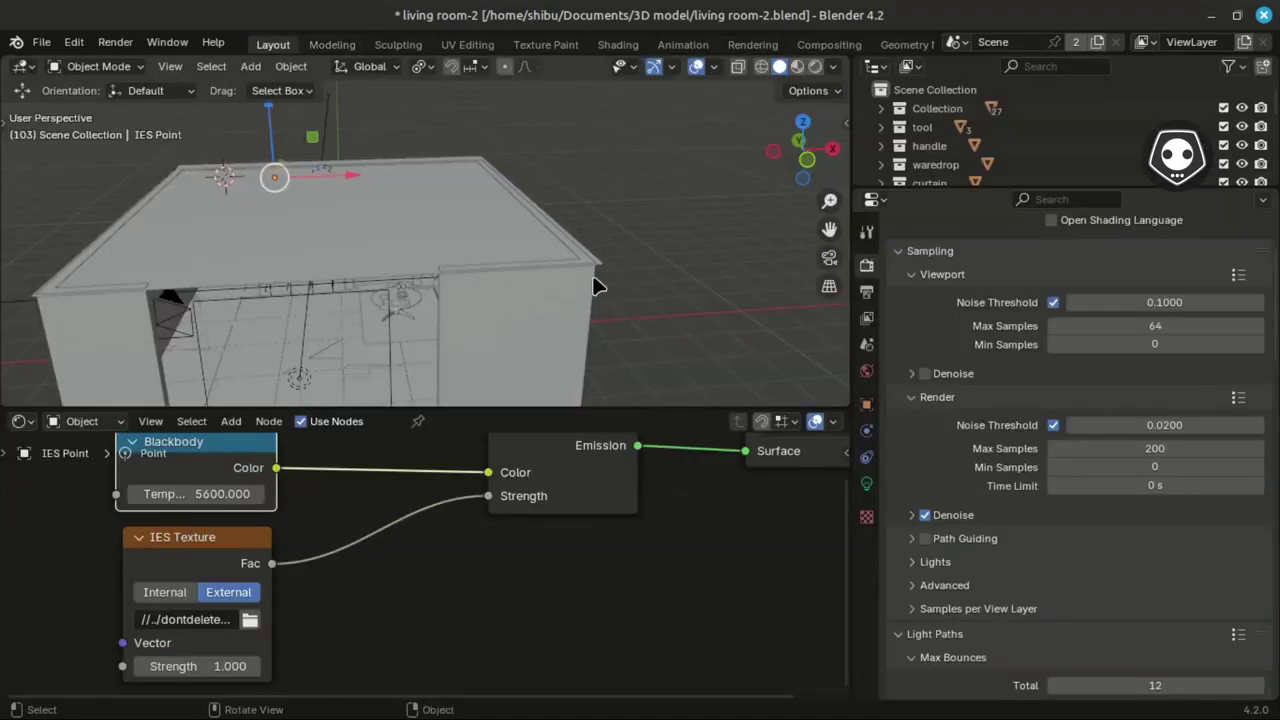
{"action": "middle_click_drag", "start_coordinate": [311, 555], "coordinate": [359, 585]}
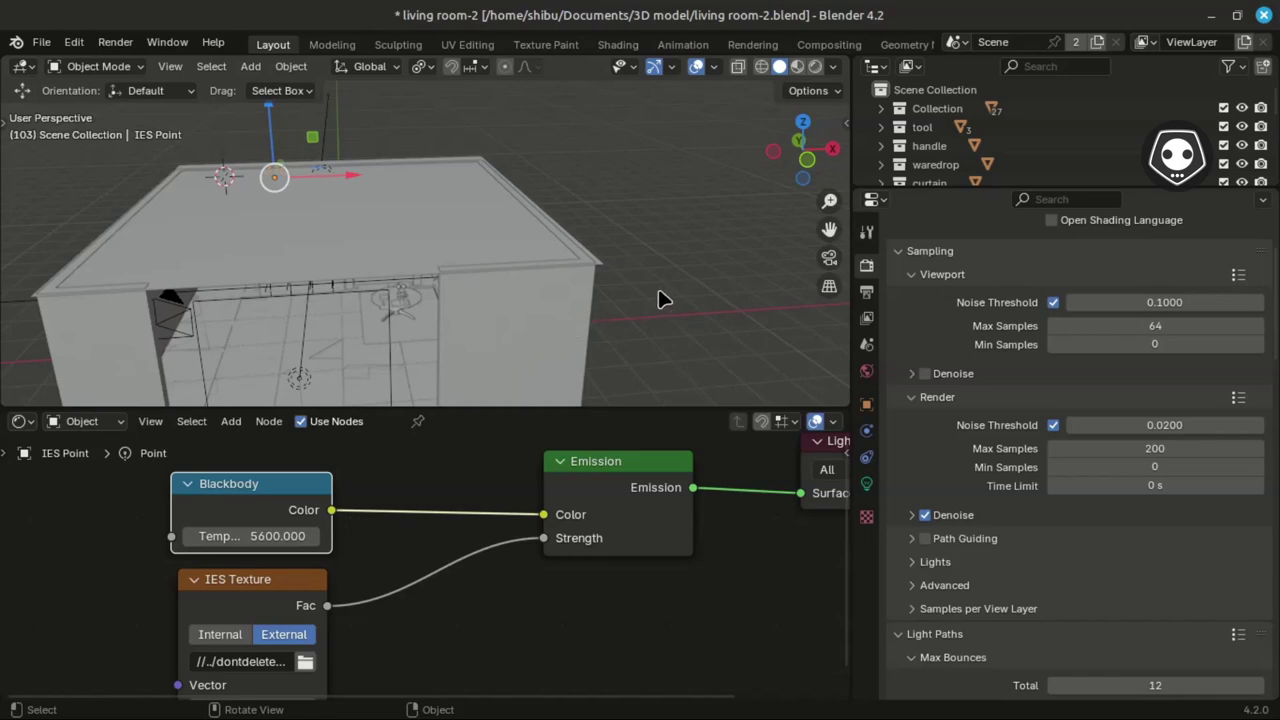
- Orbit the 3D viewport to look down on the room box
{"action": "mouse_move", "coordinate": [648, 297]}
{"action": "middle_mouse_down"}
{"action": "mouse_move", "coordinate": [598, 312]}
{"action": "mouse_move", "coordinate": [628, 272]}
{"action": "mouse_move", "coordinate": [652, 277]}
{"action": "middle_mouse_up"}
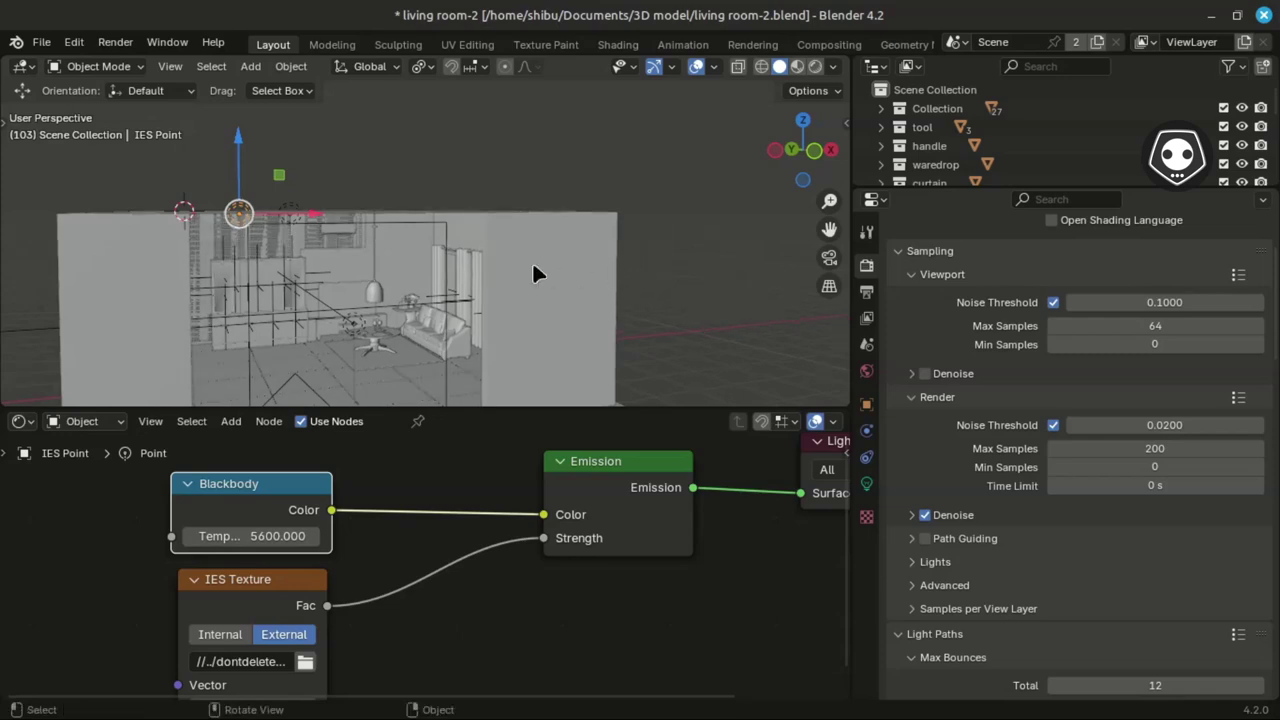
{"action": "middle_click_drag", "start_coordinate": [206, 265], "coordinate": [486, 200]}
{"action": "scroll", "coordinate": [499, 305], "scroll_direction": "down", "scroll_amount": 2}
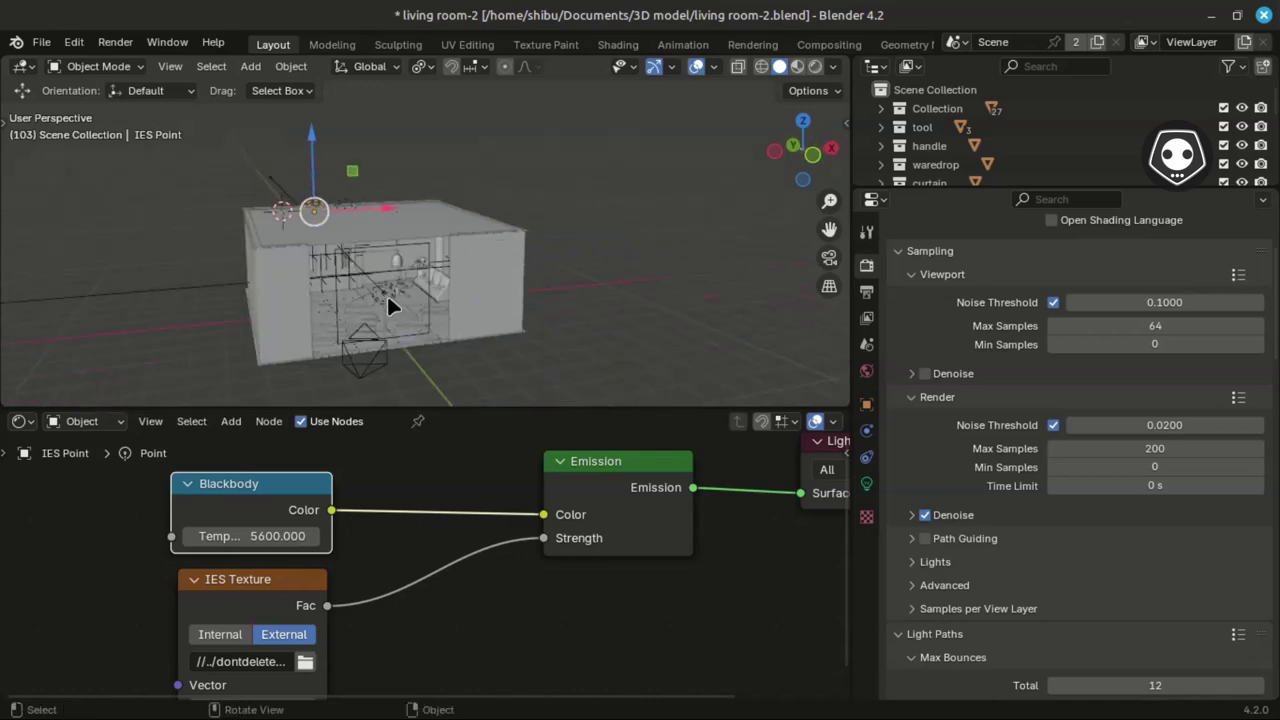
{"action": "scroll", "coordinate": [390, 305], "scroll_direction": "up", "scroll_amount": 3}
- Show the finished 1920 × 1080 Living Room 2a.png render in Xviewer
{"action": "left_click", "coordinate": [300, 14]}
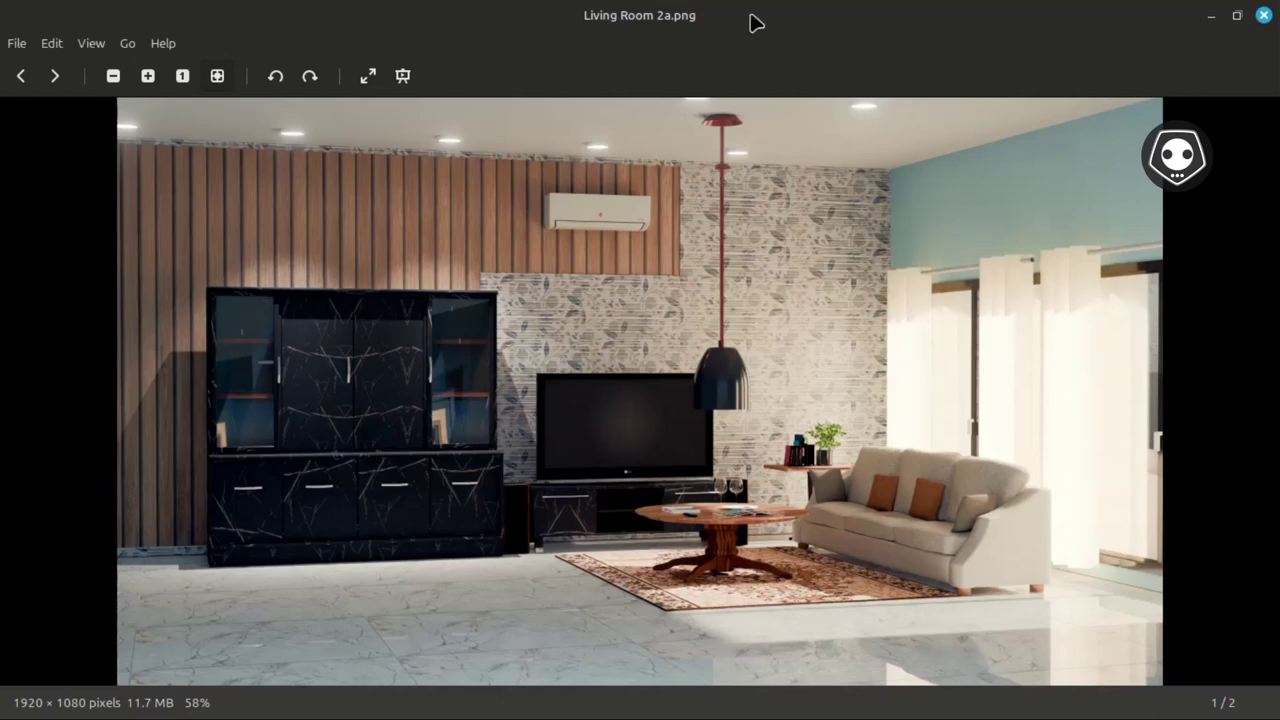
{"action": "mouse_move", "coordinate": [785, 9]}
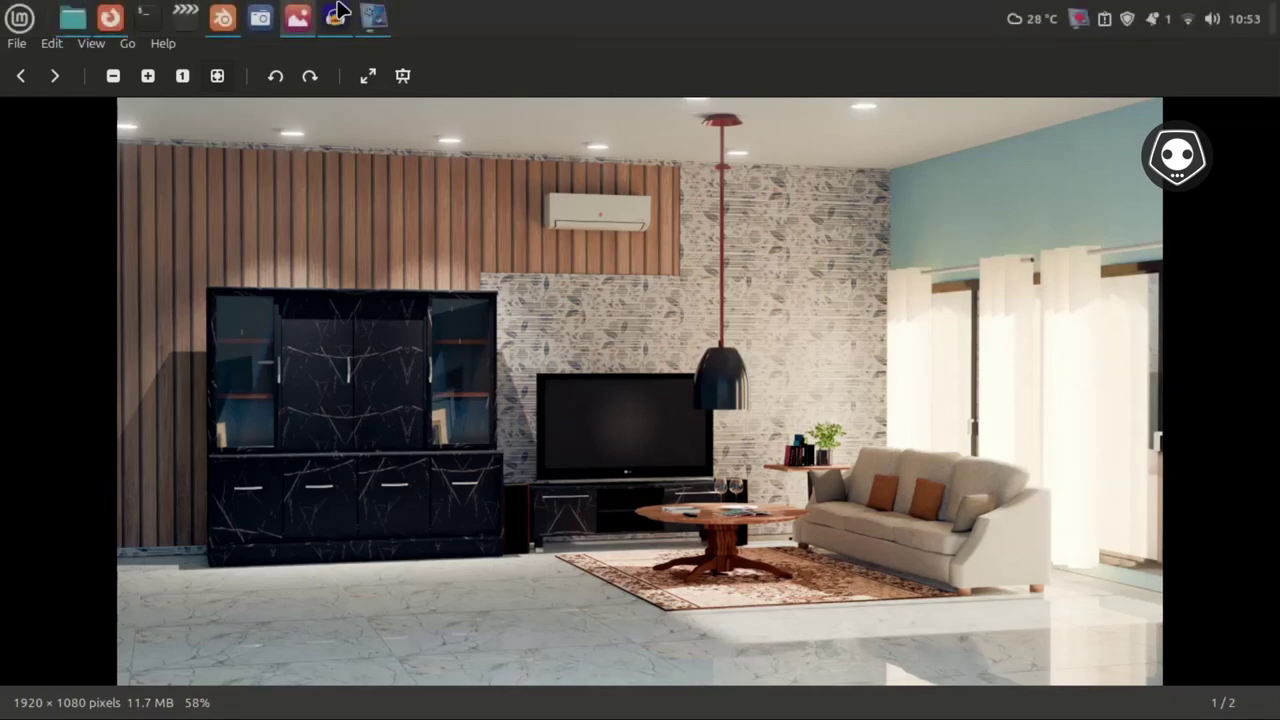